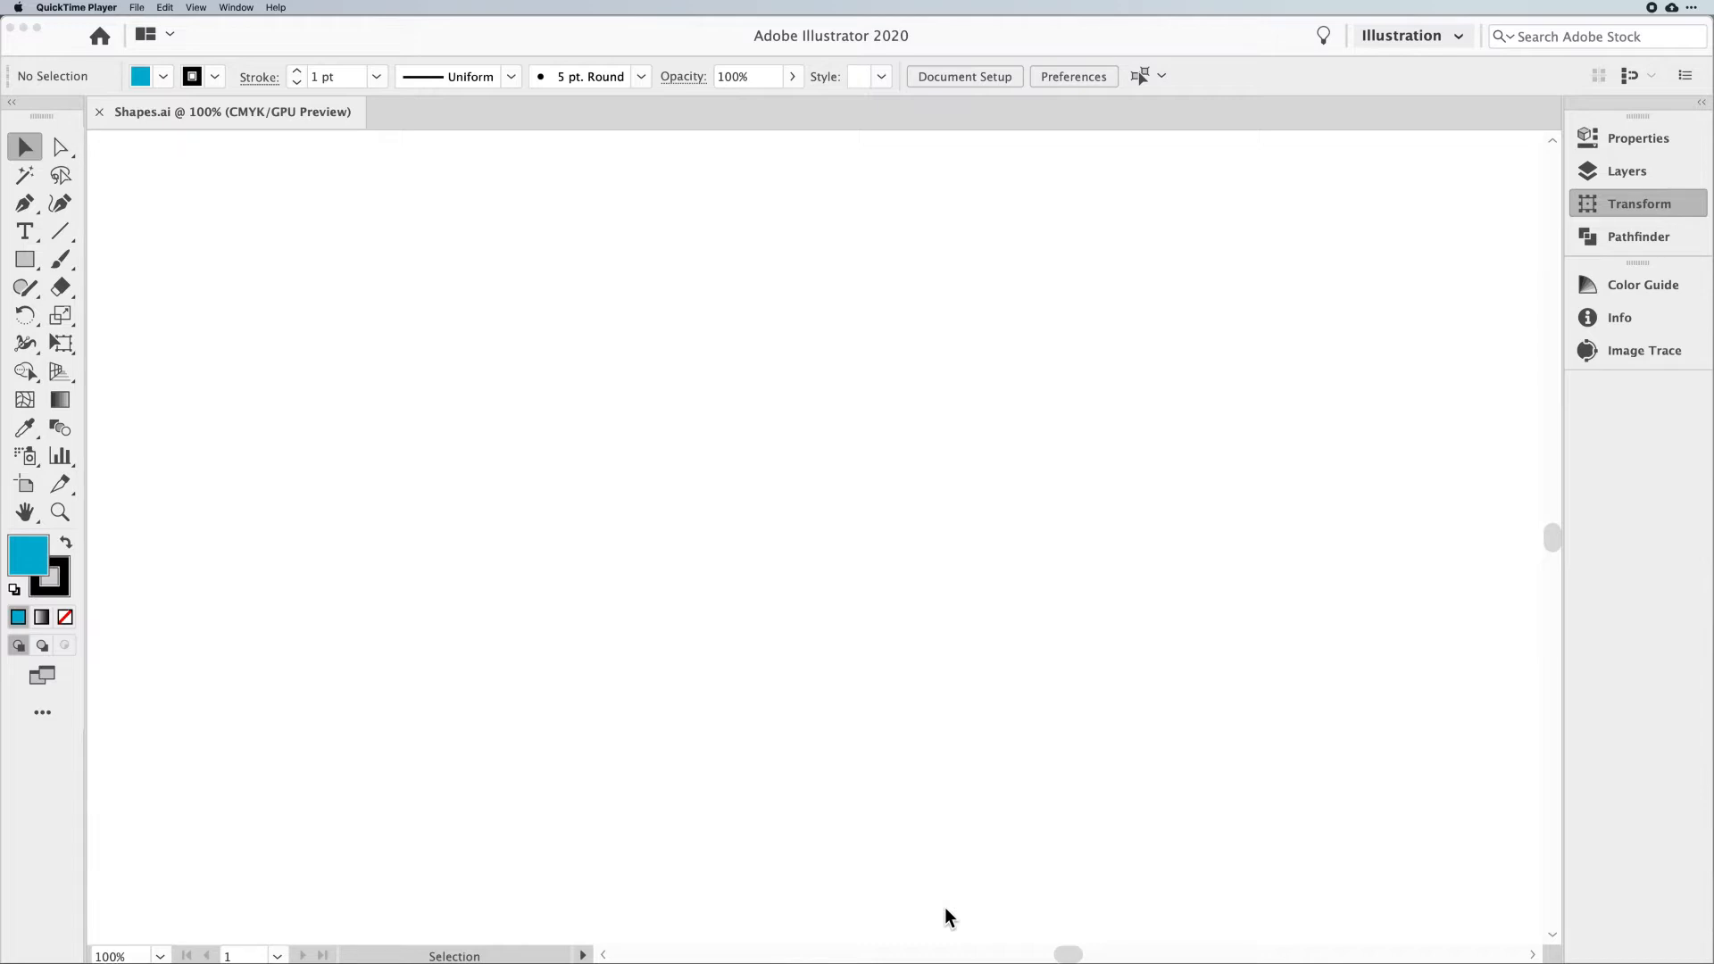
Tear off the group of shape tools as a floating toolbar and place it beside the main tools
left_click(31, 290)
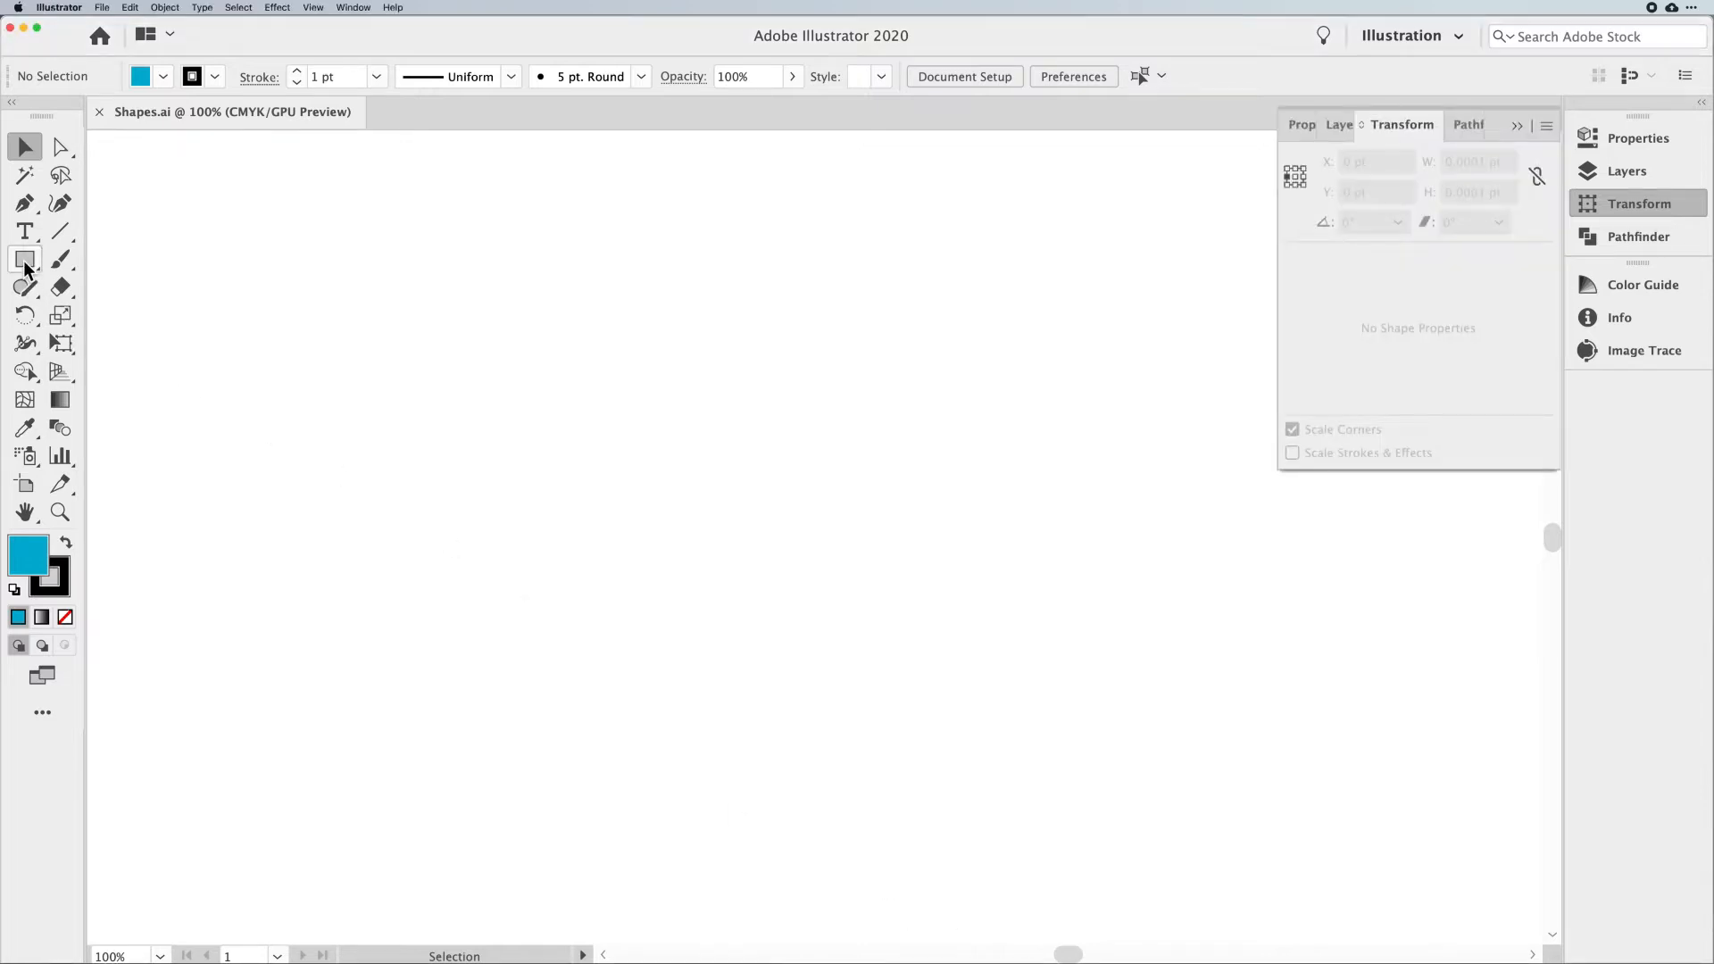
left_click(25, 260)
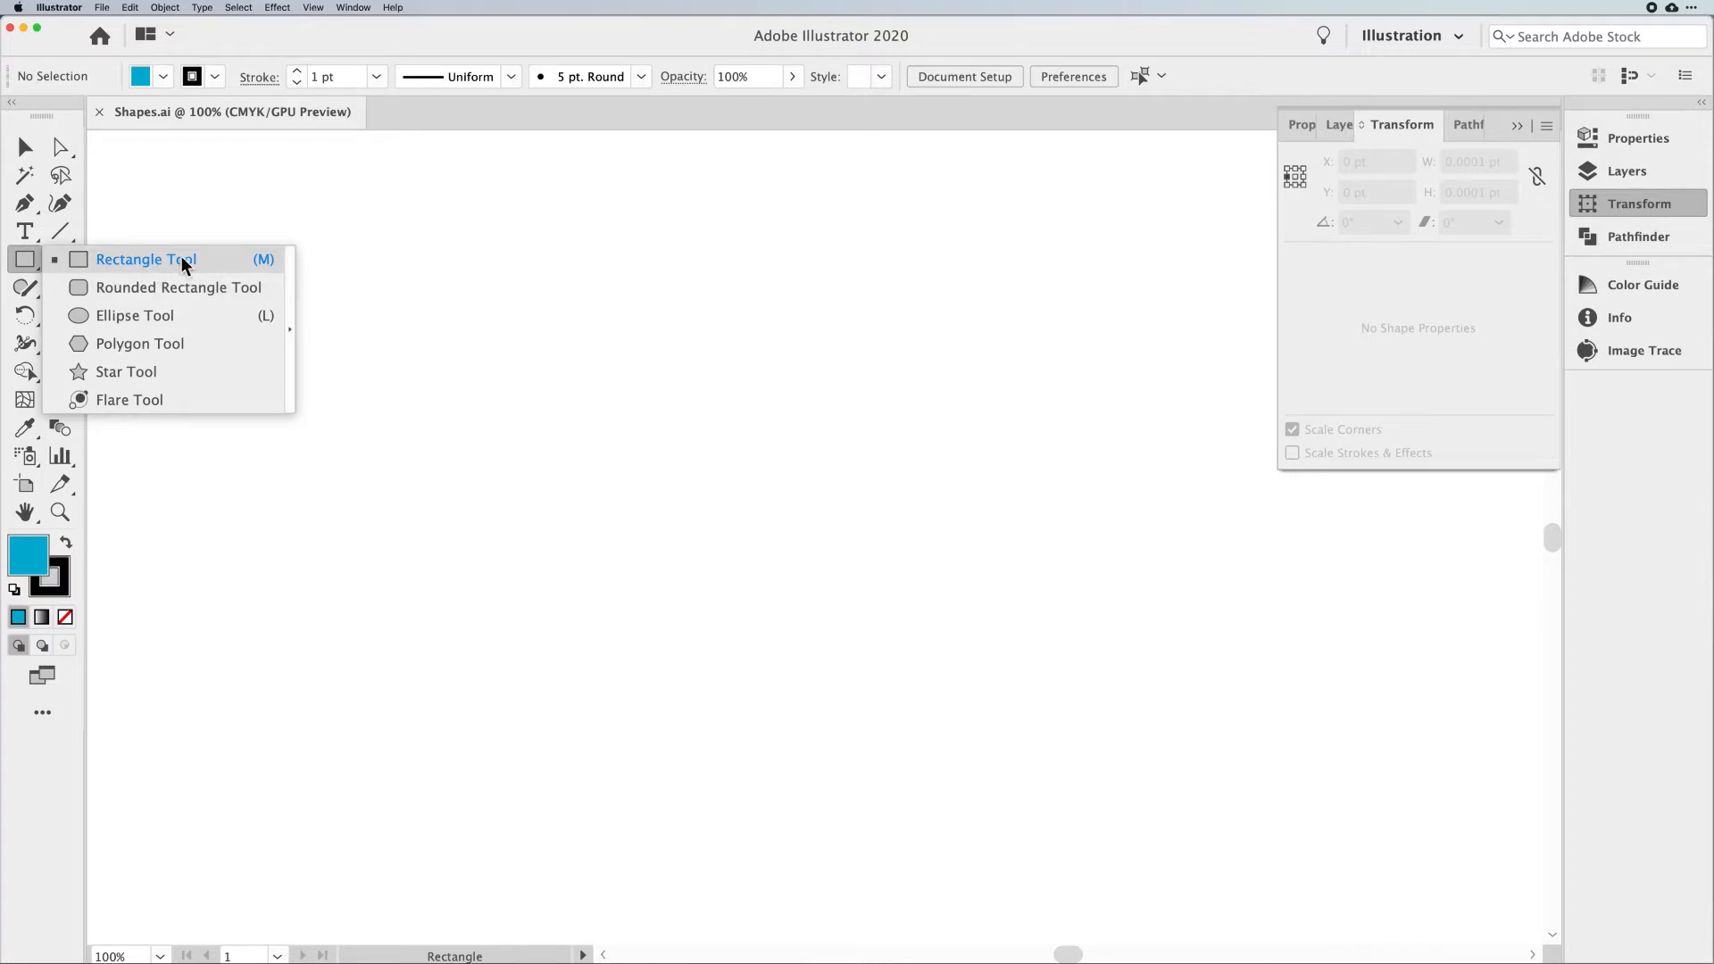
left_click(291, 270)
left_click_drag(165, 282, 176, 218)
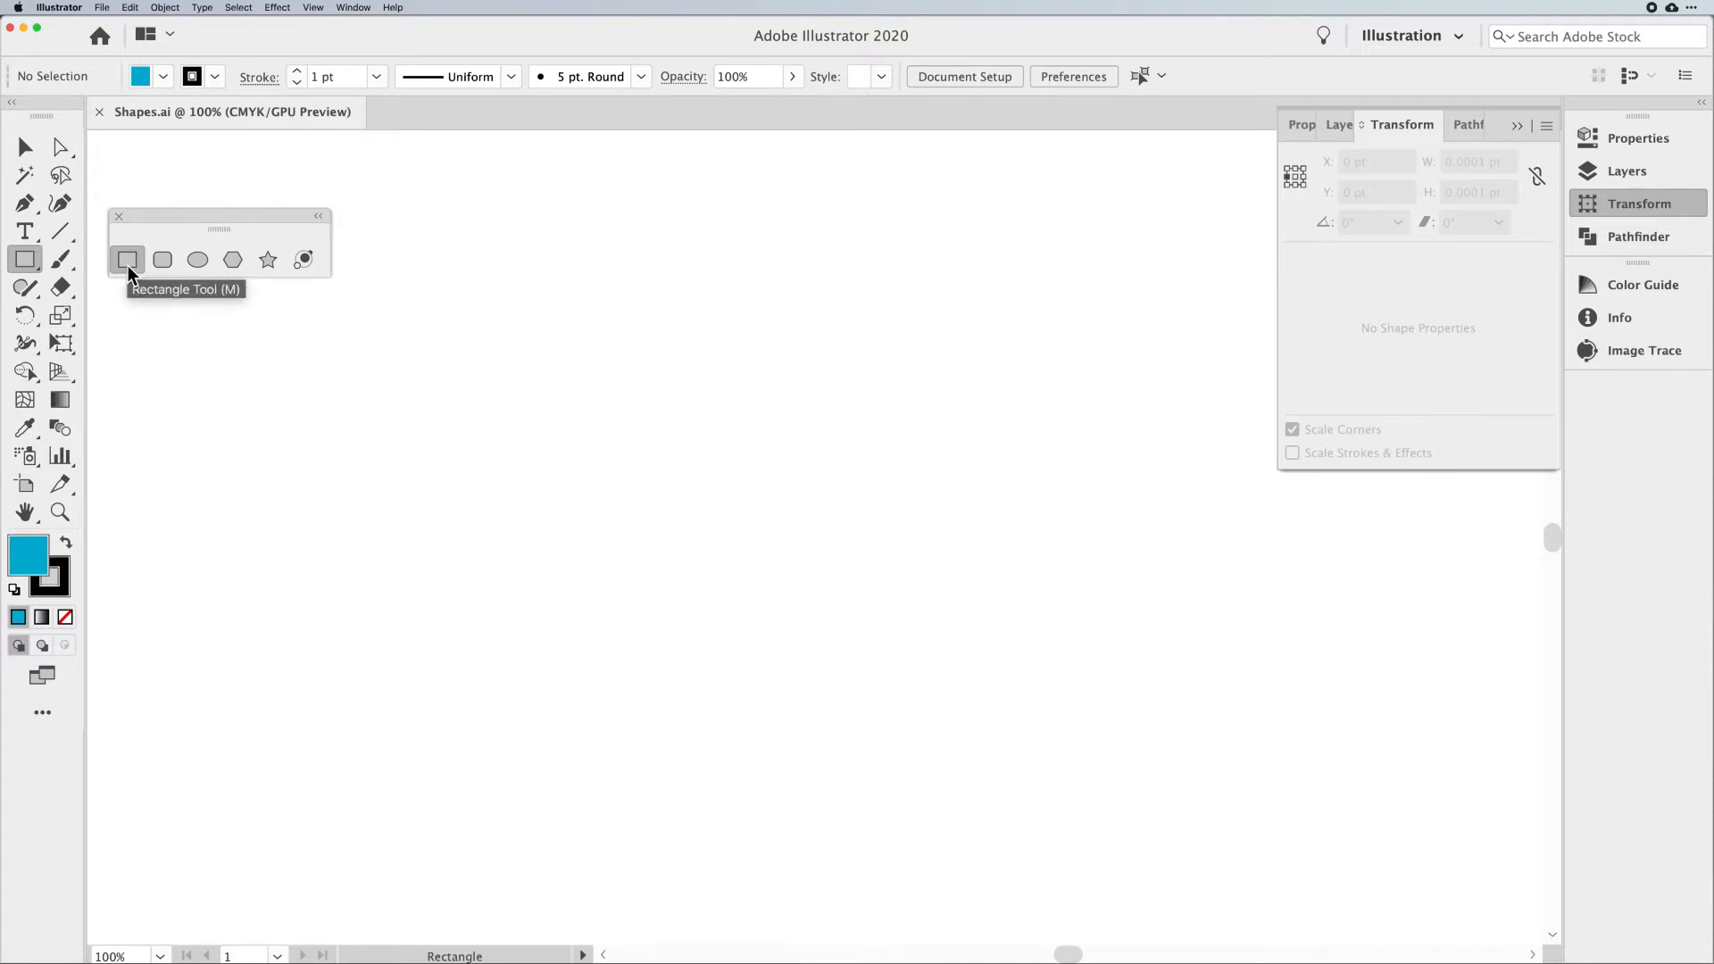
Draw a rectangle about 254 pt wide and 206 pt high on the empty canvas with the Rectangle tool
left_click(26, 262)
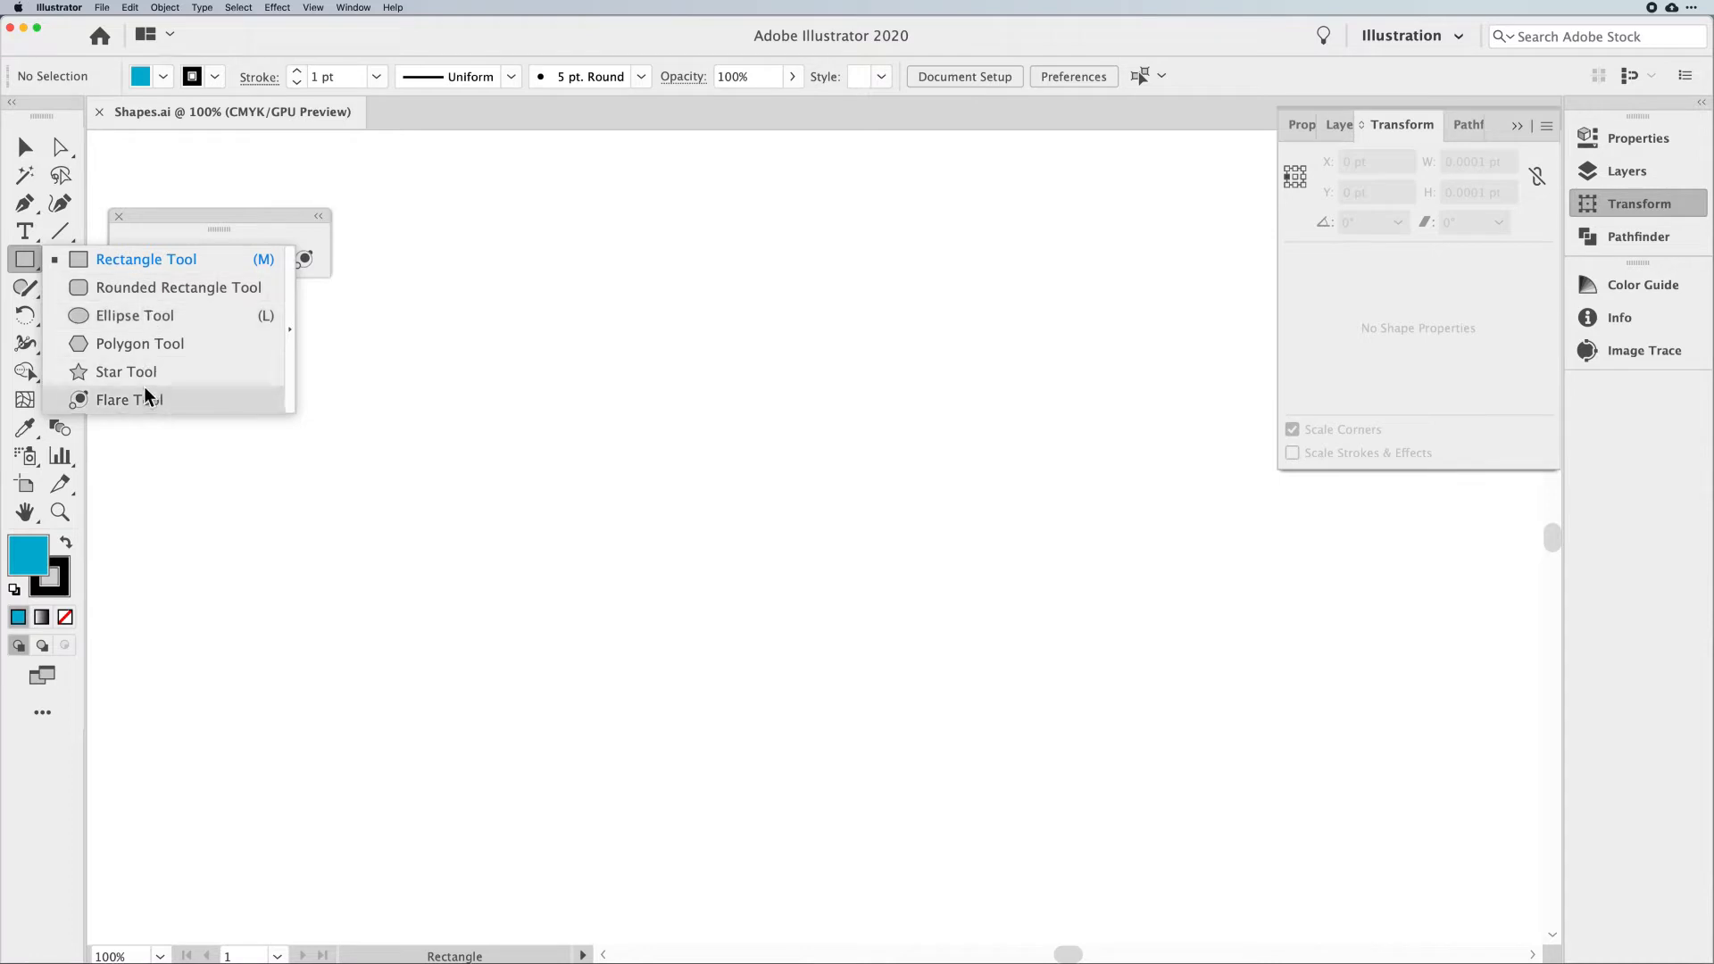
left_click(139, 266)
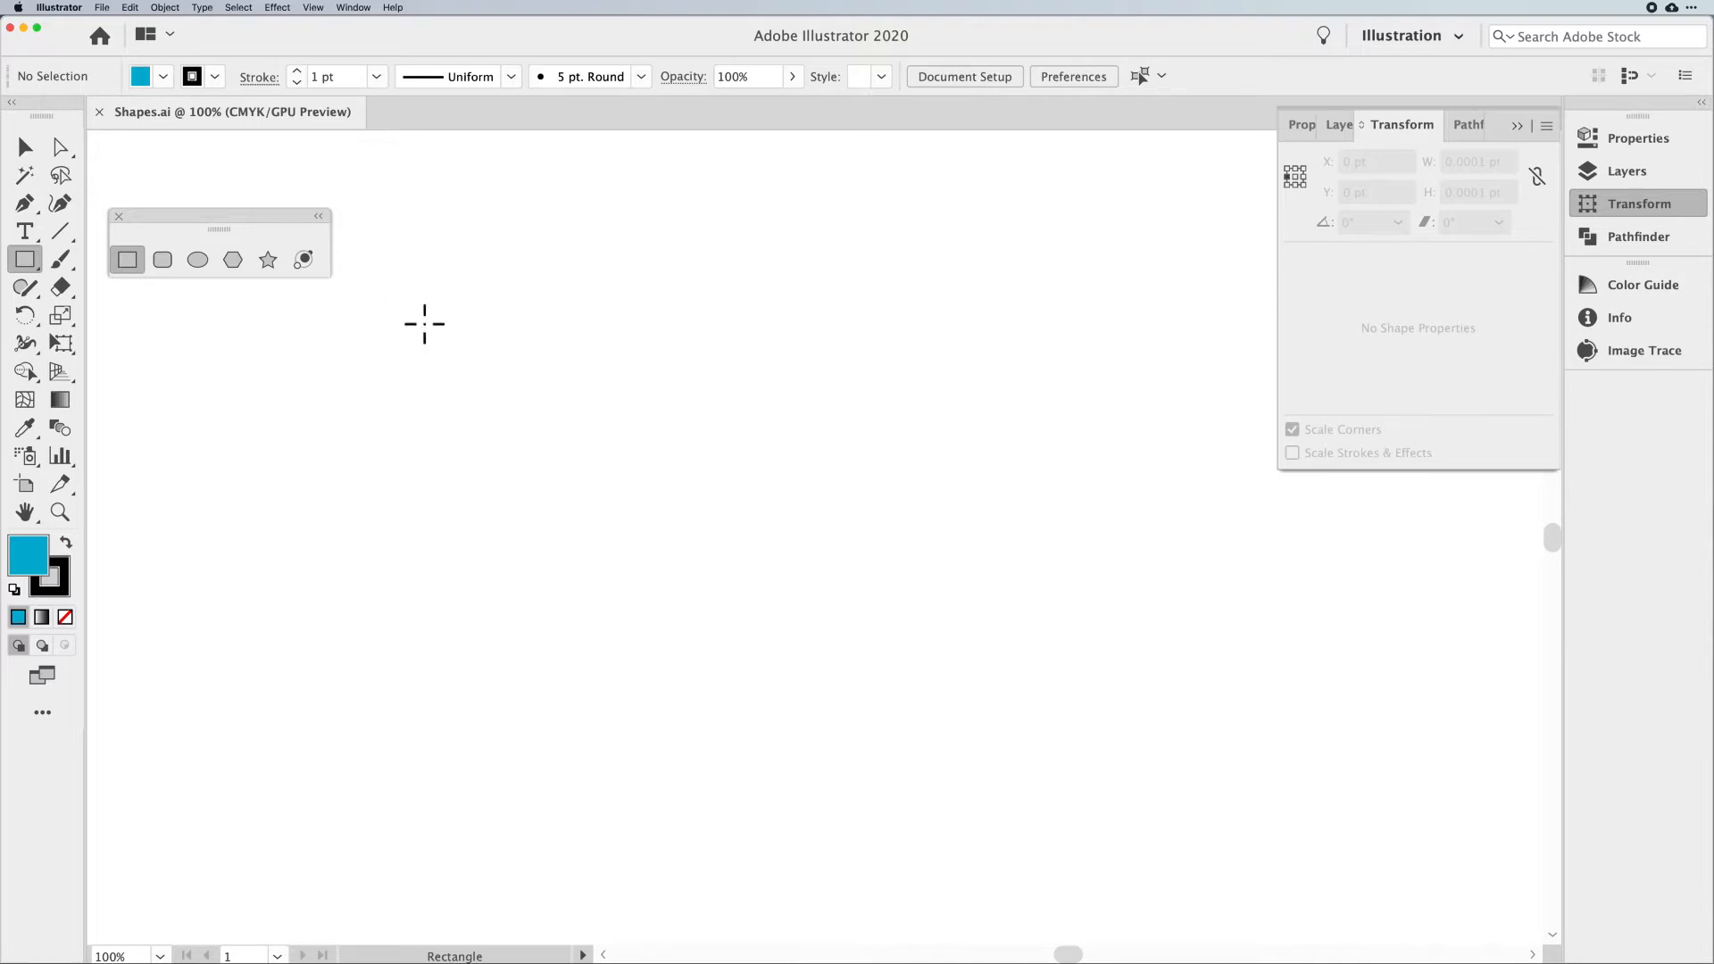
left_click_drag(465, 325, 681, 519)
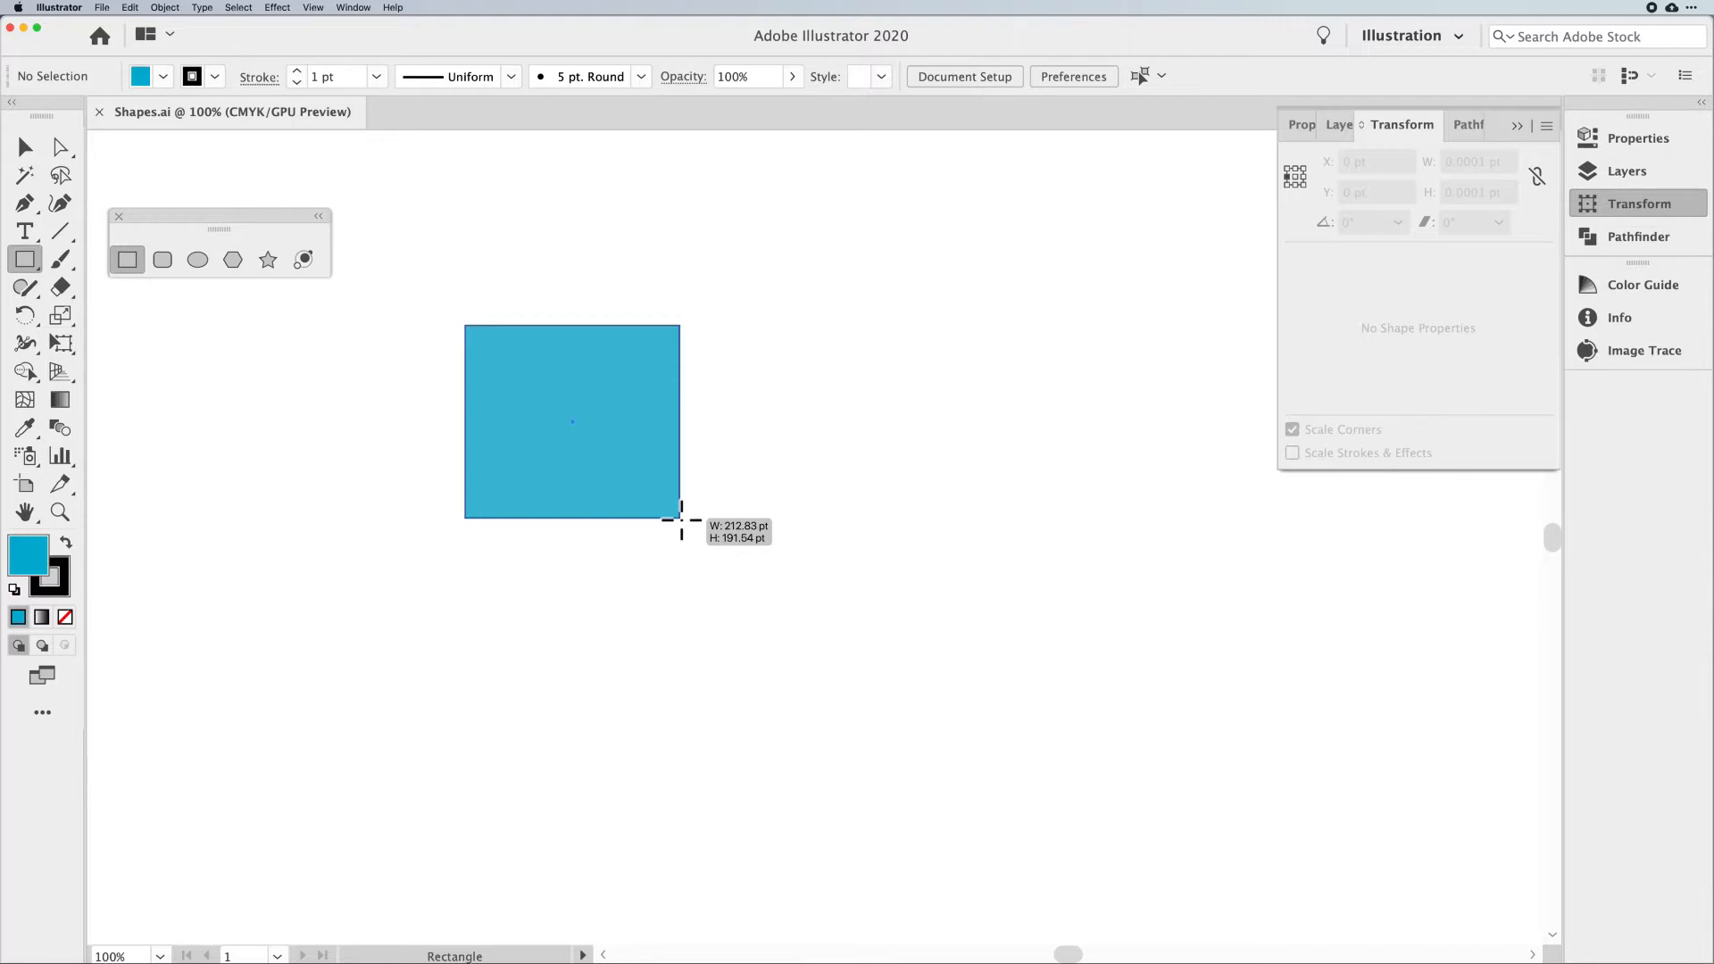
mouse_move(681, 519)
left_mouse_down()
mouse_move(635, 474)
mouse_move(723, 533)
left_mouse_up()
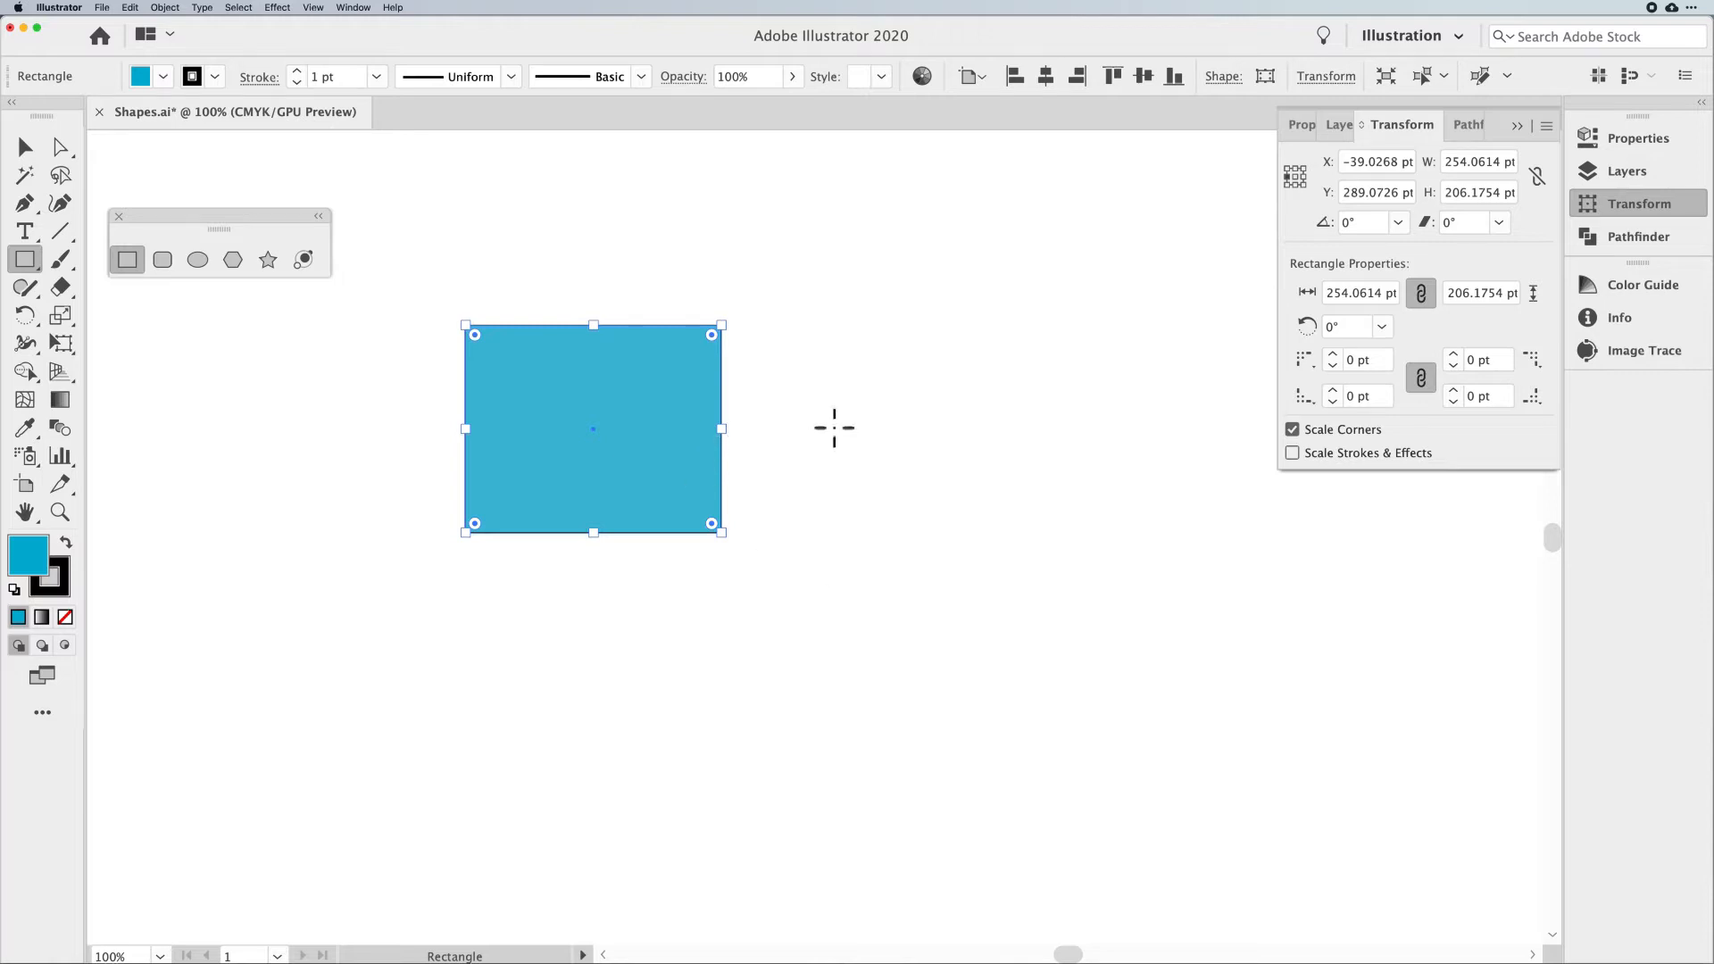
Create a second rectangle of exactly 250 pt by 200 pt to the right of the first one by entering its dimensions
left_click(914, 444)
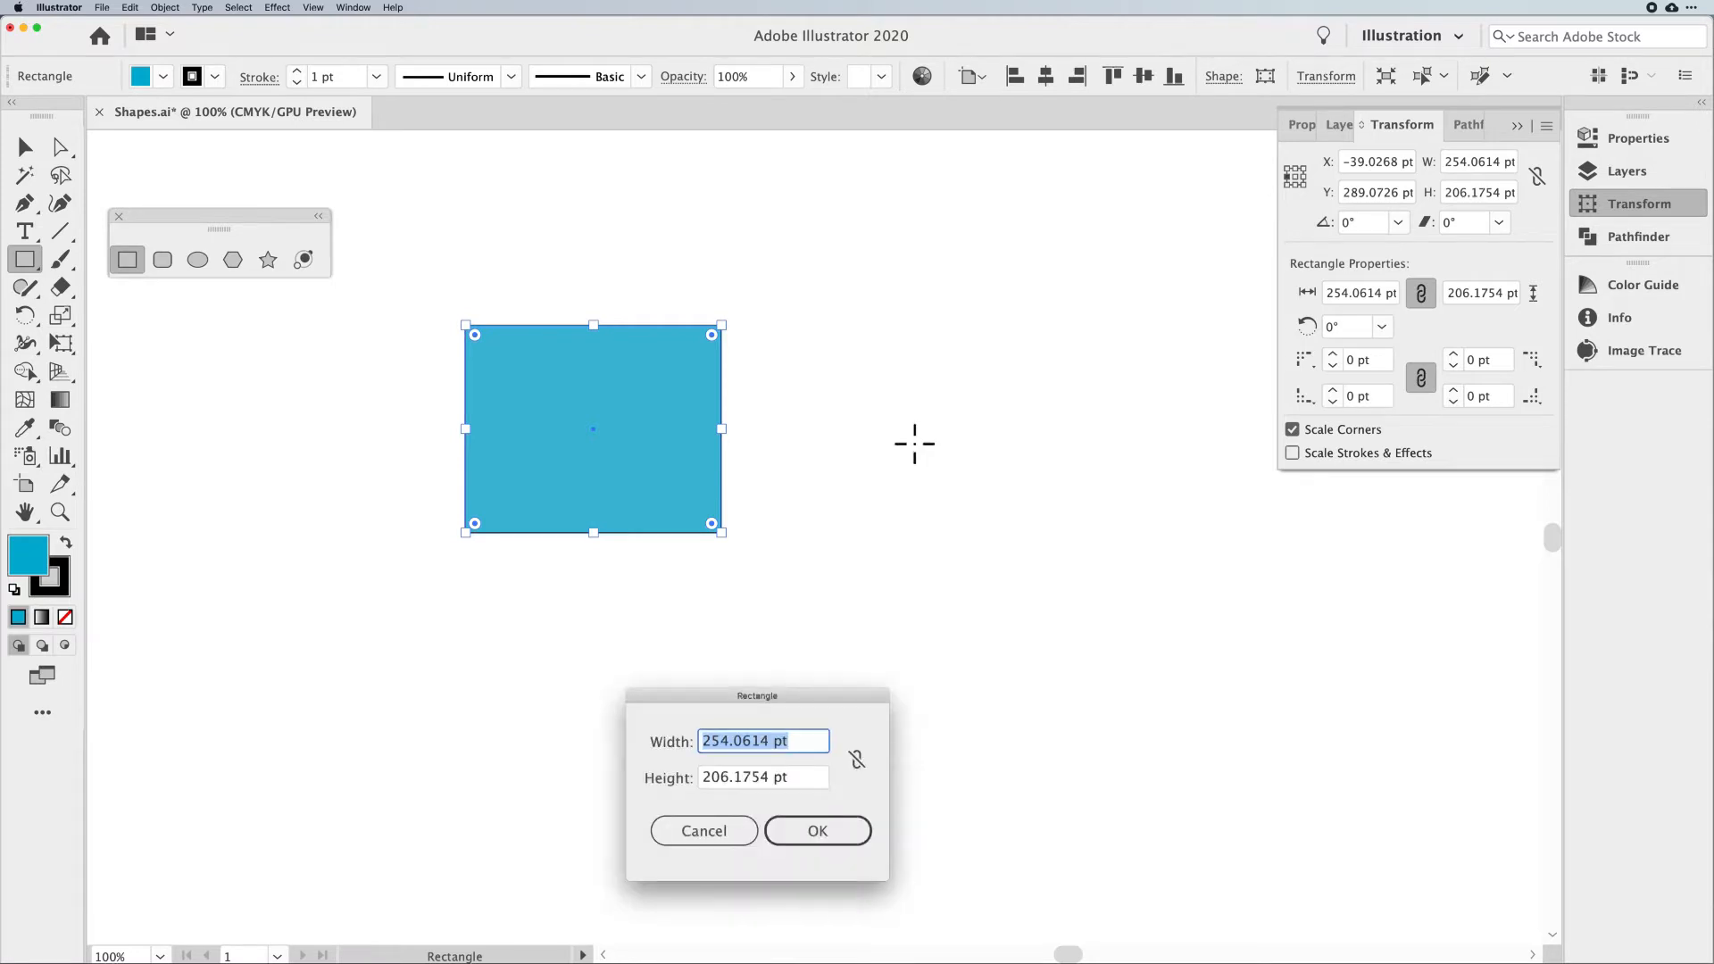
left_click_drag(829, 696, 1031, 350)
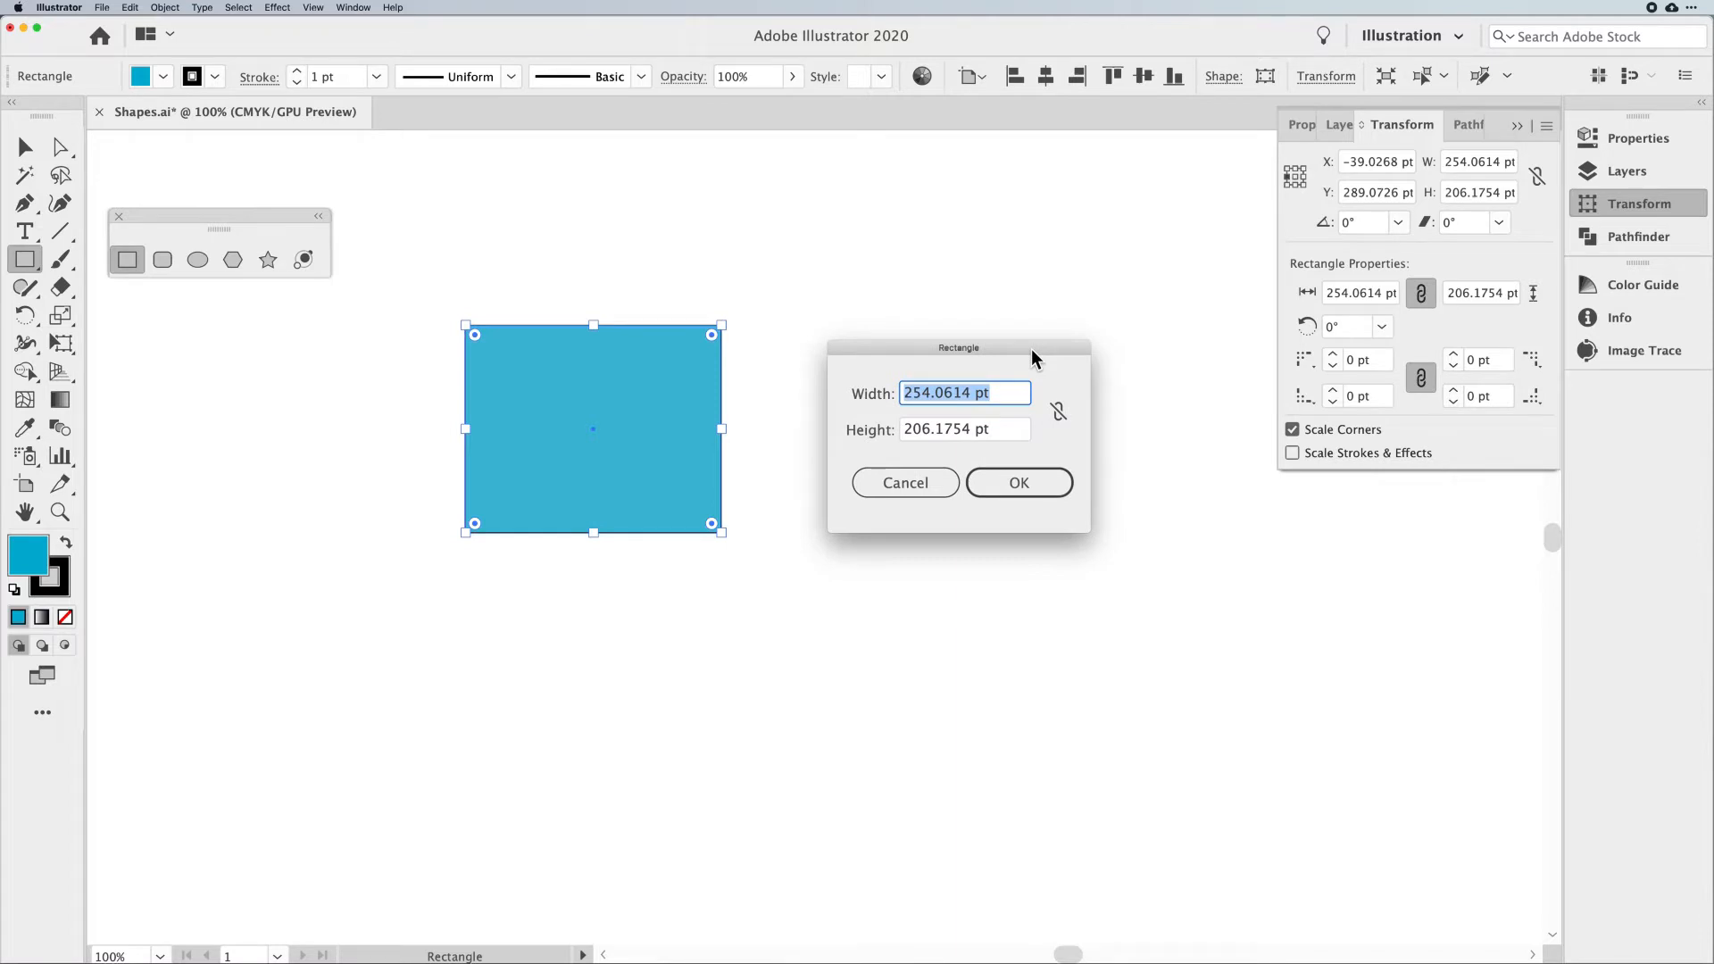
type("250")
key("Tab")
left_click(957, 392)
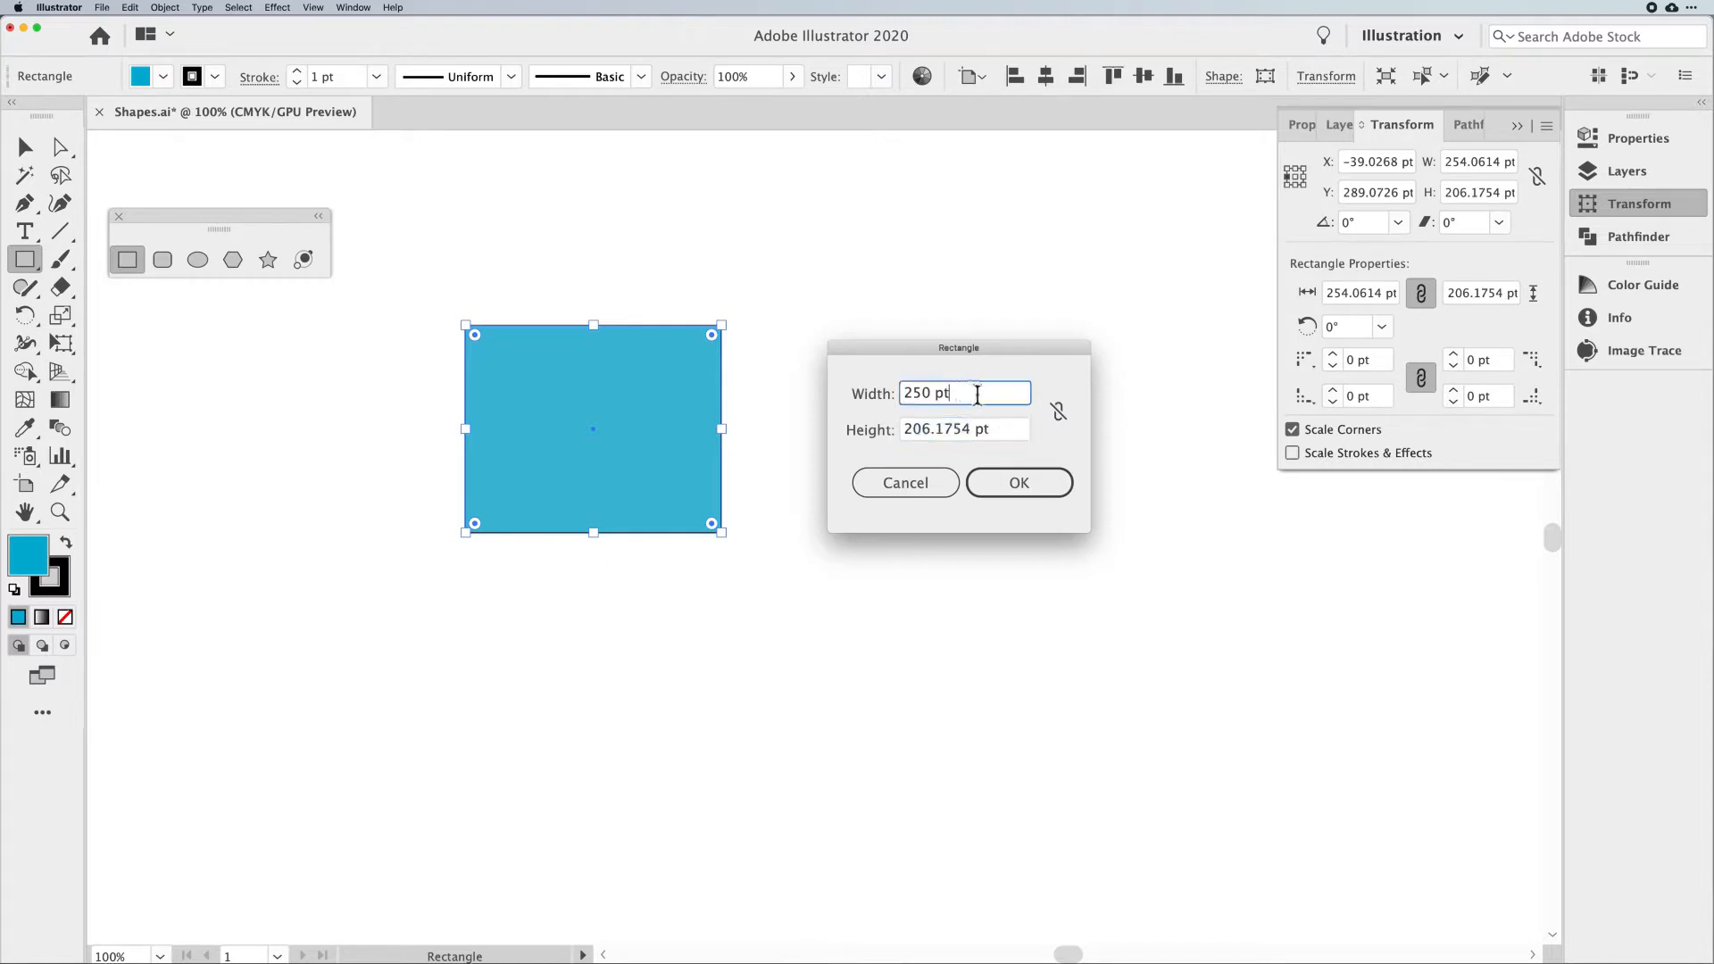
key("Tab")
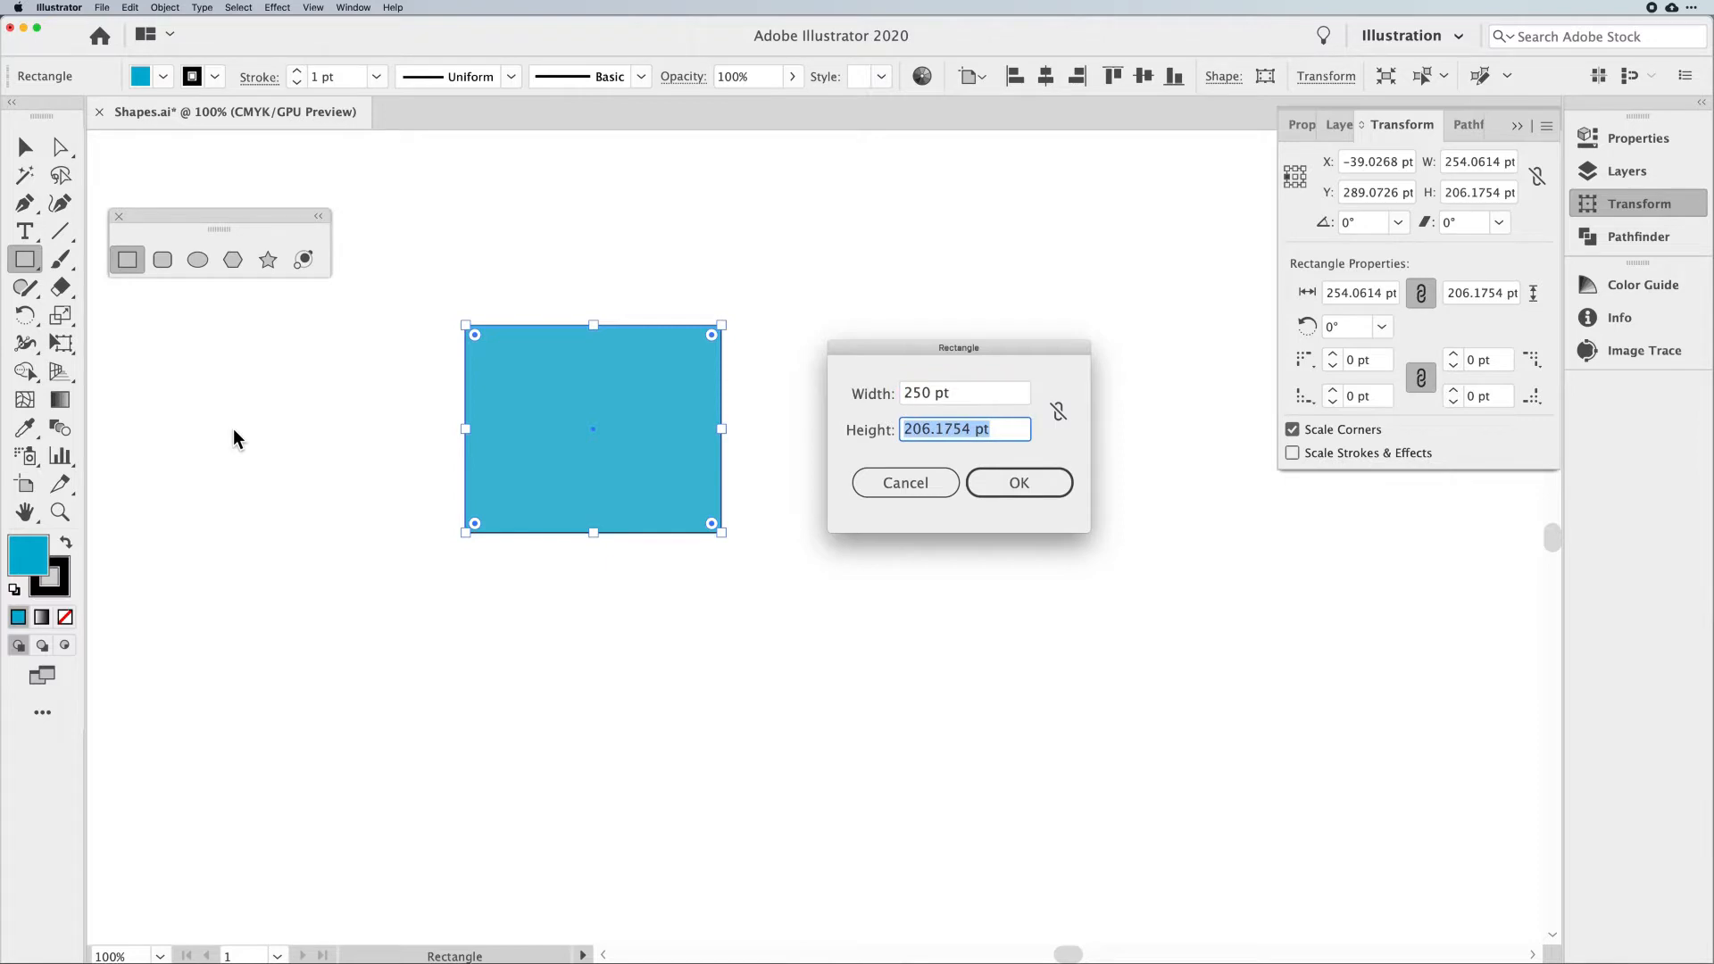
type("200")
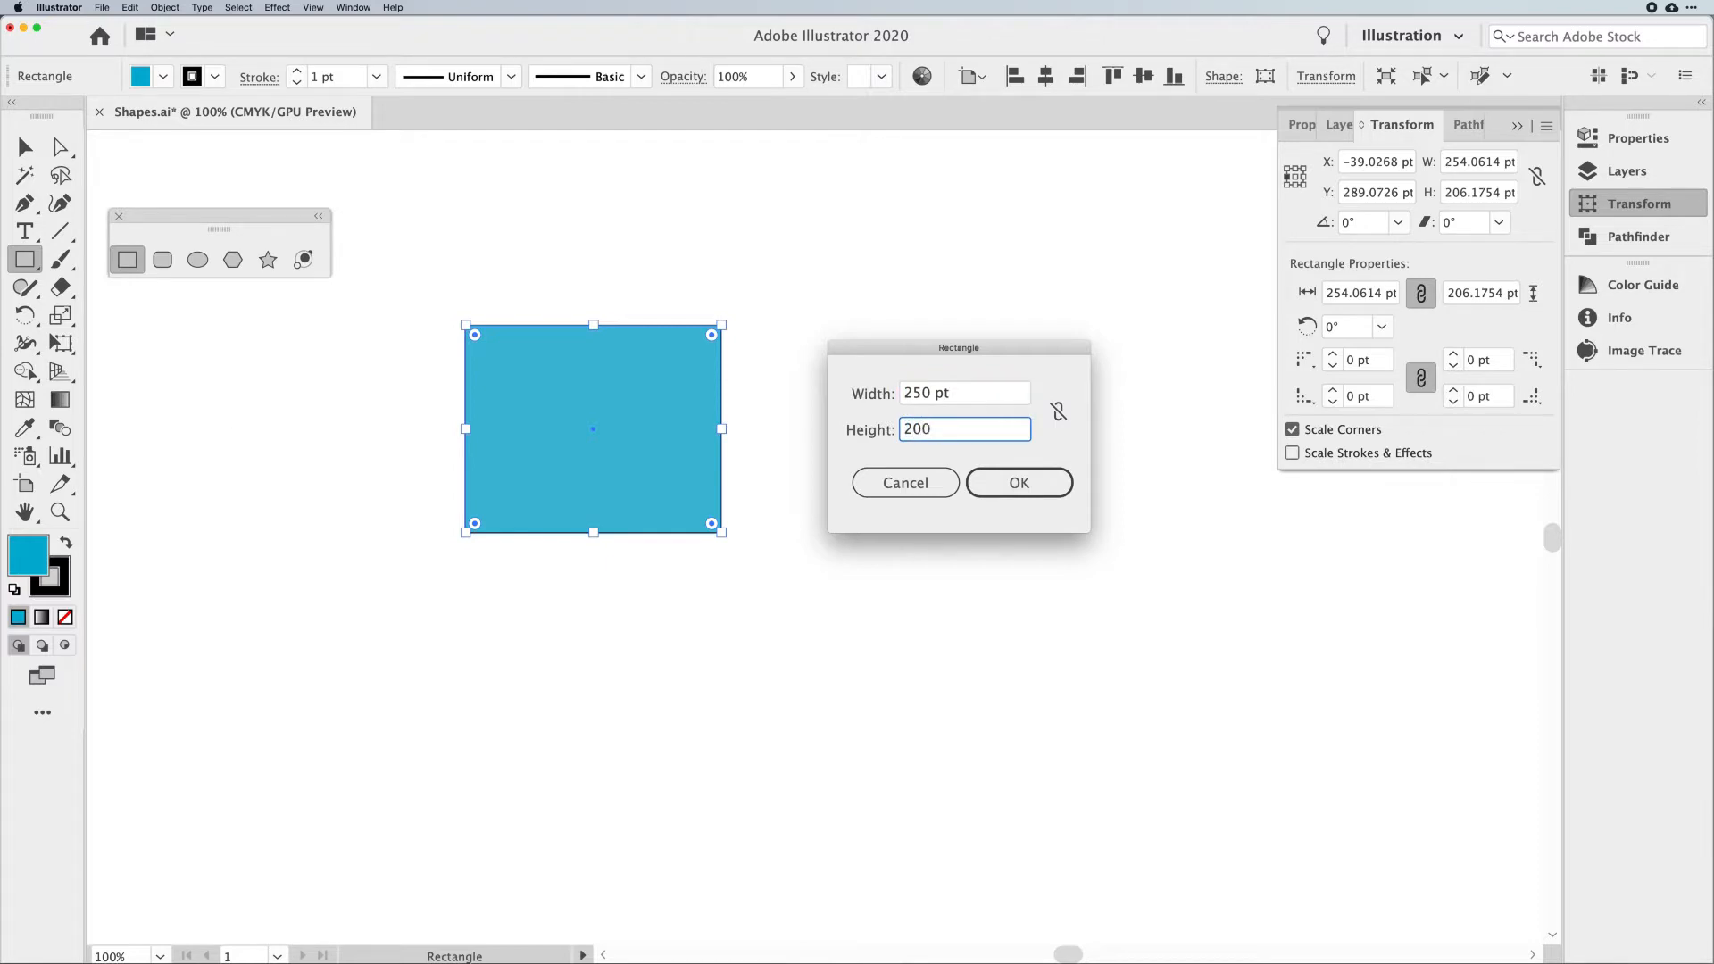
left_click(1023, 490)
left_click(1035, 486)
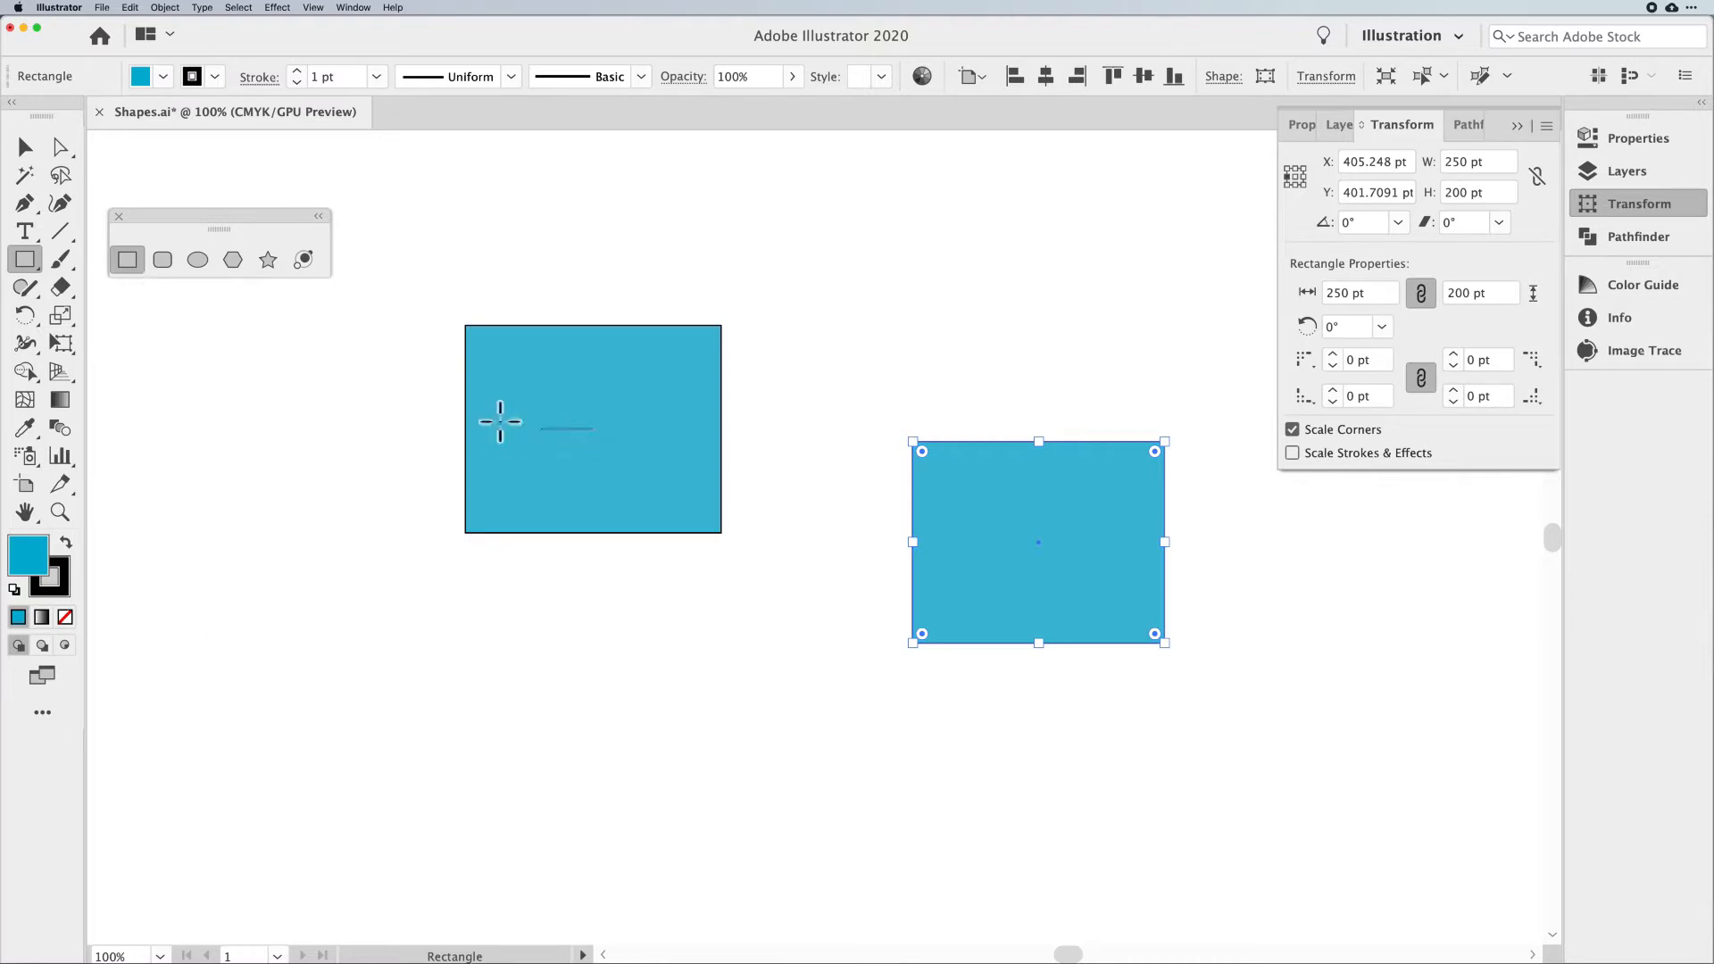
Move the 250 by 200 pt rectangle directly beneath the first one and delete it
left_click(23, 148)
left_click_drag(1018, 482, 590, 613)
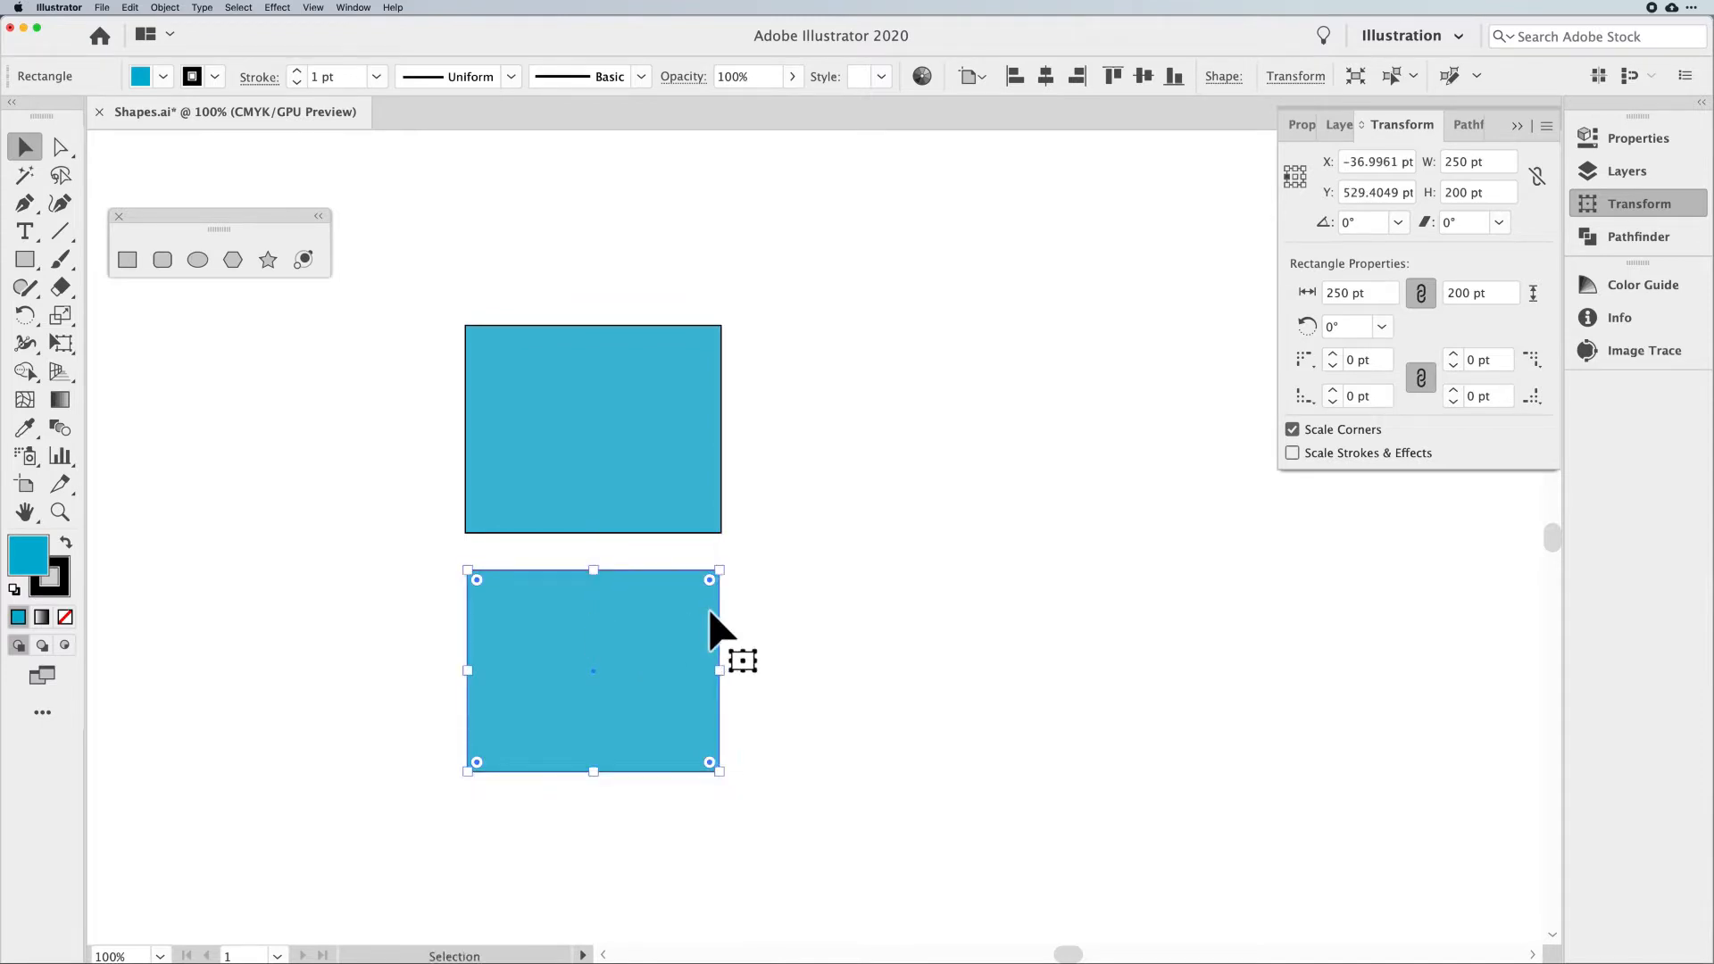
key("Delete")
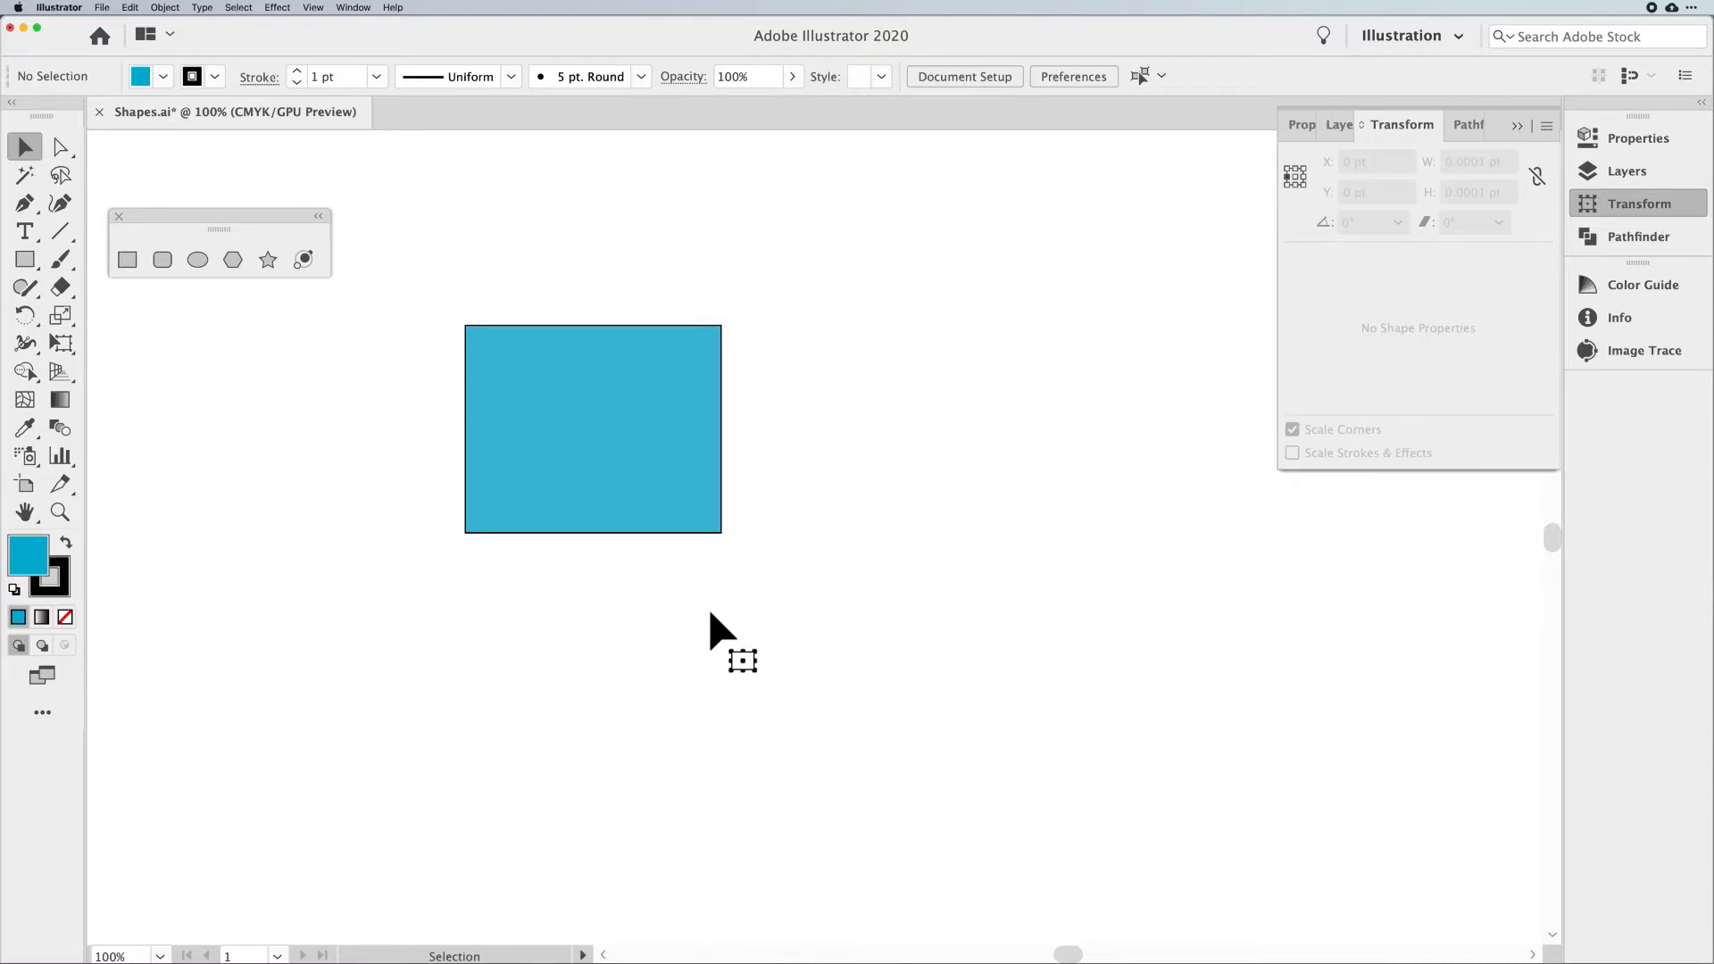
Move the remaining rectangle about 78 pt left and 33 pt down, switching only temporarily from the Rectangle tool to the Selection tool
left_click(586, 455)
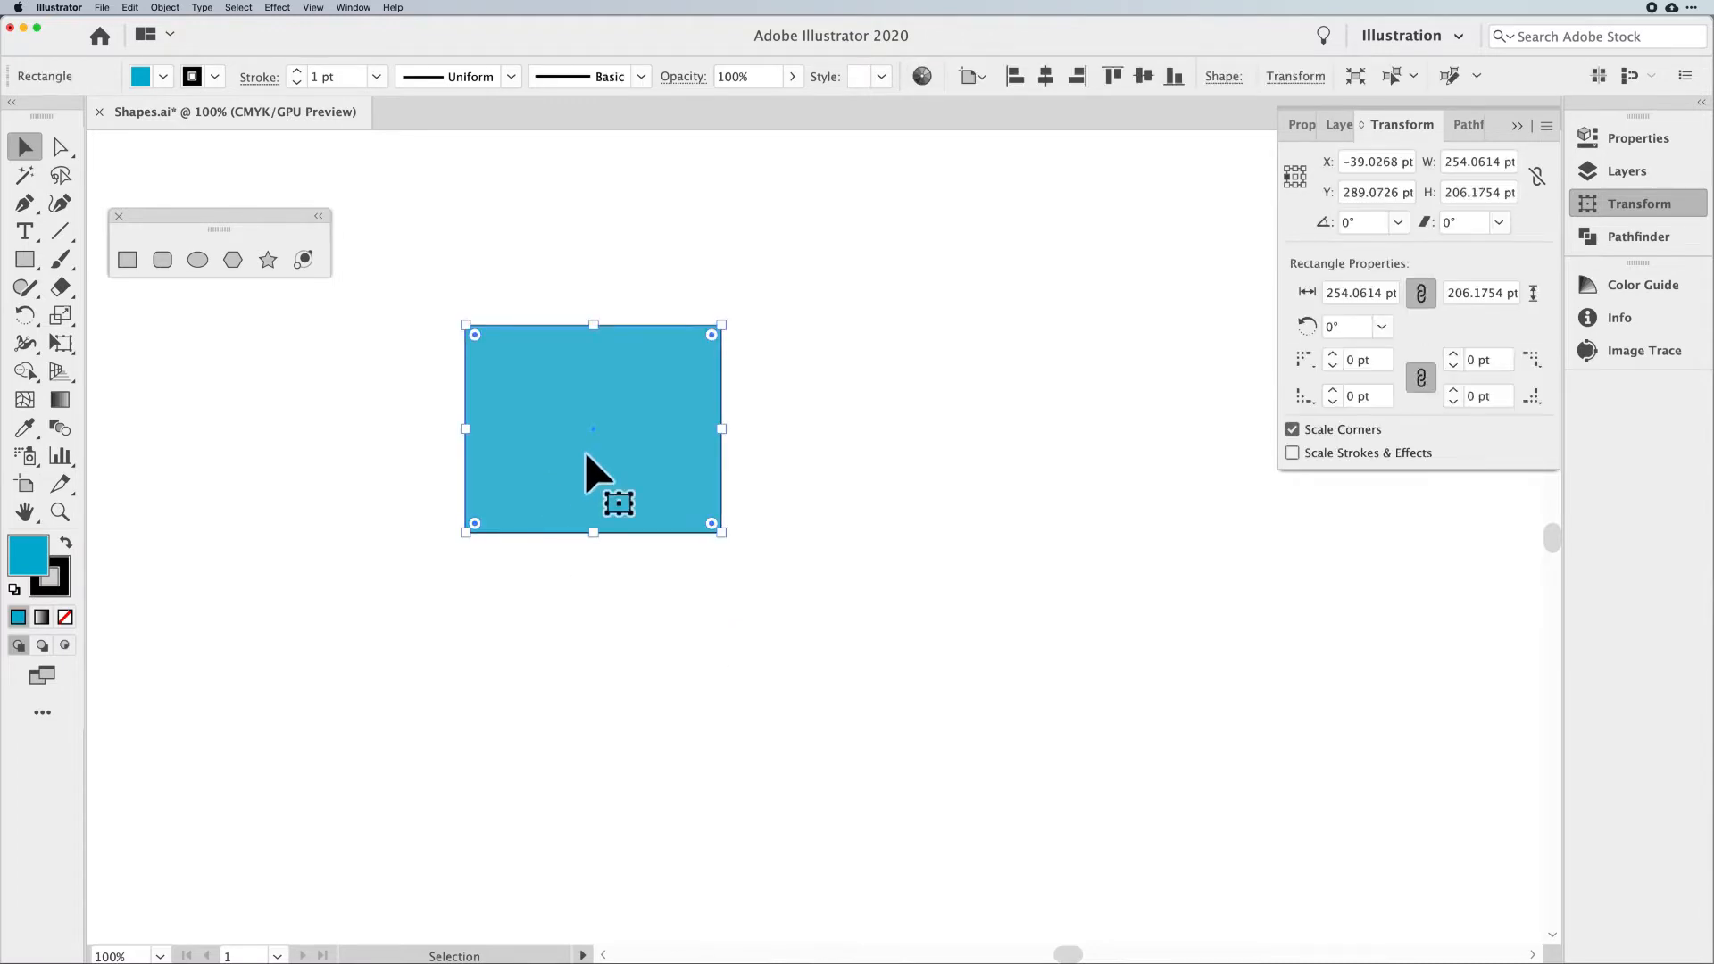
left_click(127, 260)
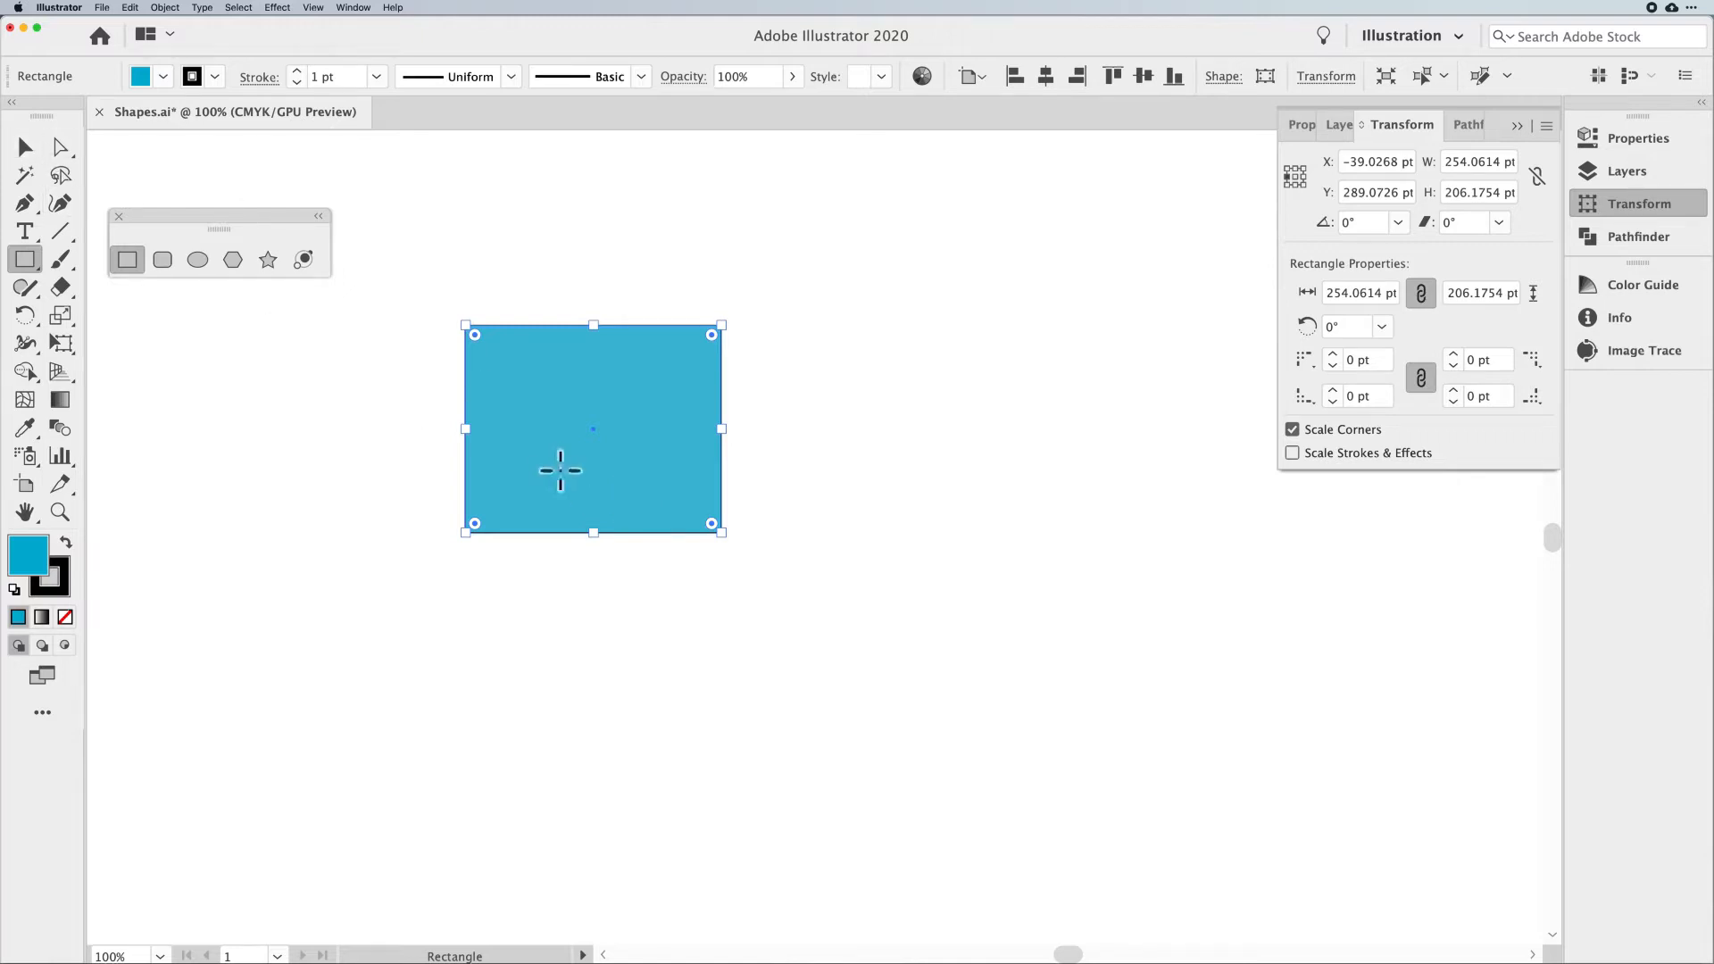
key("v")
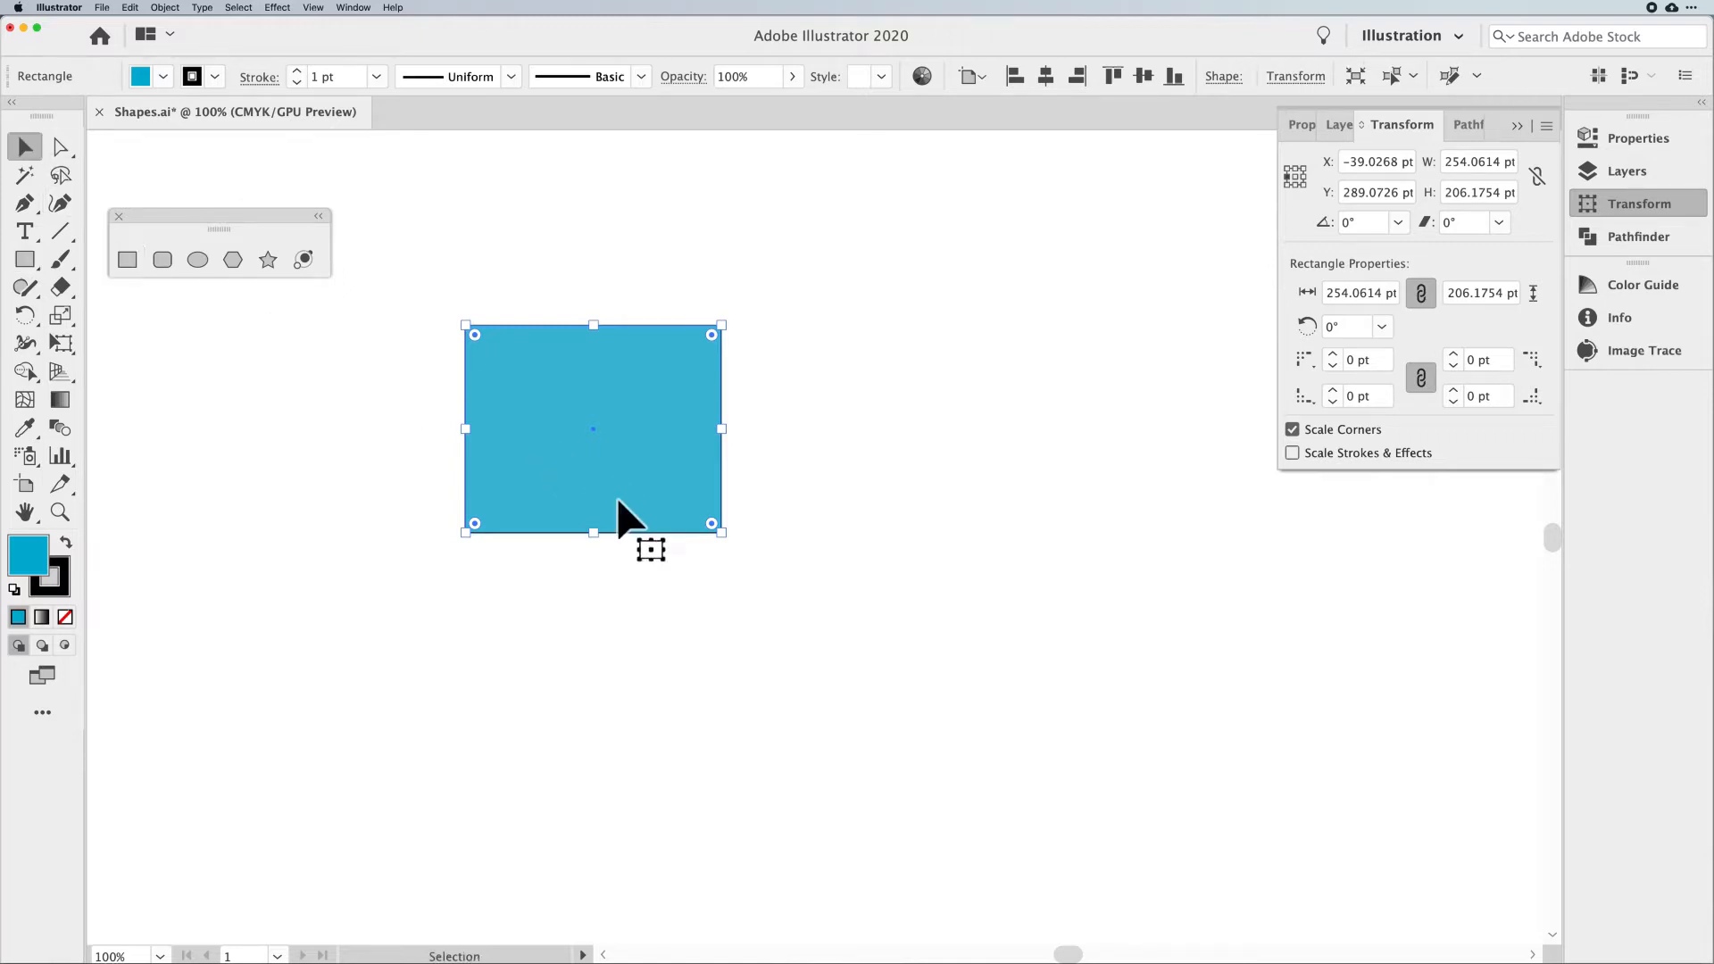
key("m")
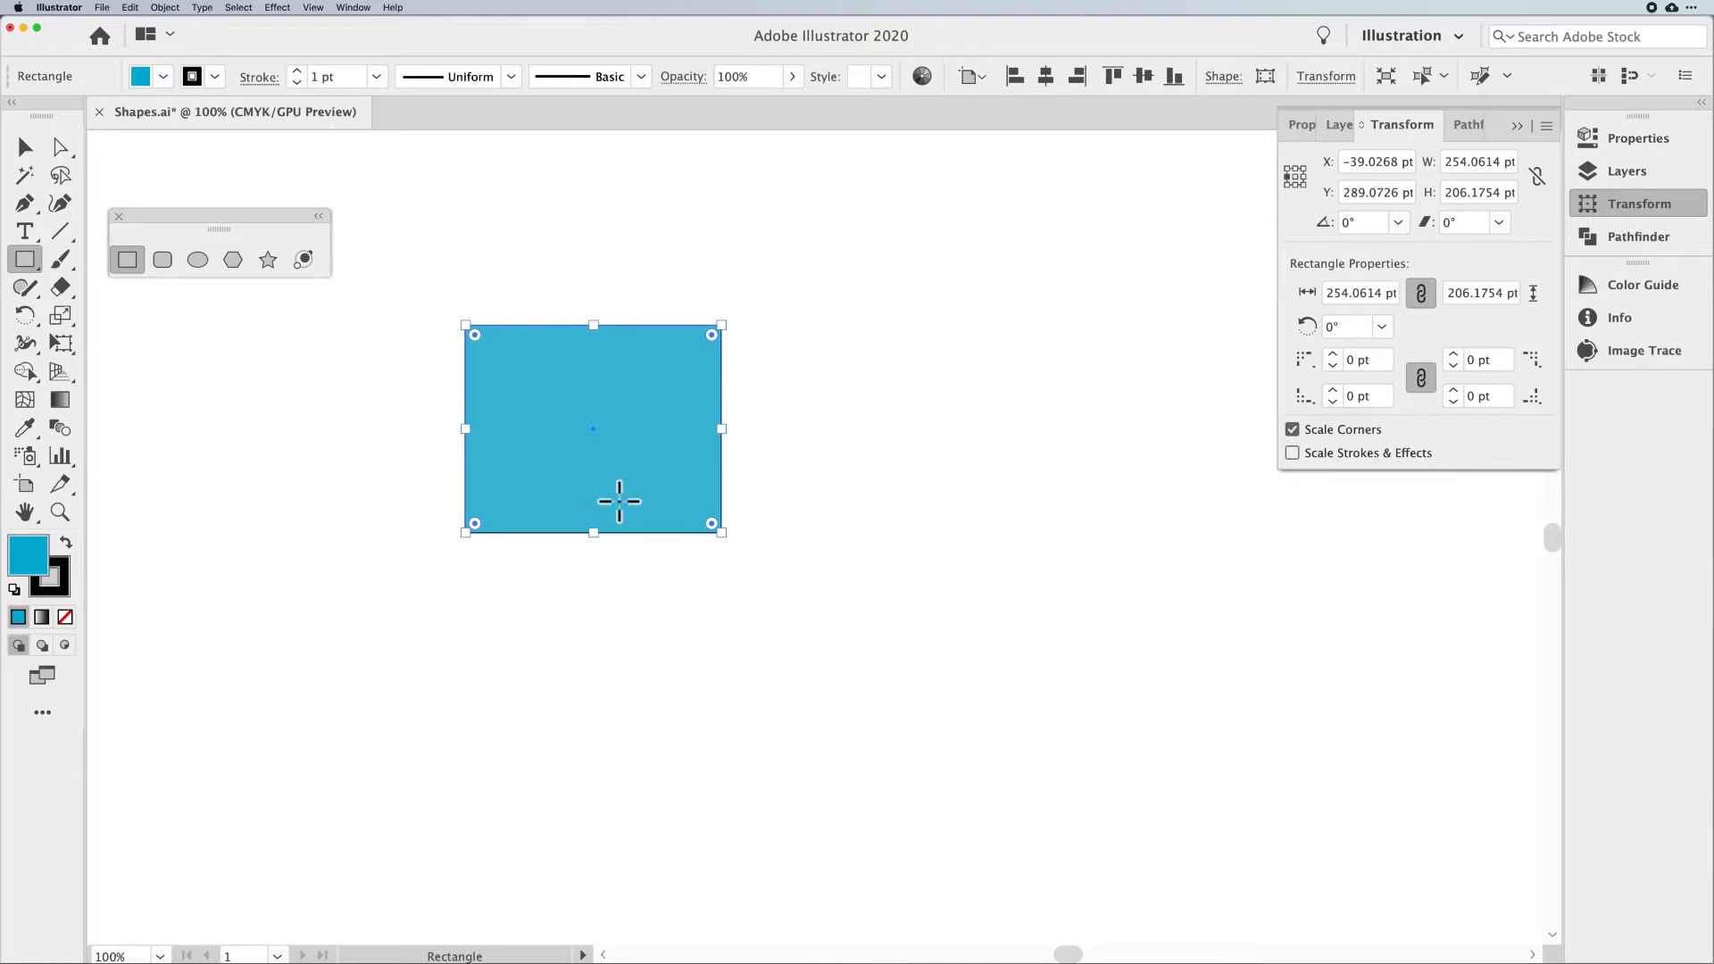
key("super")
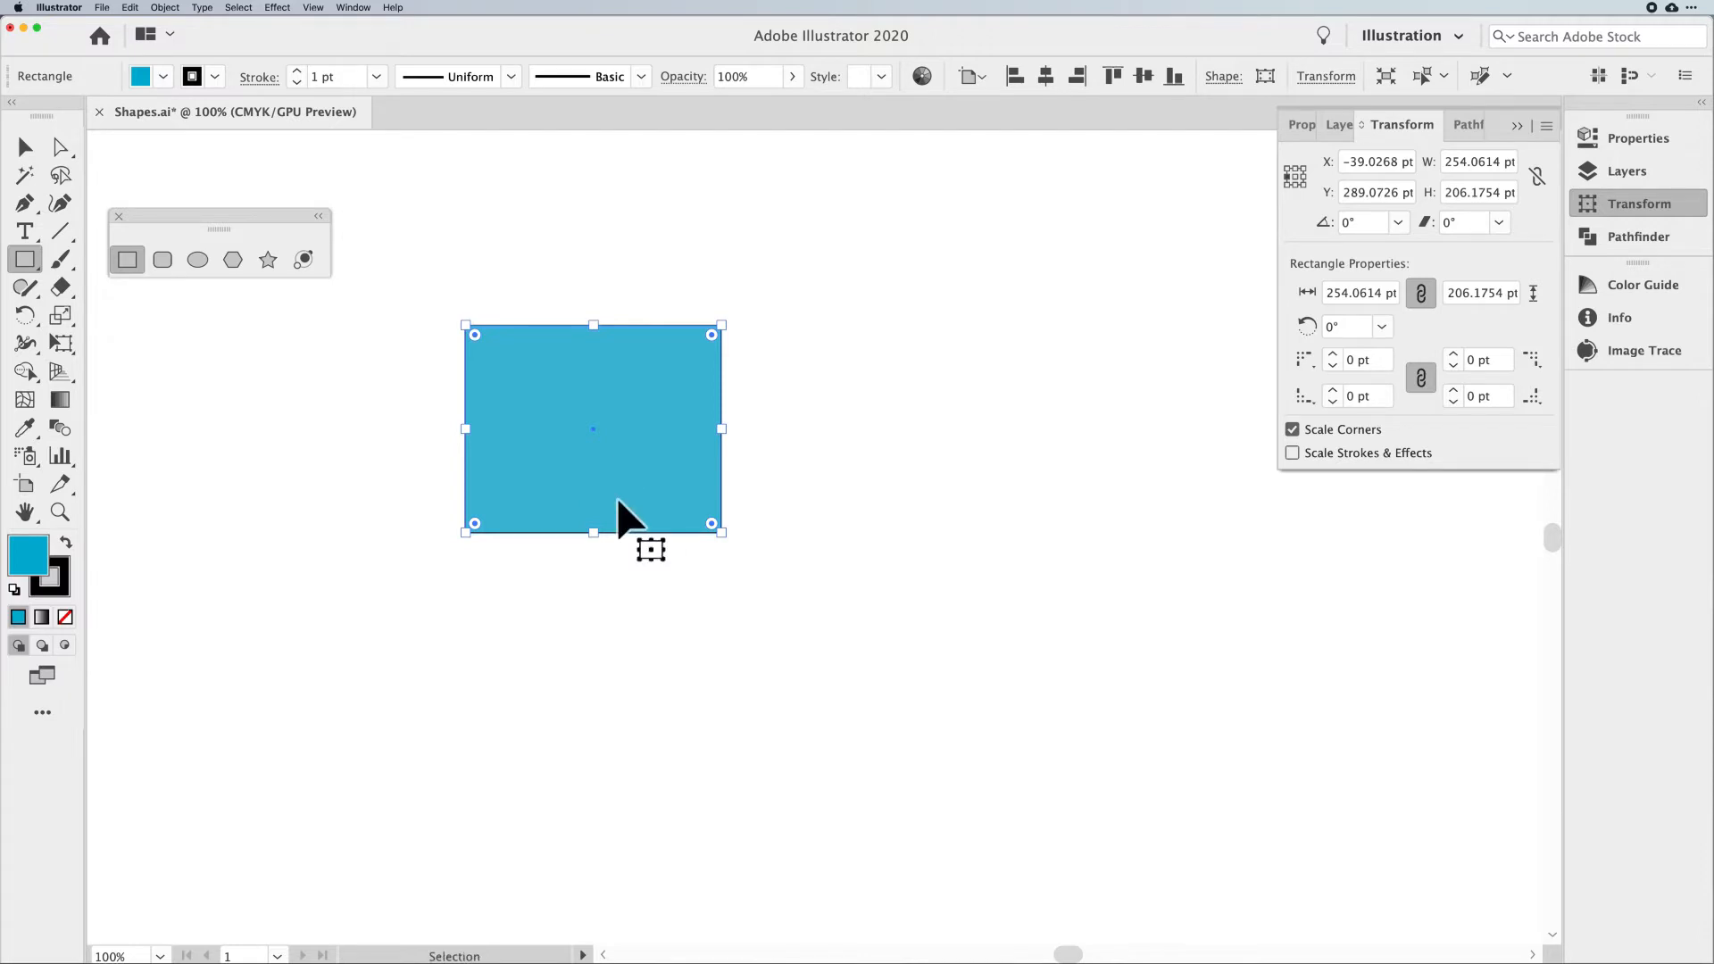
key("super")
left_click_drag(618, 502, 539, 534)
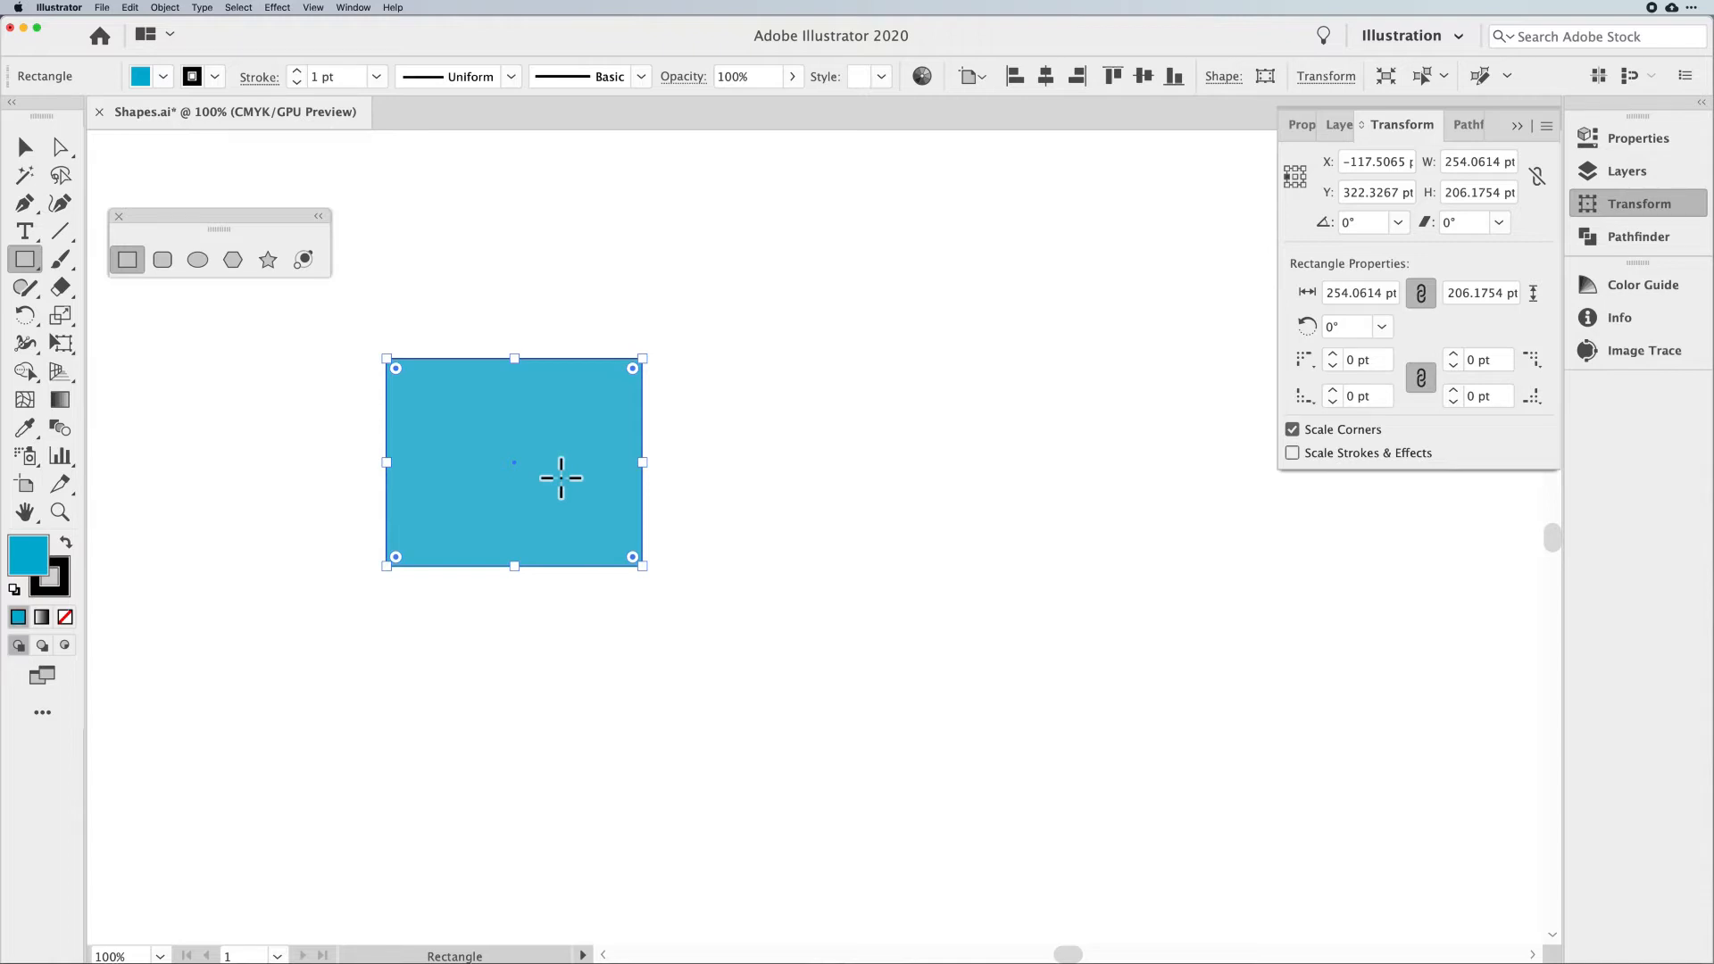
Draw a perfect circle about 167 pt in diameter to the right of the rectangle with the Ellipse tool
left_click(203, 258)
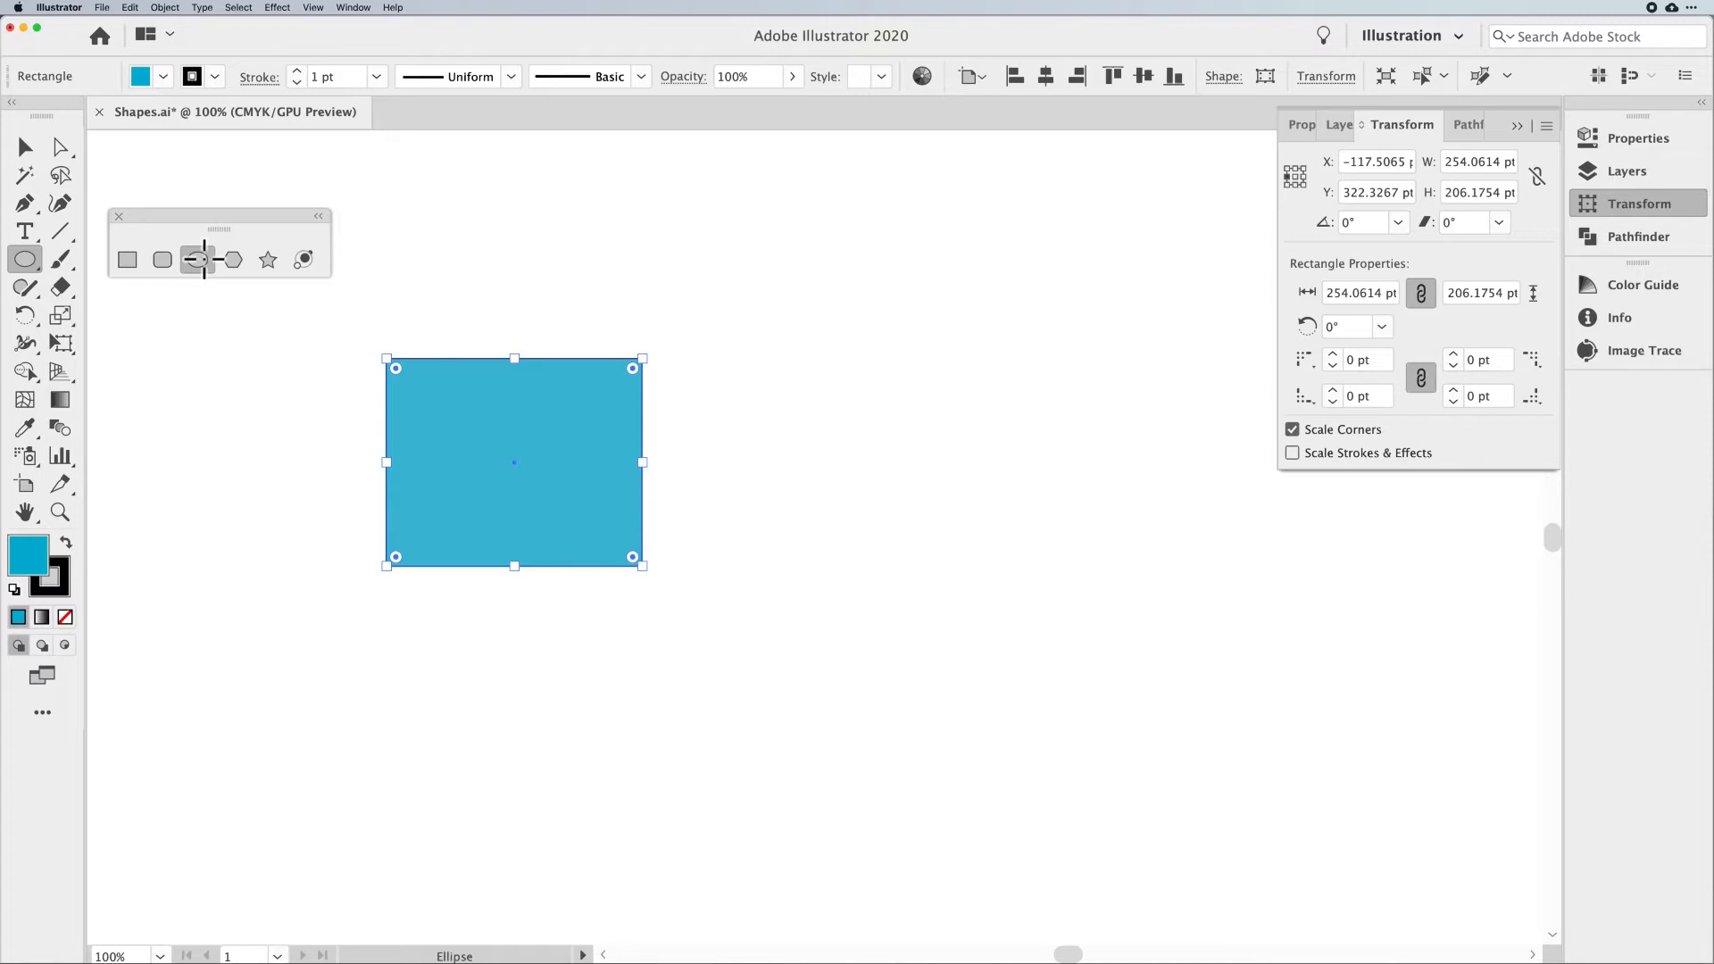
left_click_drag(774, 375, 946, 544)
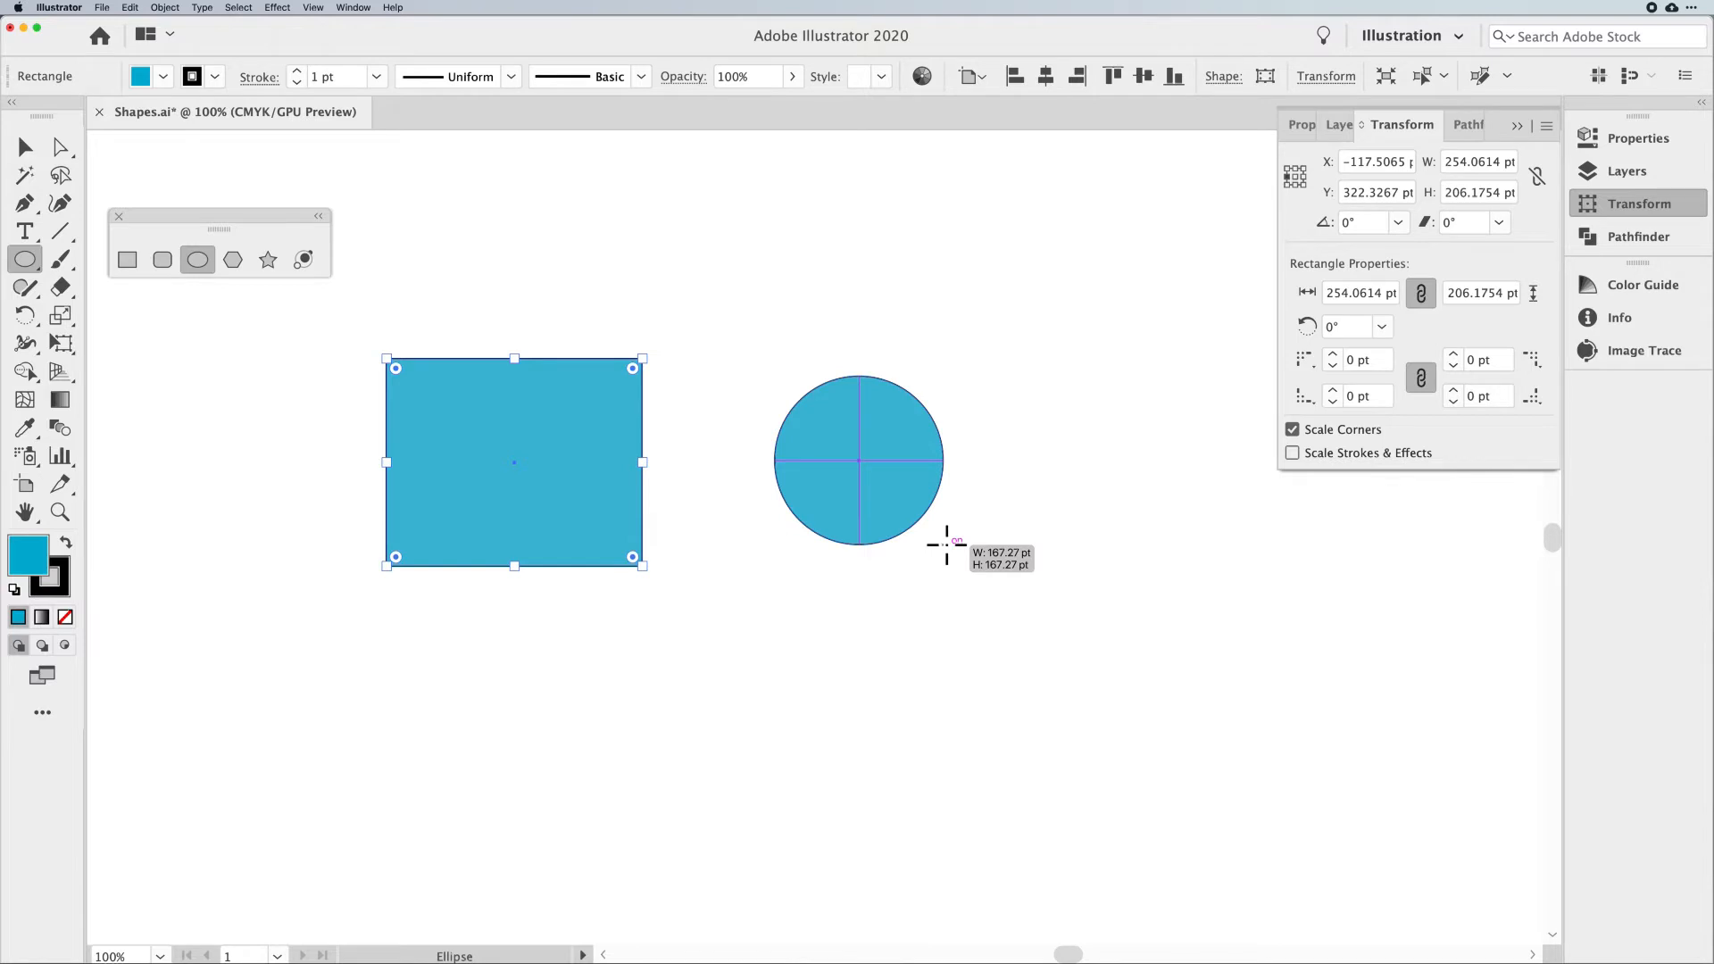
left_click_drag(946, 545, 945, 540)
Draw a perfect square about 158 pt wide below the circle with the Rectangle tool, and delete it
left_click(127, 260)
left_click_drag(778, 595, 934, 750)
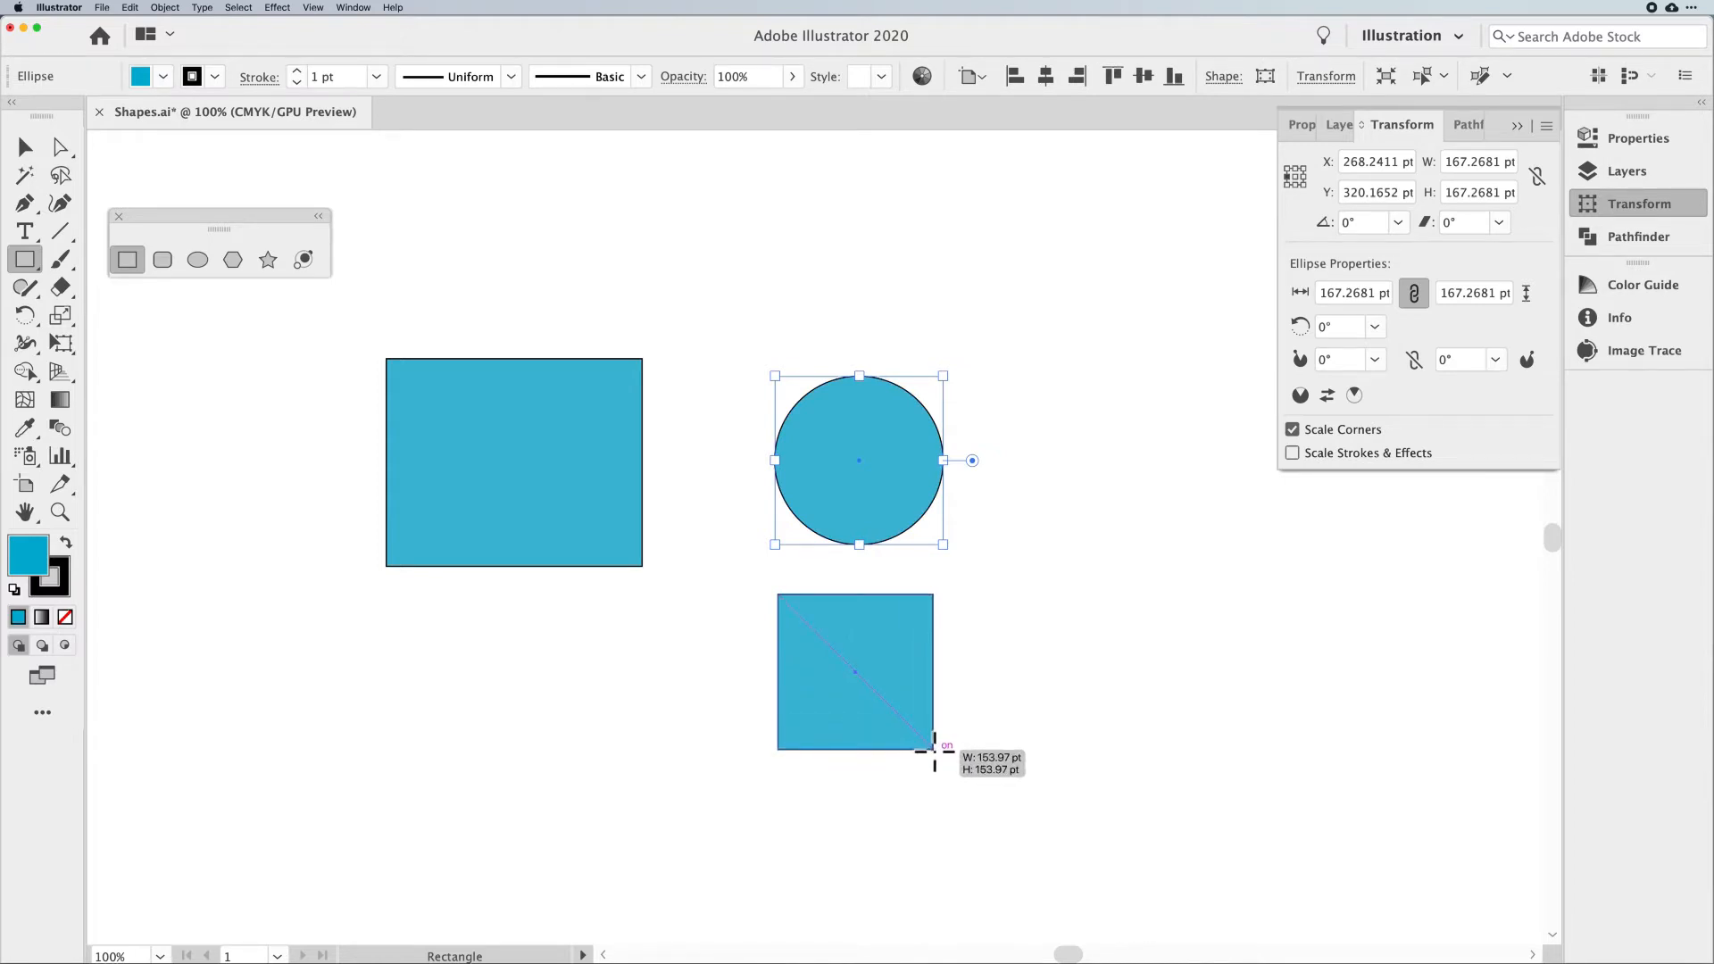
left_click_drag(934, 750, 937, 753)
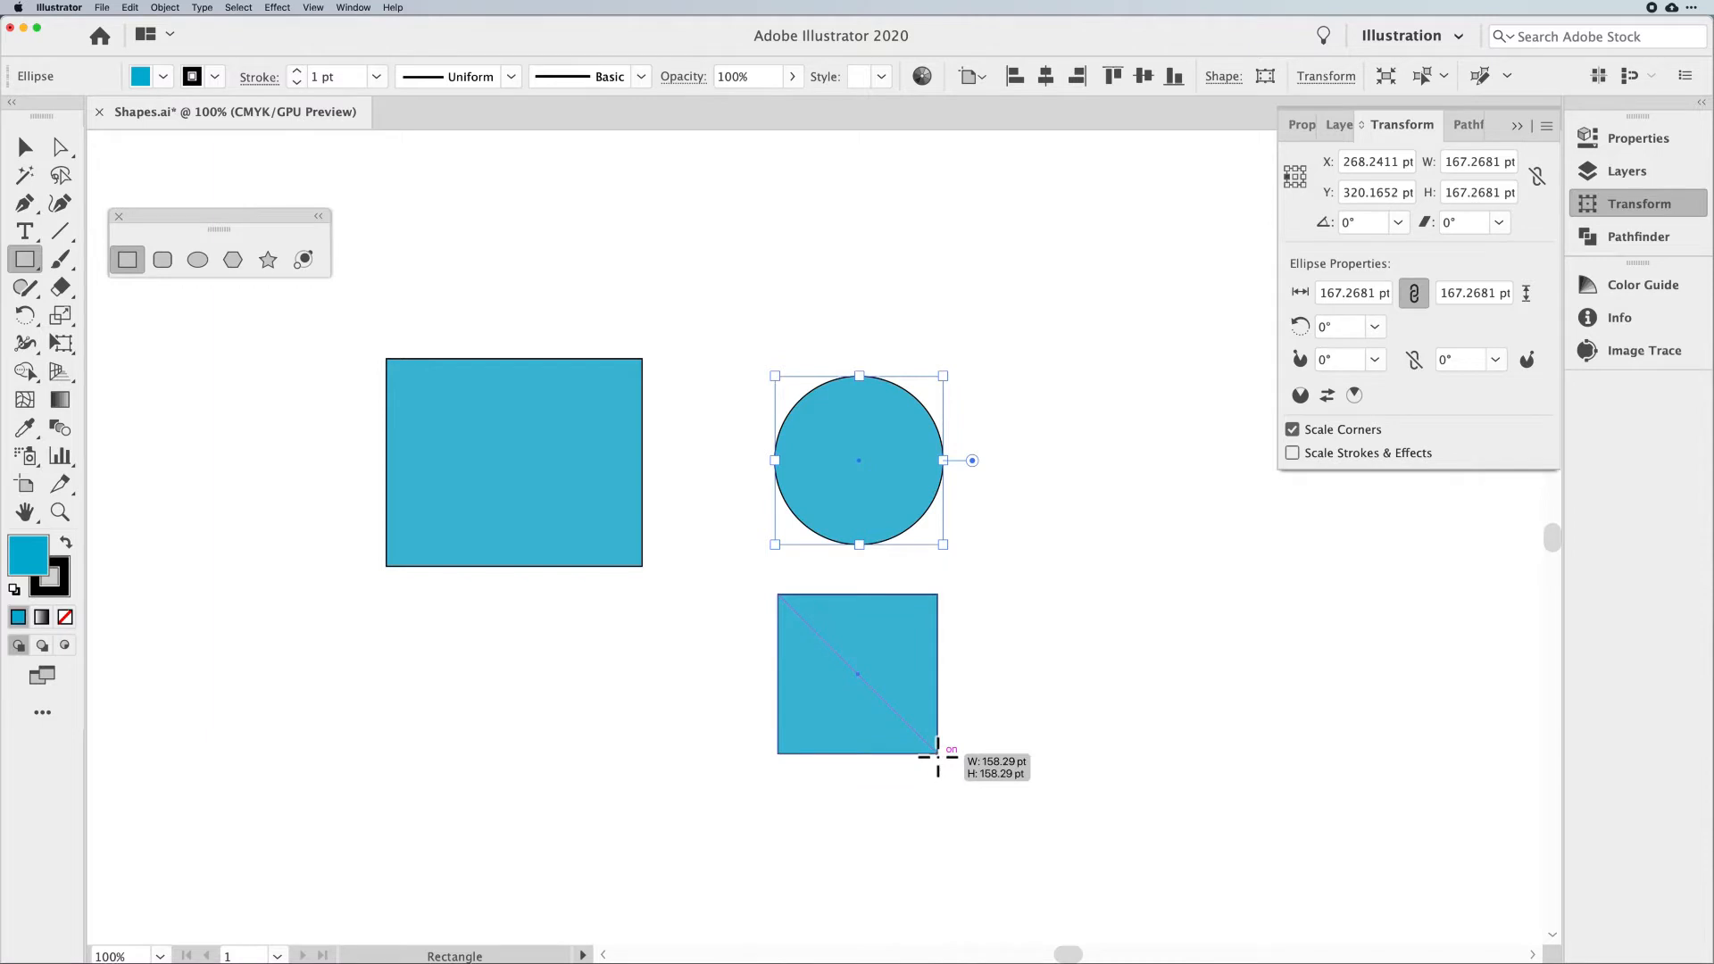
left_click_drag(937, 757, 938, 754)
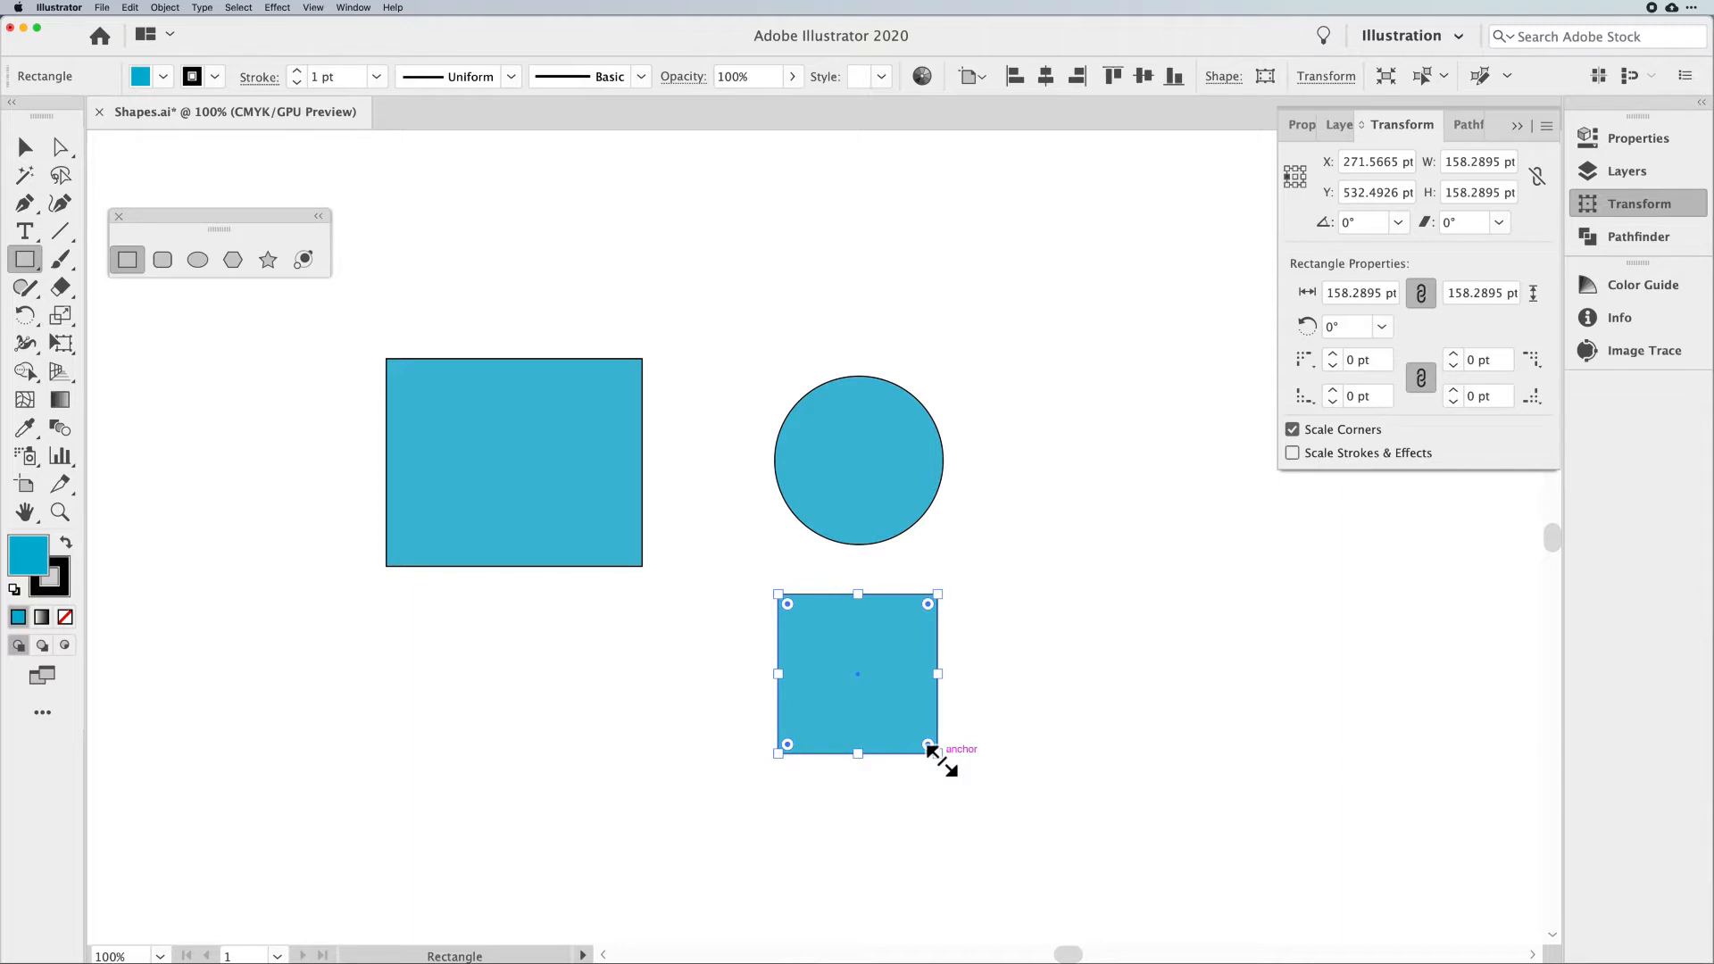
key("Delete")
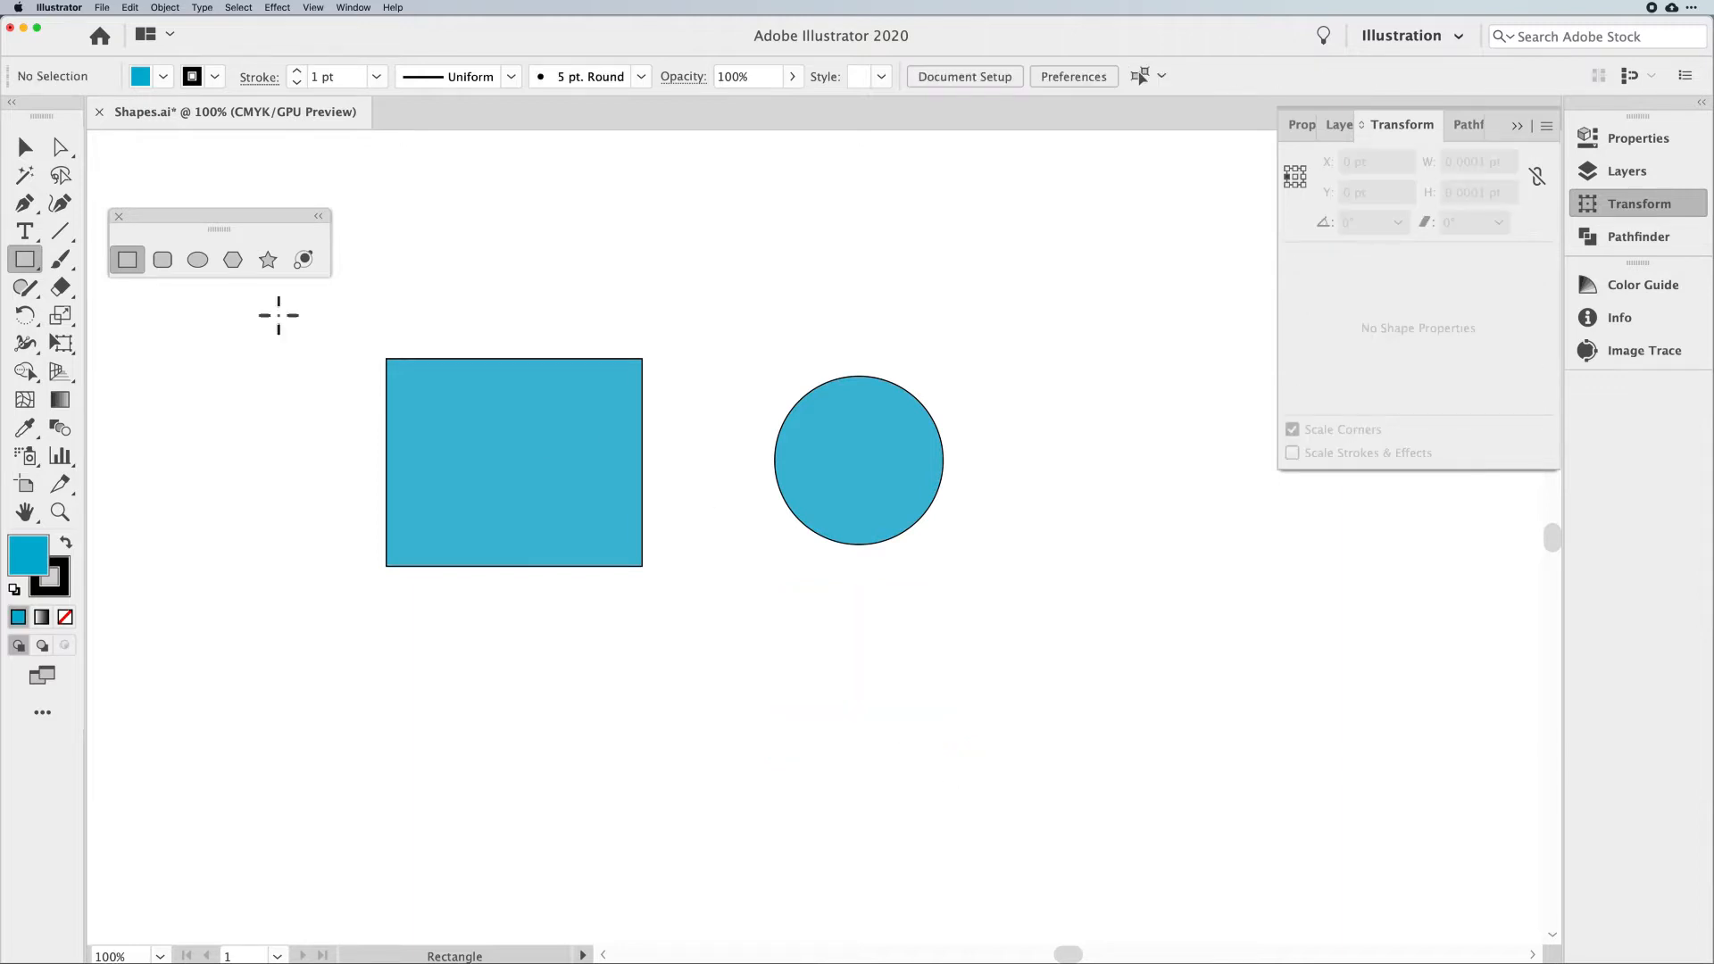
Draw a square about 138 pt wide below the existing shapes and a circle about 146 pt in diameter to its right
mouse_move(687, 626)
left_mouse_down()
mouse_move(861, 738)
mouse_move(834, 719)
mouse_move(876, 723)
mouse_move(750, 751)
mouse_move(914, 727)
mouse_move(826, 694)
left_mouse_up()
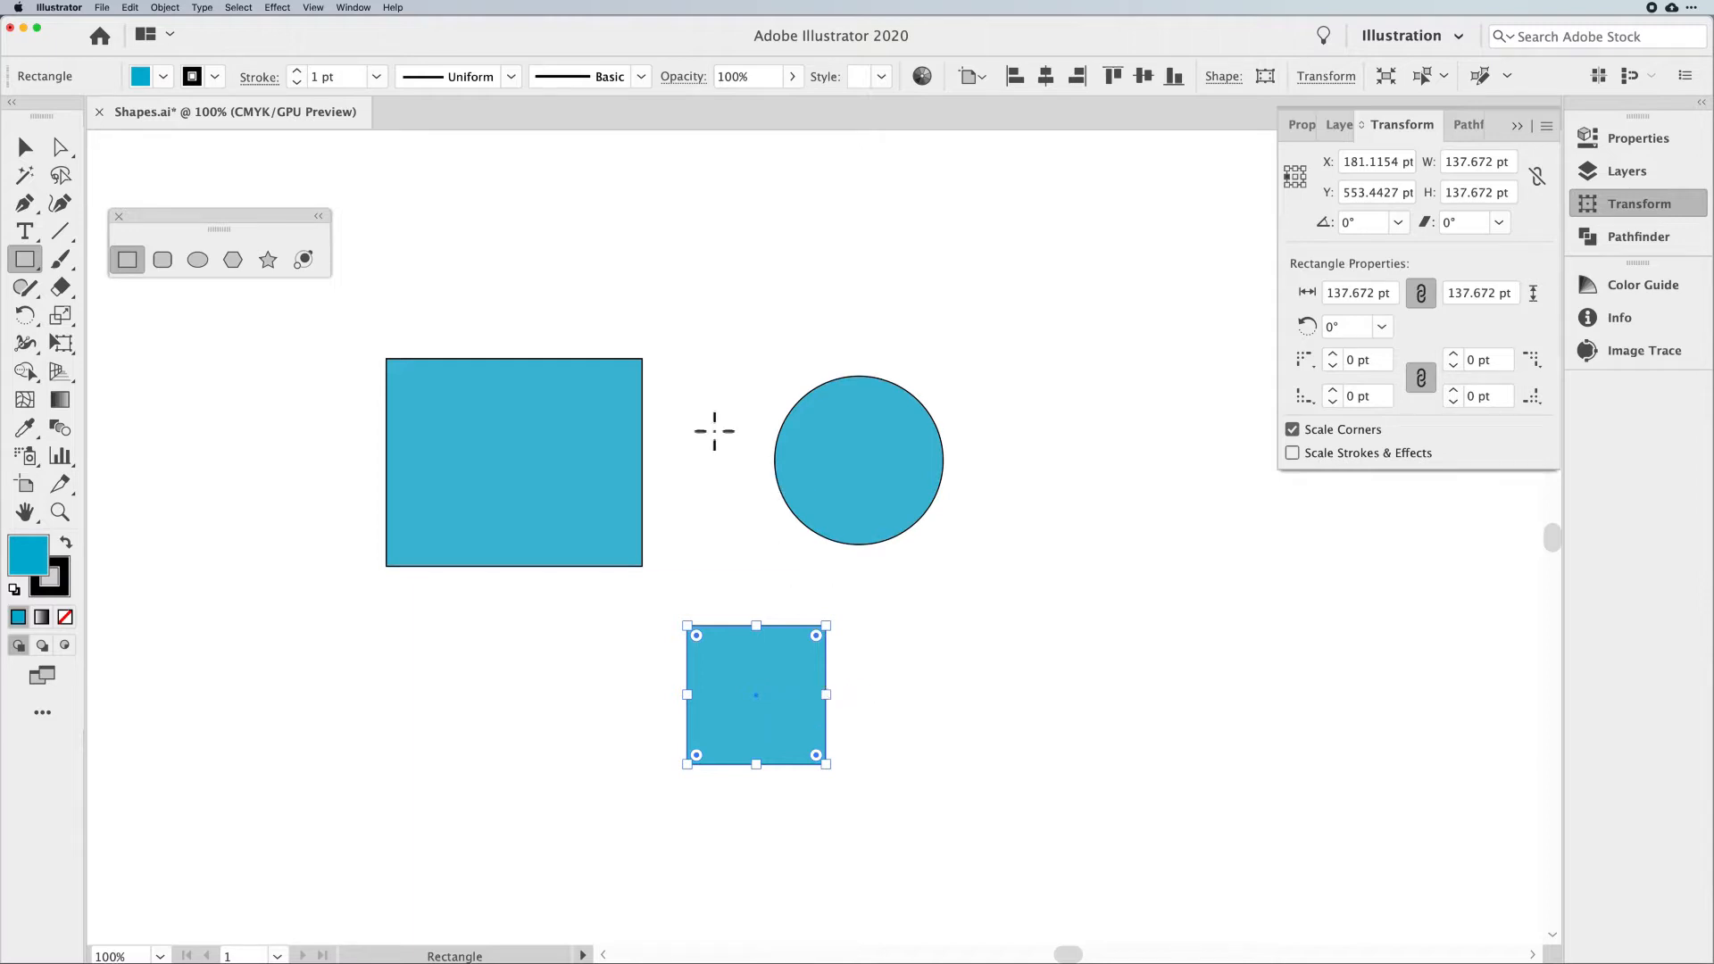
left_click(197, 260)
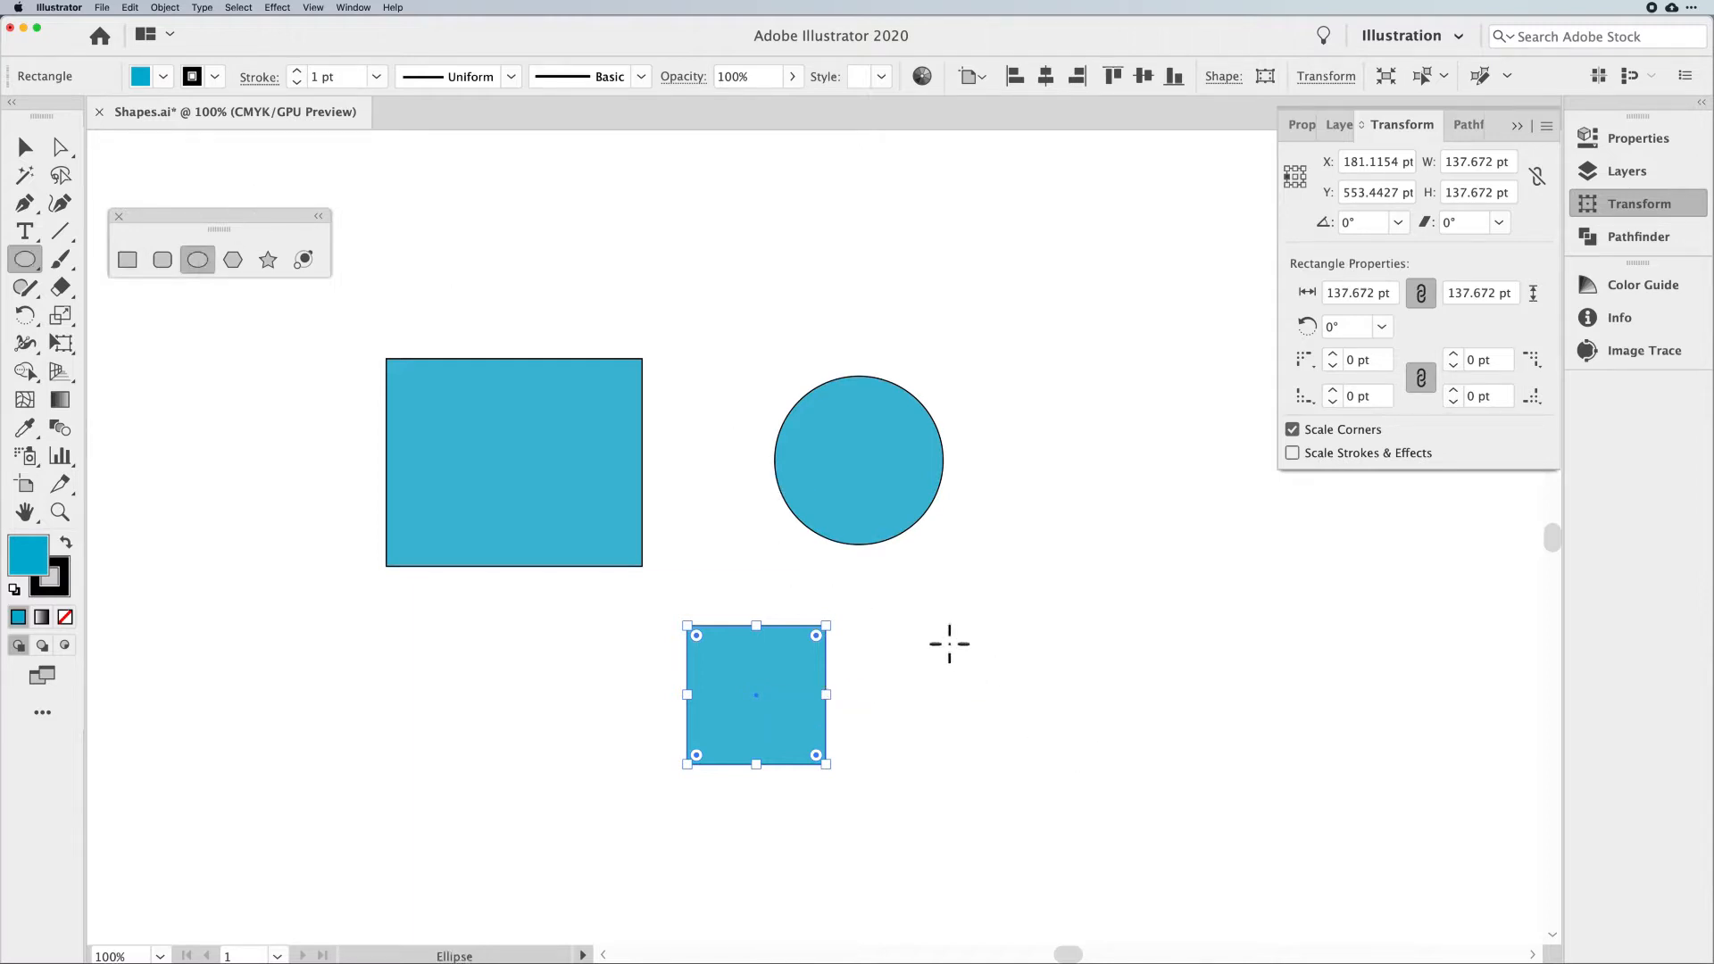
left_click_drag(937, 635, 1088, 762)
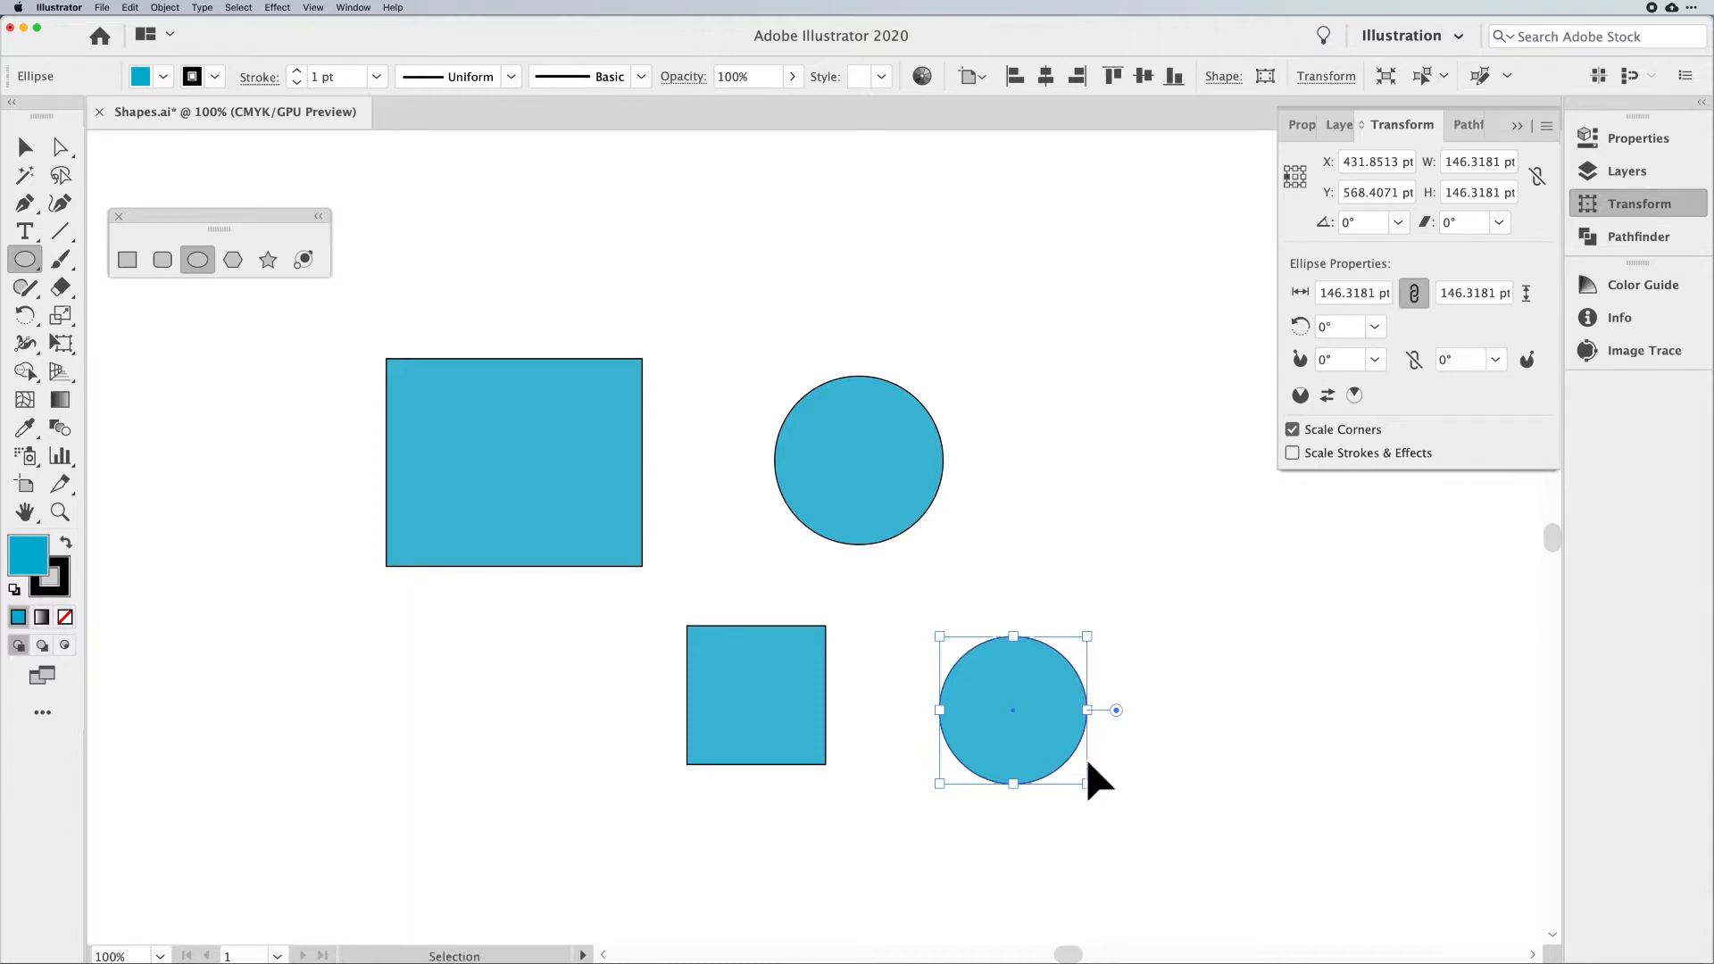
Select the two circles, the square and the rectangle together and delete them all
left_click_drag(1167, 823, 582, 459)
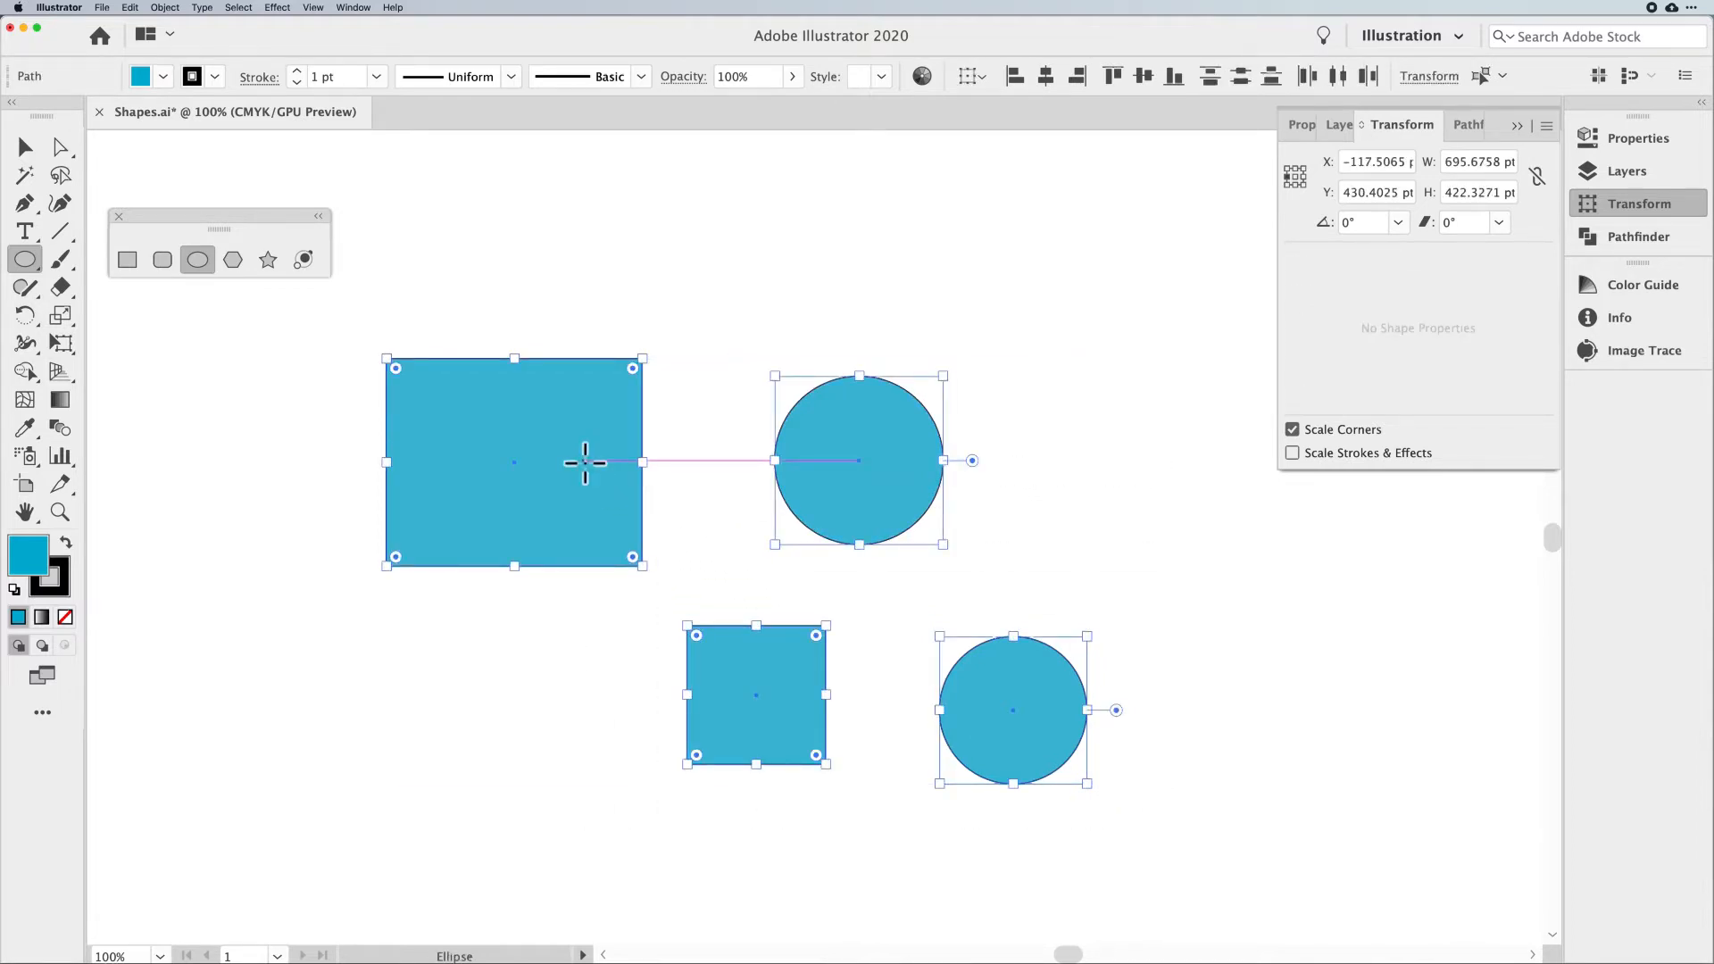
key("Delete")
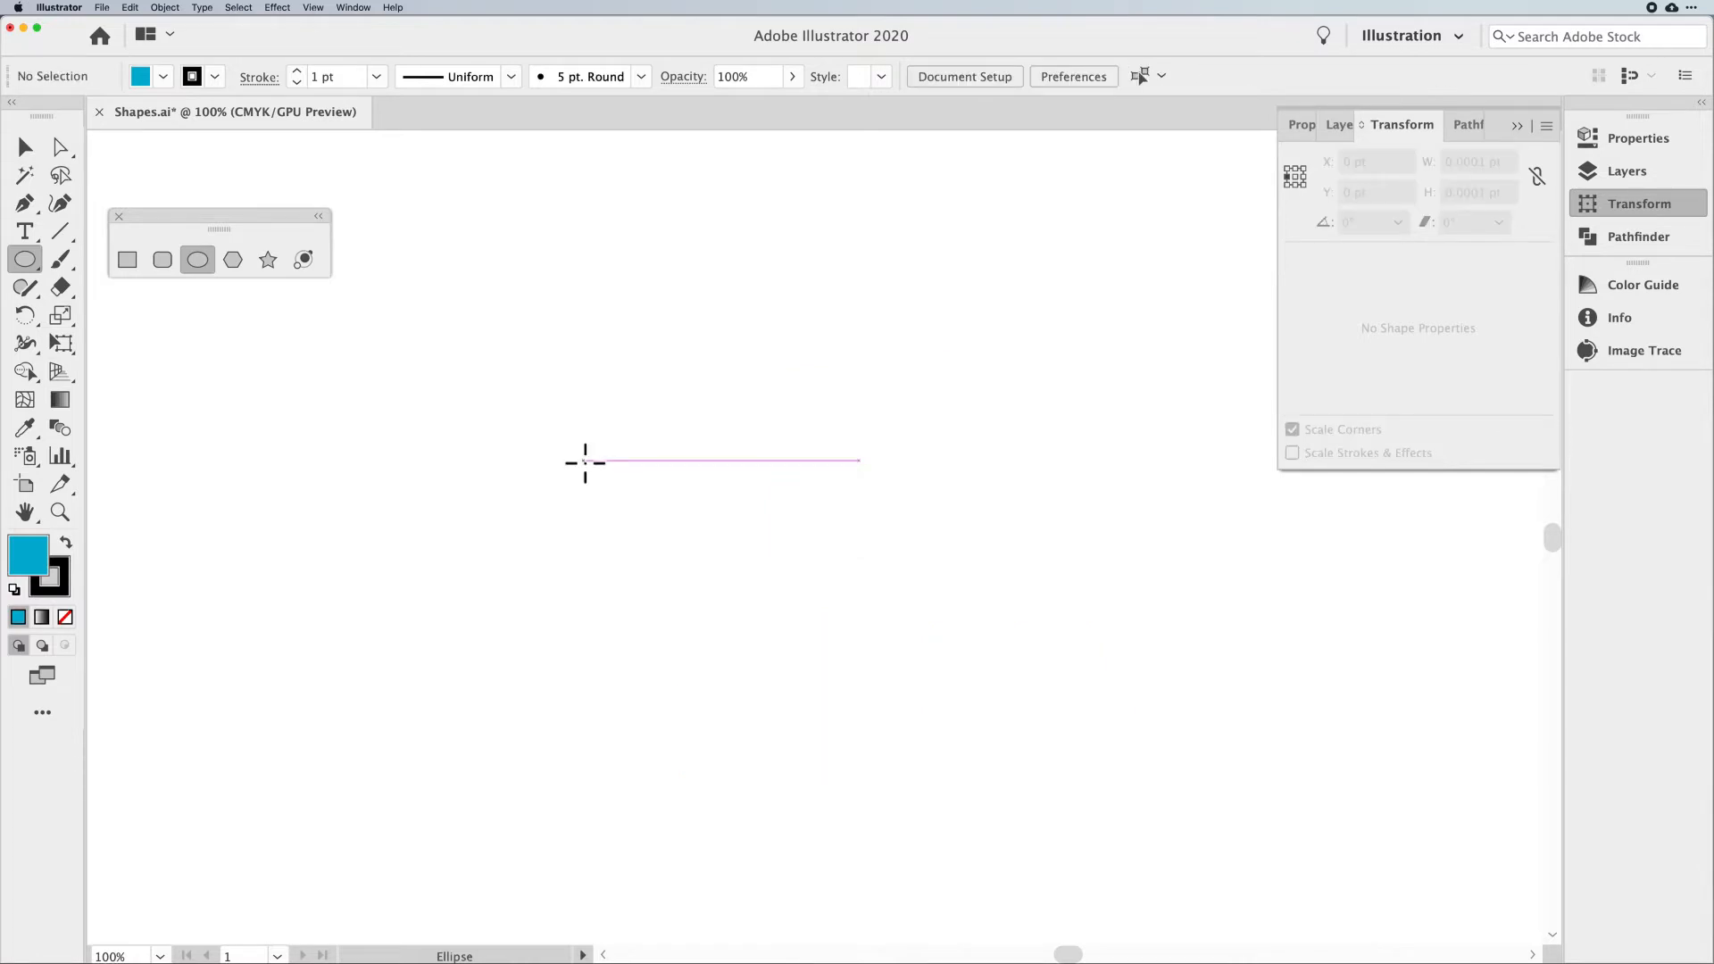
Draw a hexagon about 209 pt wide and 181 pt high with the Polygon tool, constrained so its flat edges are horizontal
left_click(233, 261)
left_click_drag(674, 433, 742, 498)
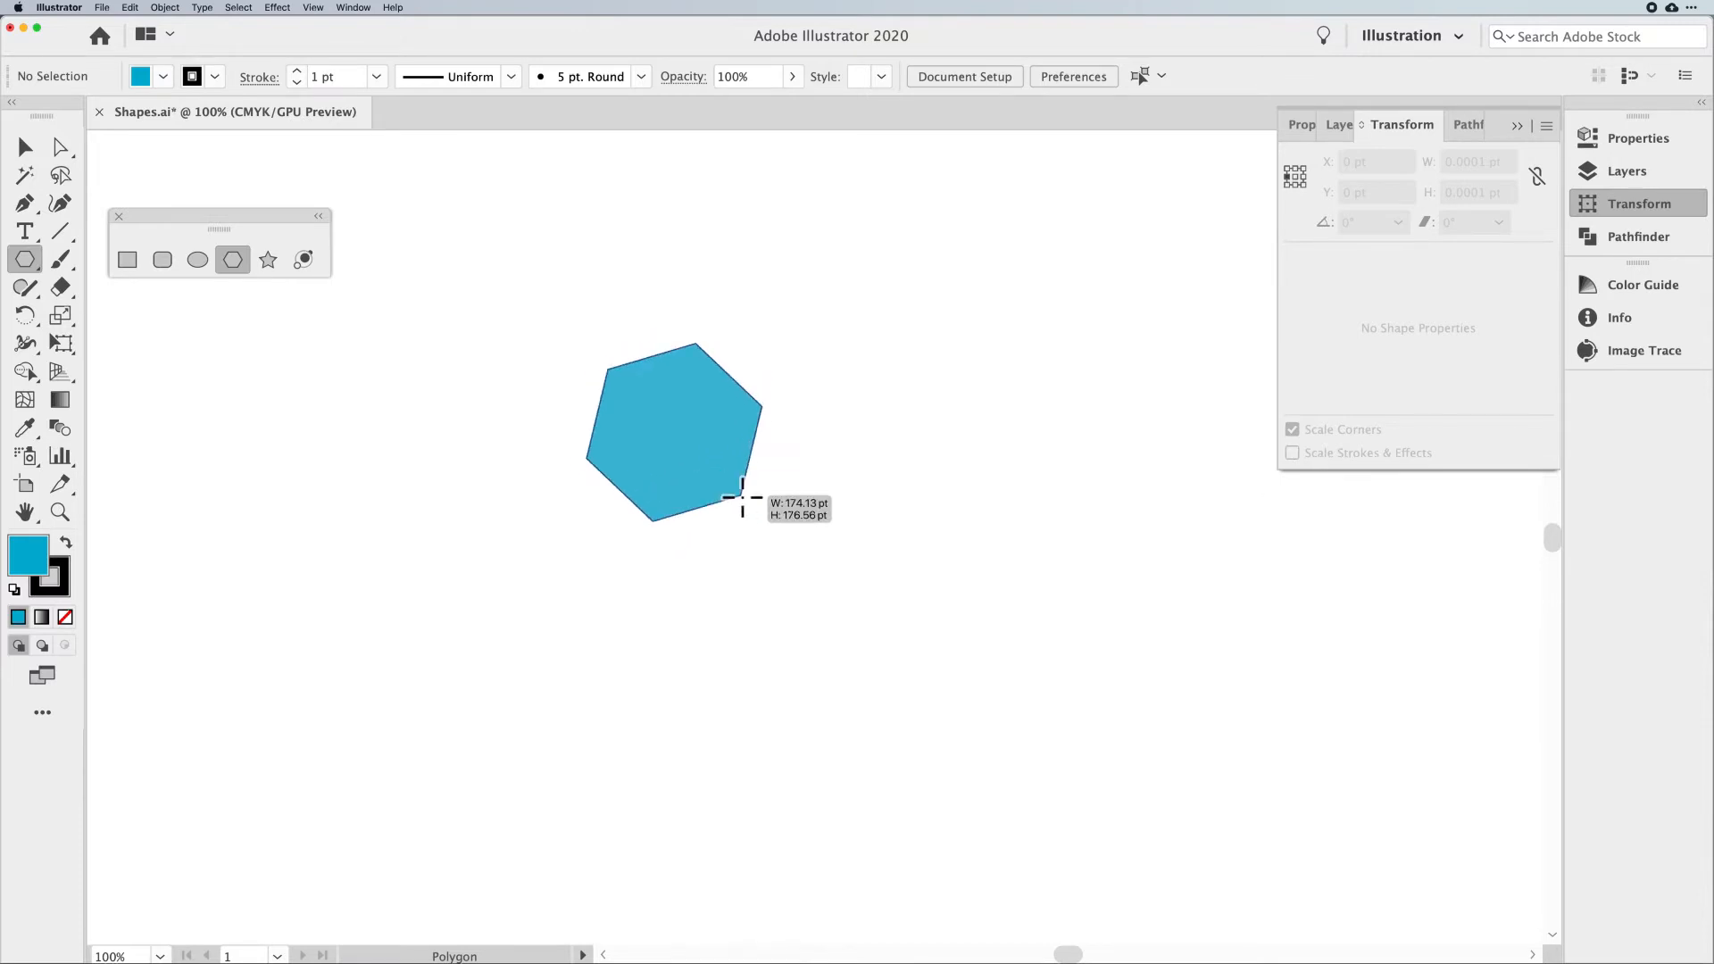
mouse_move(742, 497)
left_mouse_down()
mouse_move(692, 490)
mouse_move(728, 520)
mouse_move(788, 501)
mouse_move(770, 537)
mouse_move(841, 582)
mouse_move(683, 452)
mouse_move(770, 524)
mouse_move(759, 484)
mouse_move(720, 505)
mouse_move(761, 513)
mouse_move(730, 501)
mouse_move(744, 509)
left_mouse_up()
key("shift")
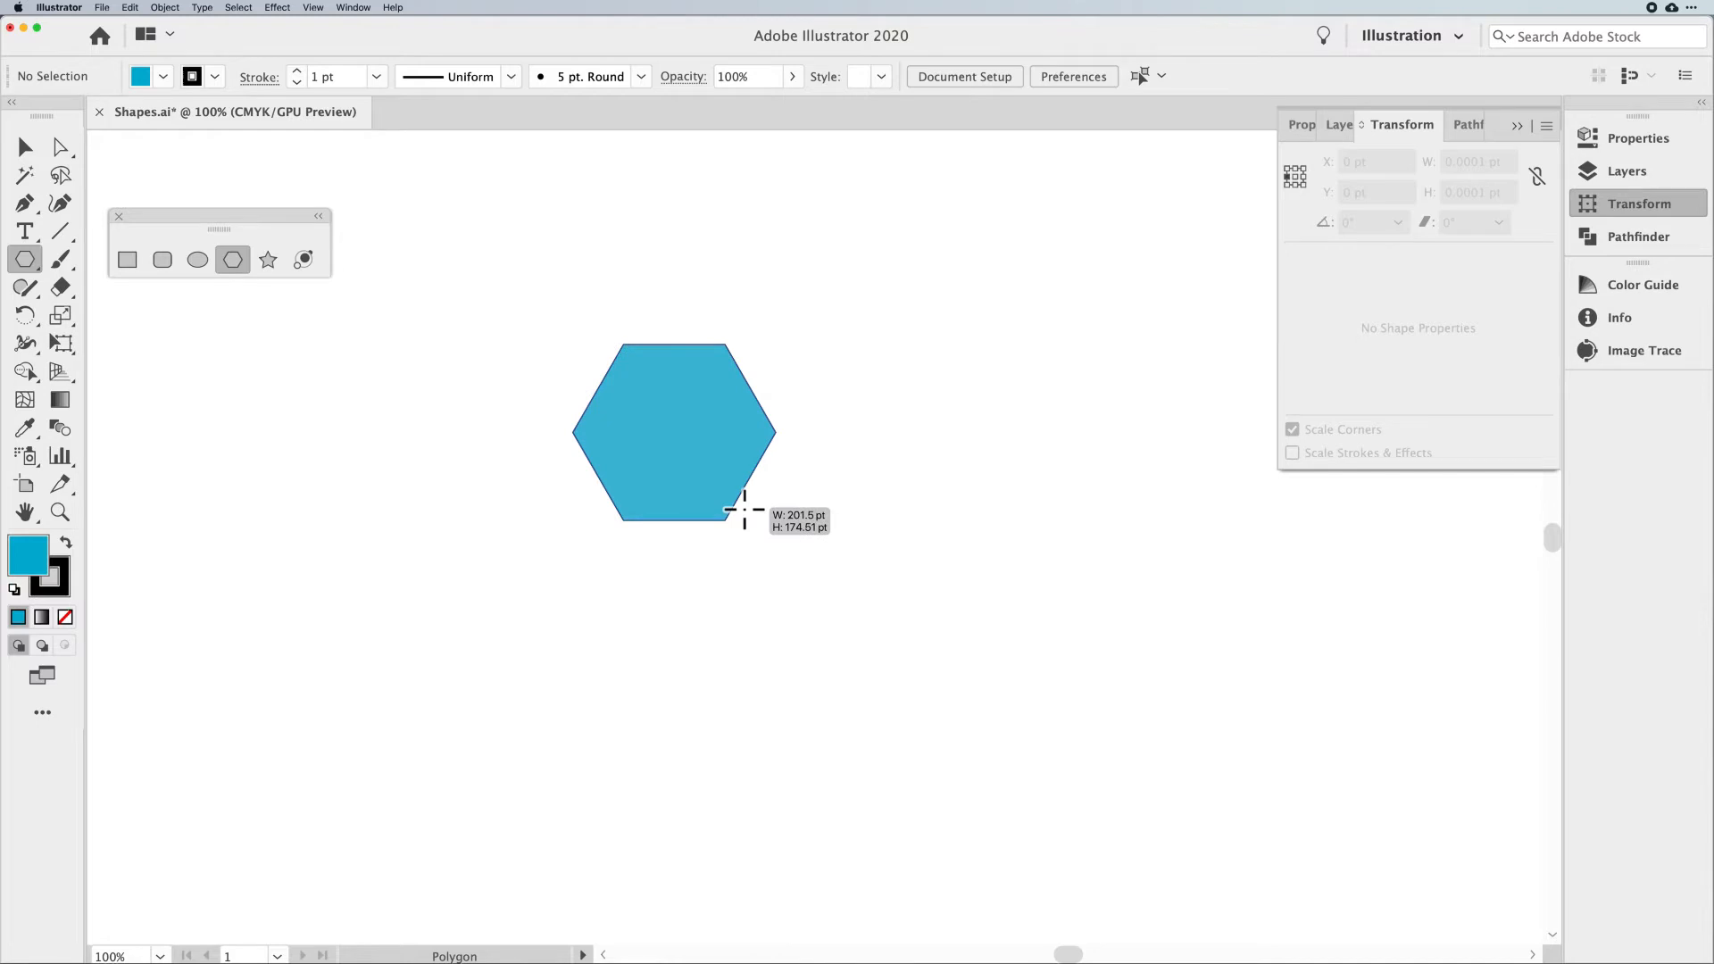
mouse_move(744, 510)
left_mouse_down()
mouse_move(755, 528)
mouse_move(725, 529)
left_mouse_up()
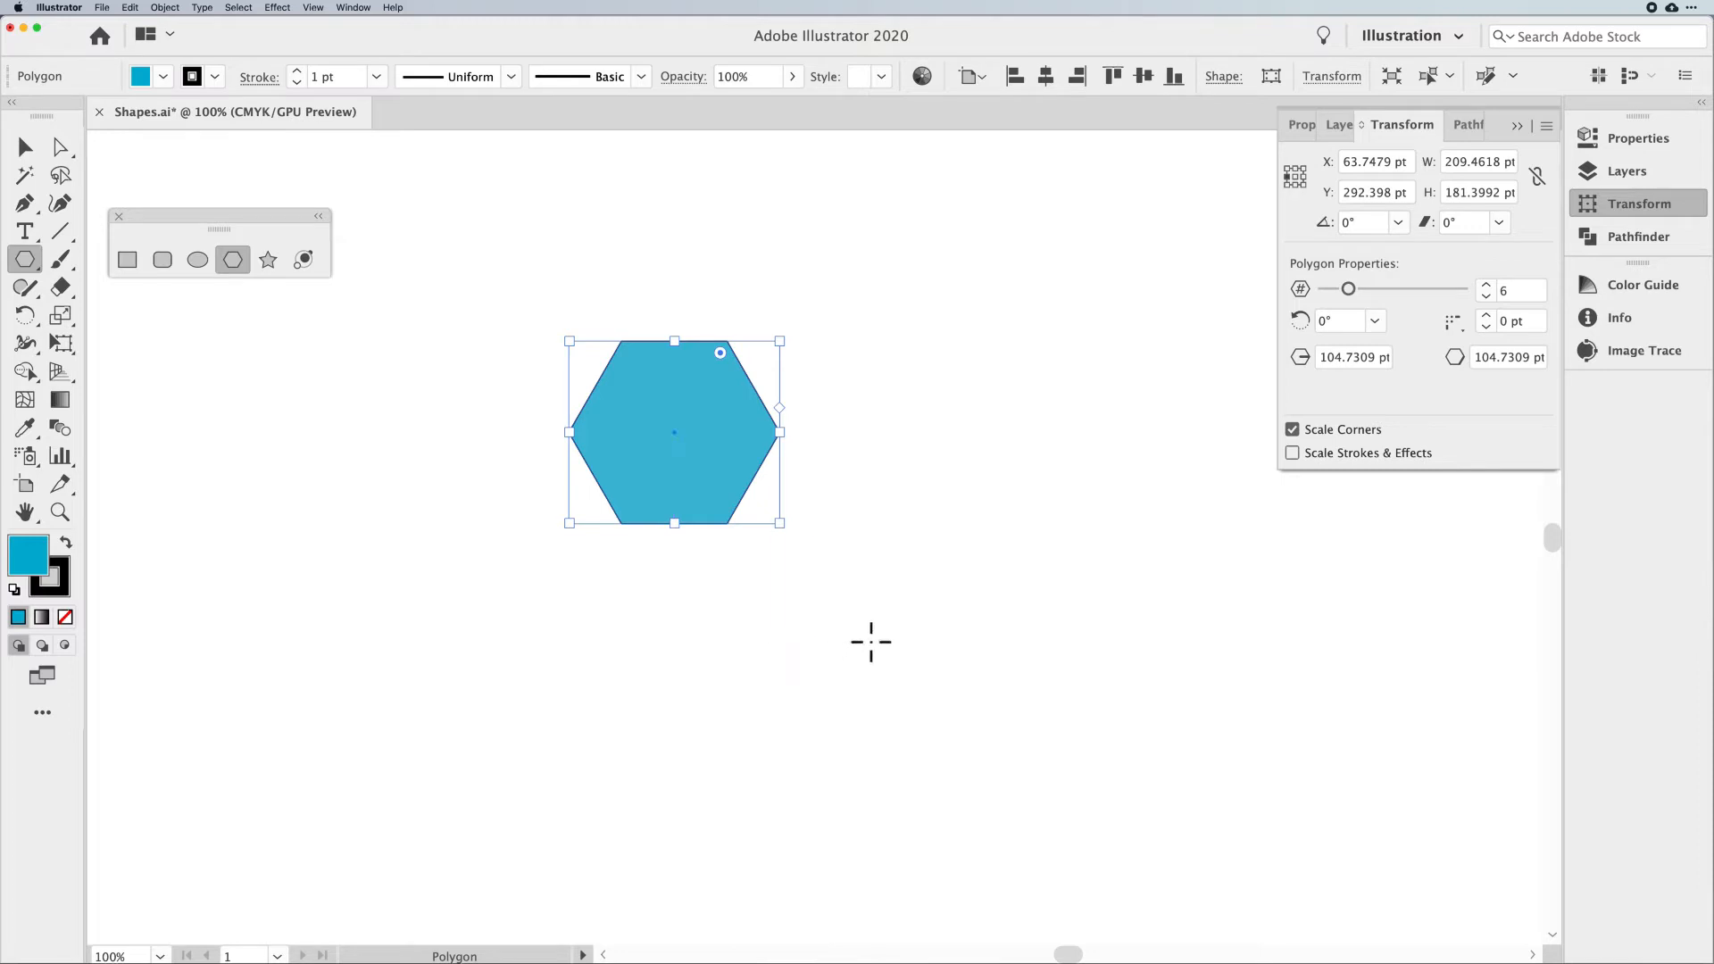
Delete the hexagon and draw a flat-based triangle about 277 pt wide and 240 pt high, varying the polygon's side count while drawing
key("Delete")
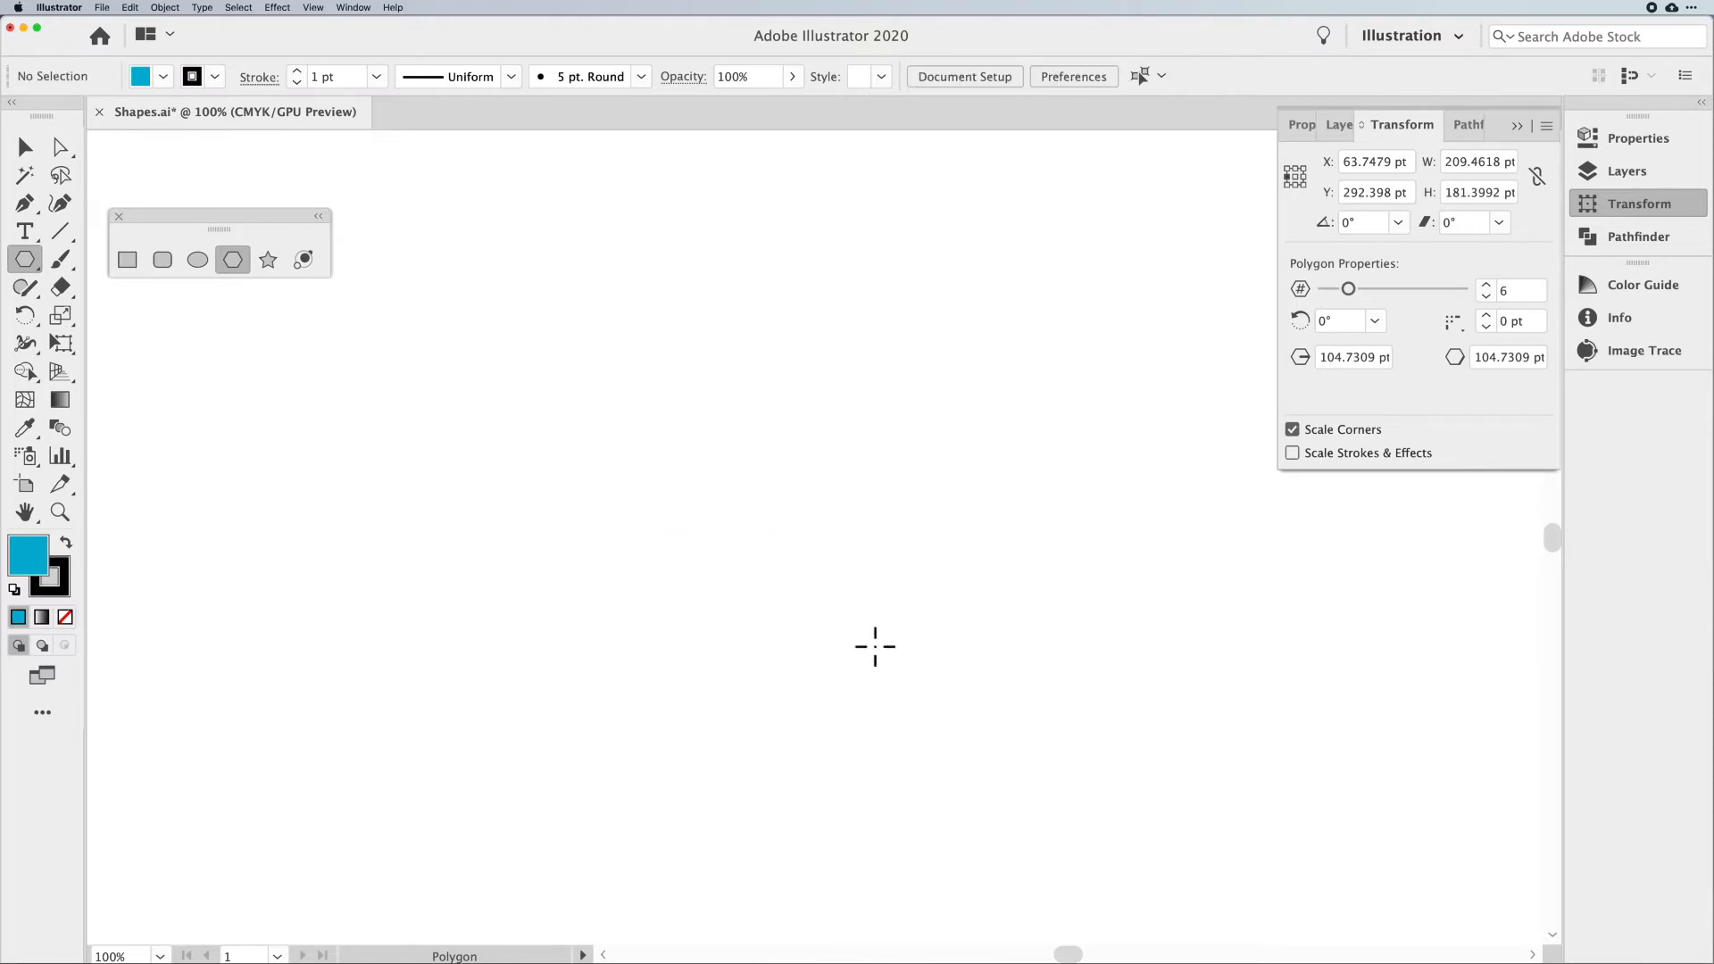
left_click_drag(614, 341, 677, 456)
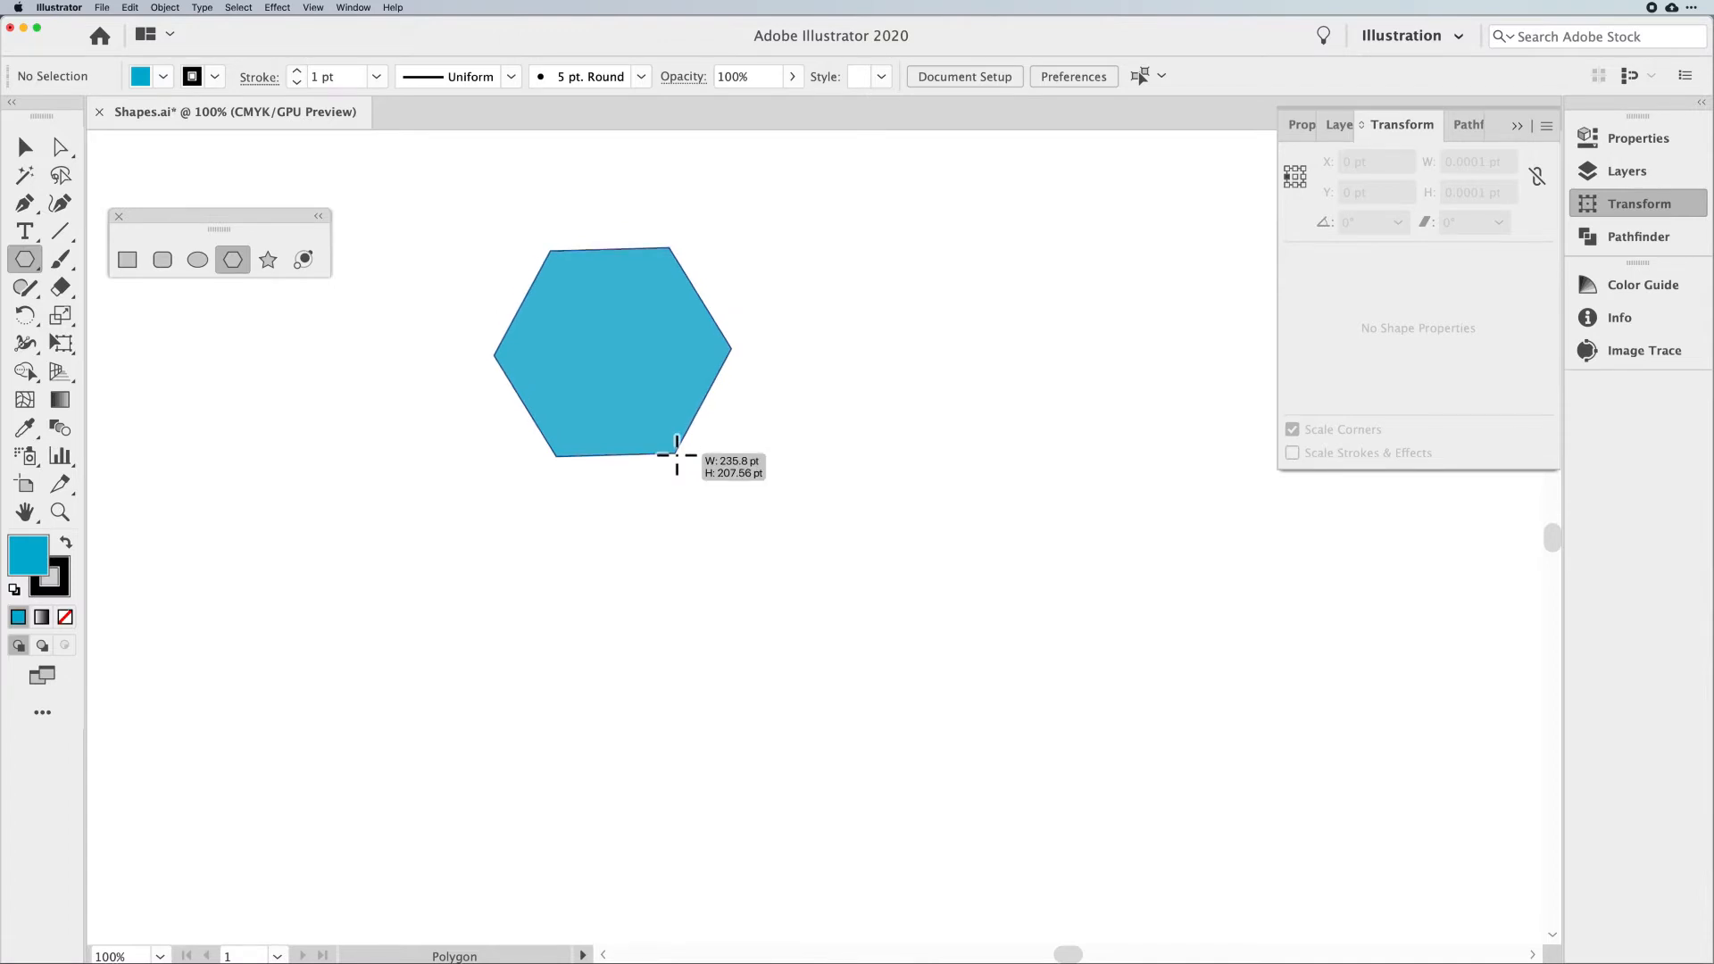
left_click_drag(677, 455, 668, 453)
key("Up")
key("Up")
key("Up")
key("Up")
key("Down")
key("Down")
key("Down")
key("Down")
key("Down")
key("Down")
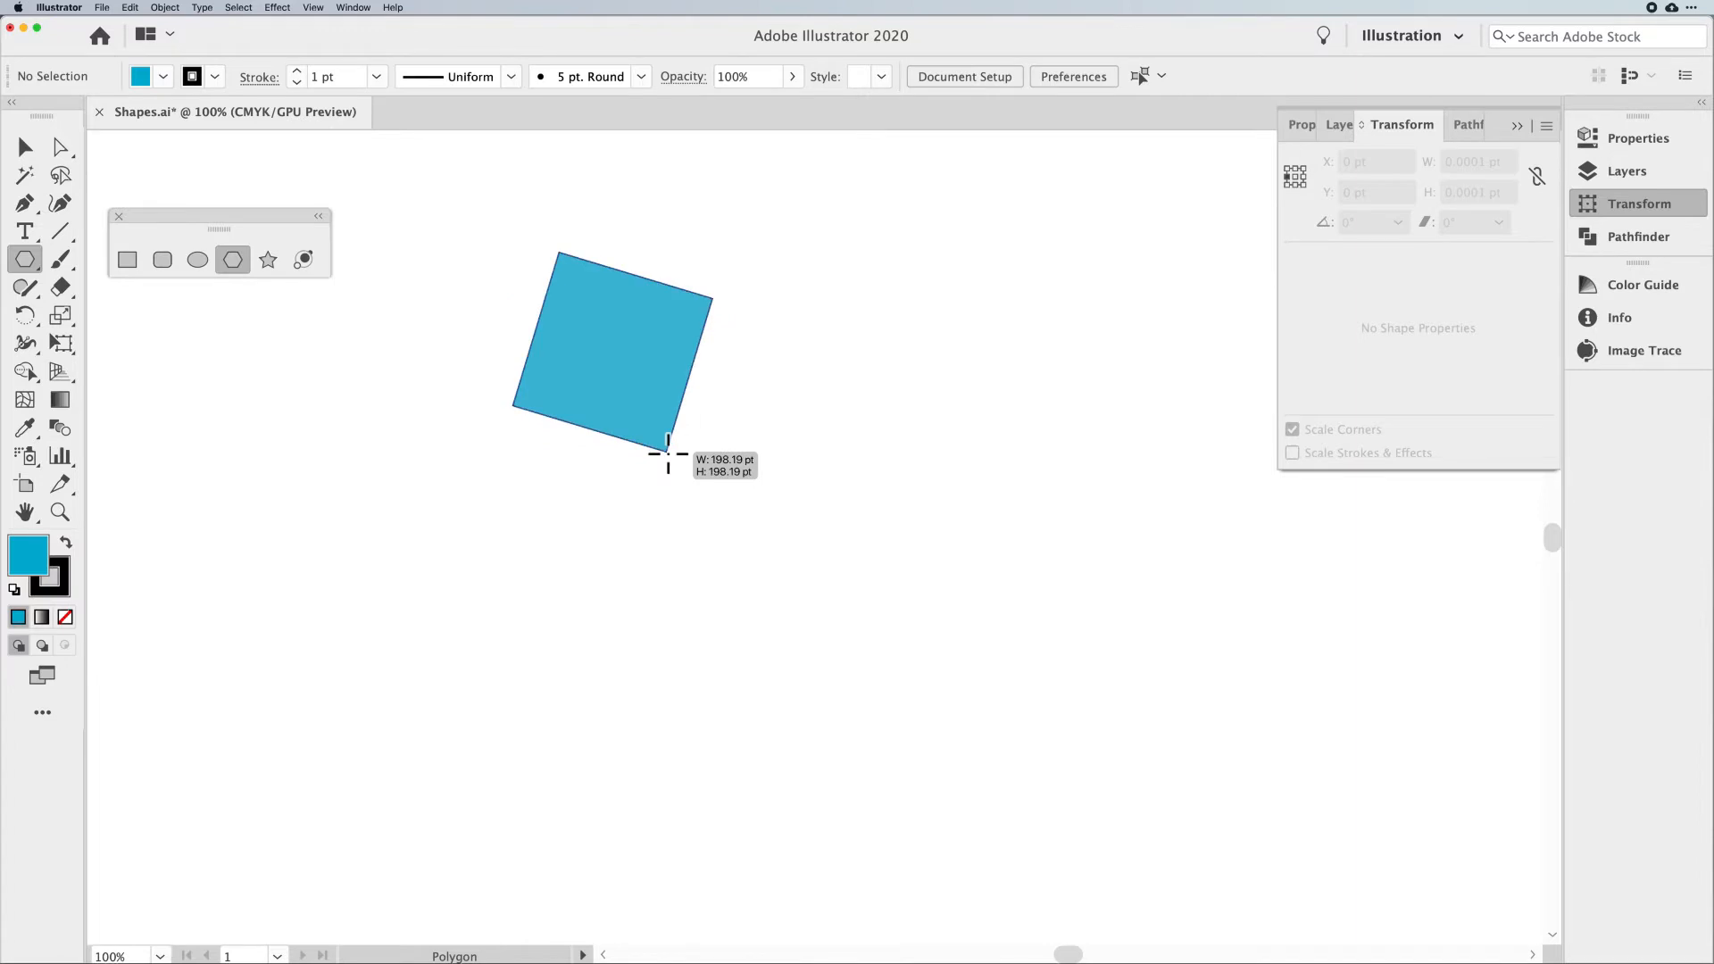
key("Down")
left_click_drag(668, 453, 758, 428)
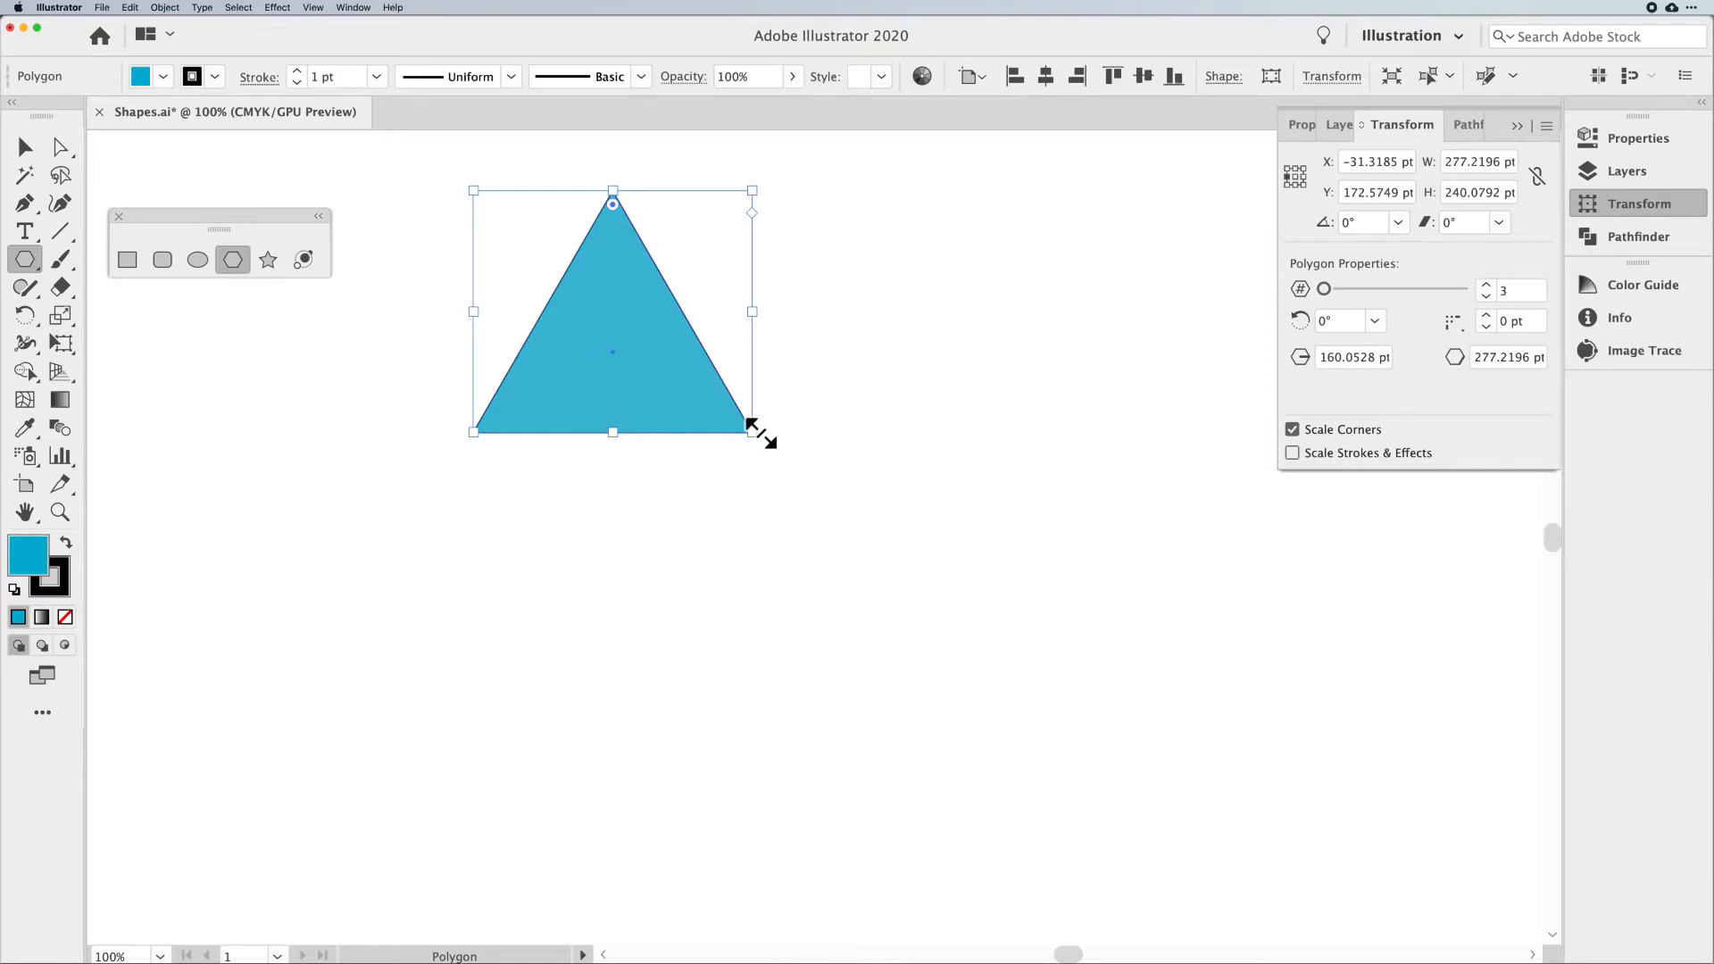
Draw two smaller triangles below the large one, and a hexagon about 197 pt wide and 171 pt high beneath them
mouse_move(559, 562)
left_mouse_down()
mouse_move(612, 616)
mouse_move(627, 604)
left_mouse_up()
mouse_move(723, 505)
left_mouse_down()
mouse_move(795, 560)
mouse_move(768, 531)
left_mouse_up()
left_click_drag(717, 681, 795, 750)
key("Up")
key("Up")
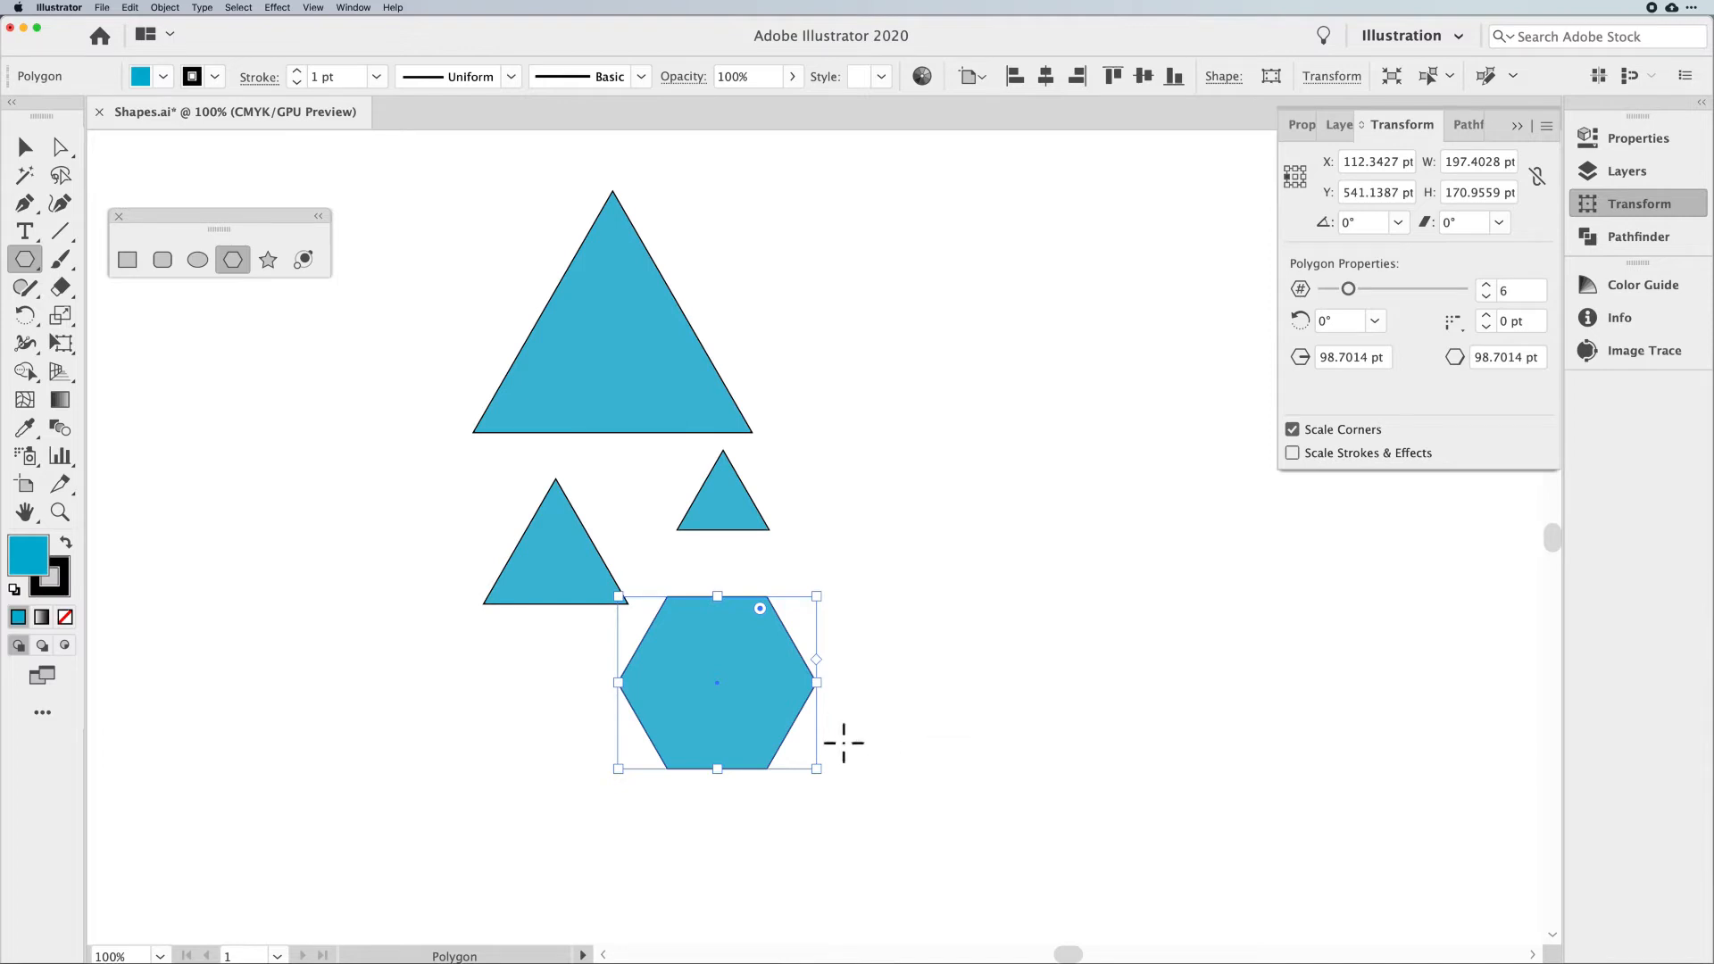
Select the three triangles and the hexagon together and delete them all
key("super")
left_click_drag(427, 361, 864, 675)
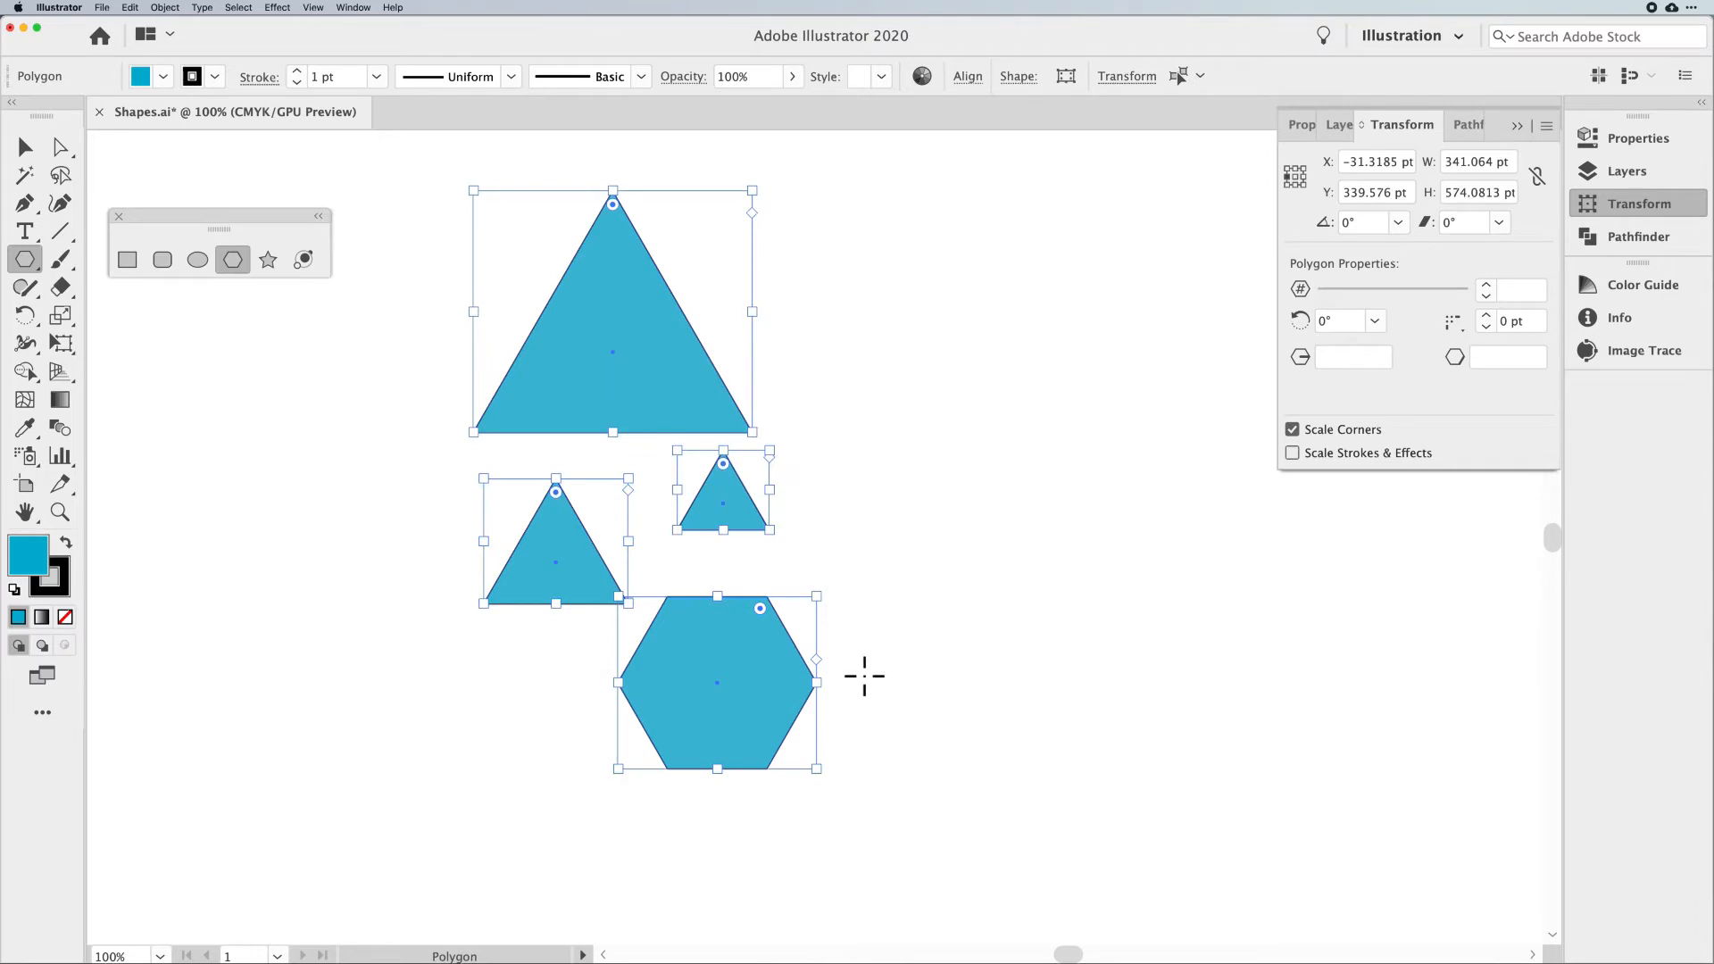
key("Delete")
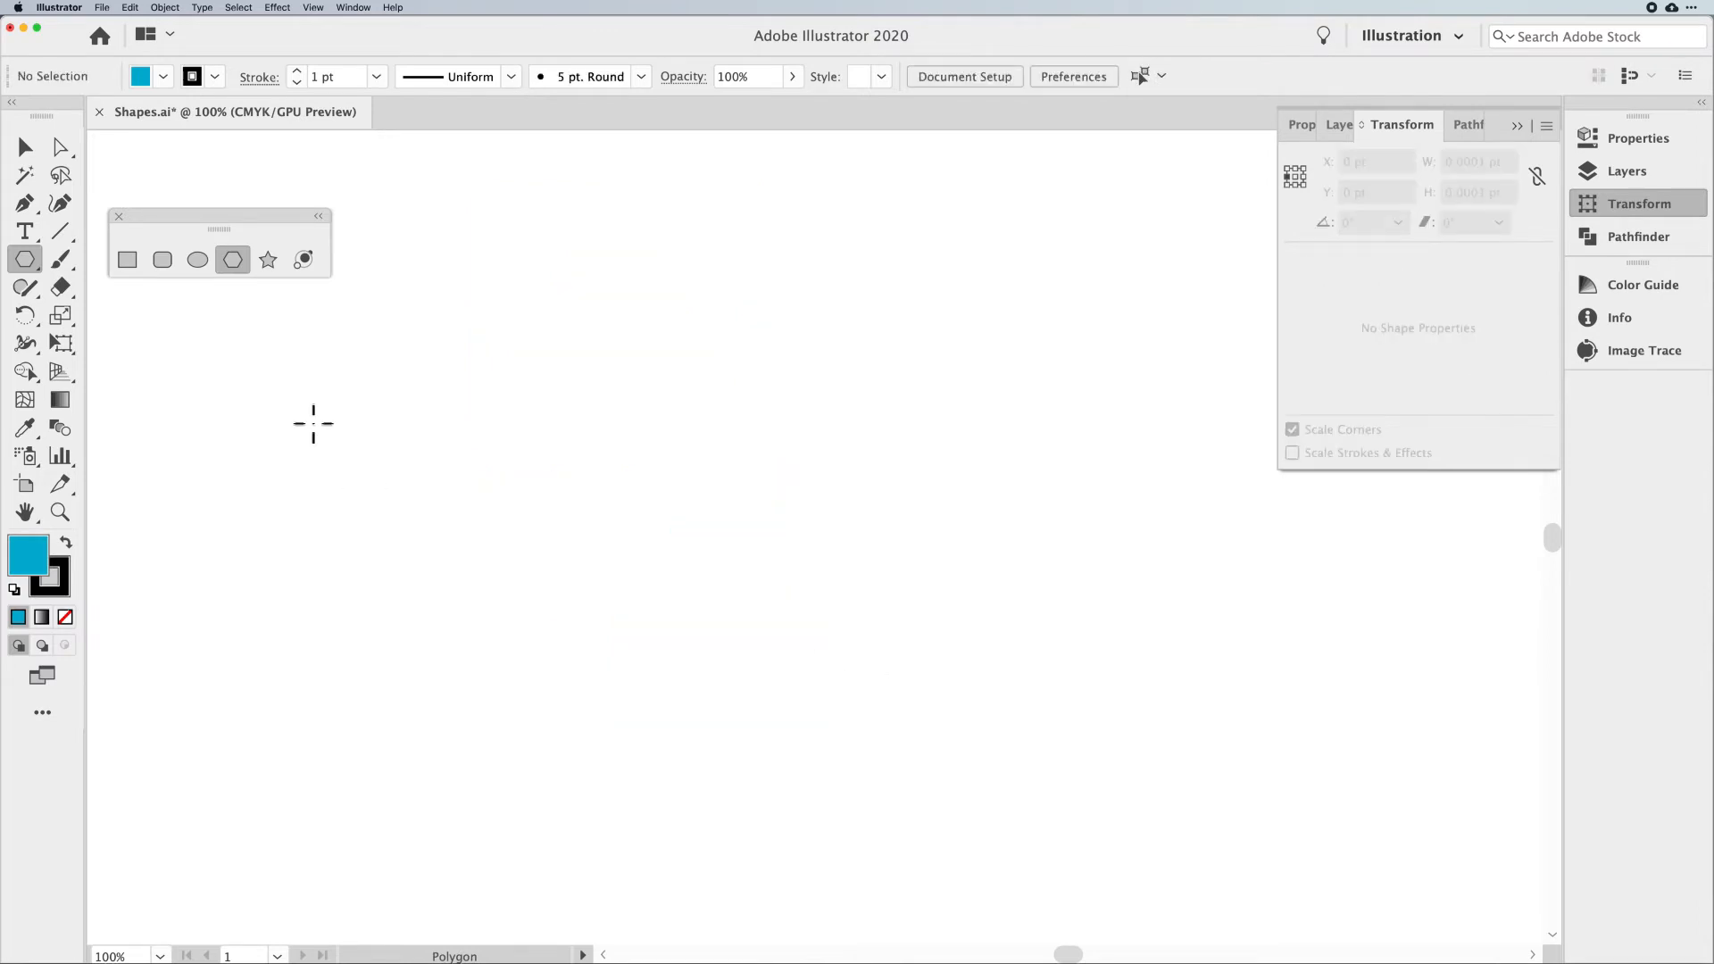
Draw a 12-pointed star about 220 pt wide with the Star tool, varying the point count and shortening the points while drawing
left_click(268, 259)
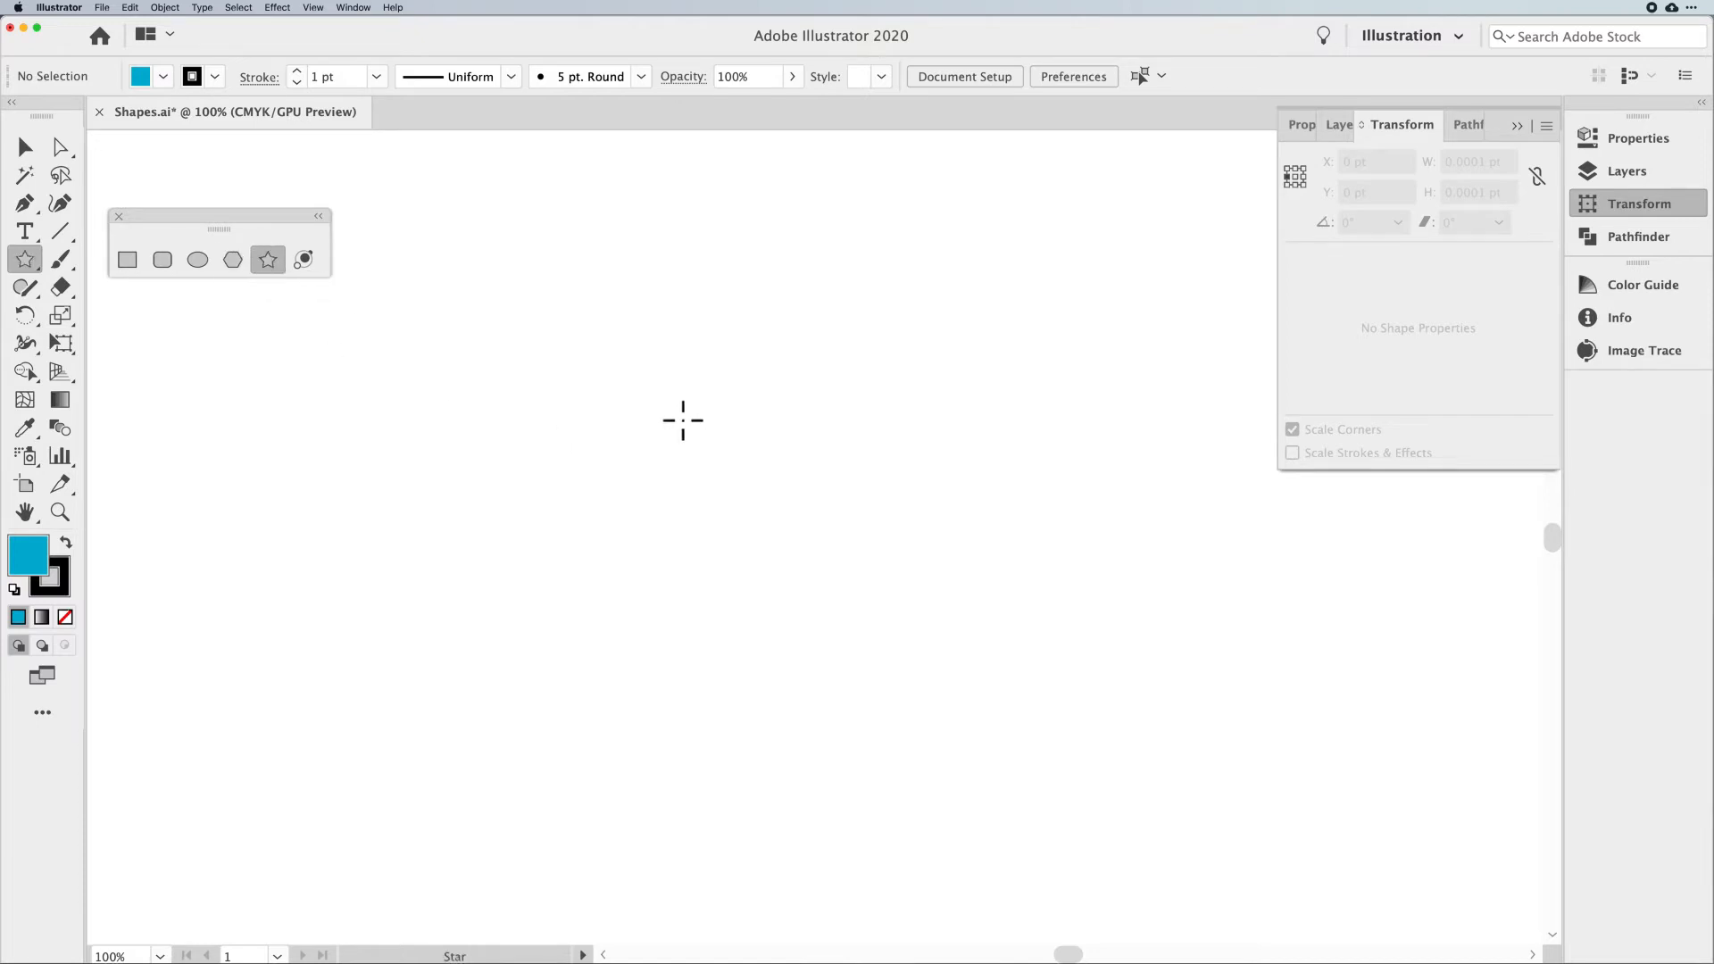
left_click_drag(681, 417, 811, 512)
key("Up")
key("Up")
key("Up")
key("Up")
key("Up")
key("Up")
key("Up")
key("Up")
key("Down")
key("Down")
key("Down")
key("Down")
key("Down")
key("Down")
key("Up")
key("Up")
key("Up")
key("Up")
key("Up")
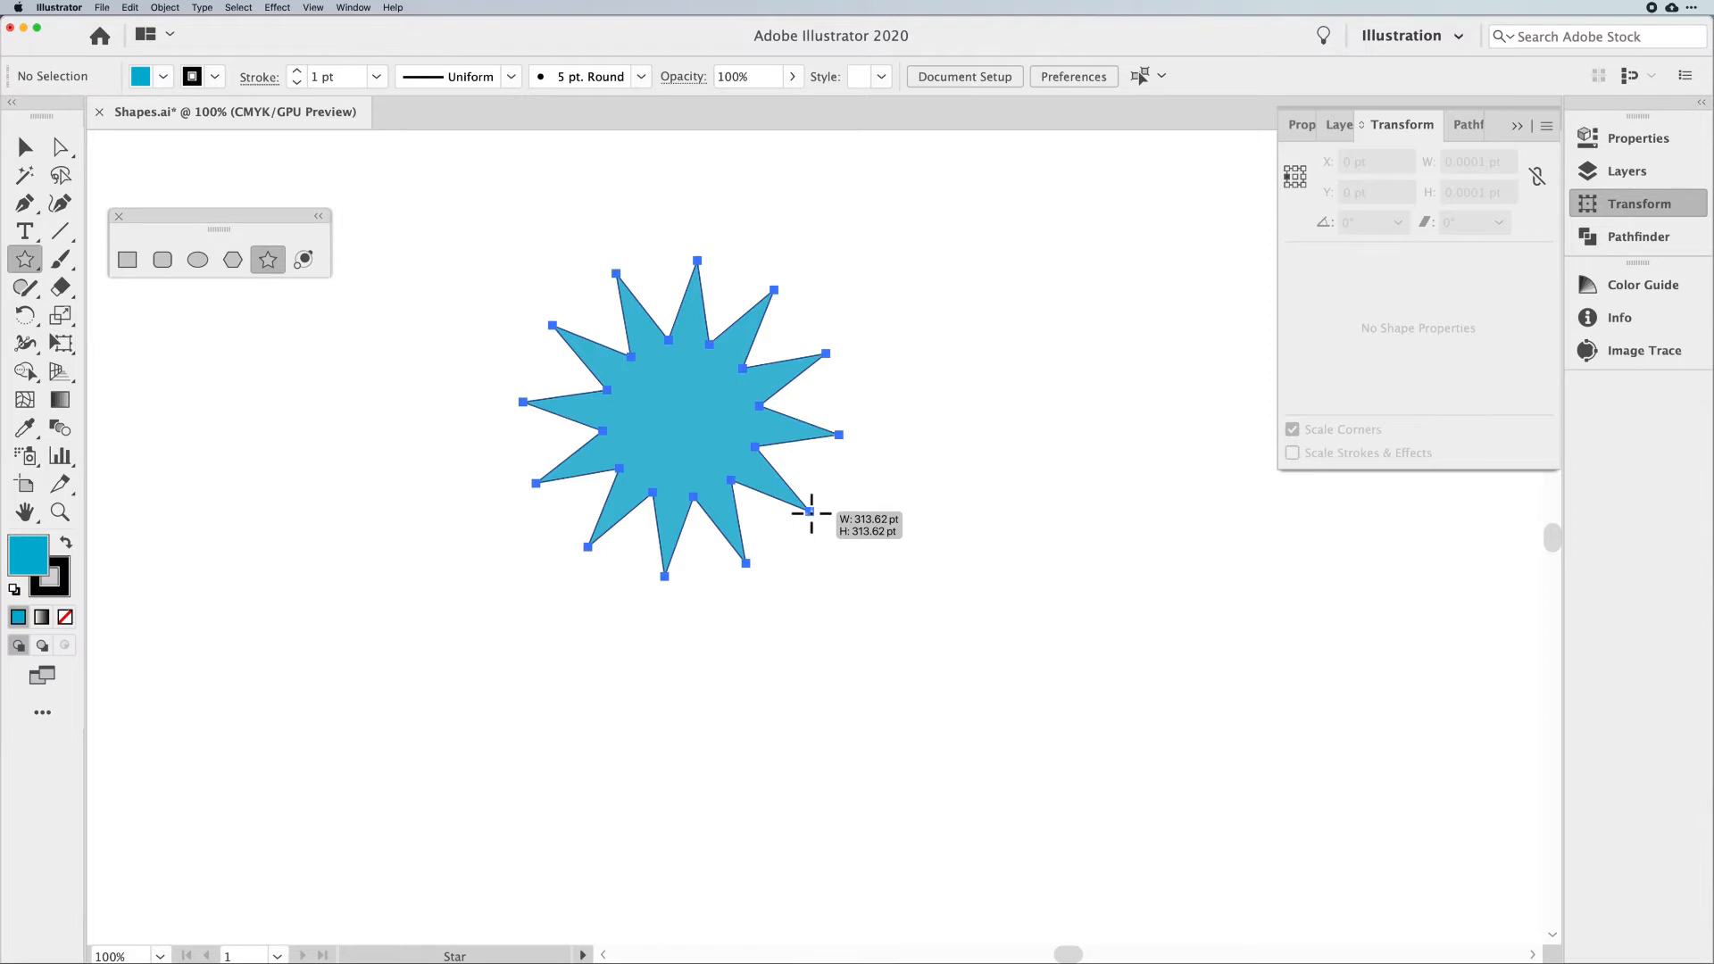
left_click_drag(811, 512, 772, 487)
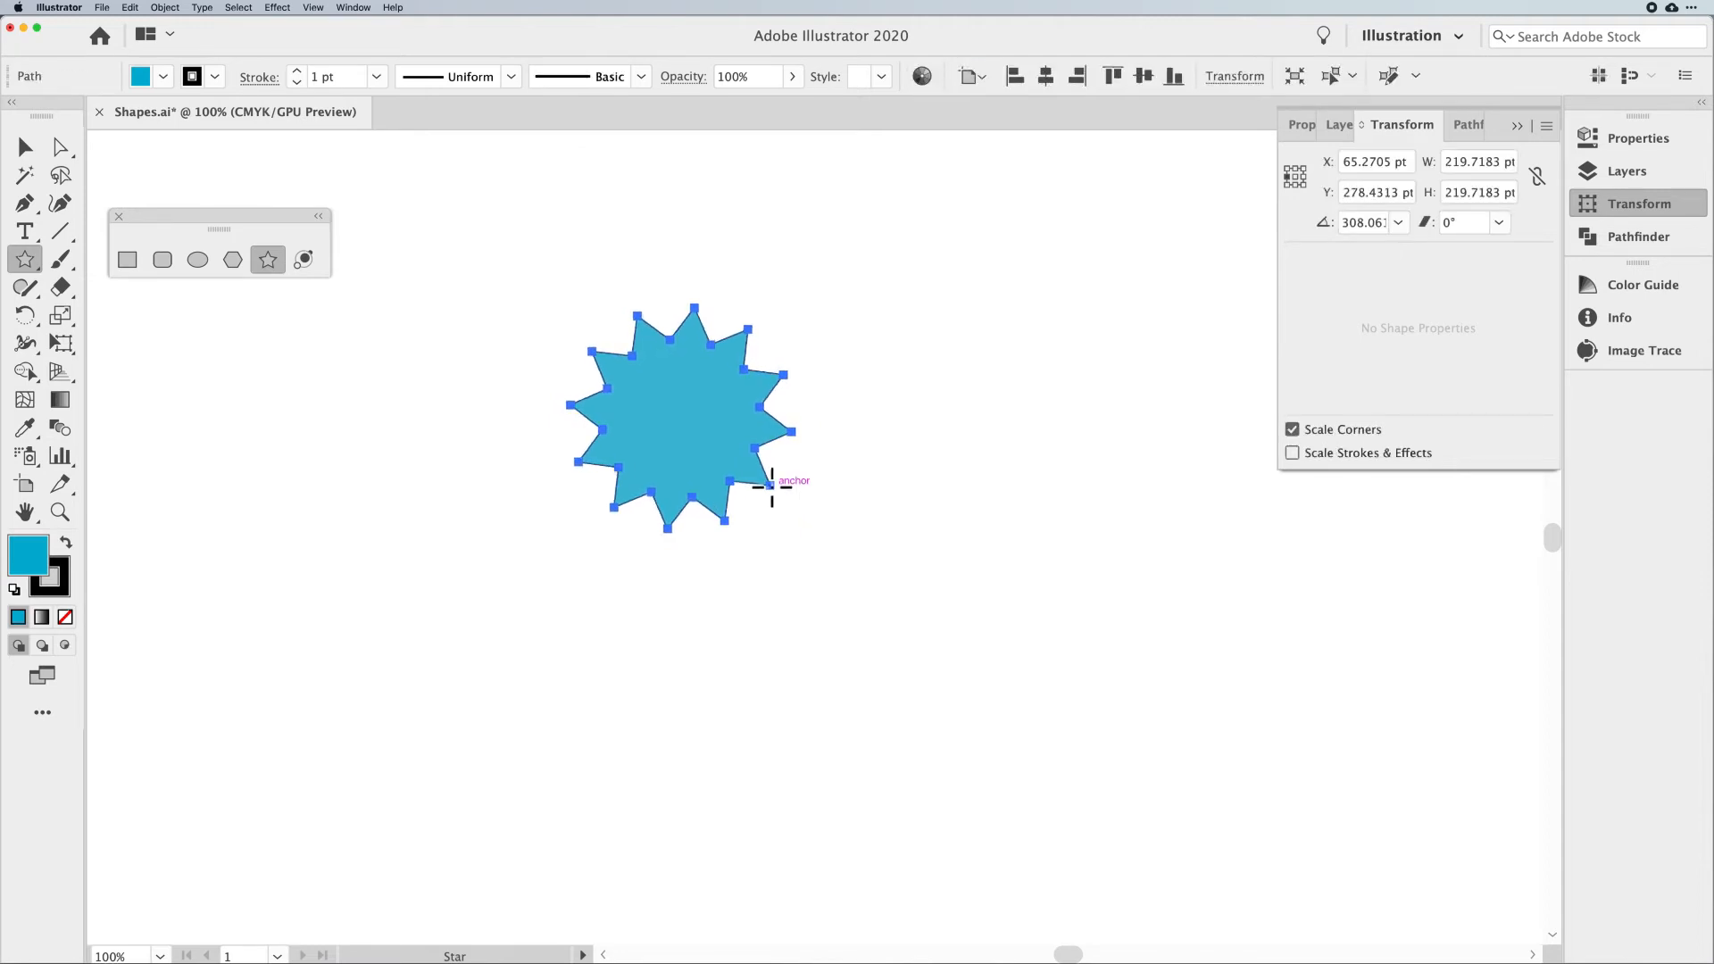
Draw two smaller 12-pointed stars below the first, the right one about 189 pt wide, and delete all three stars
left_click_drag(651, 615, 719, 658)
left_click_drag(853, 593, 931, 656)
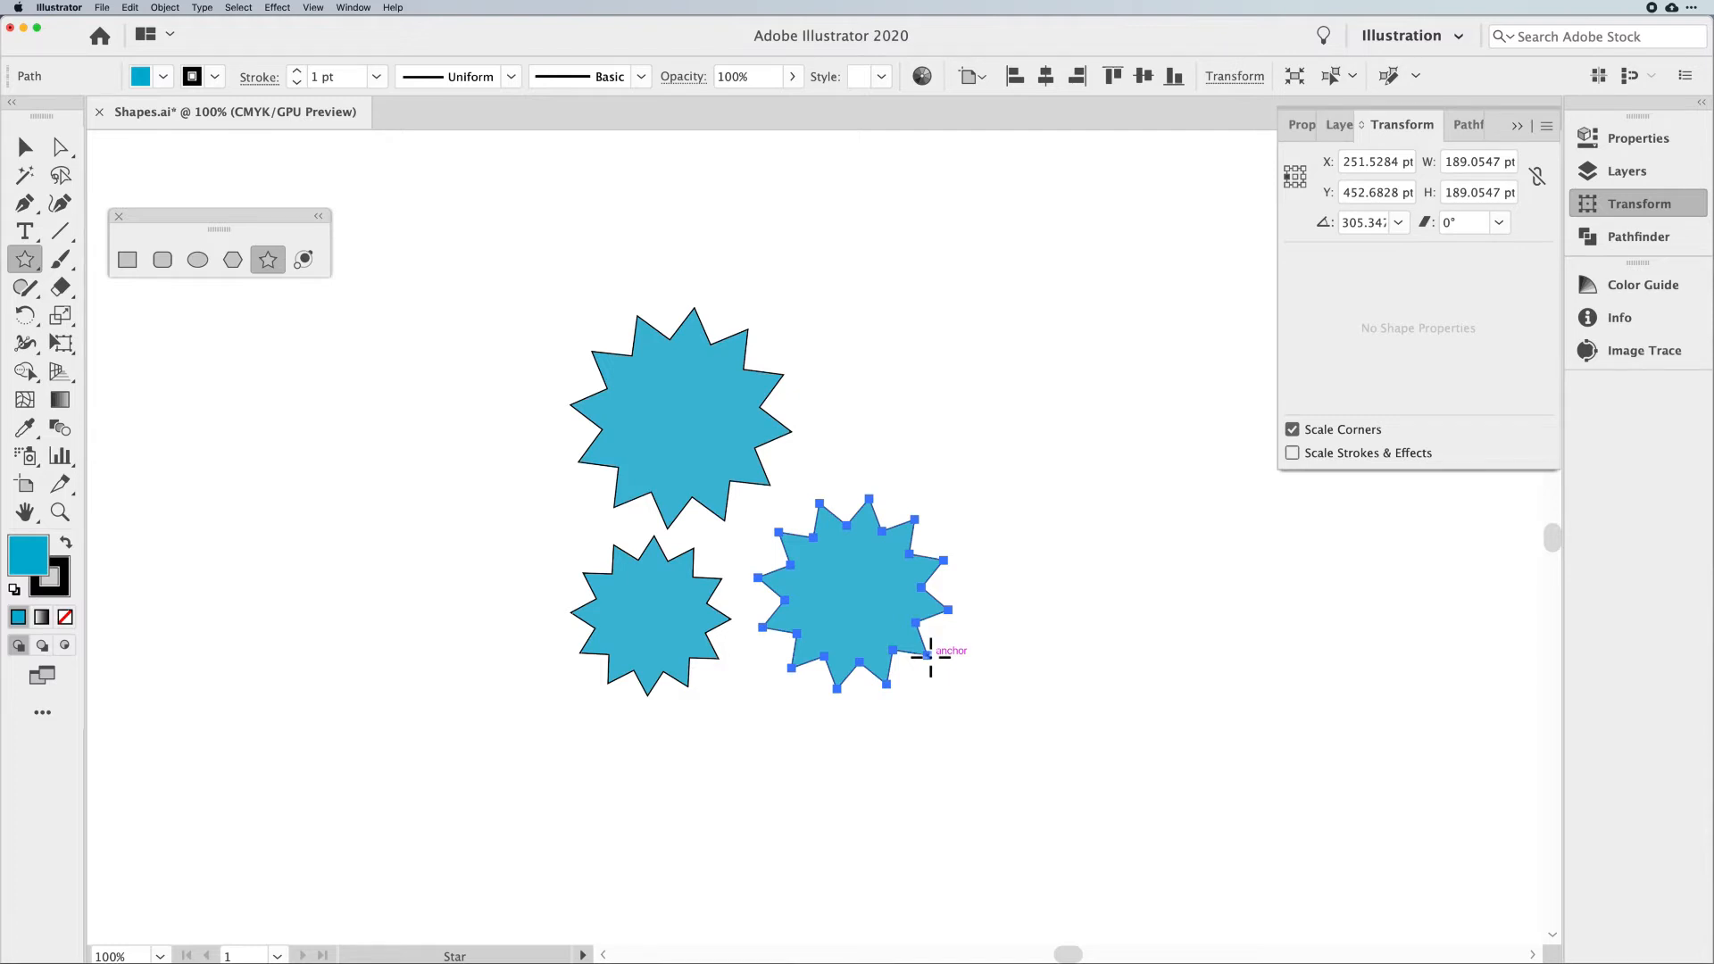
left_click_drag(987, 715, 561, 425)
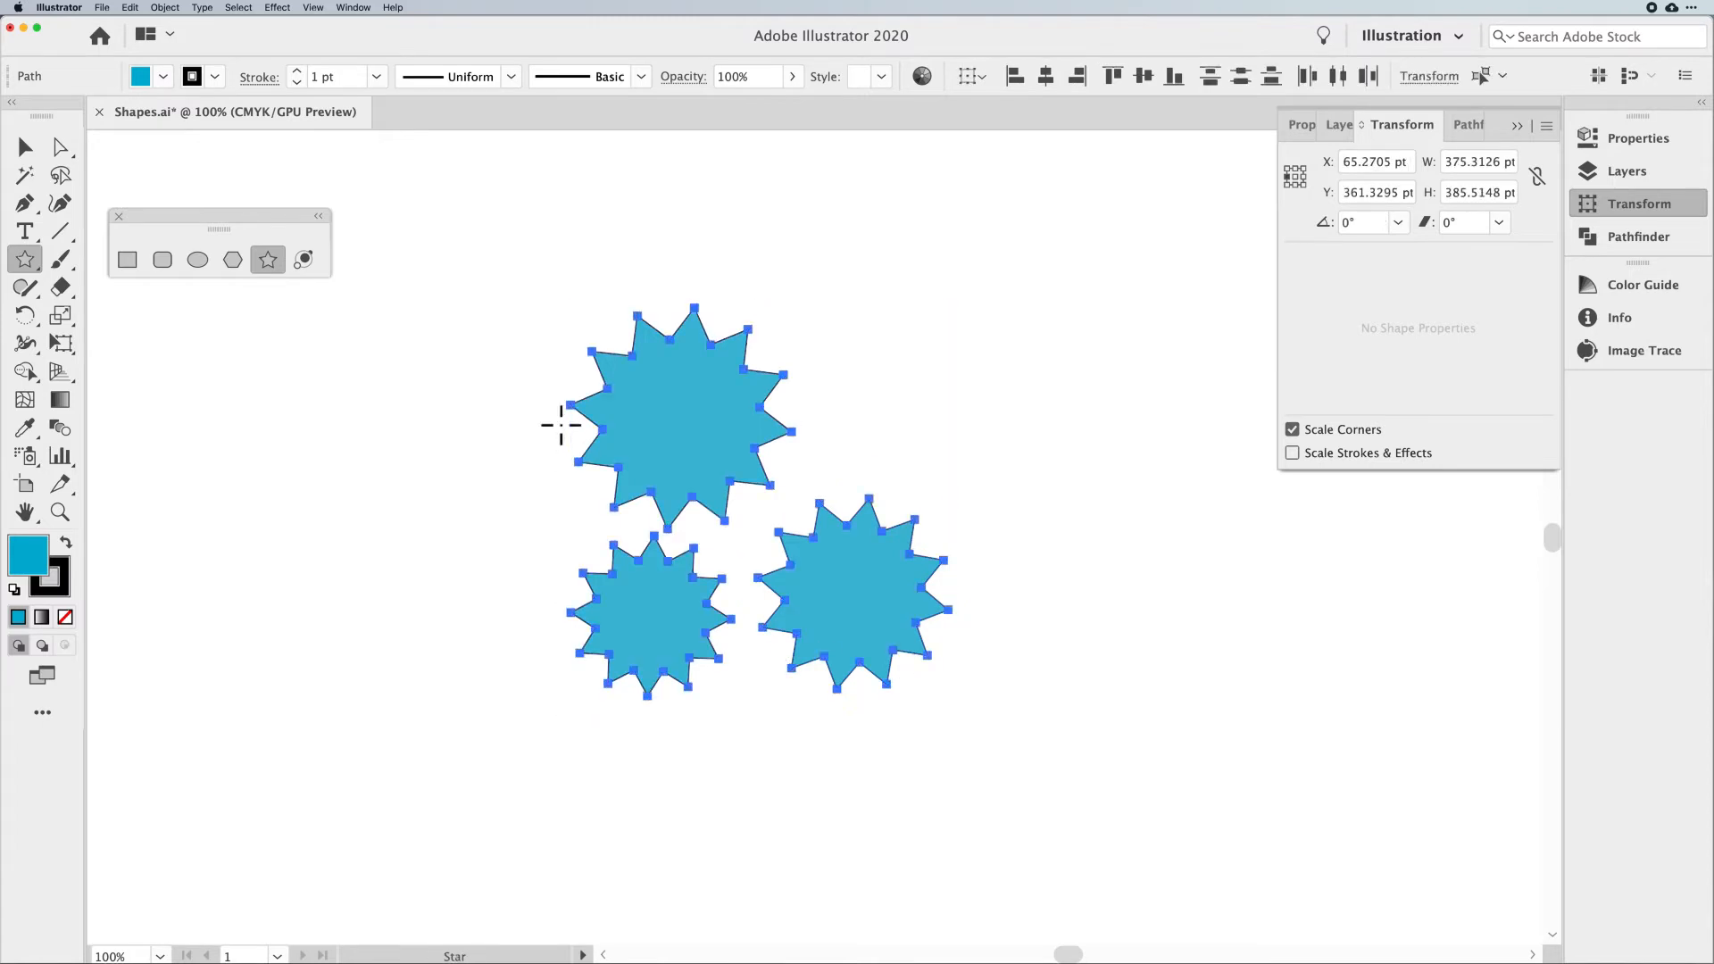
key("Delete")
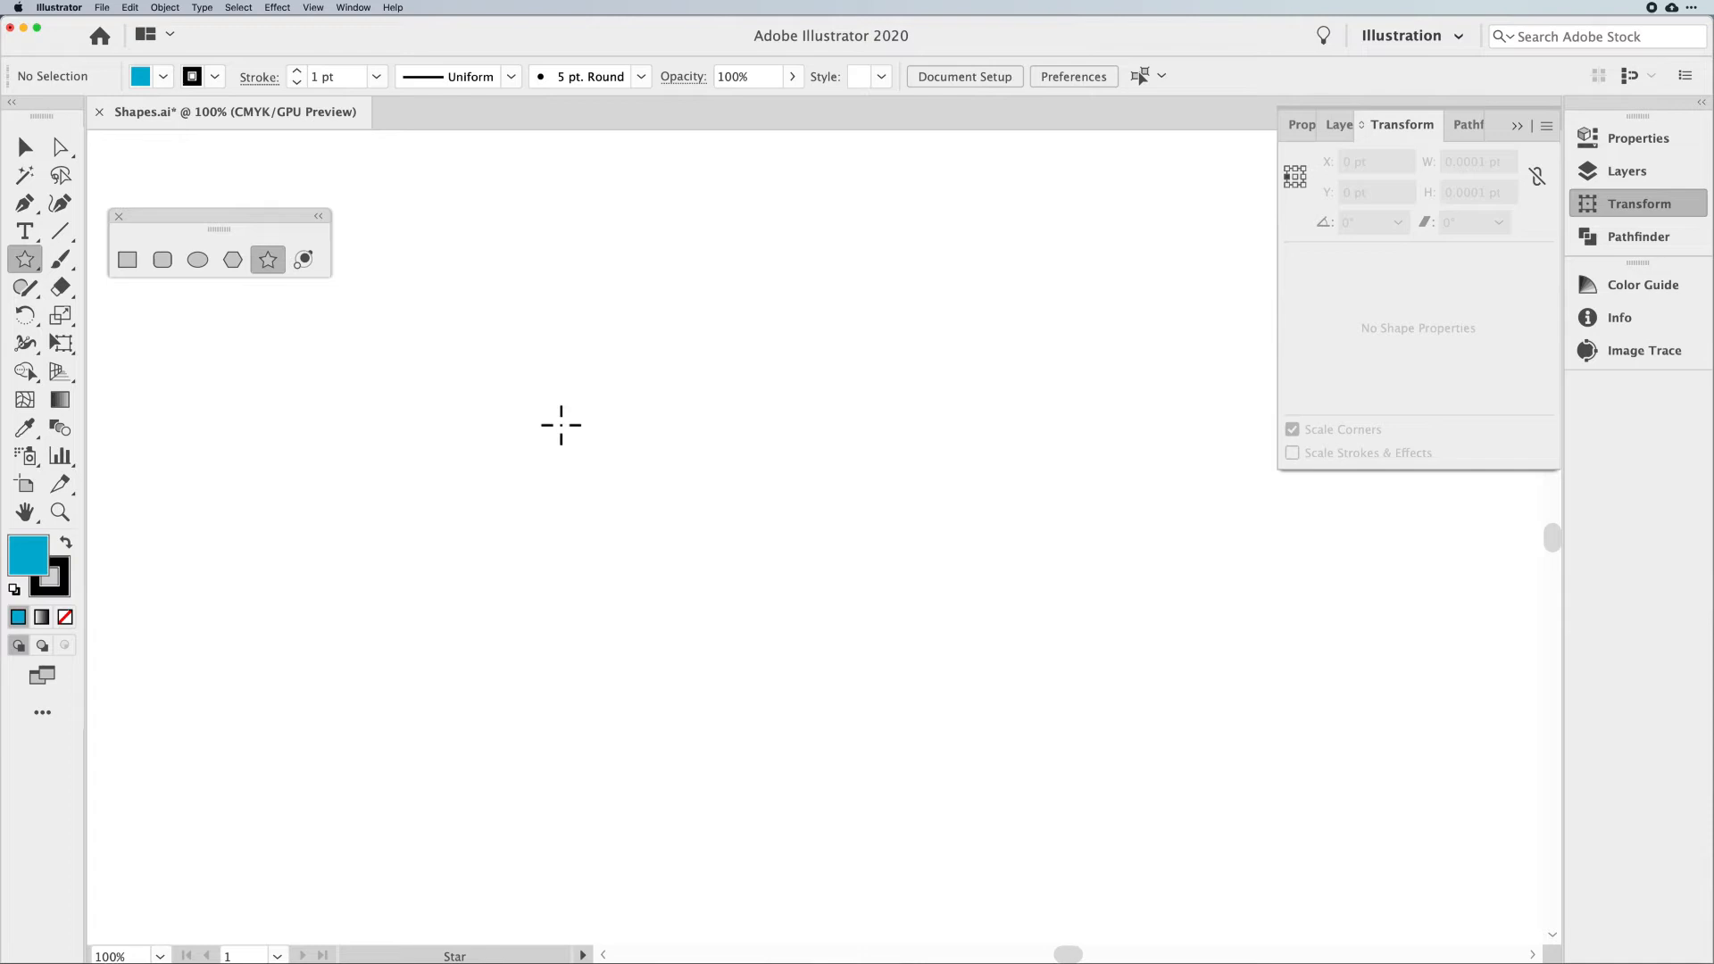
Create a circle exactly 100 pt wide and 100 pt high with the Ellipse tool, and delete it
left_click(198, 261)
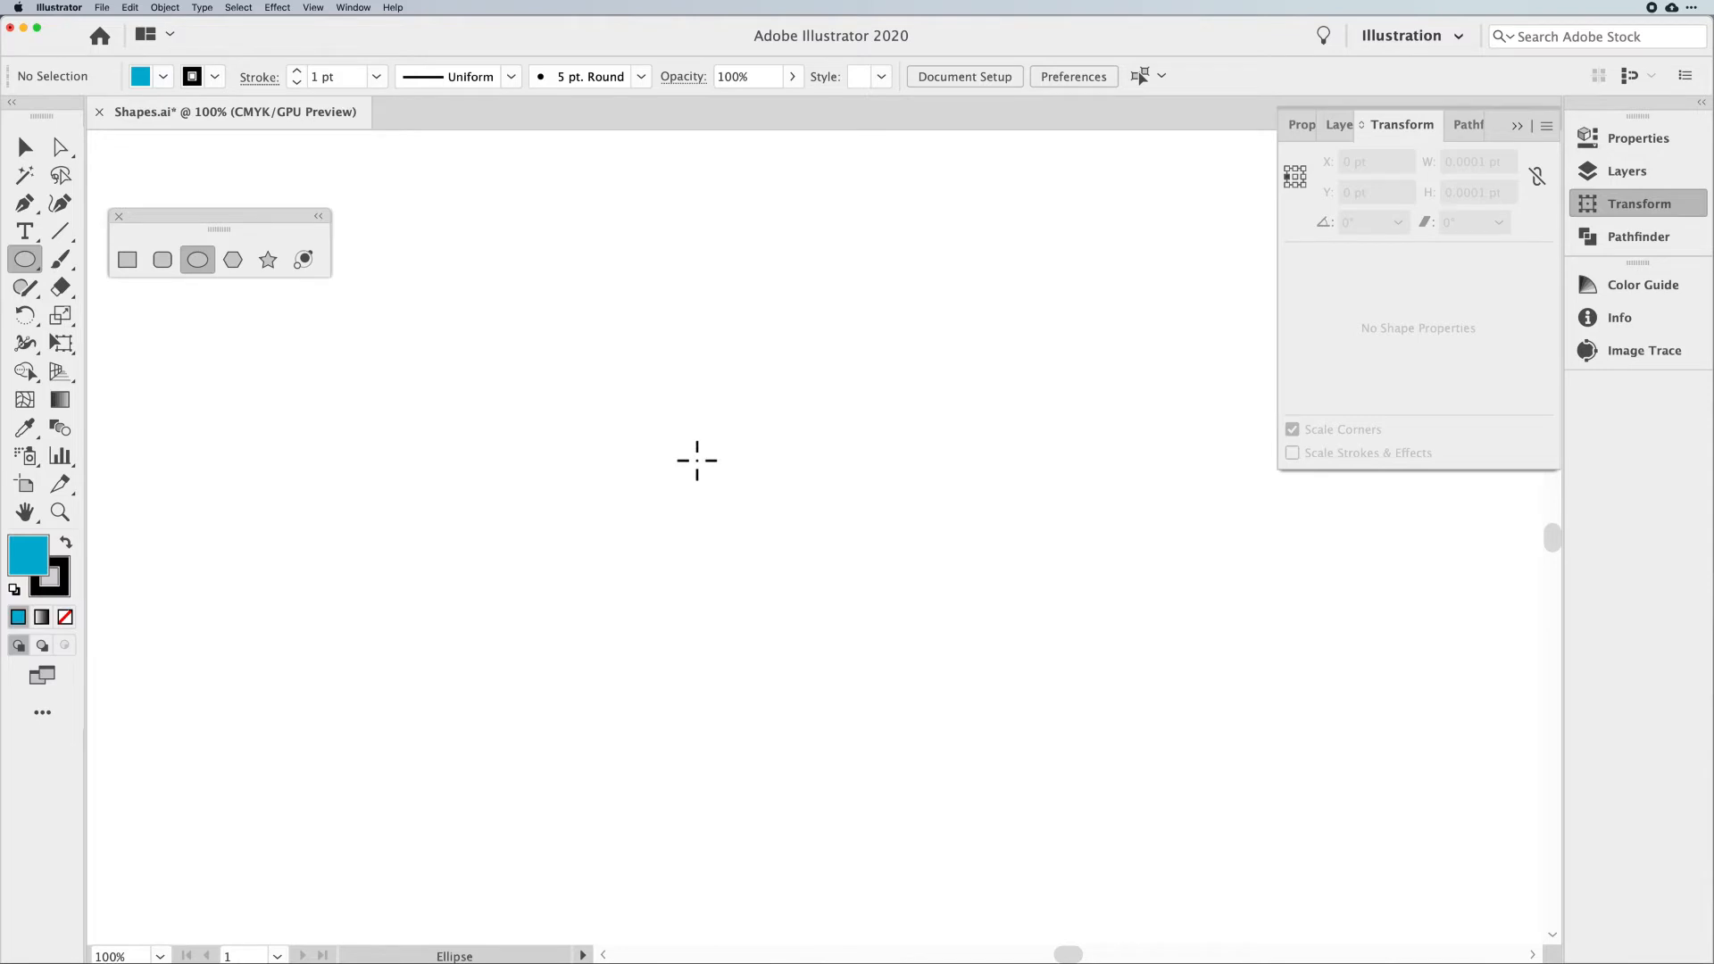
left_click(650, 398)
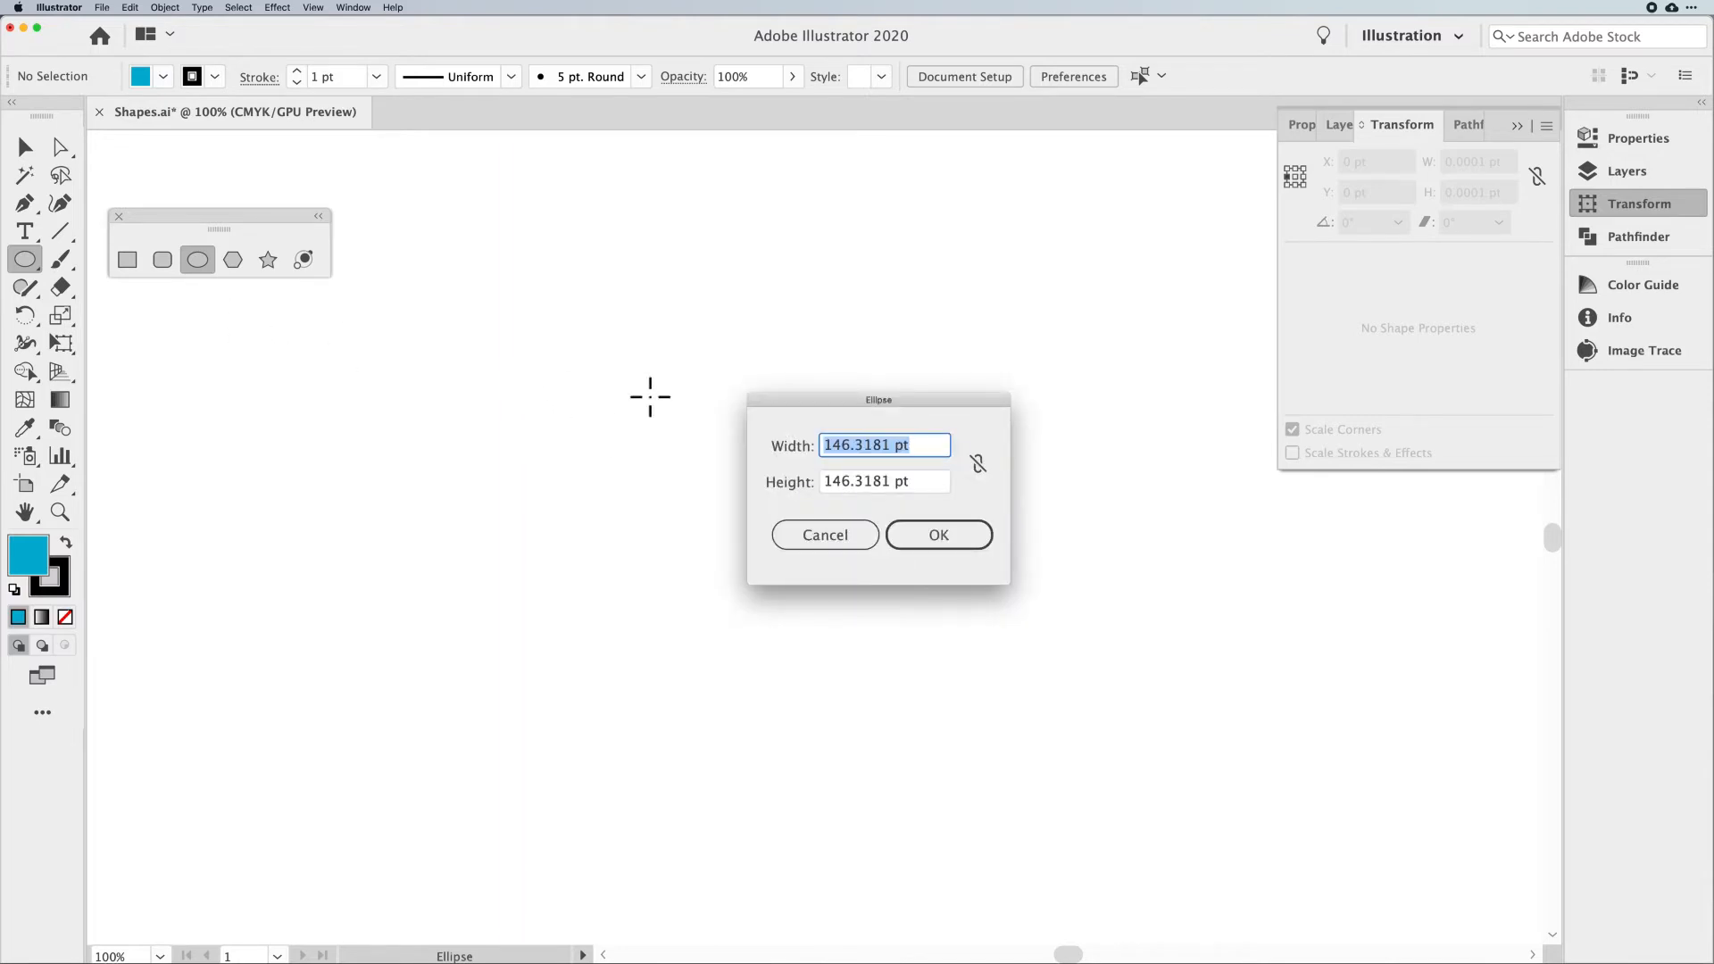
type("100")
key("Tab")
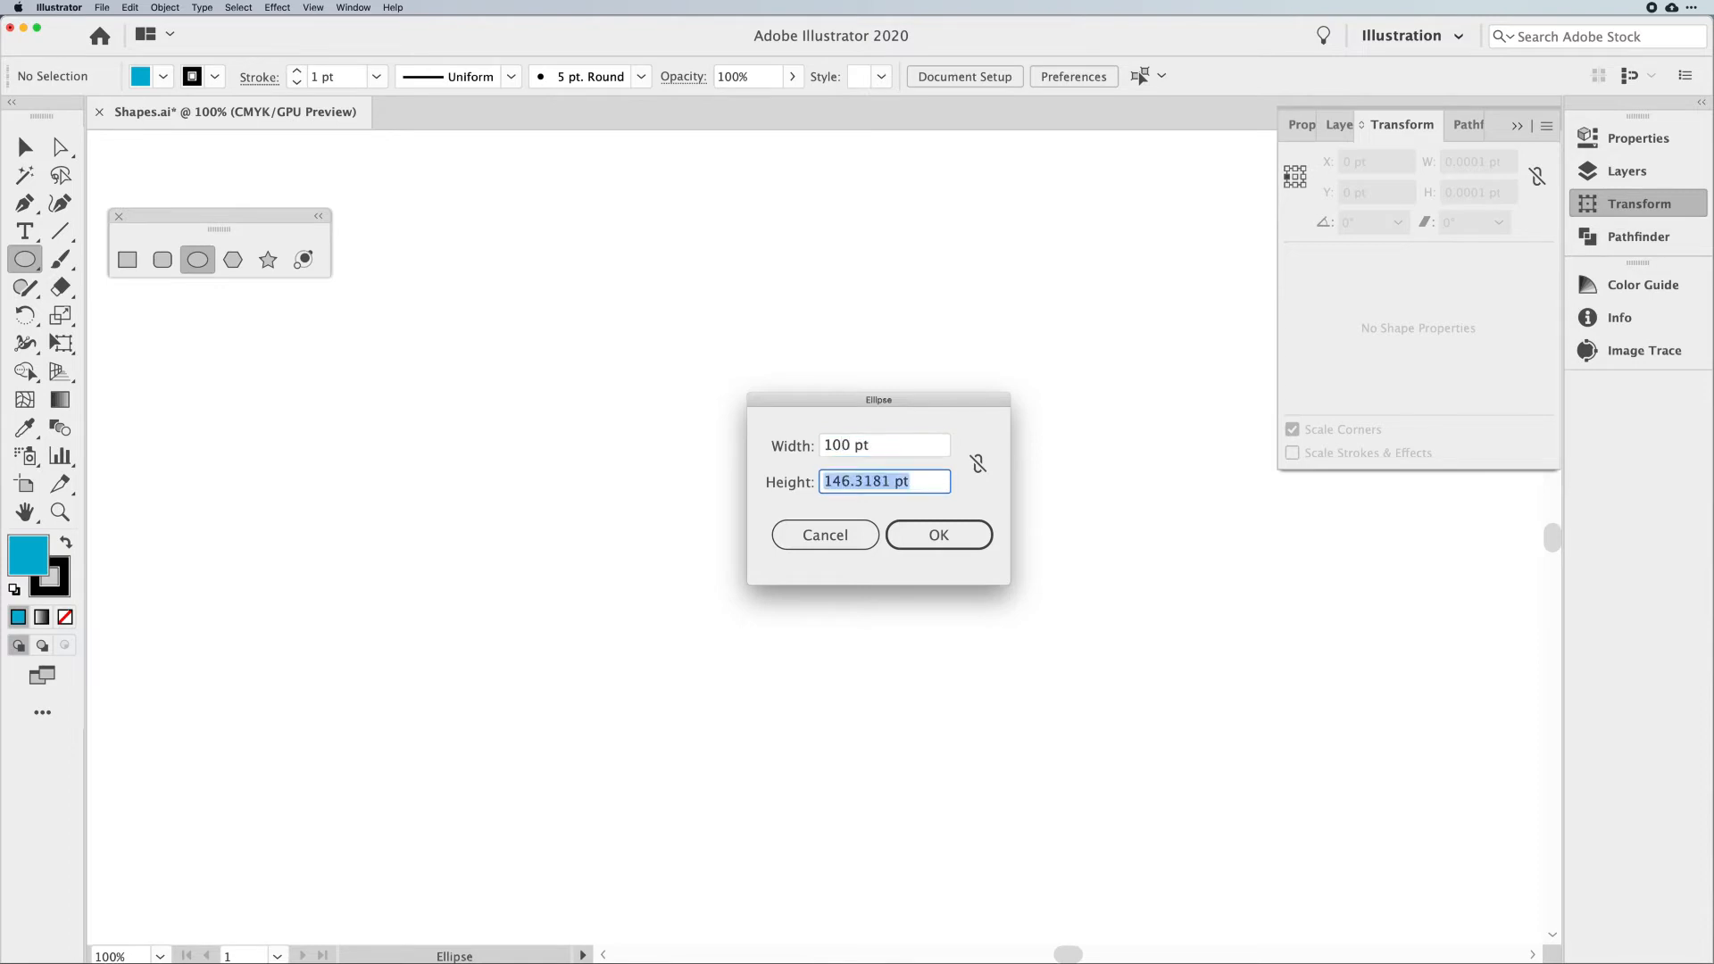
type("100")
key("Return")
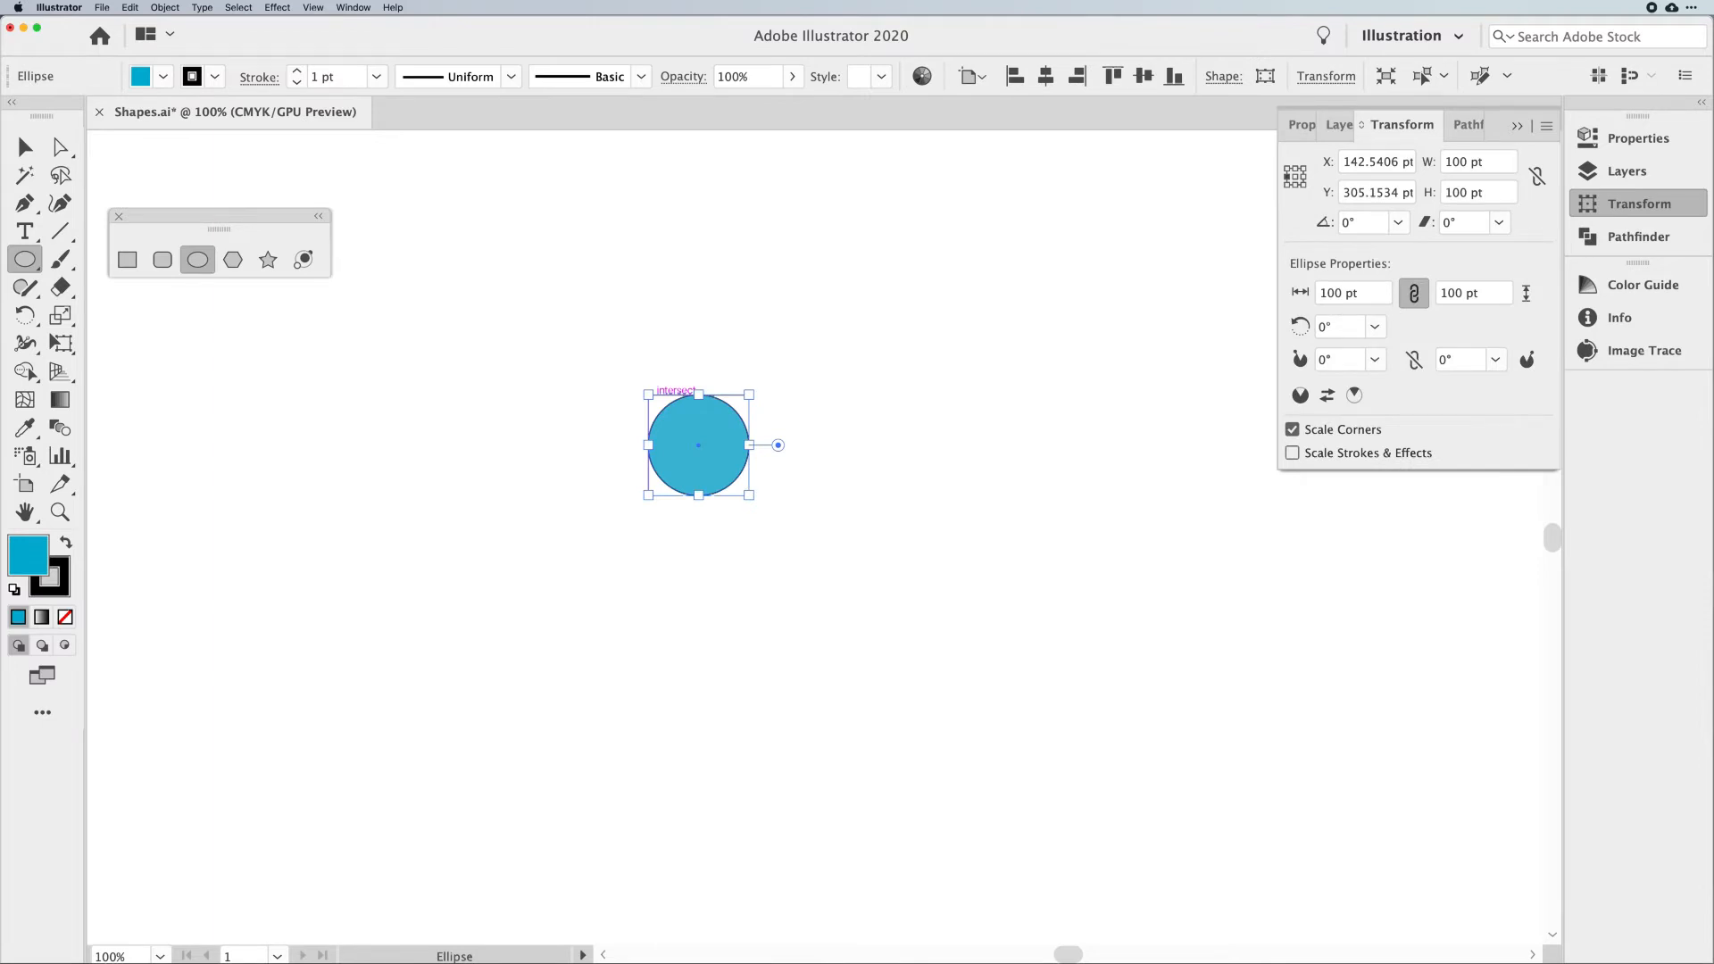
key("Delete")
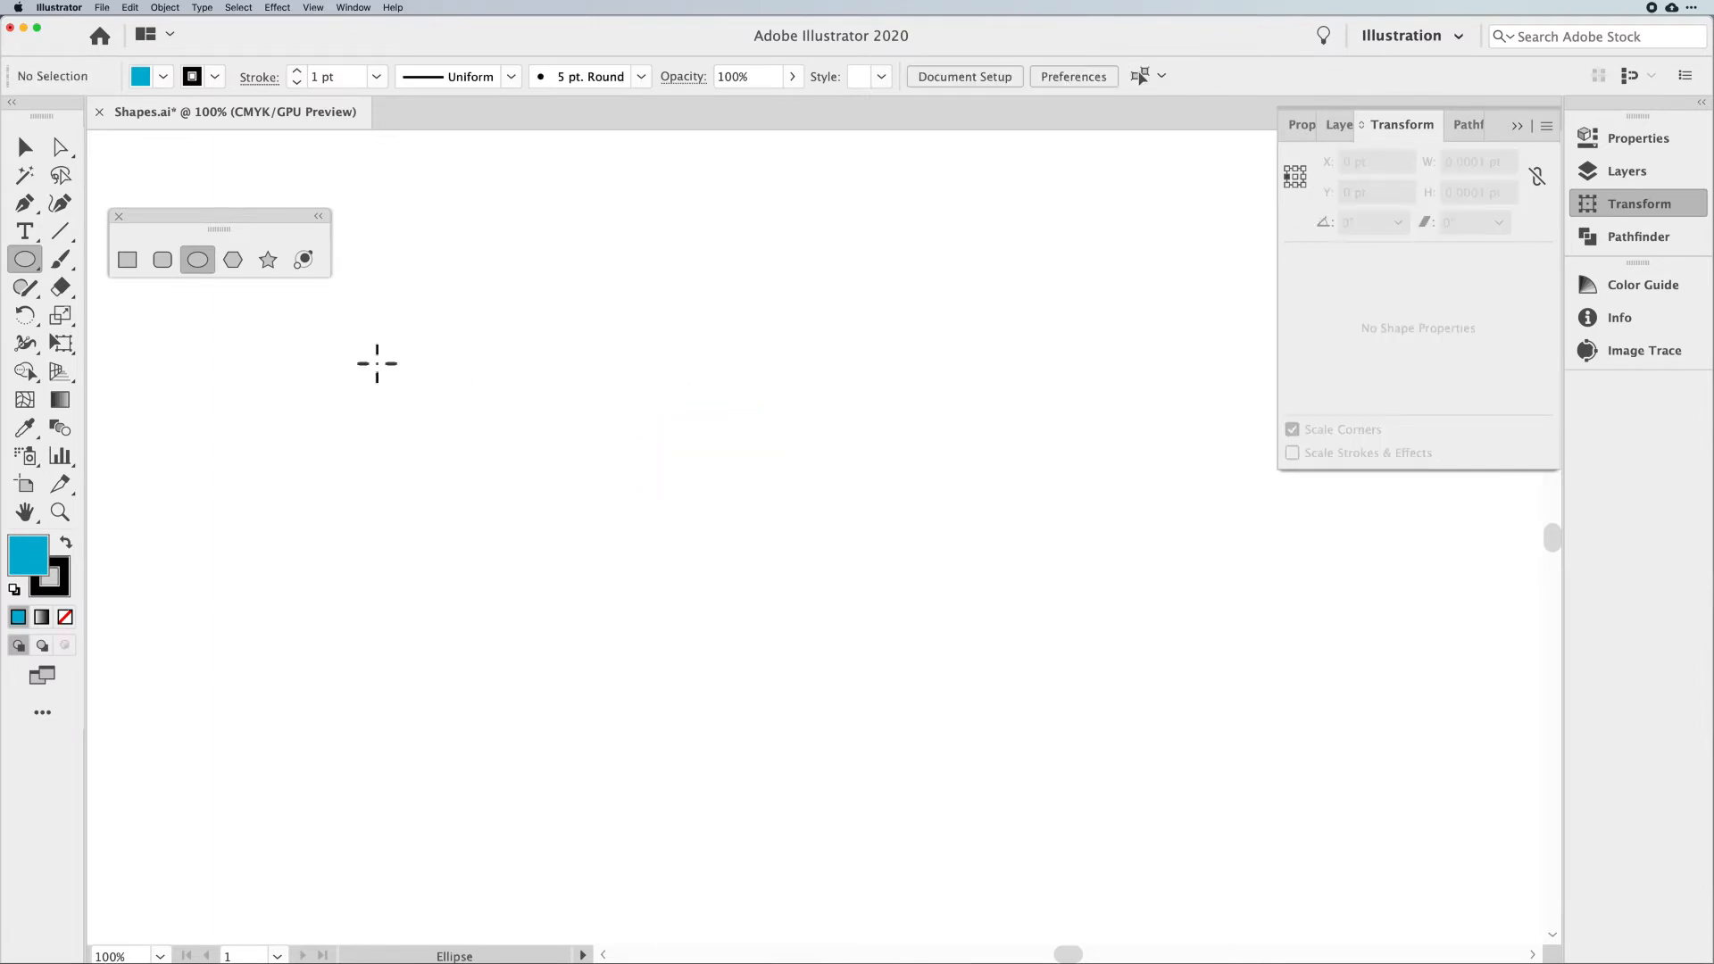
Create a seven-sided polygon with a 50 pt radius using the Polygon tool's exact dimensions, and delete it
left_click(231, 260)
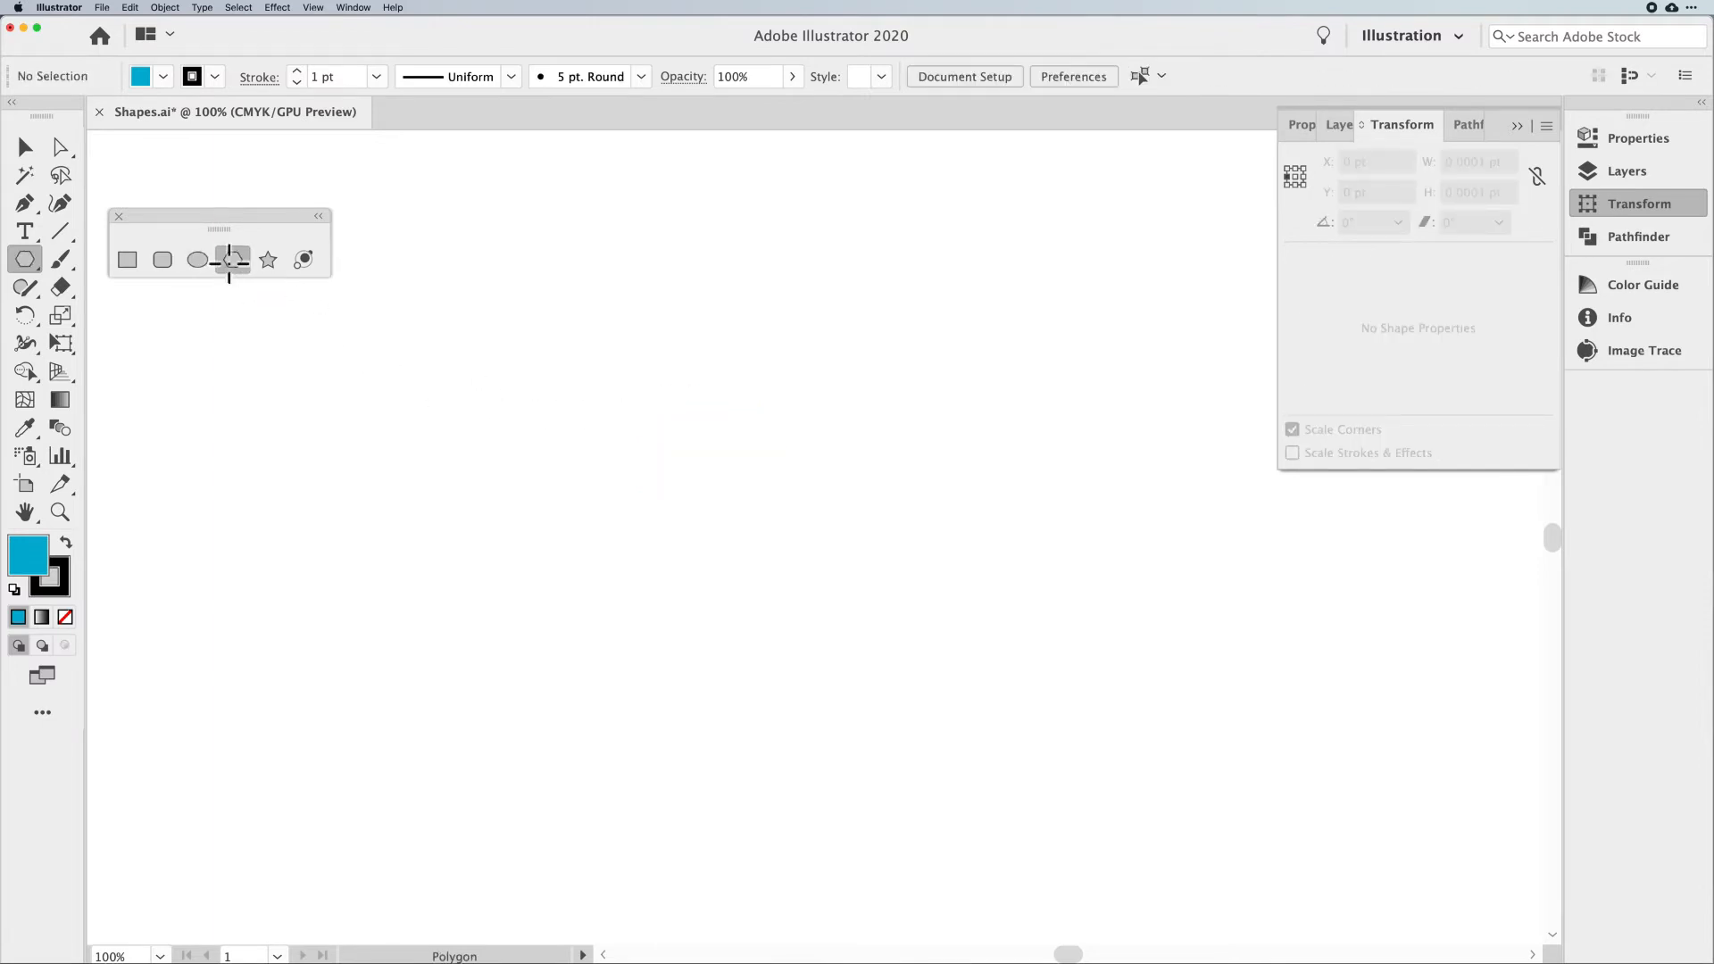
left_click(773, 489)
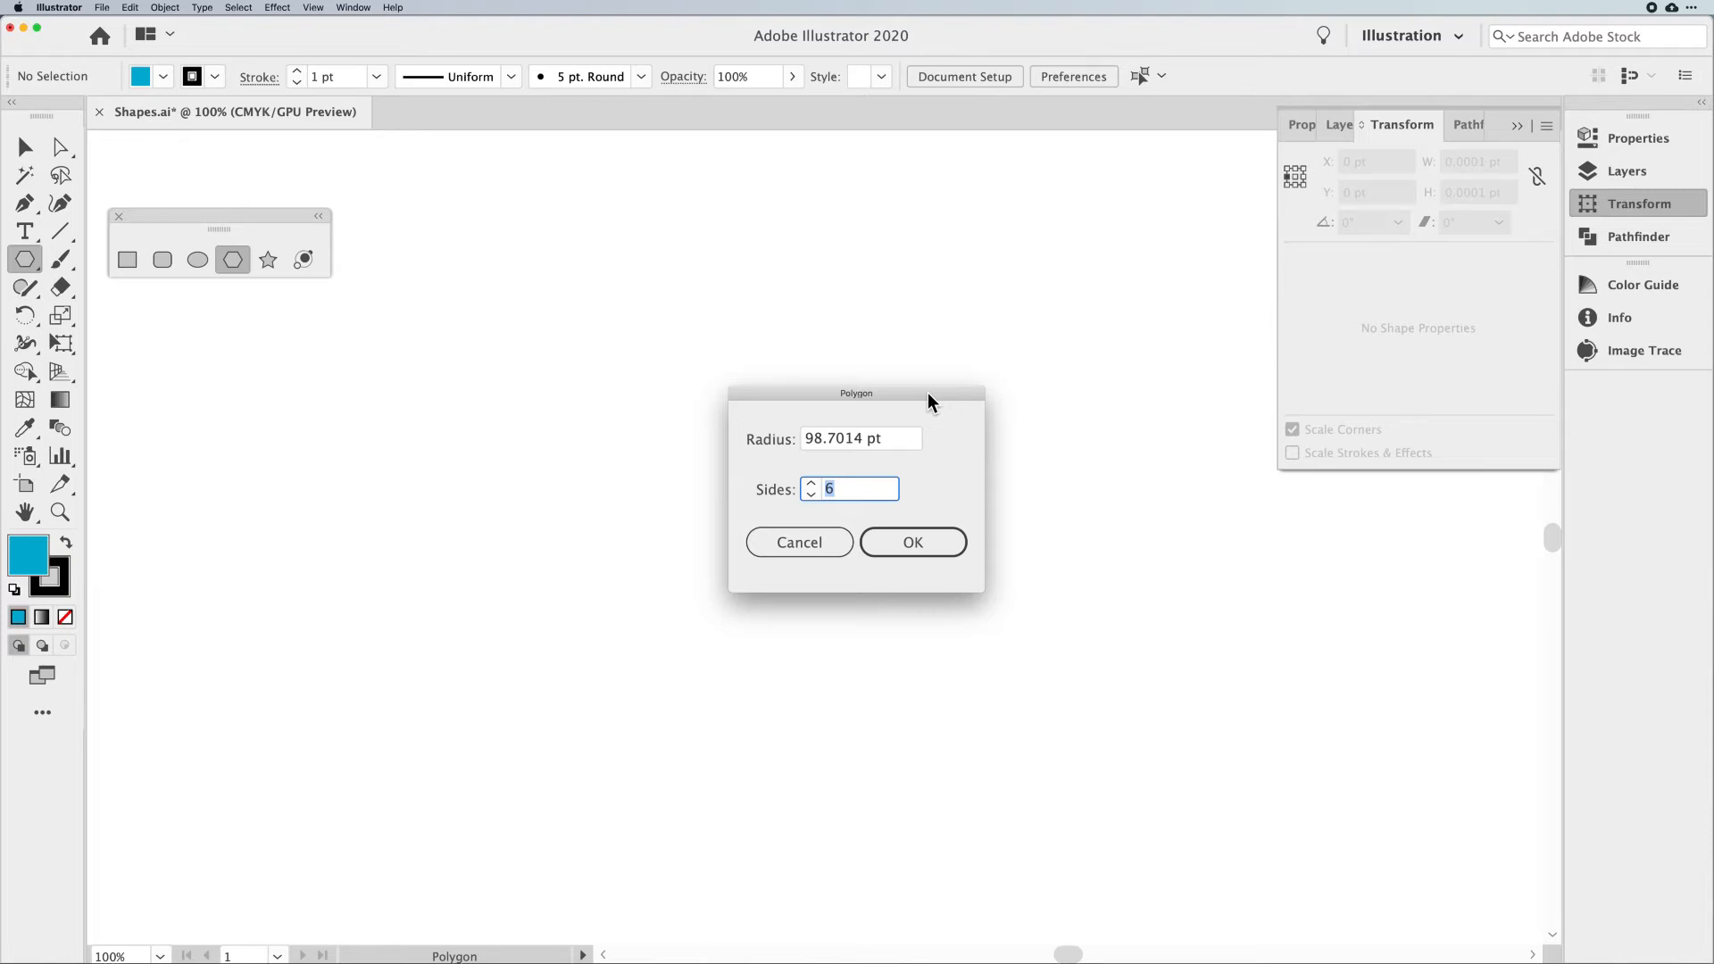
left_click(877, 440)
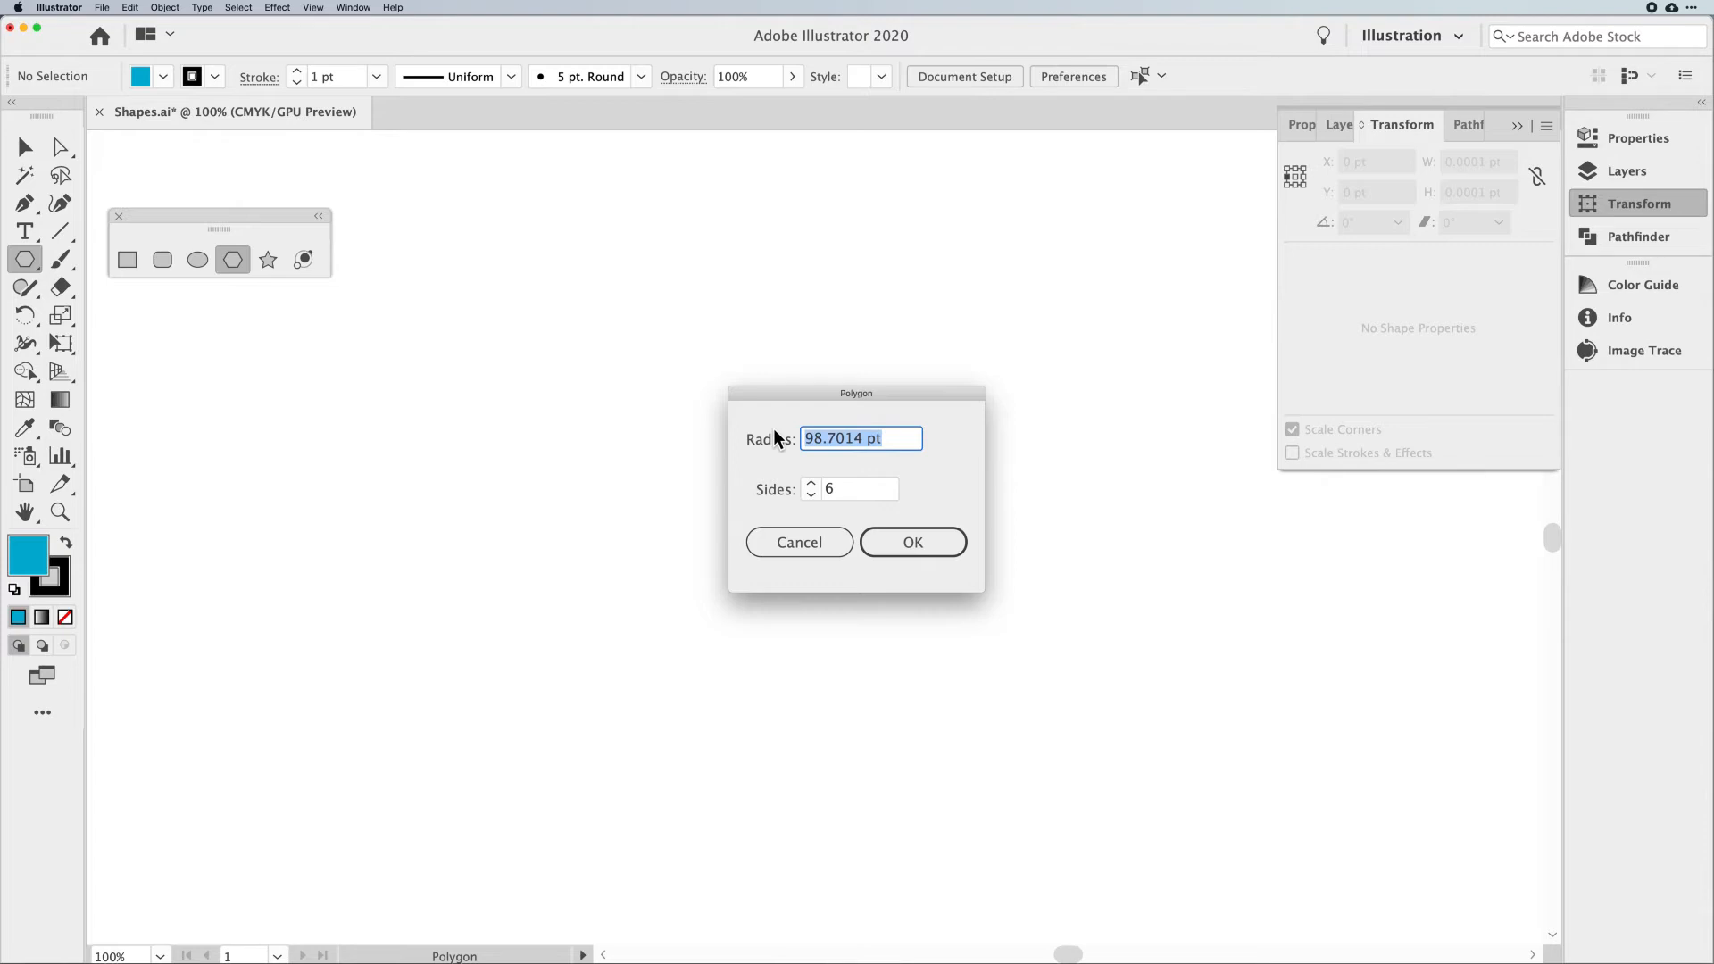
type("50")
left_click(812, 493)
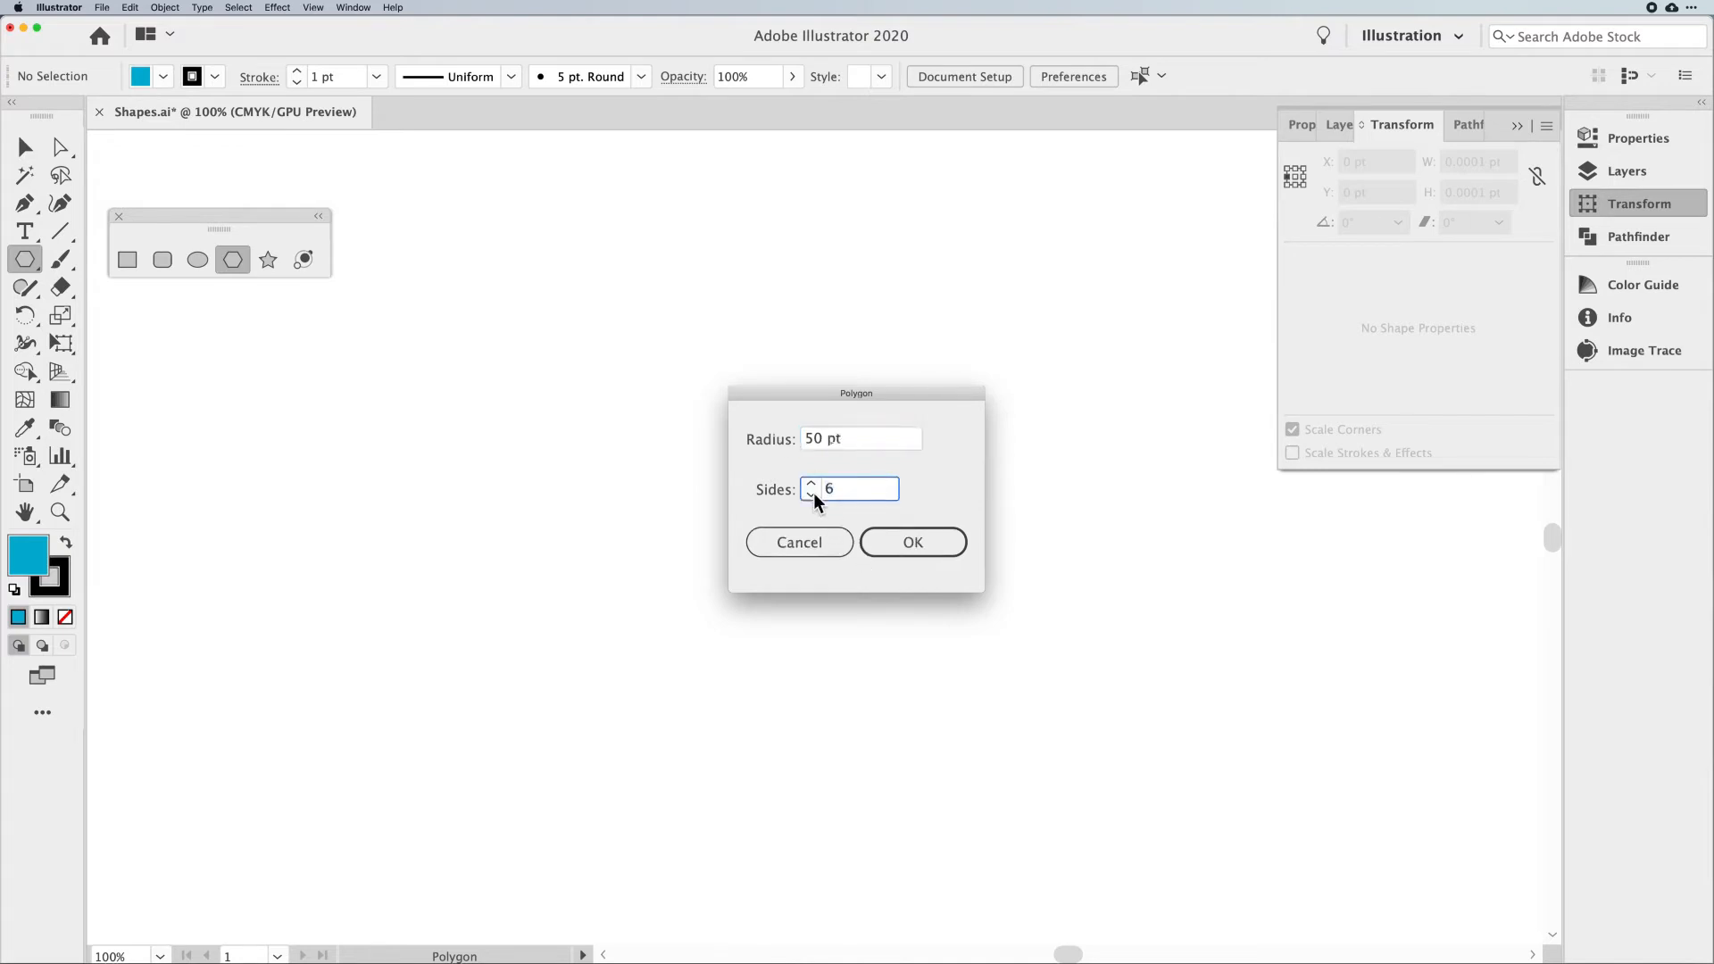
type("7")
left_click(912, 546)
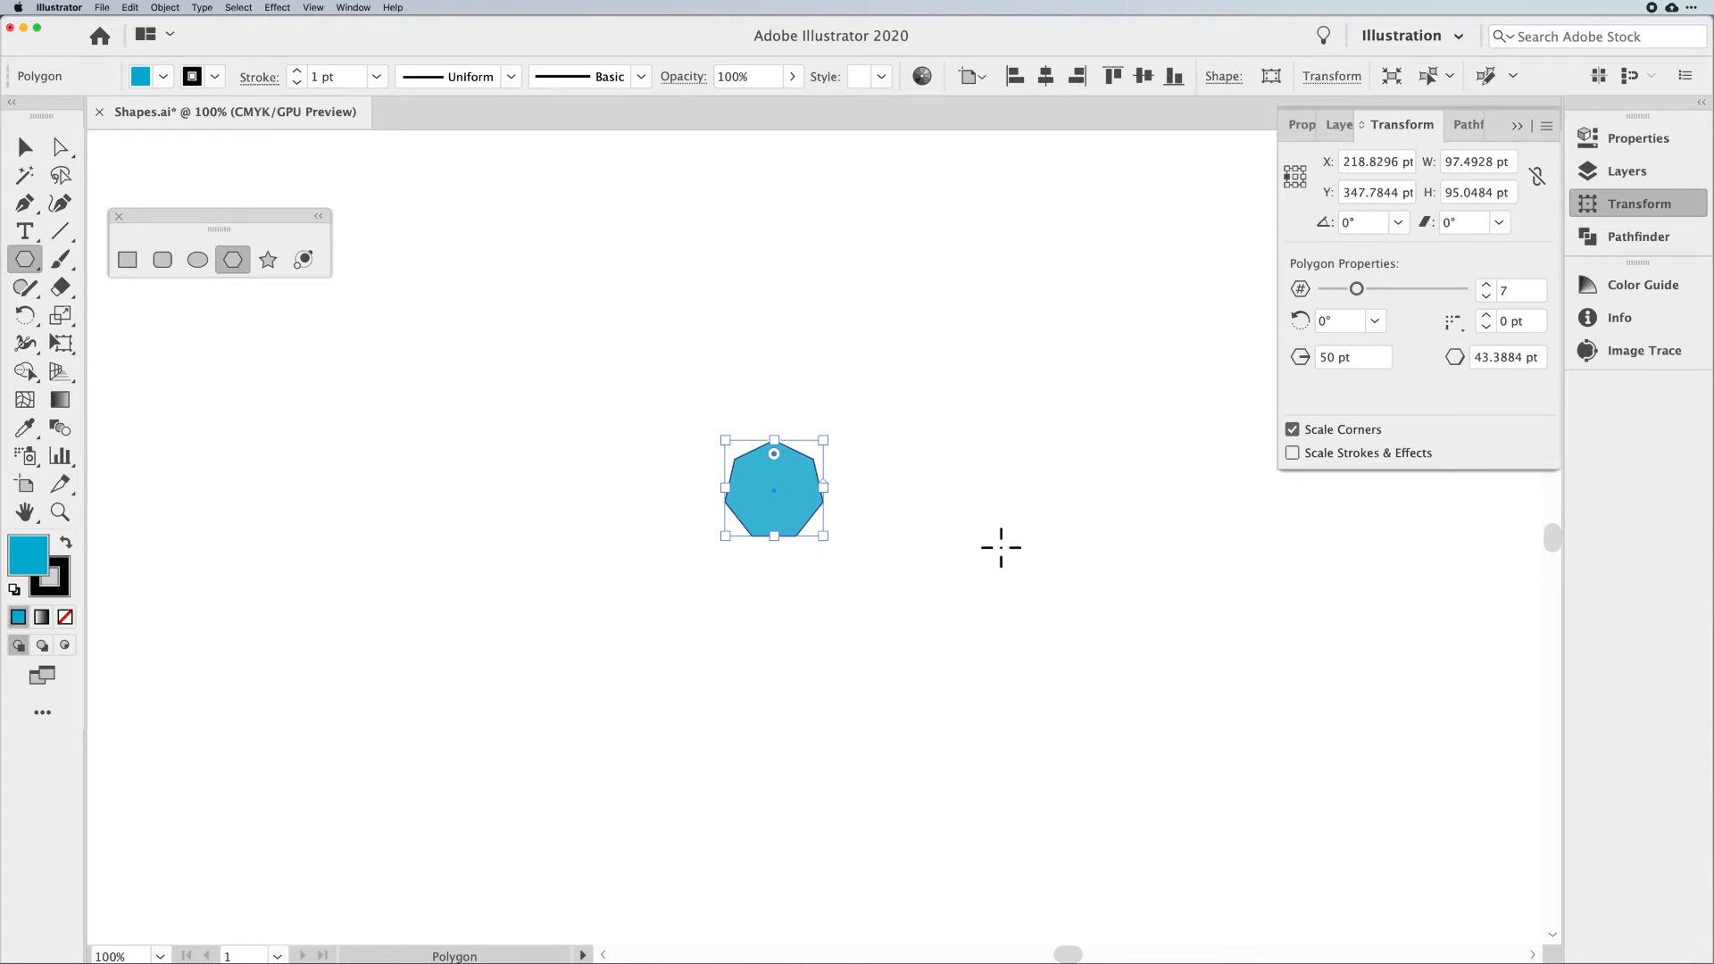
key("Delete")
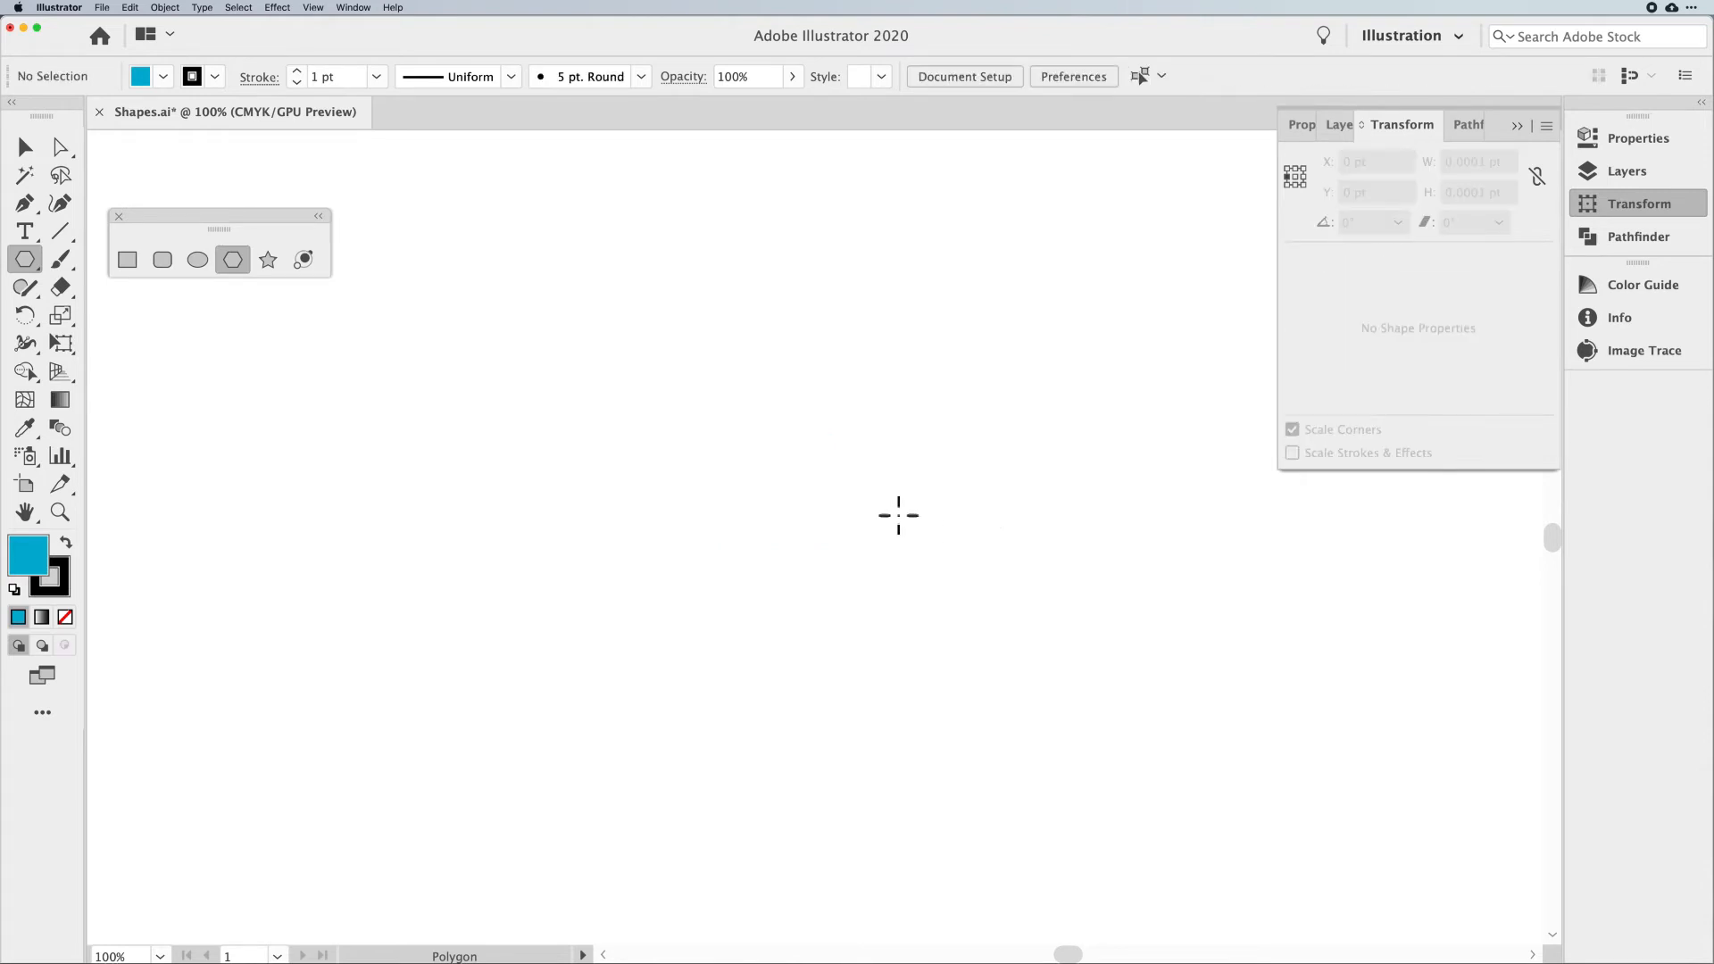
Create a 12-pointed star with Radius 1 of 100 pt and Radius 2 of 50 pt using exact dimensions
left_click(269, 260)
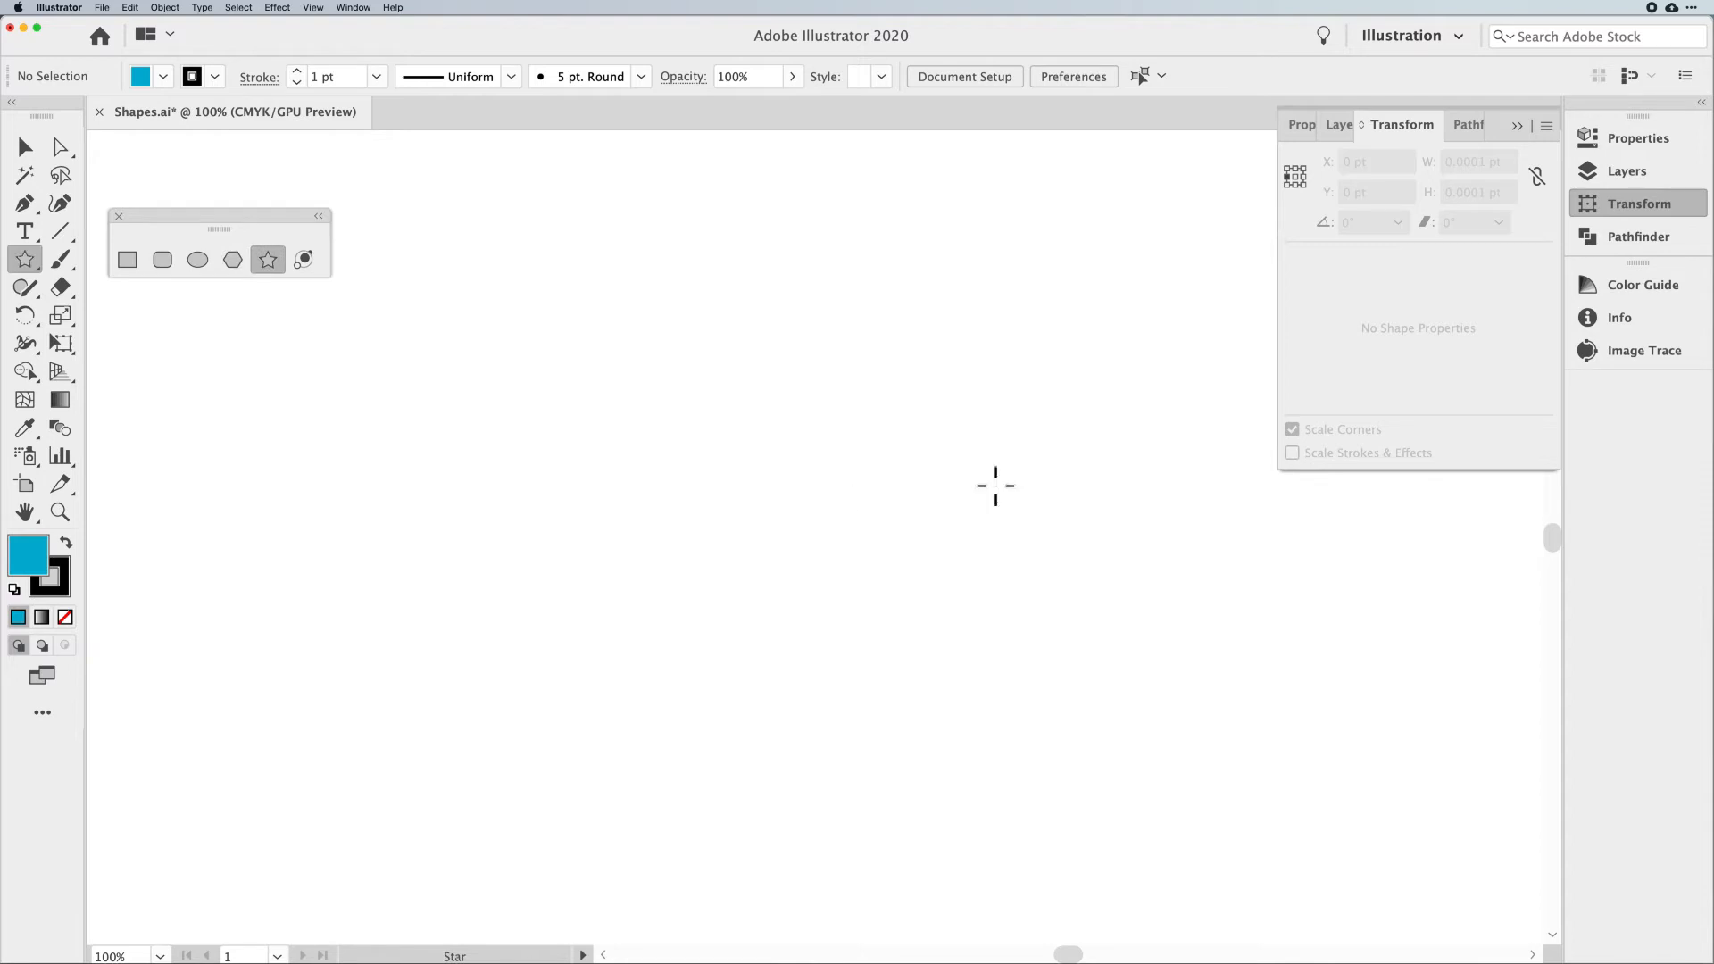
left_click(752, 489)
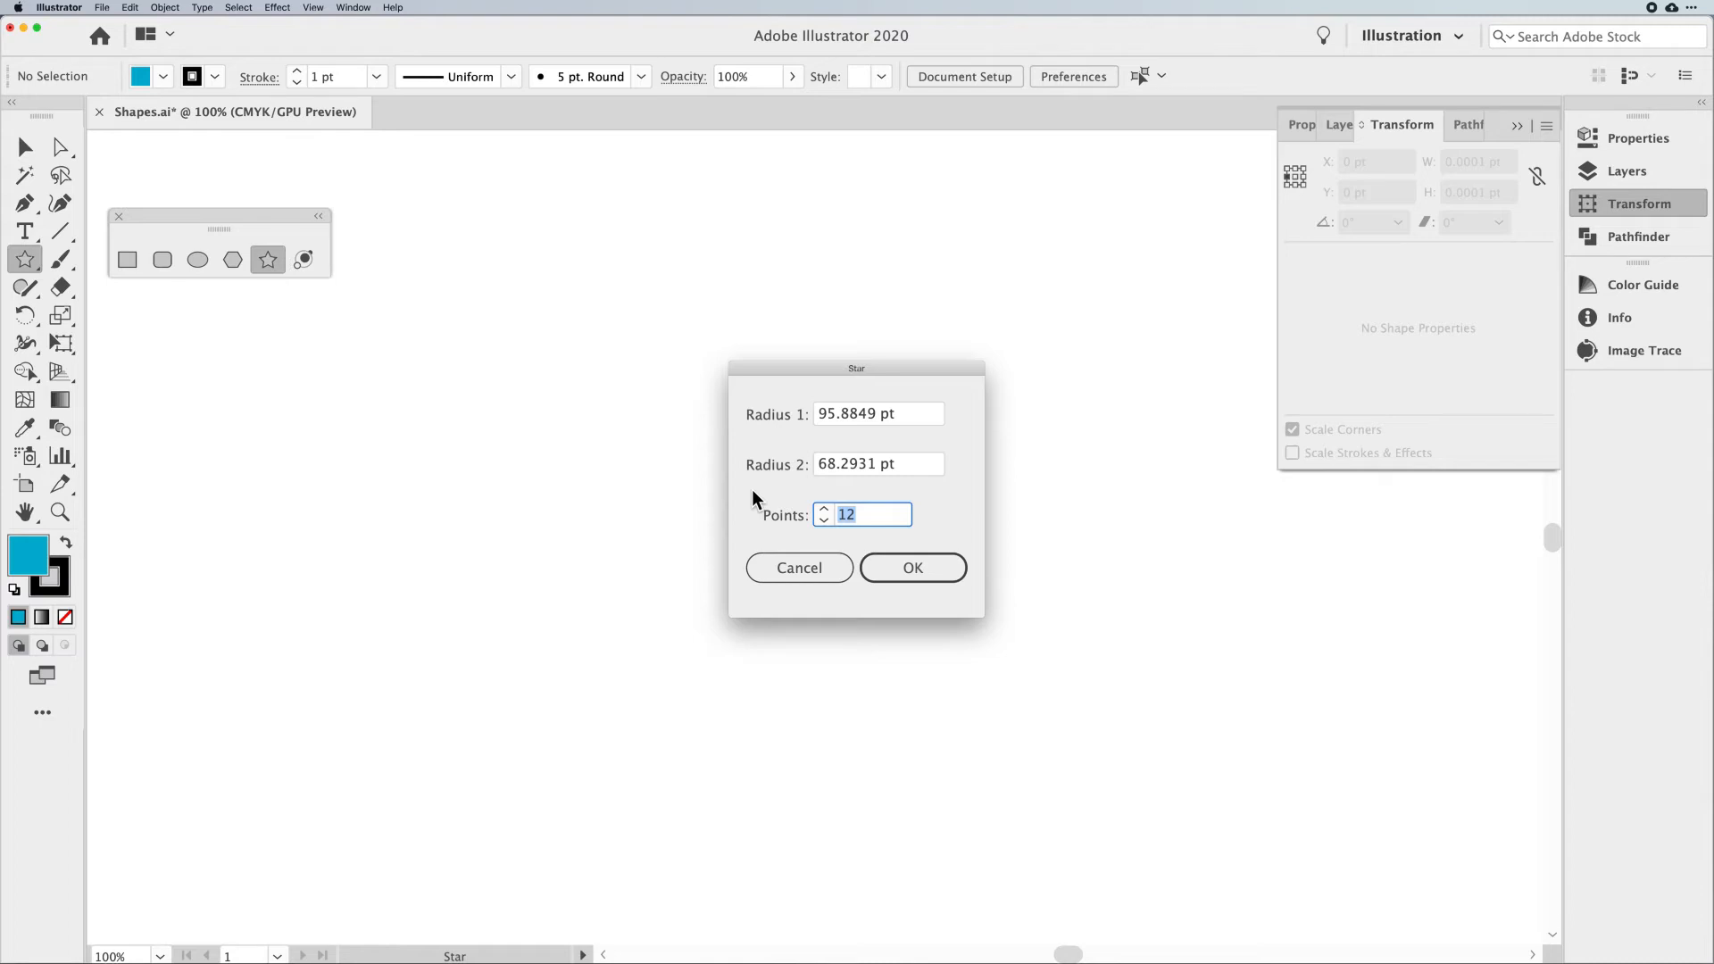
double_click(875, 414)
type("100")
key("Tab")
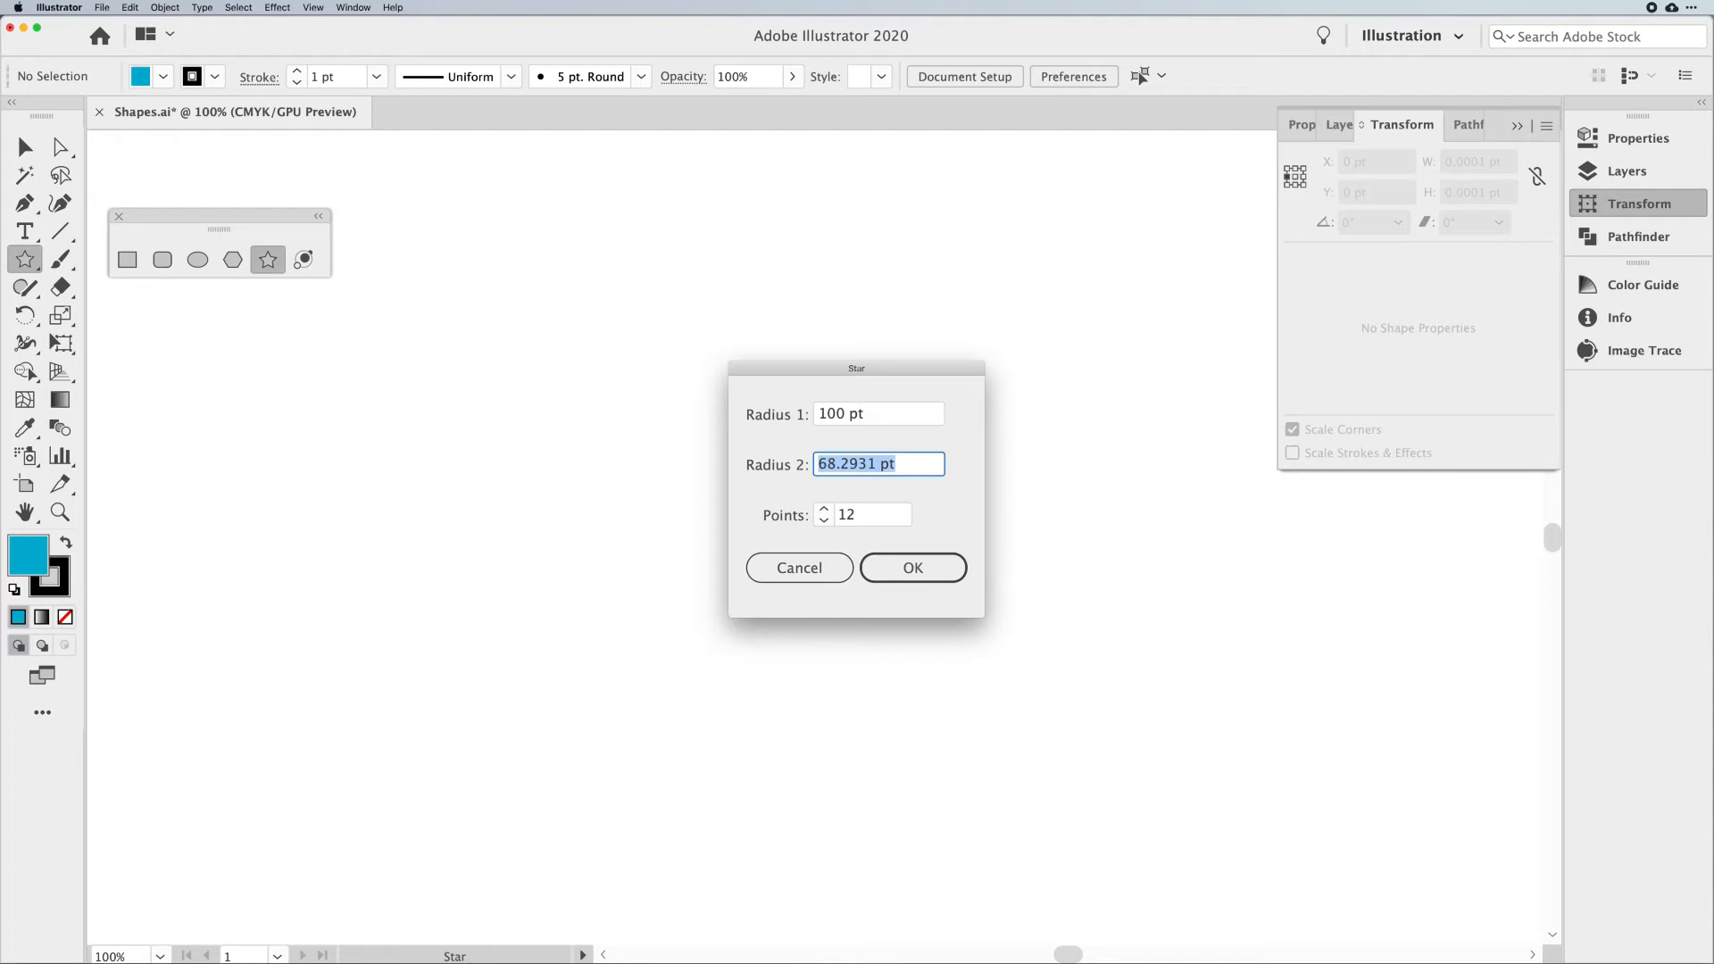
type("50")
key("Return")
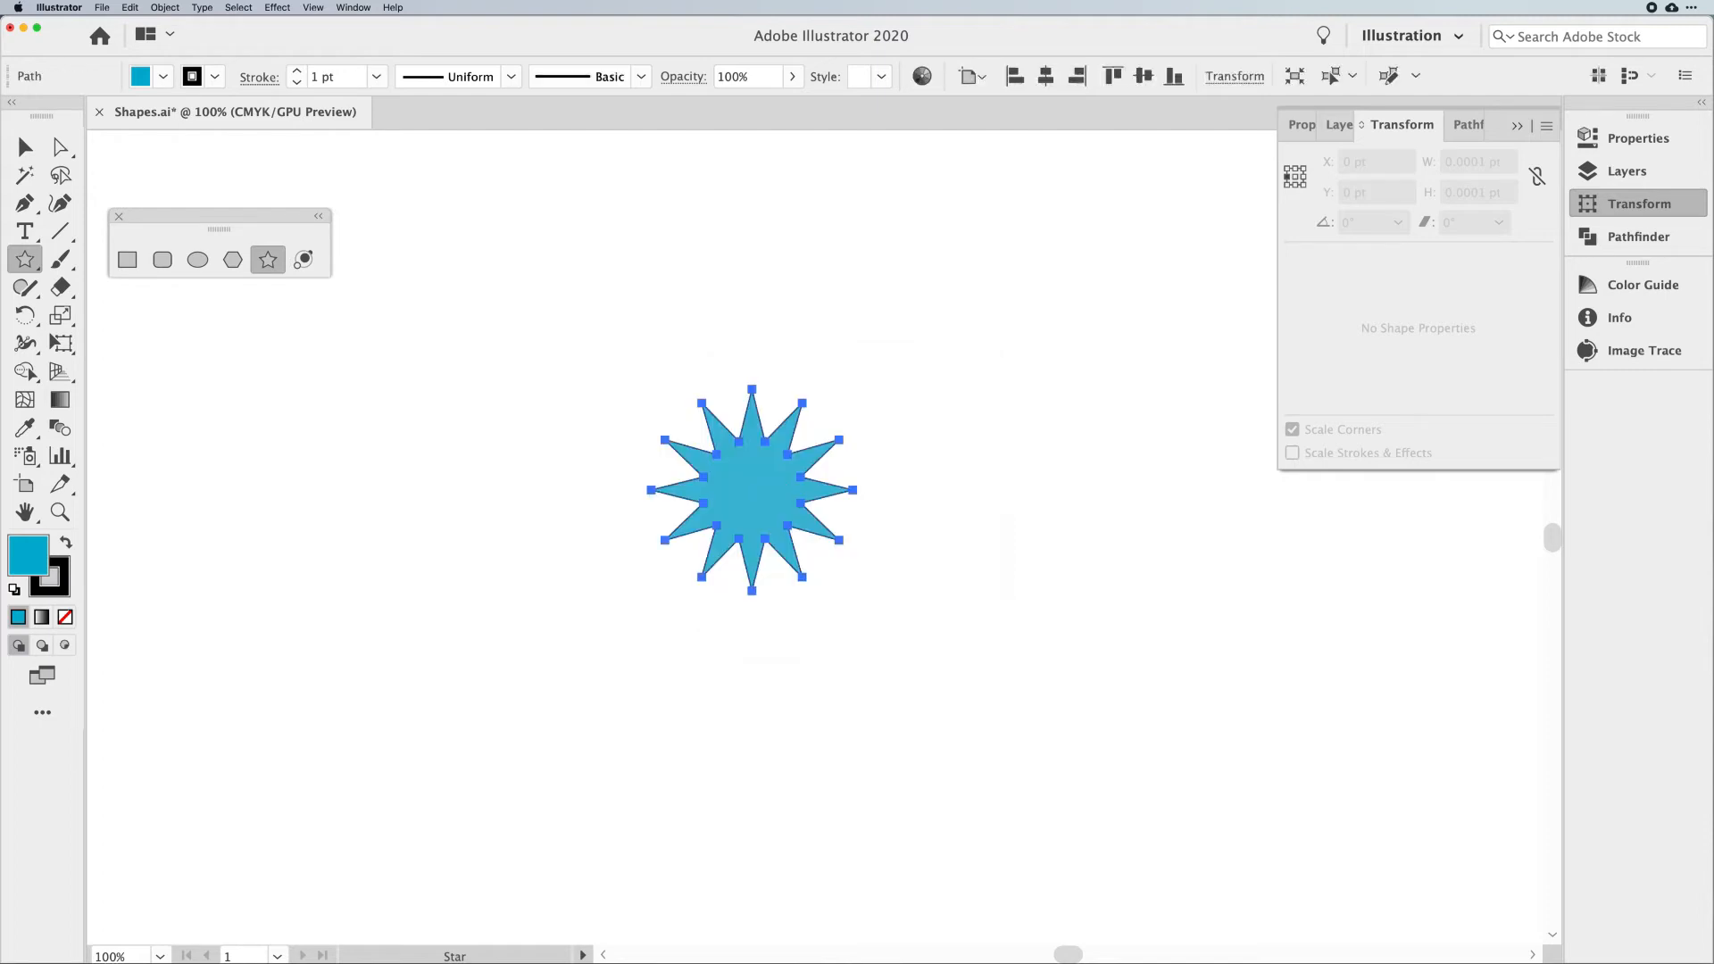
Deselect the 12-pointed star, reselect it with the Selection tool and delete it
left_click(25, 147)
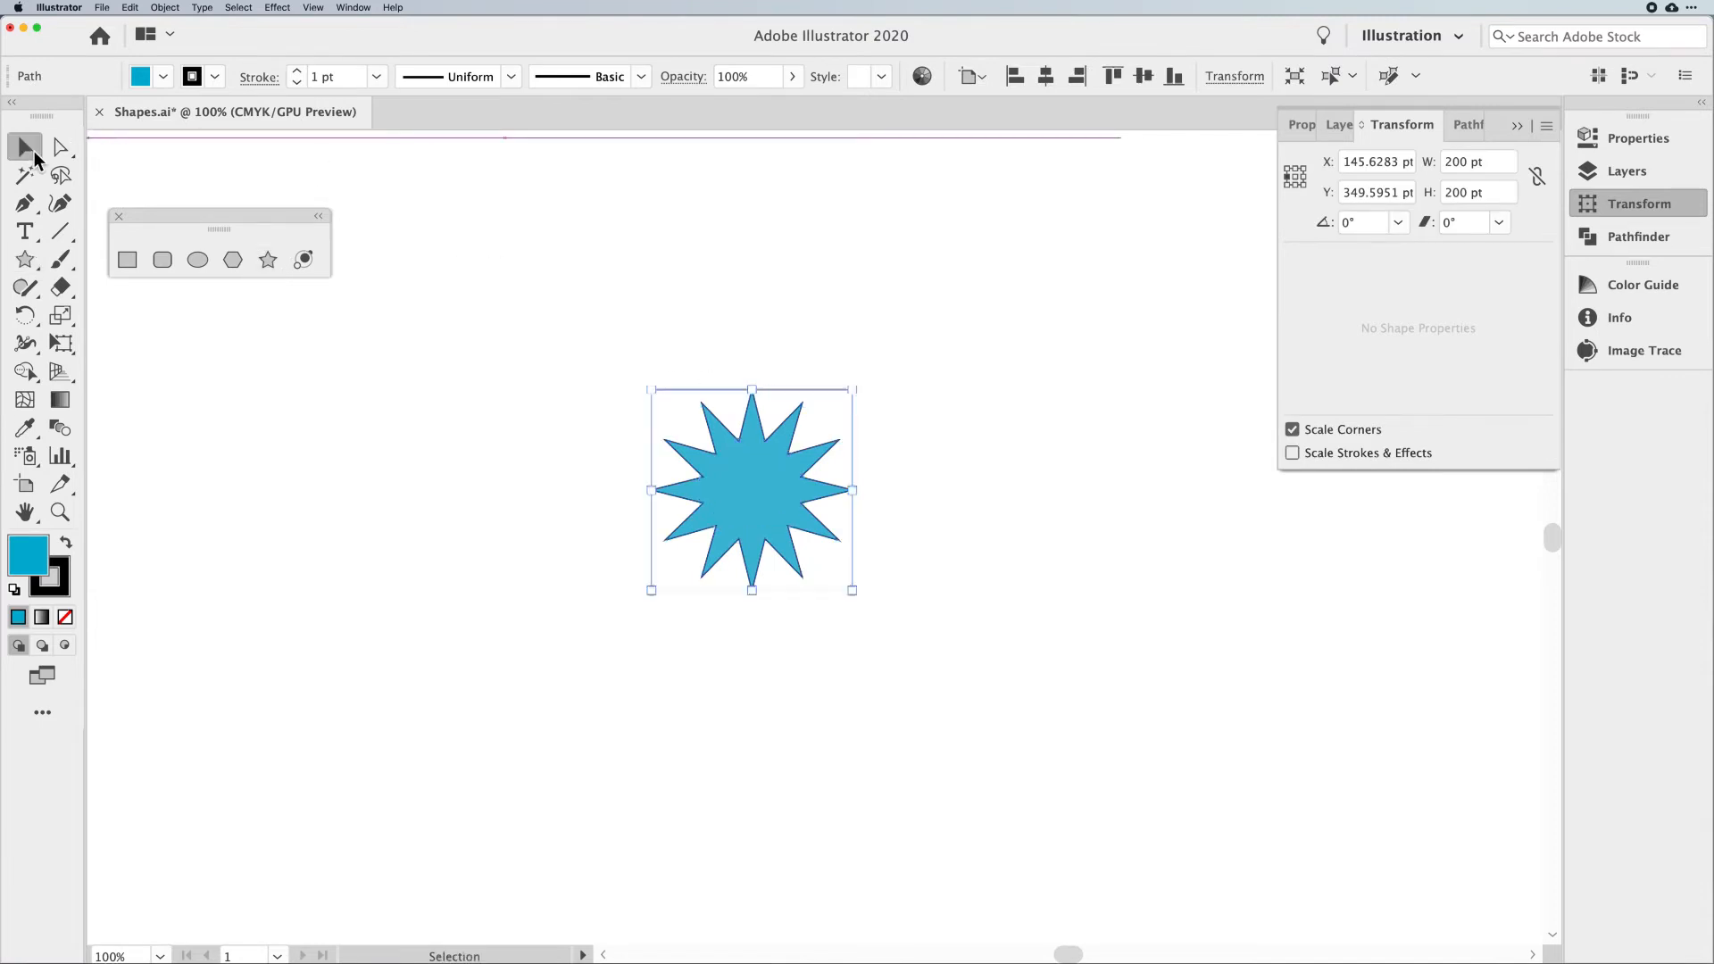
left_click(920, 516)
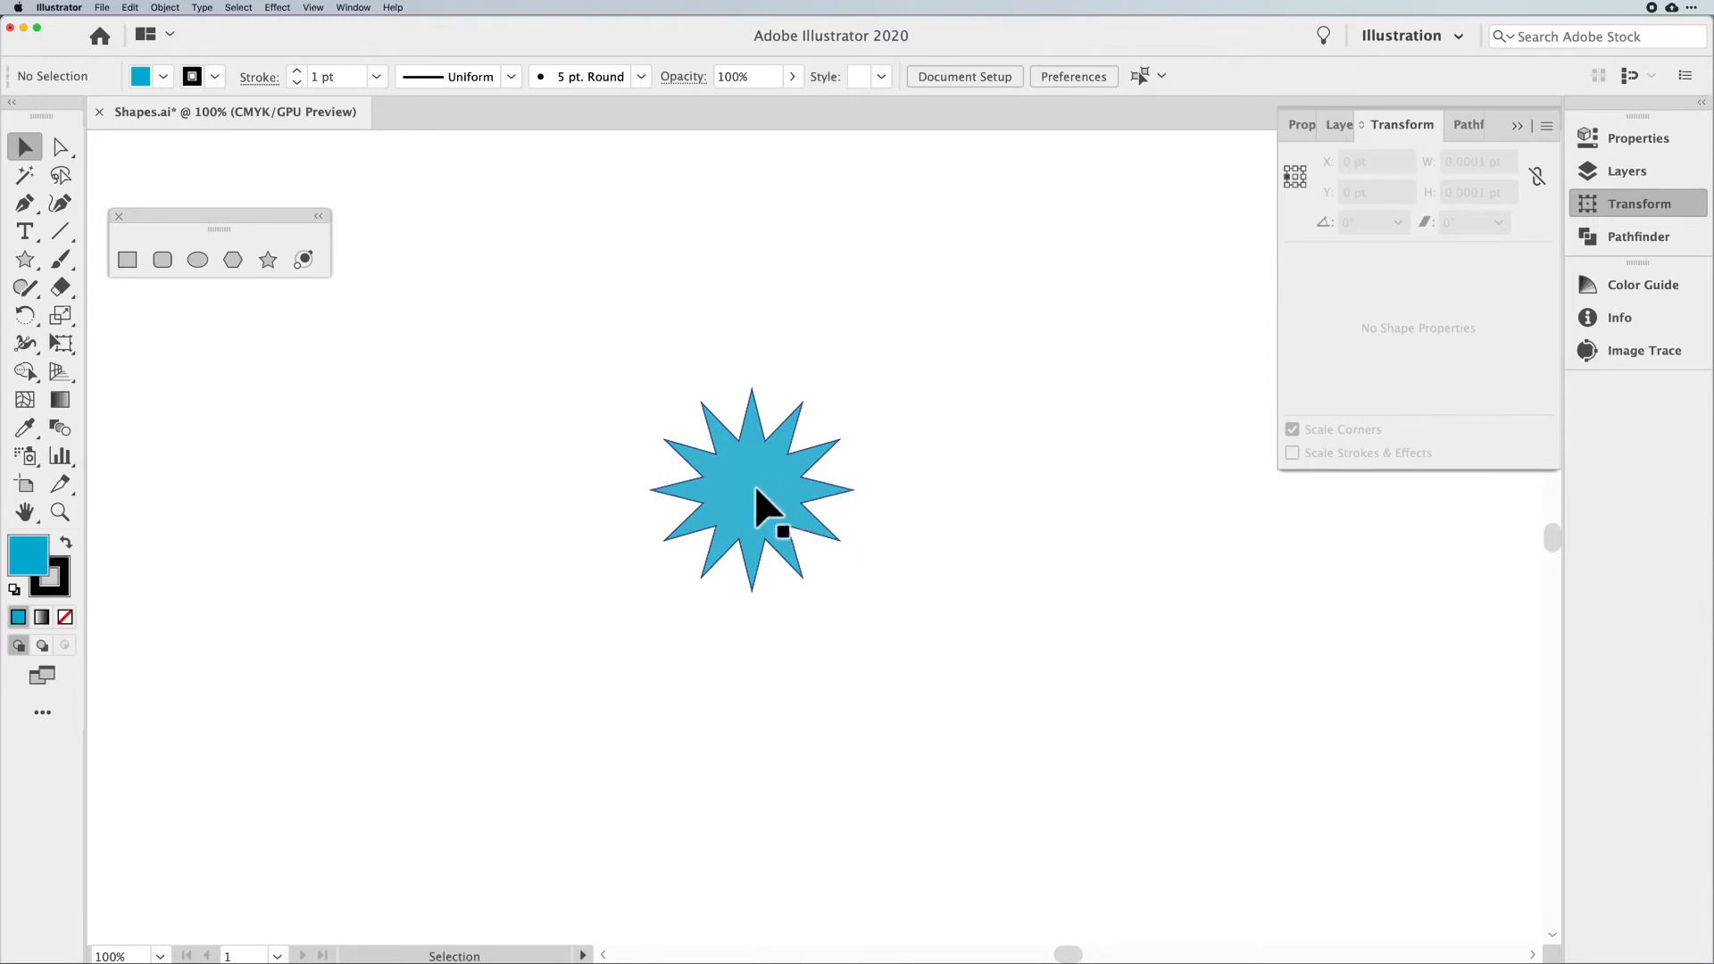
left_click(808, 491)
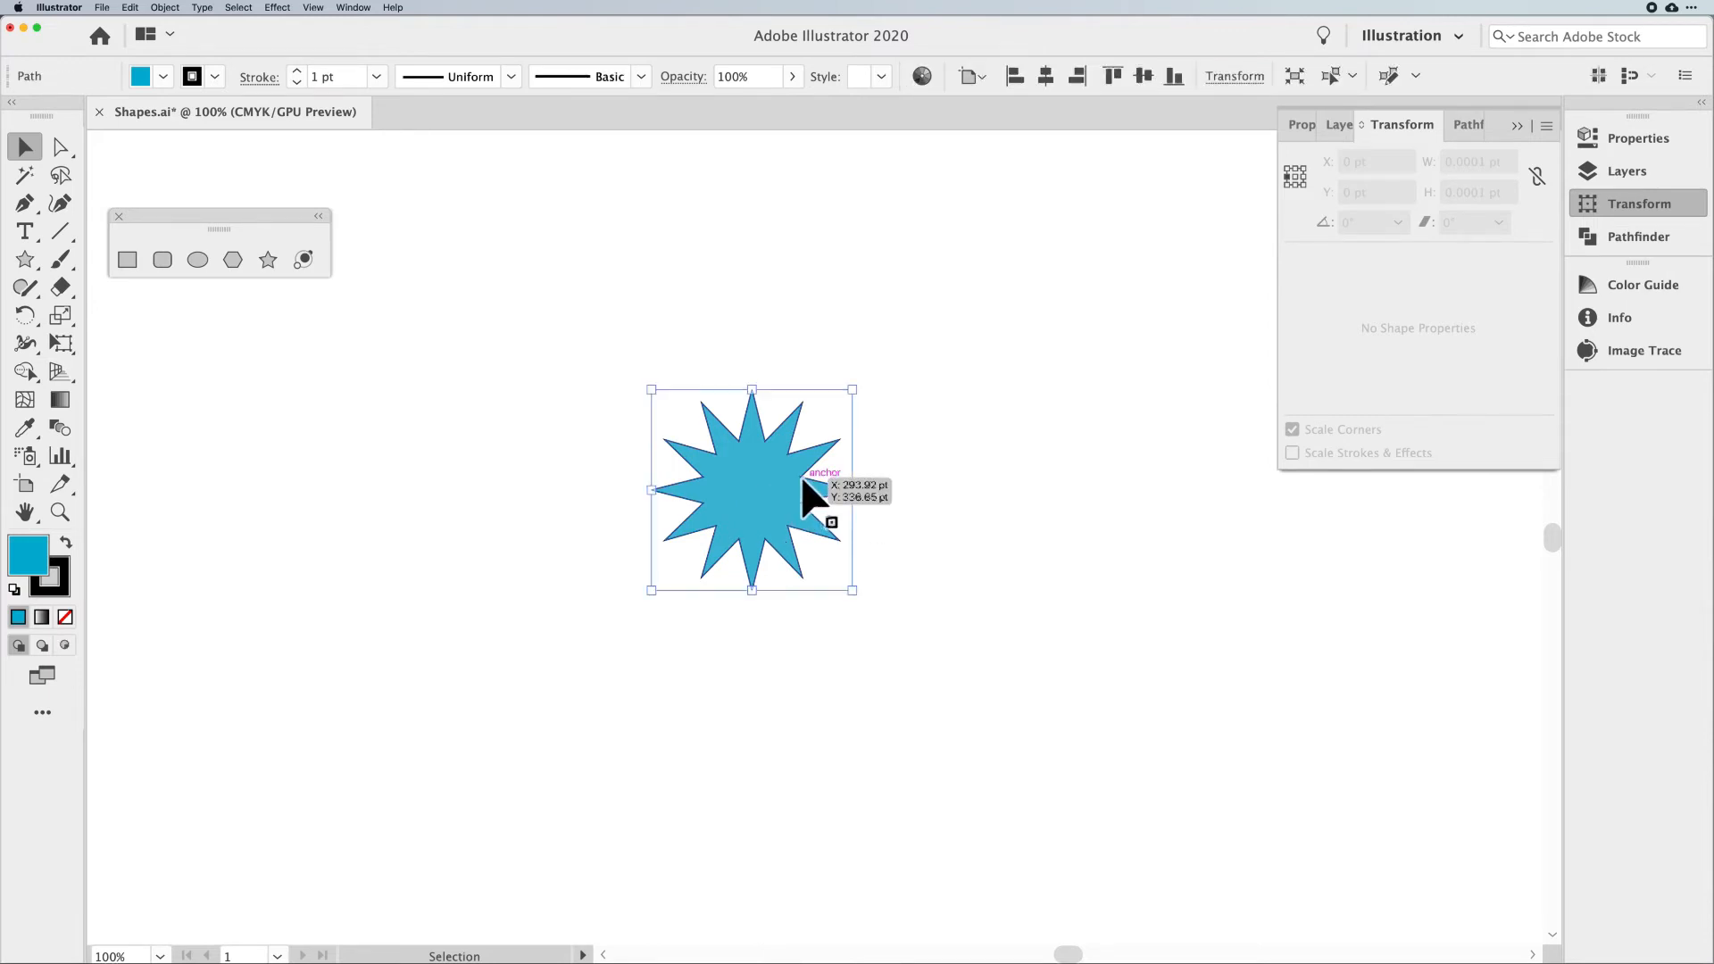
key("Delete")
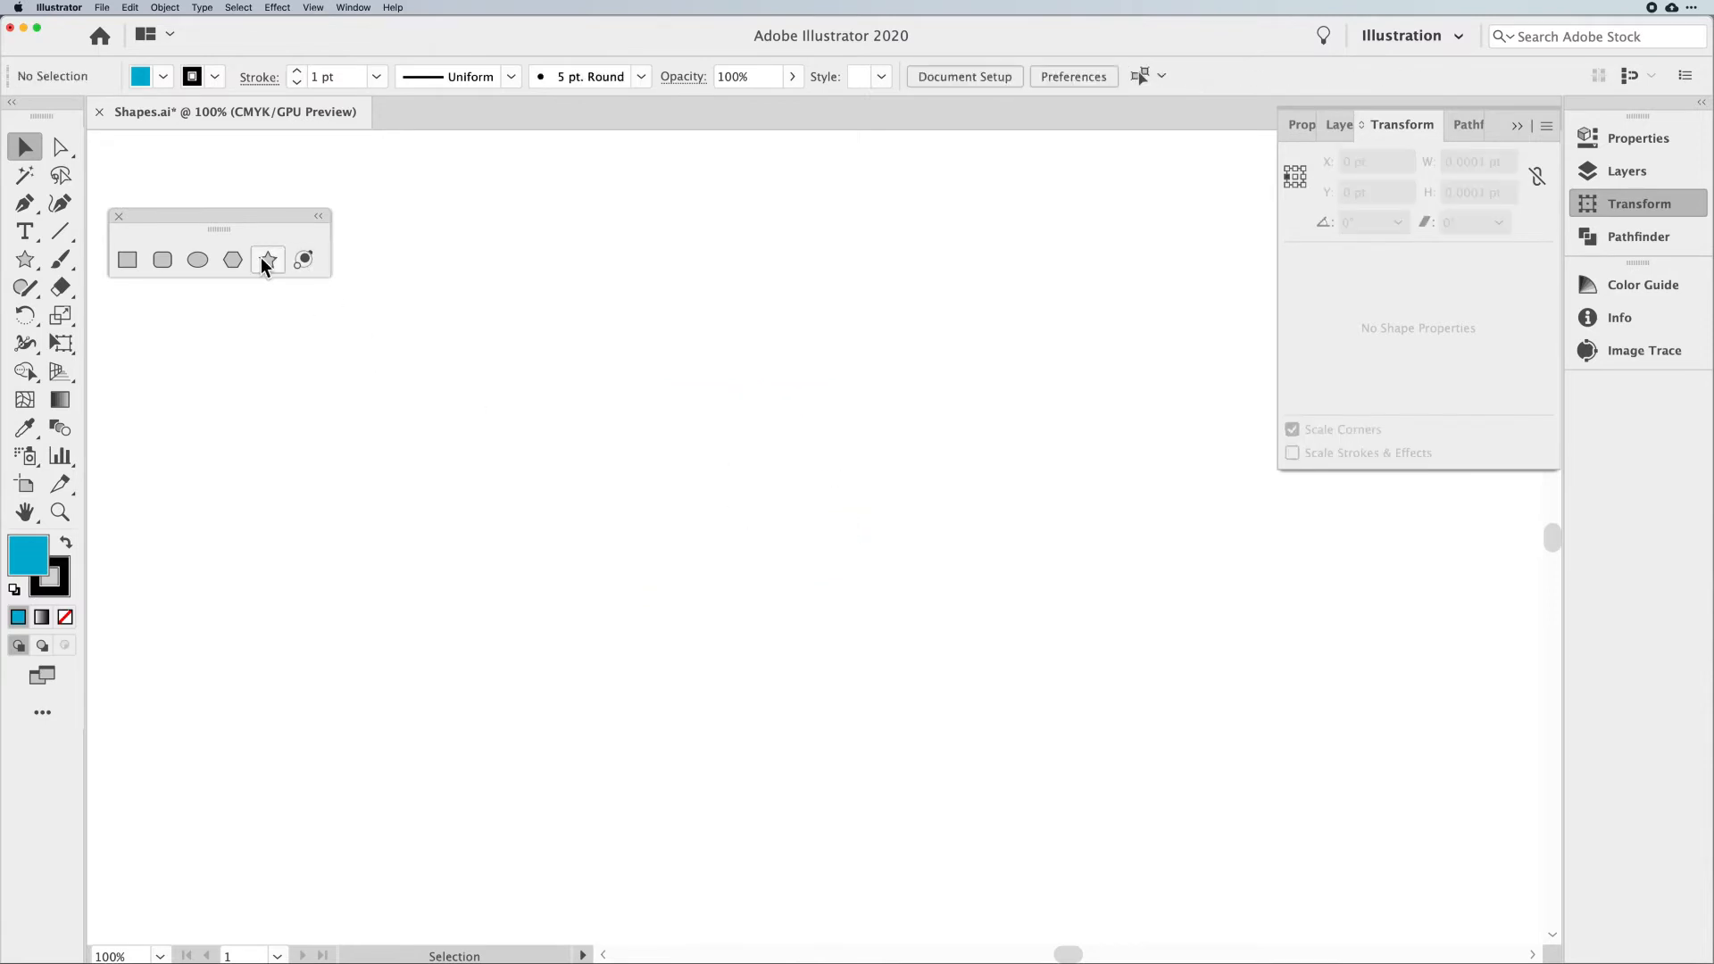
Create a five-pointed star with Radius 1 of 100 pt and Radius 2 of 50 pt, and delete it
left_click(267, 259)
left_click(736, 515)
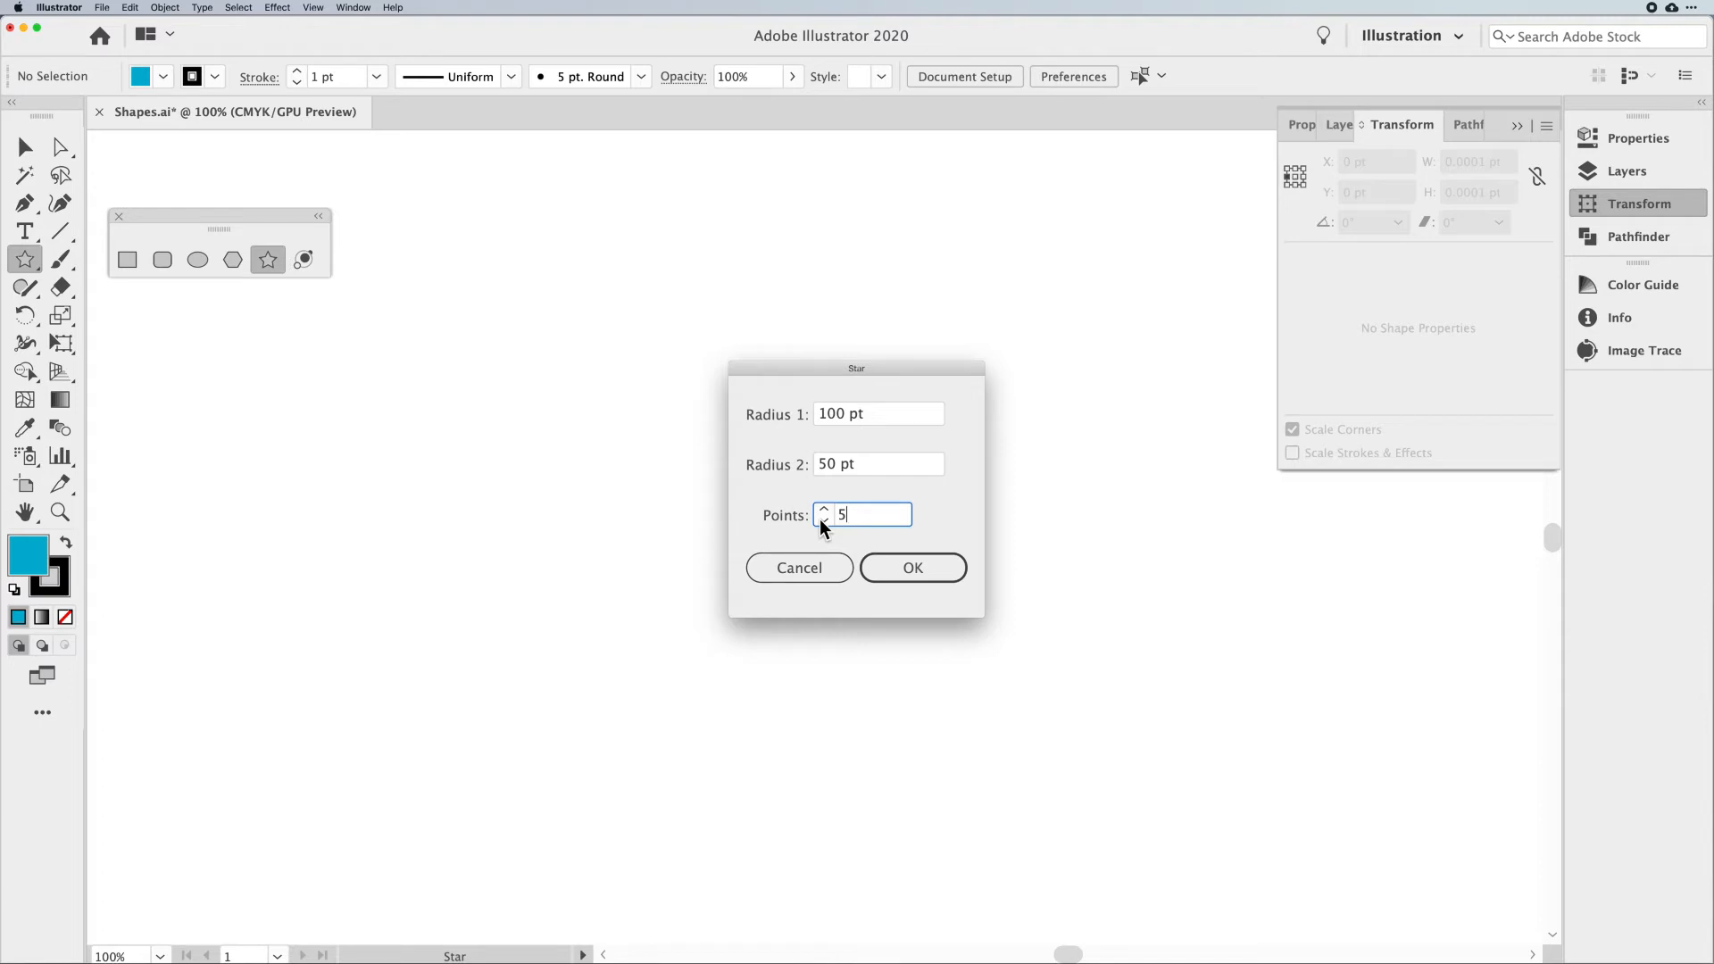
left_click(907, 566)
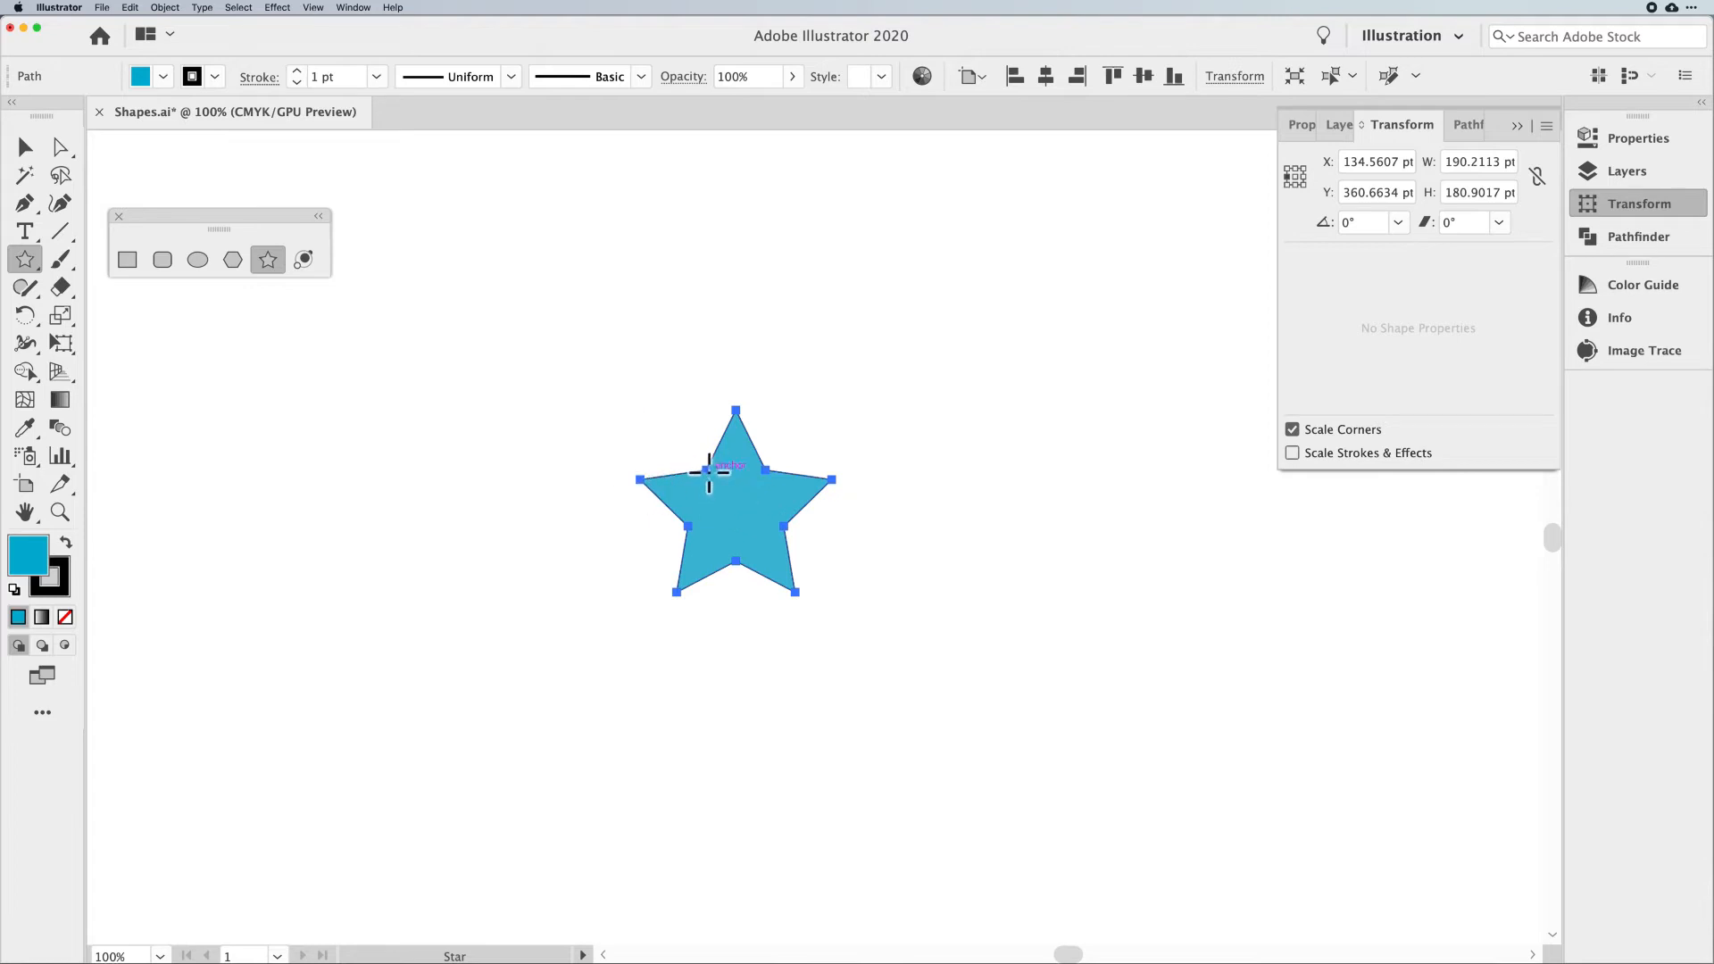
key("Delete")
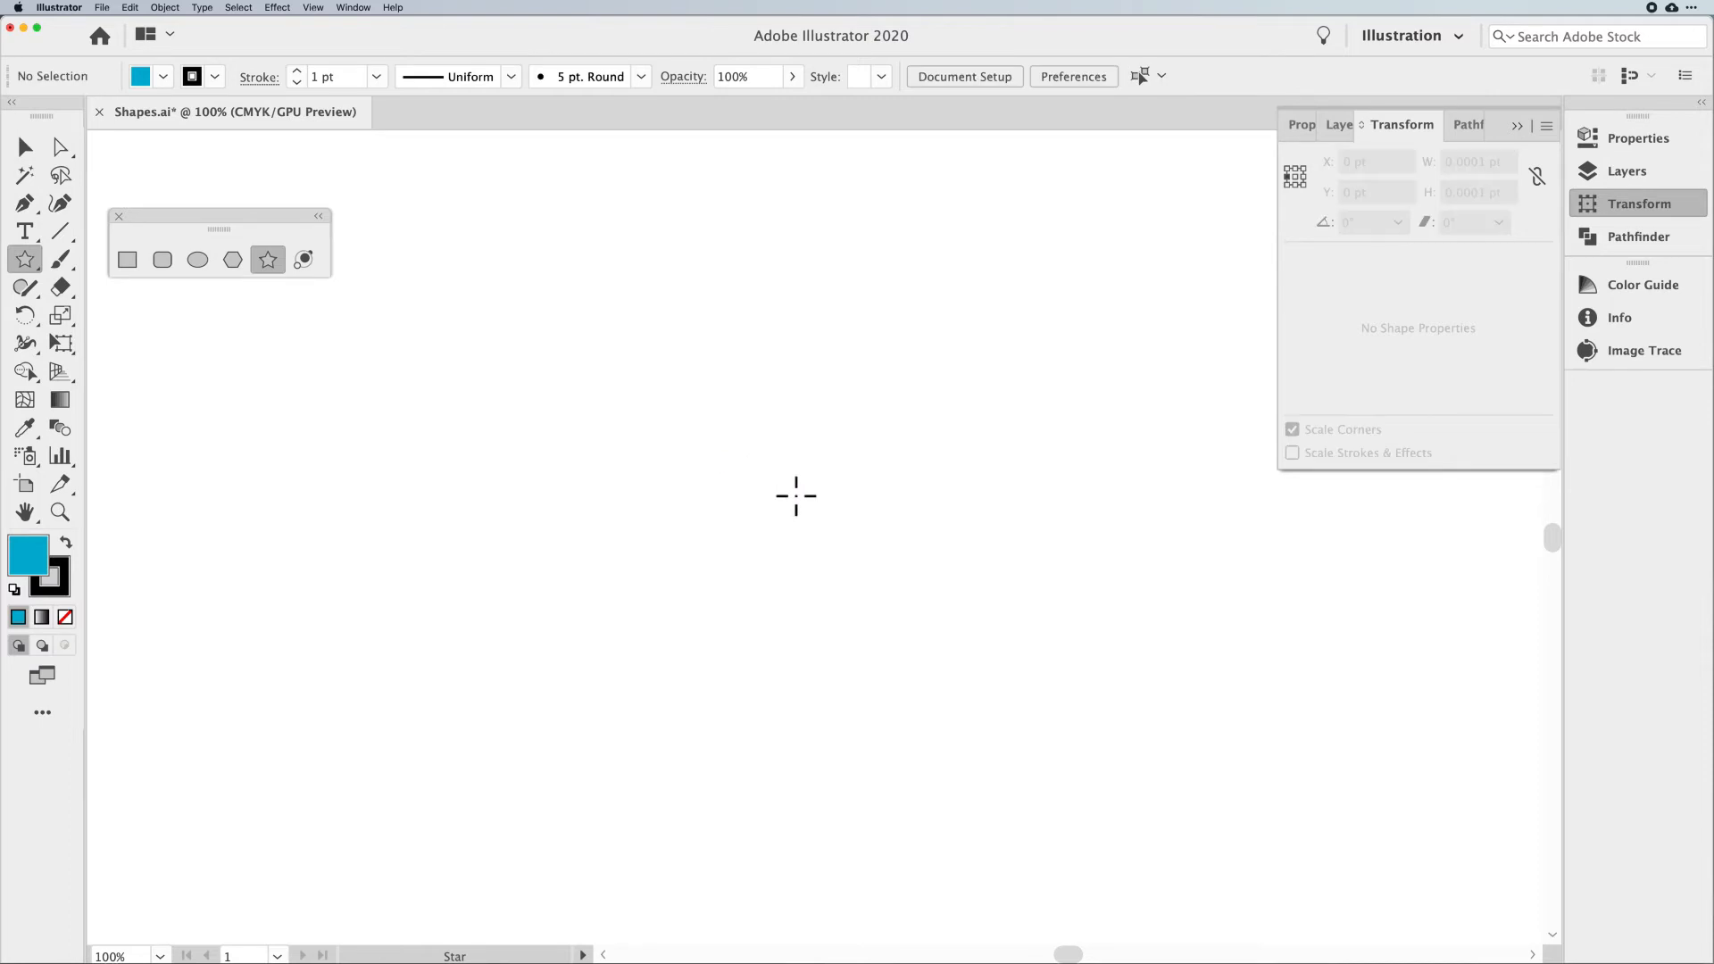
Create a five-pointed star with Radius 1 of 100 pt and Radius 2 of 35 pt using exact dimensions
left_click(792, 490)
left_click(862, 464)
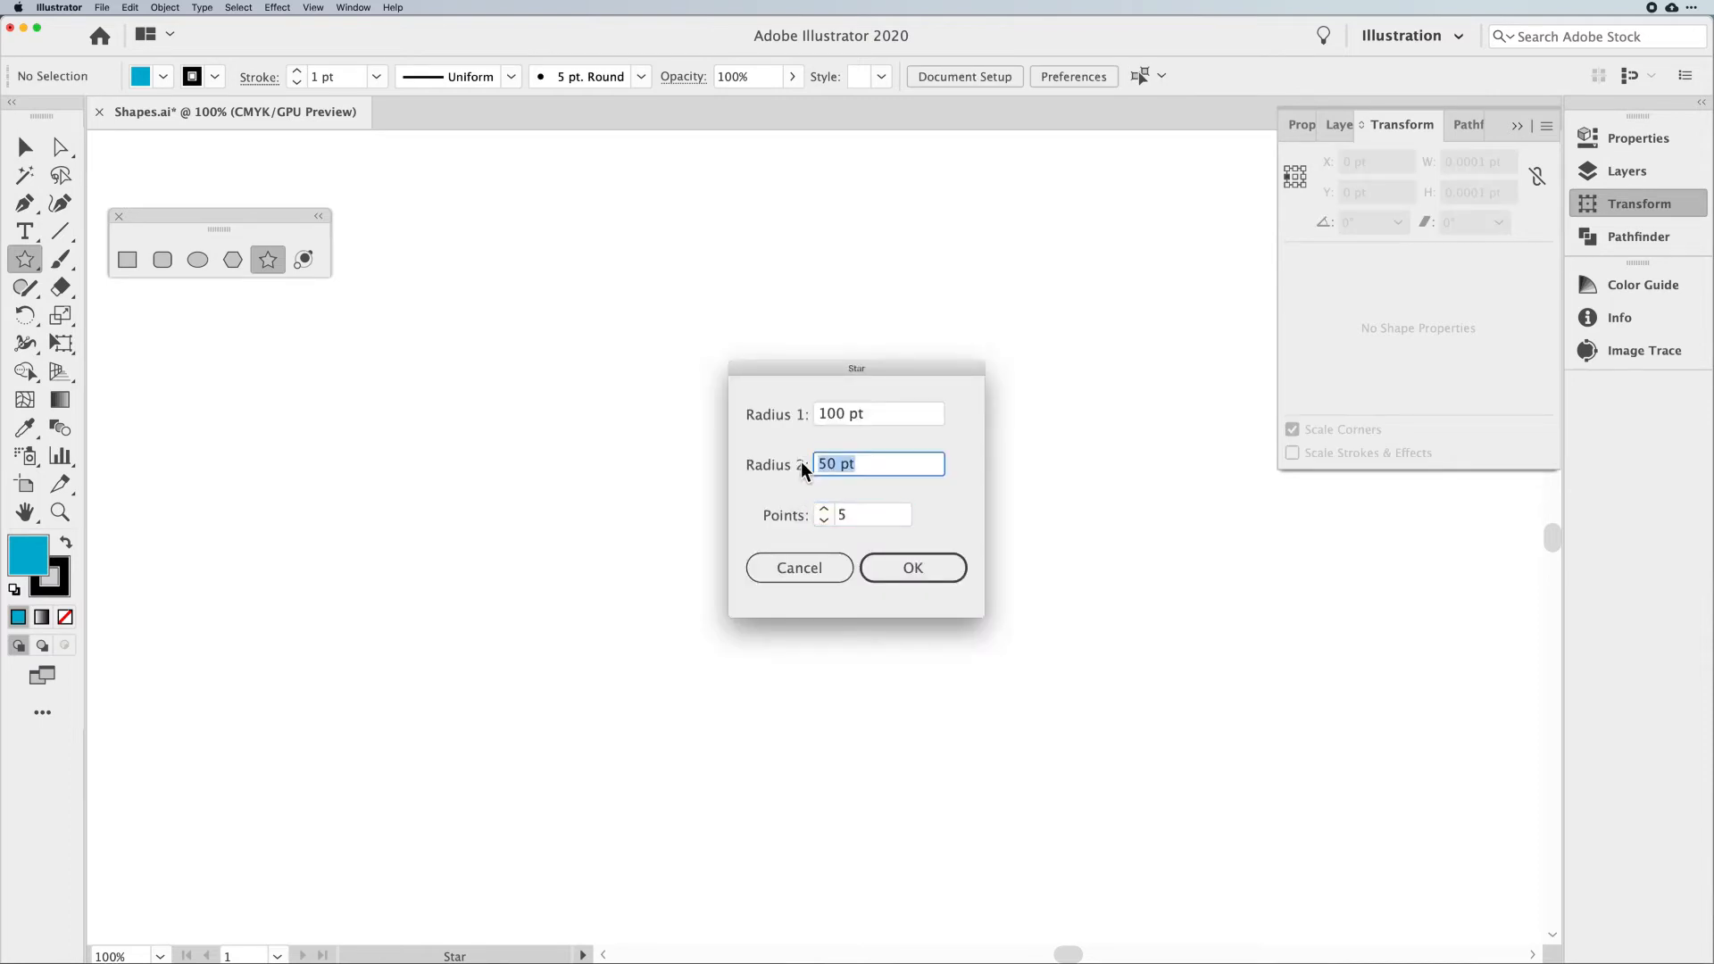
type("35")
left_click(929, 568)
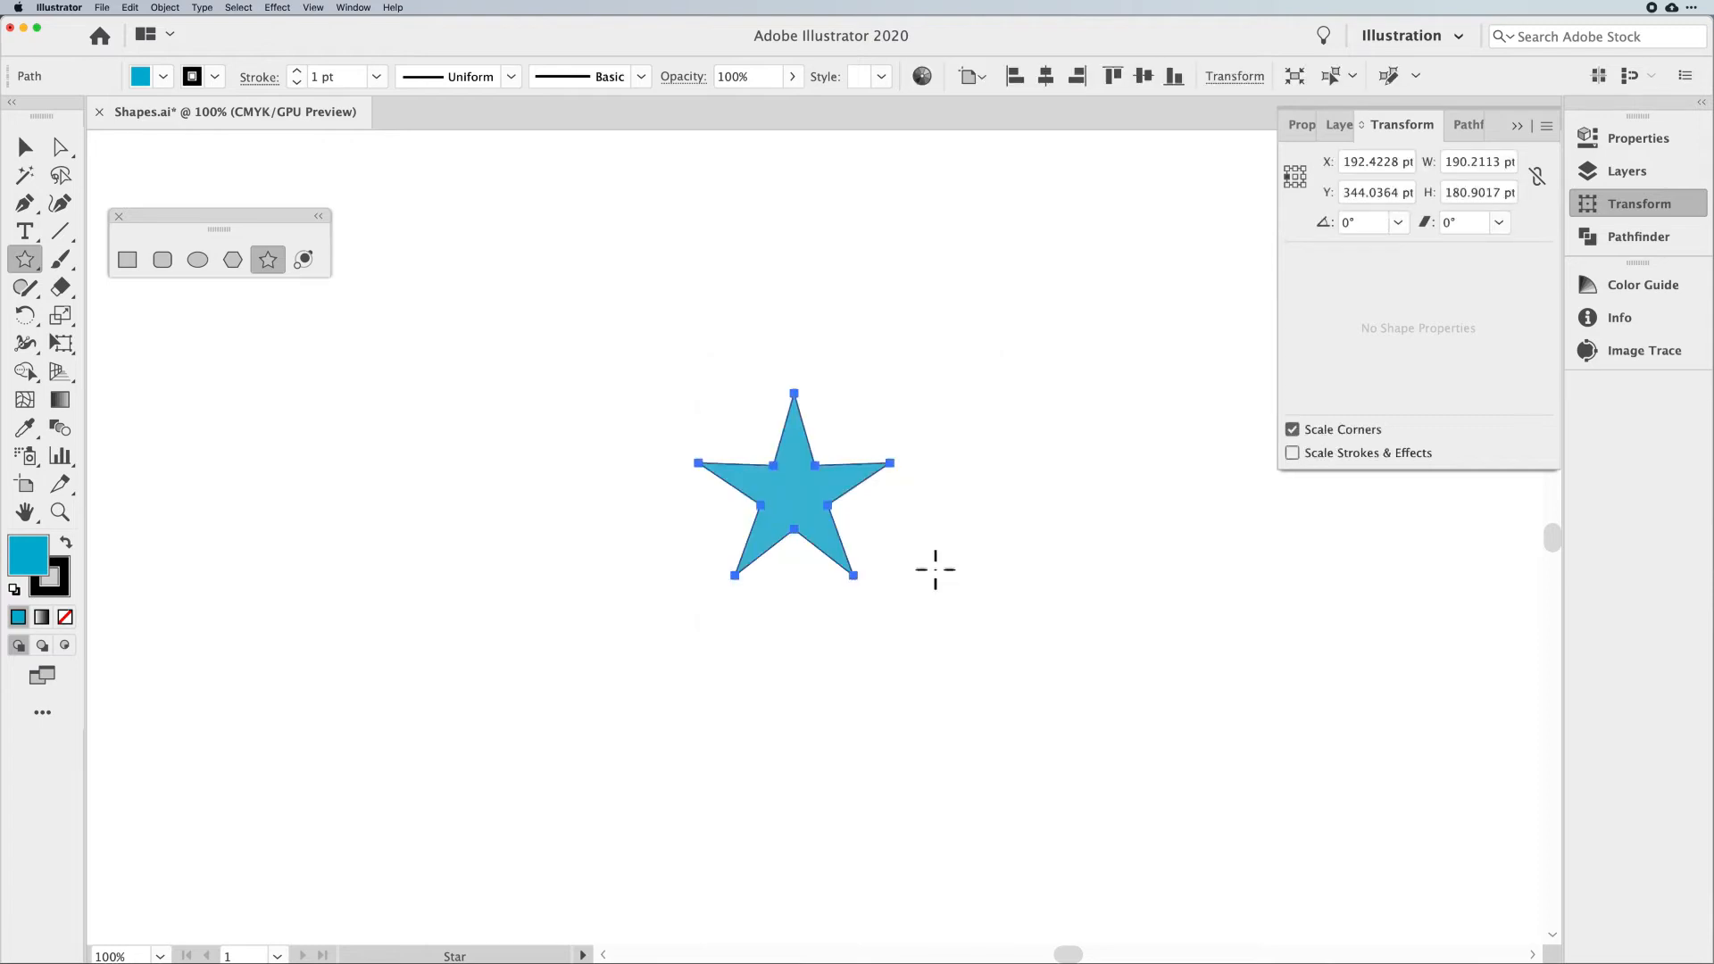
Deselect the five-pointed star, reselect it with the Selection tool and delete it
left_click(25, 146)
left_click(487, 437)
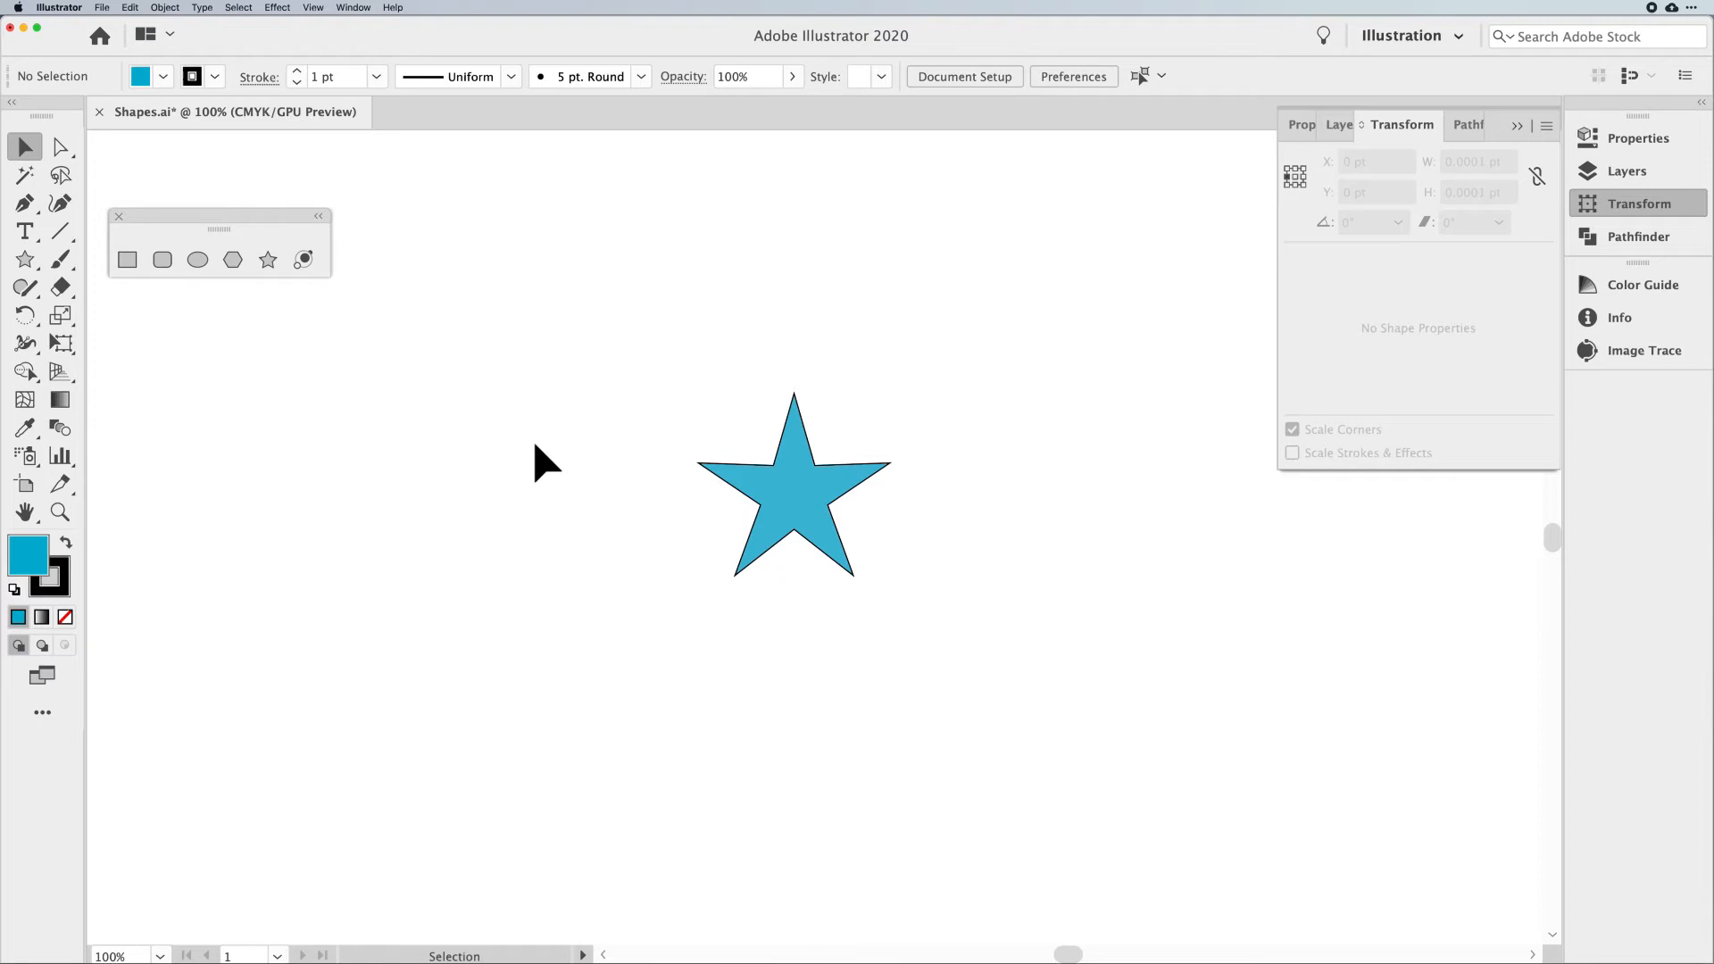
left_click(800, 511)
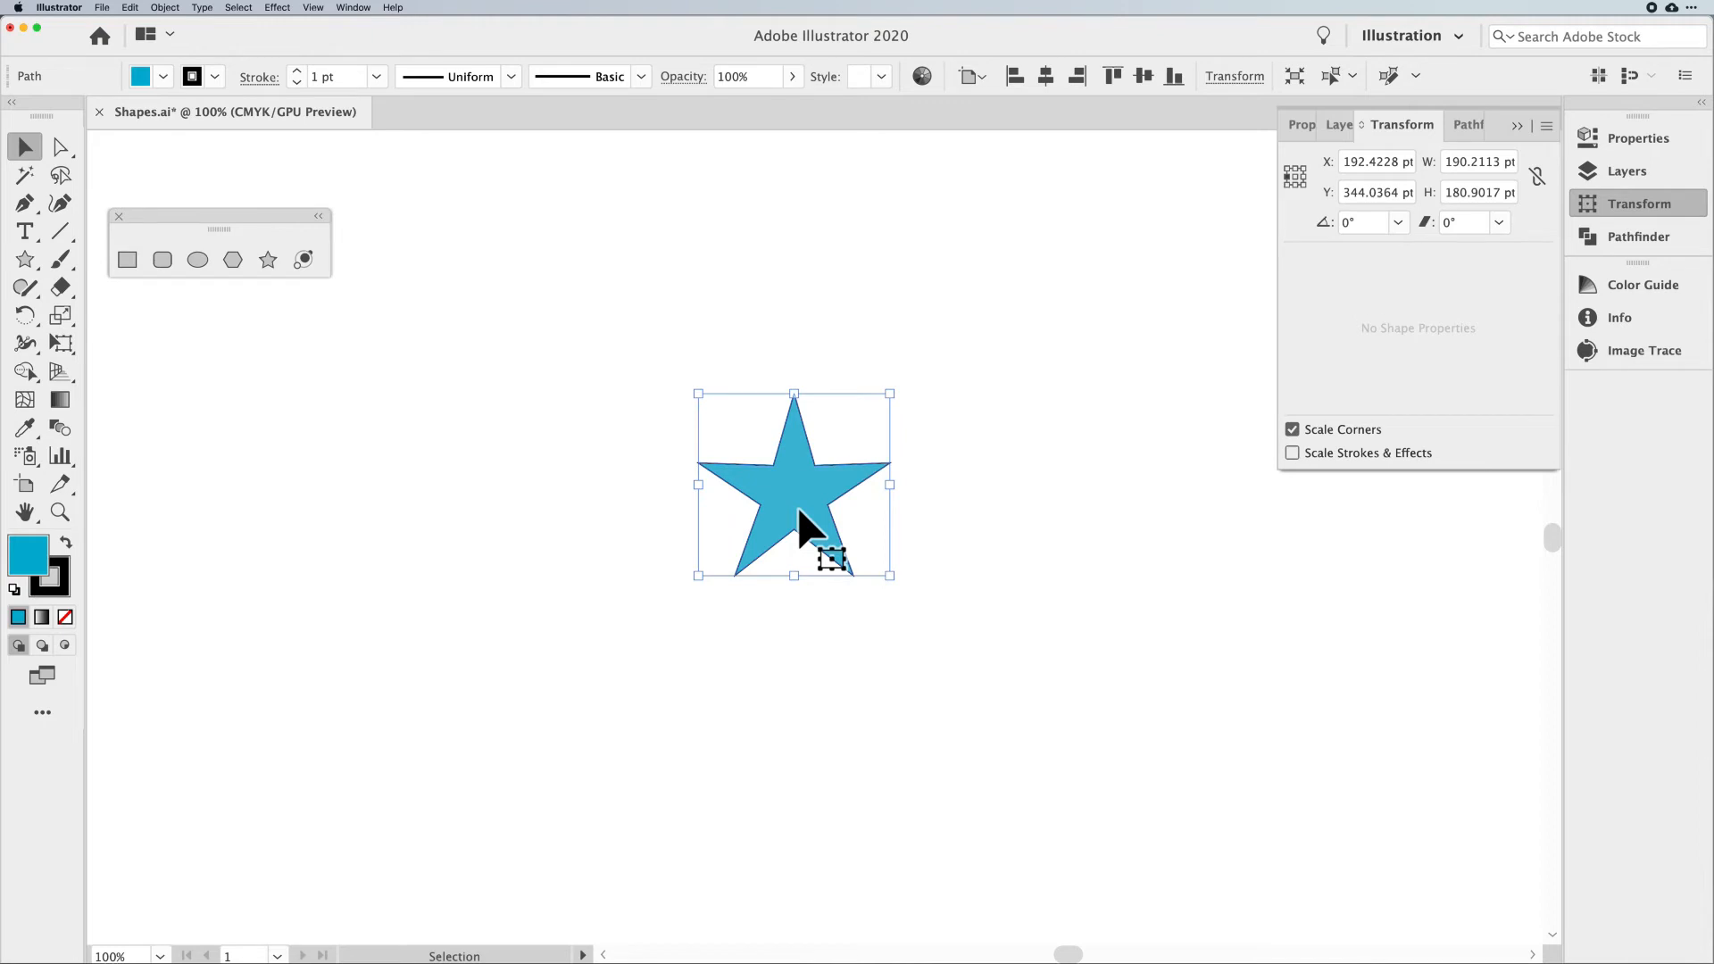
key("Delete")
Create another five-pointed star in the upper middle area with Radius 1 of 100 pt and Radius 2 of 35 pt
left_click(268, 259)
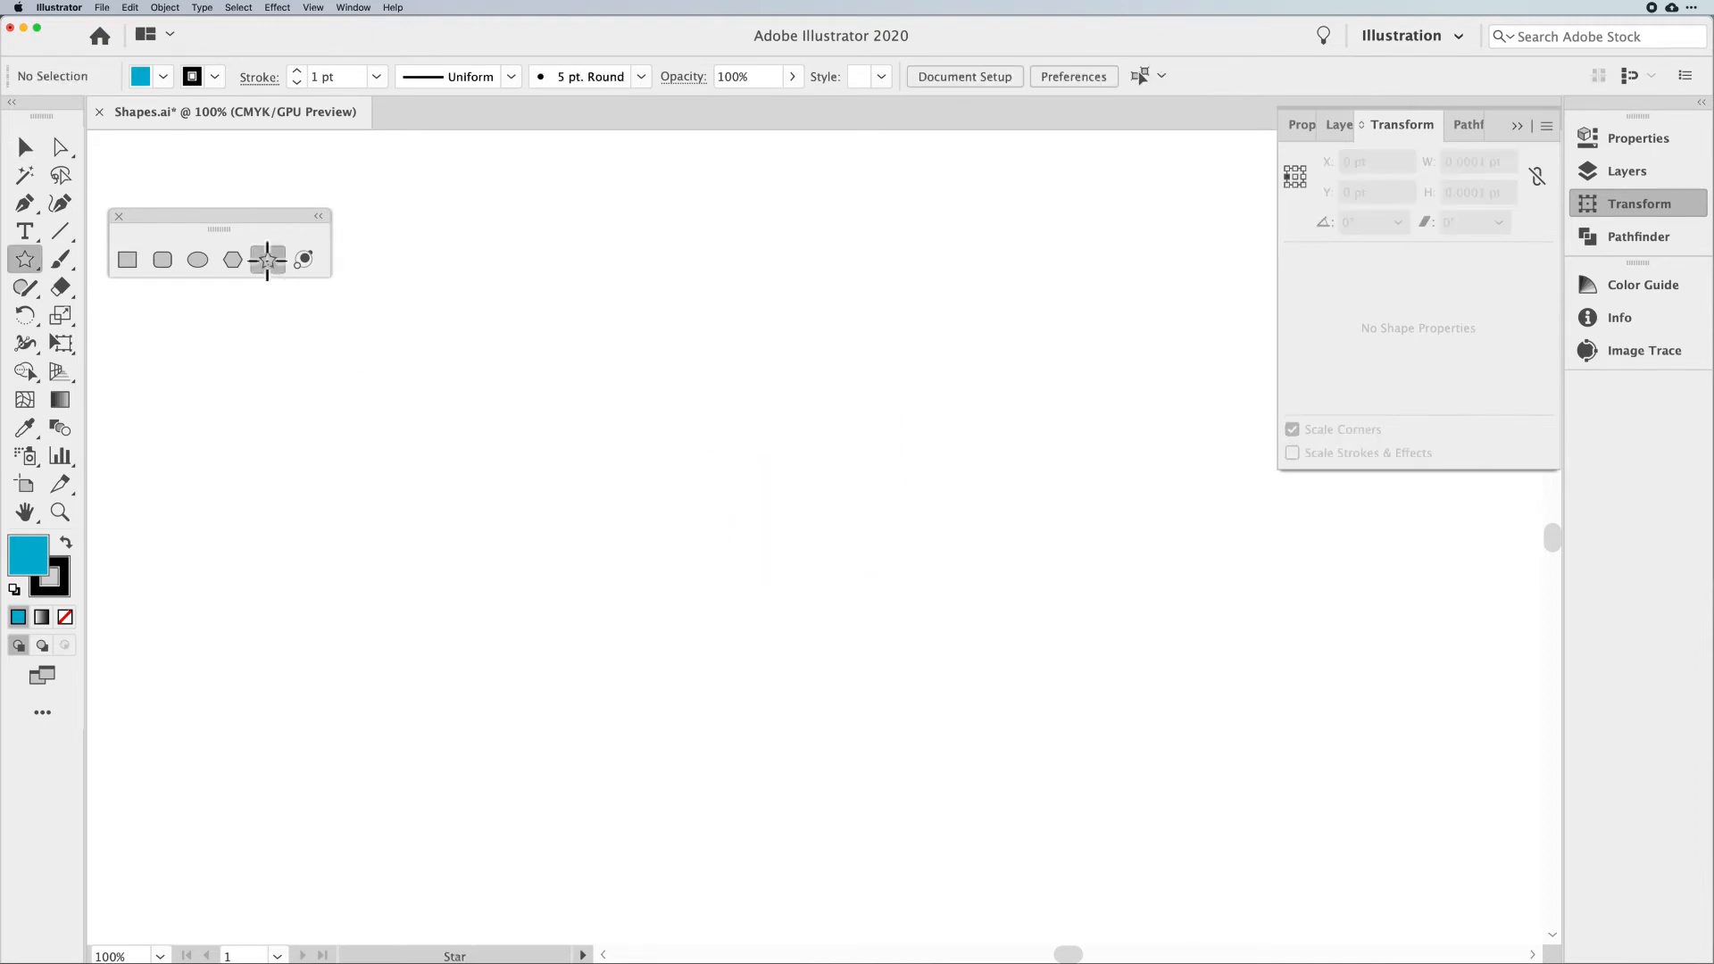
left_click(665, 413)
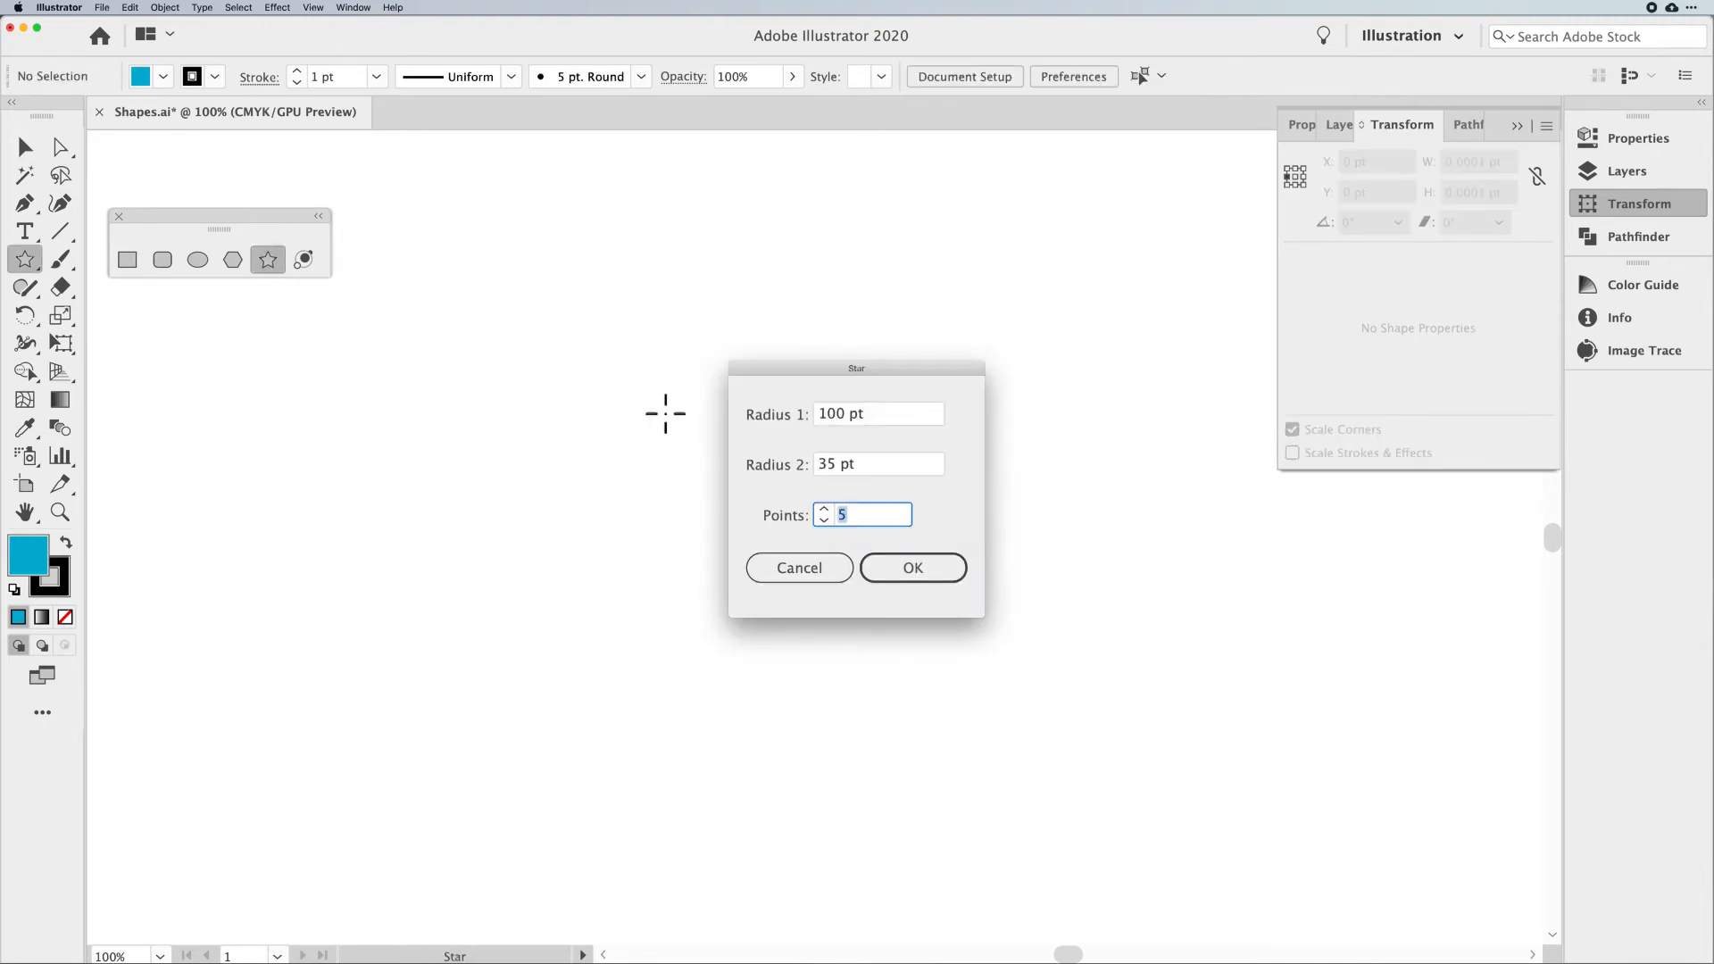
left_click(923, 577)
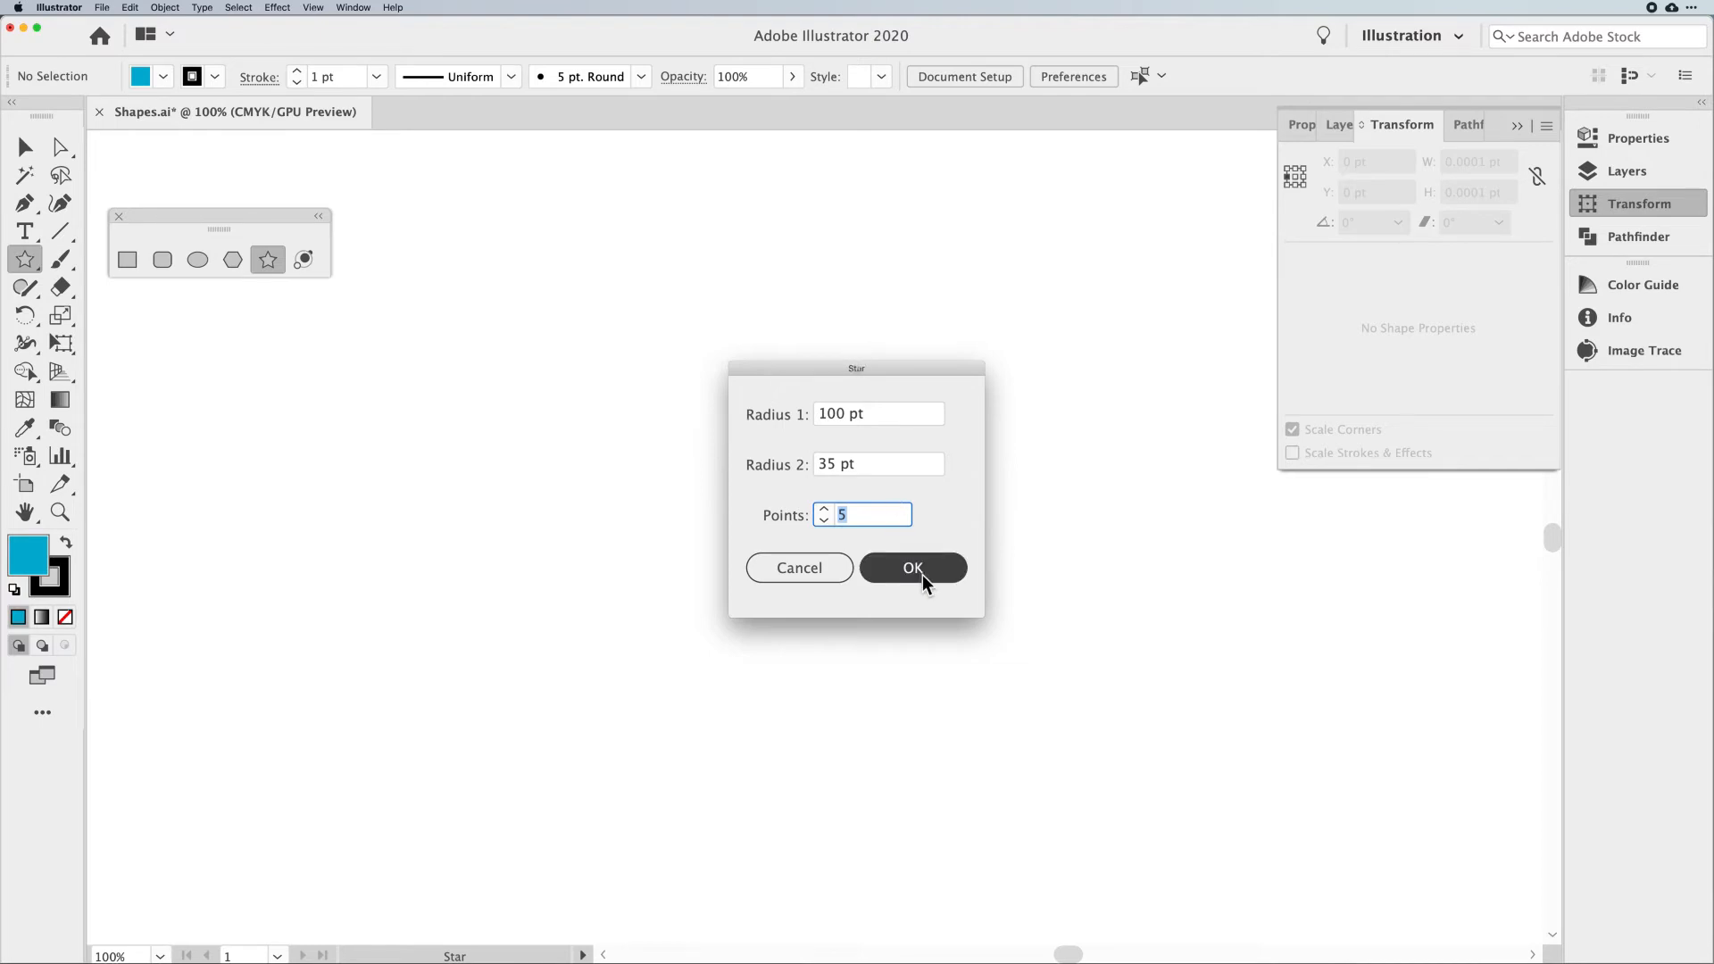
left_click(923, 575)
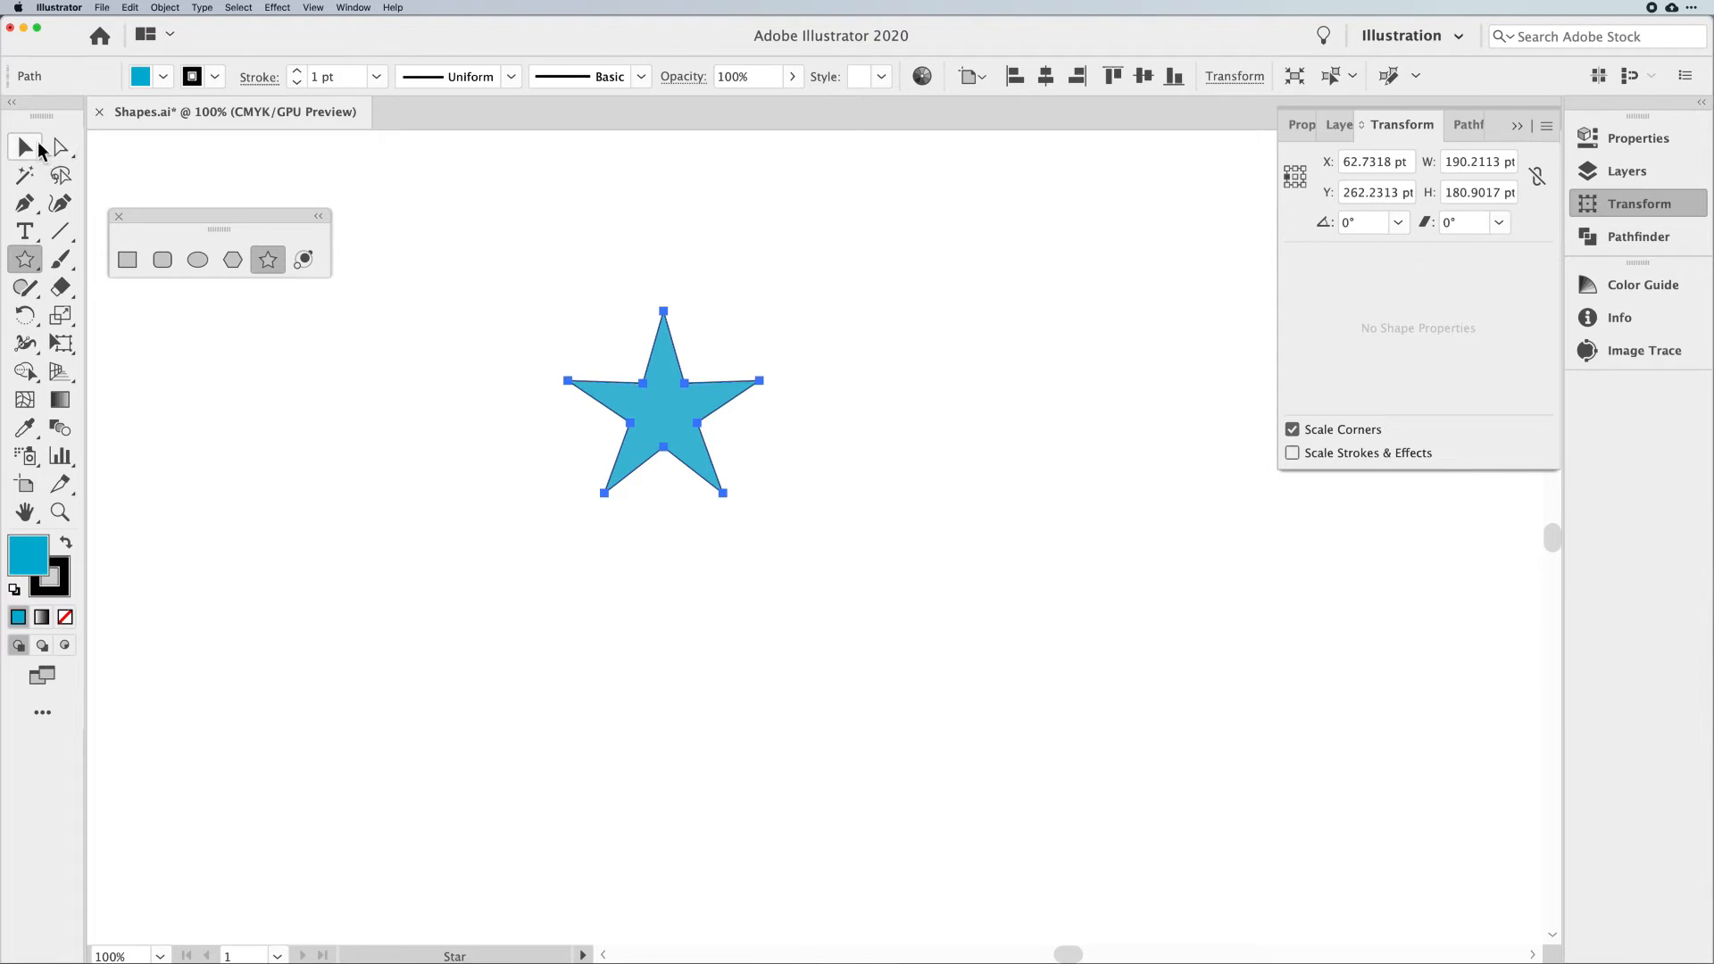
left_click(26, 148)
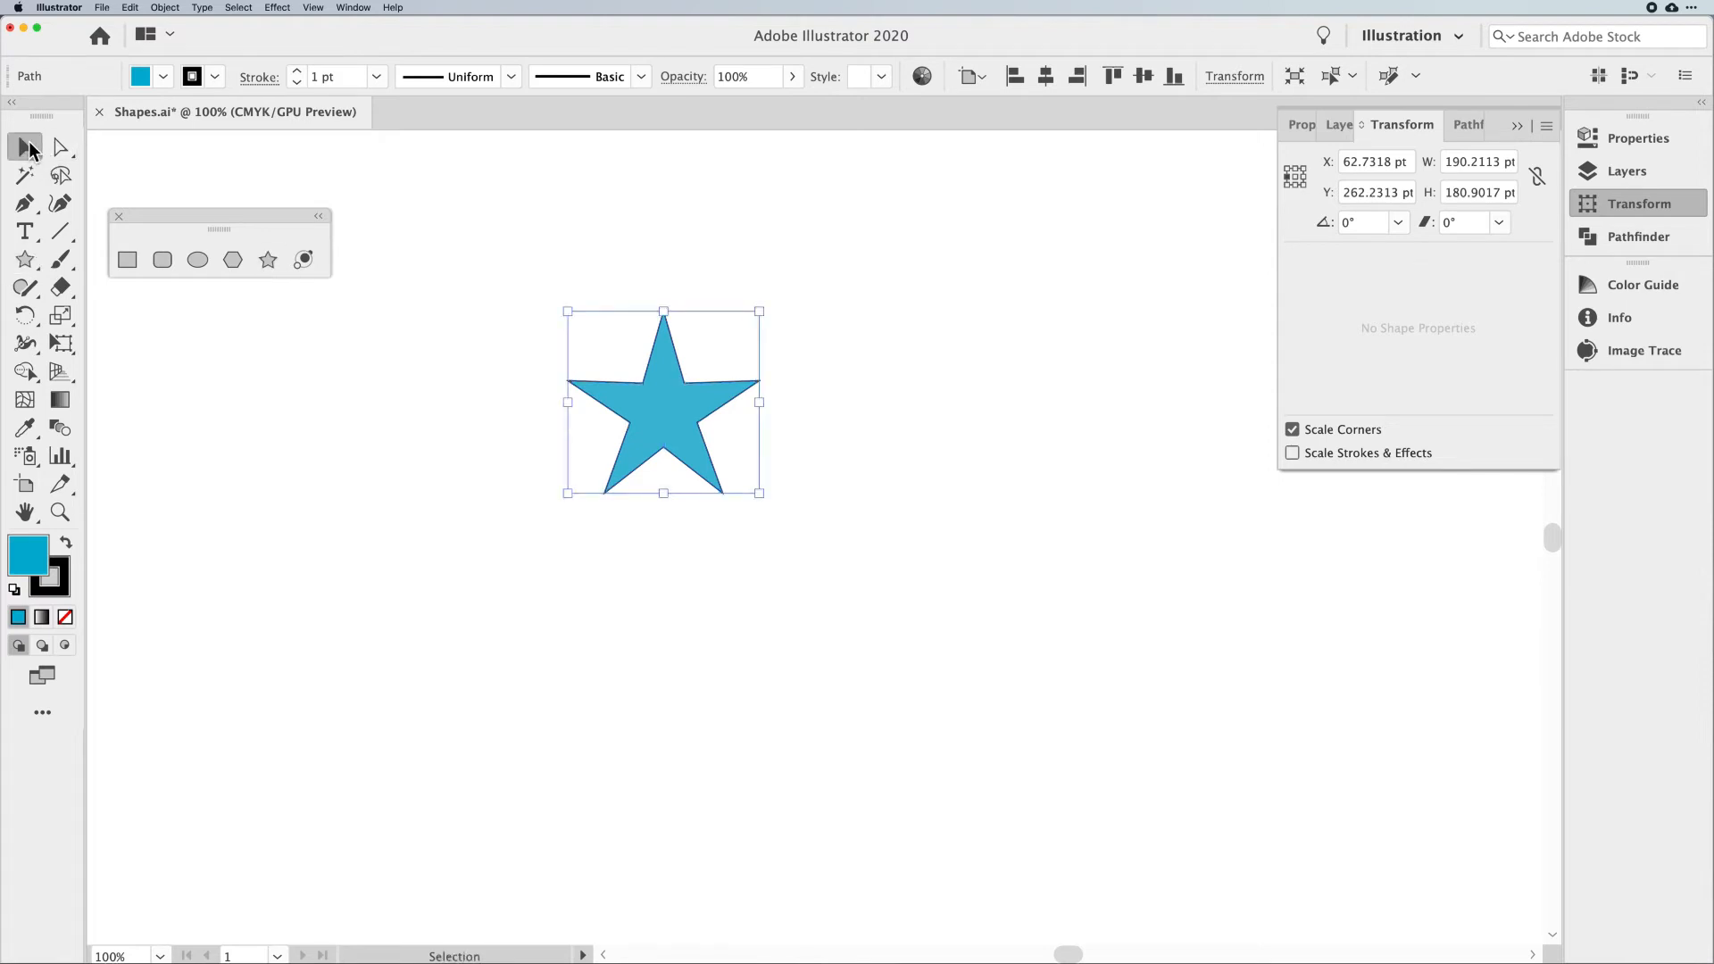
Draw a tilted seven-sided polygon about 152 by 150 pt beside the star, and move it slightly downward
left_click(233, 262)
left_click_drag(448, 393, 483, 461)
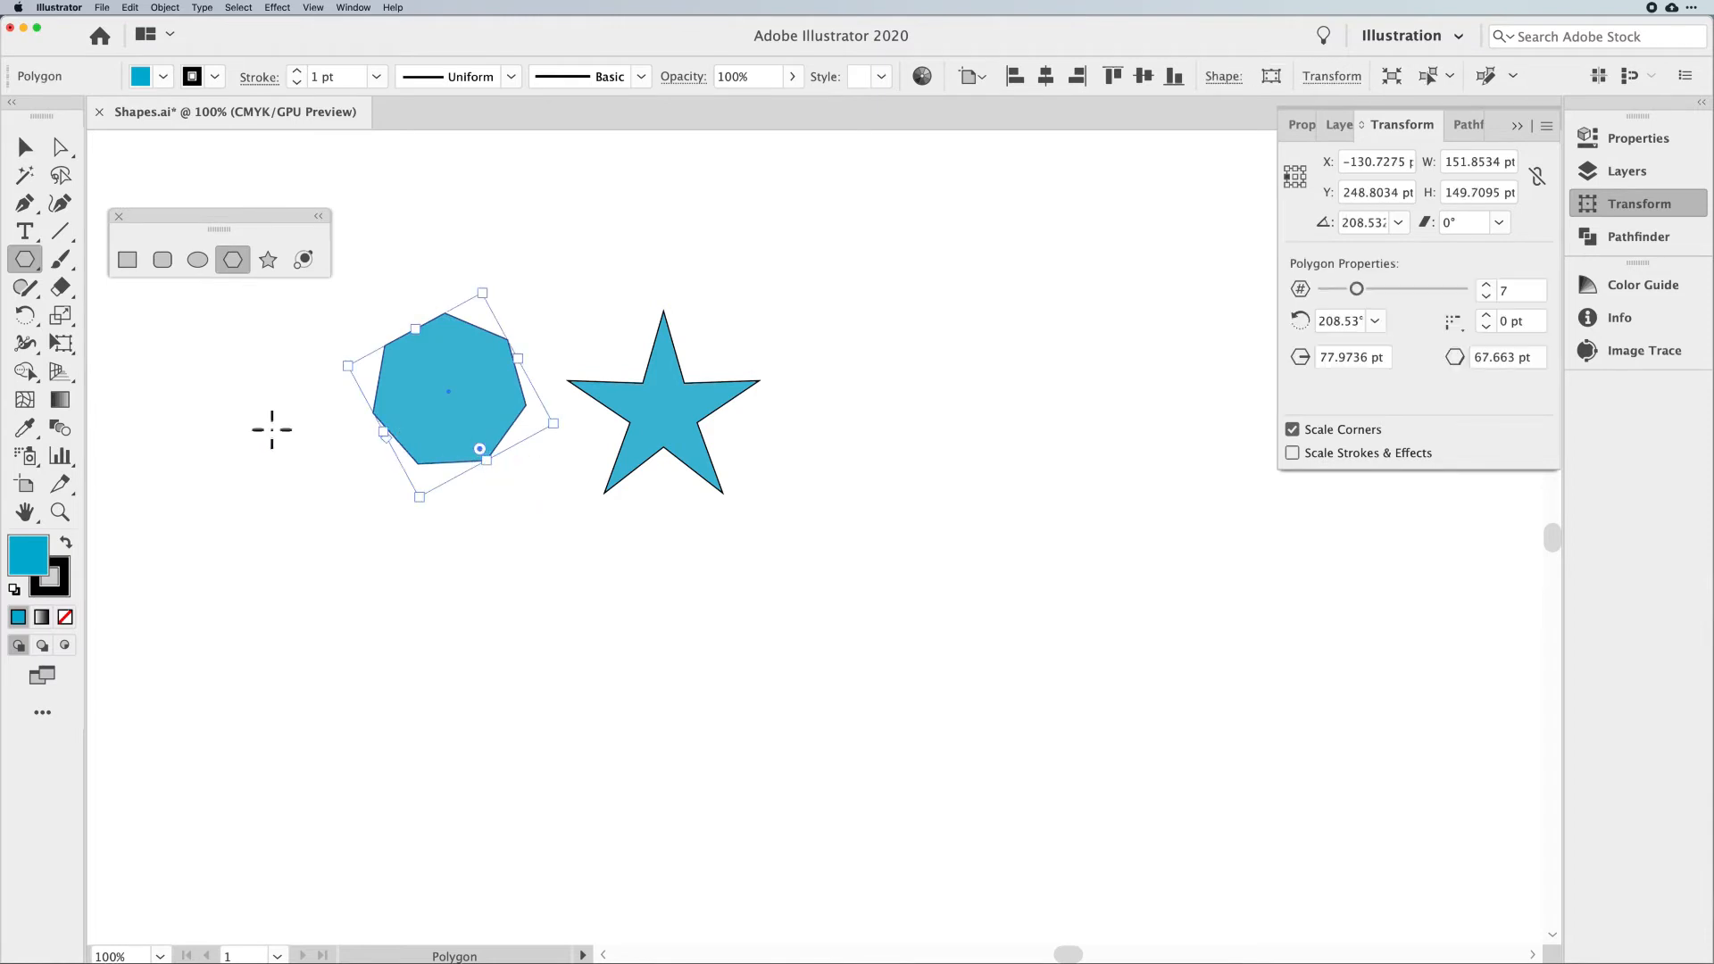
left_click(25, 147)
left_click_drag(405, 356, 404, 371)
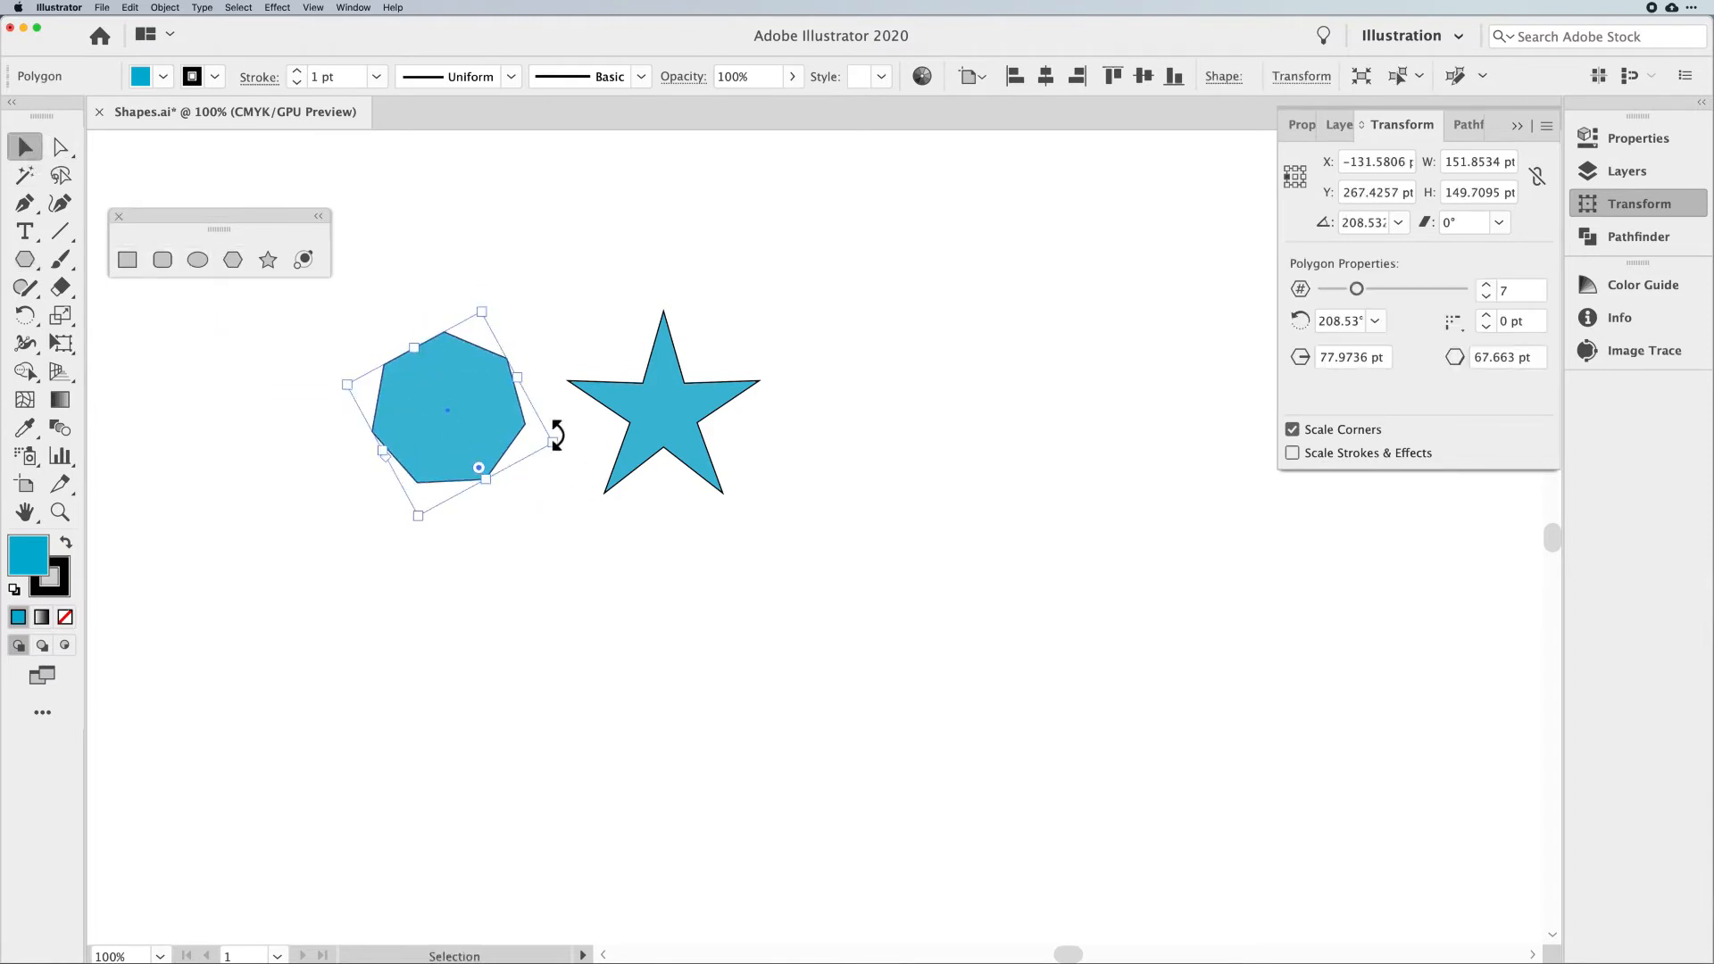
Deselect the polygon and draw a rectangle about 188 by 137 pt from its center, below and right of the star
left_click(624, 613)
left_click(127, 261)
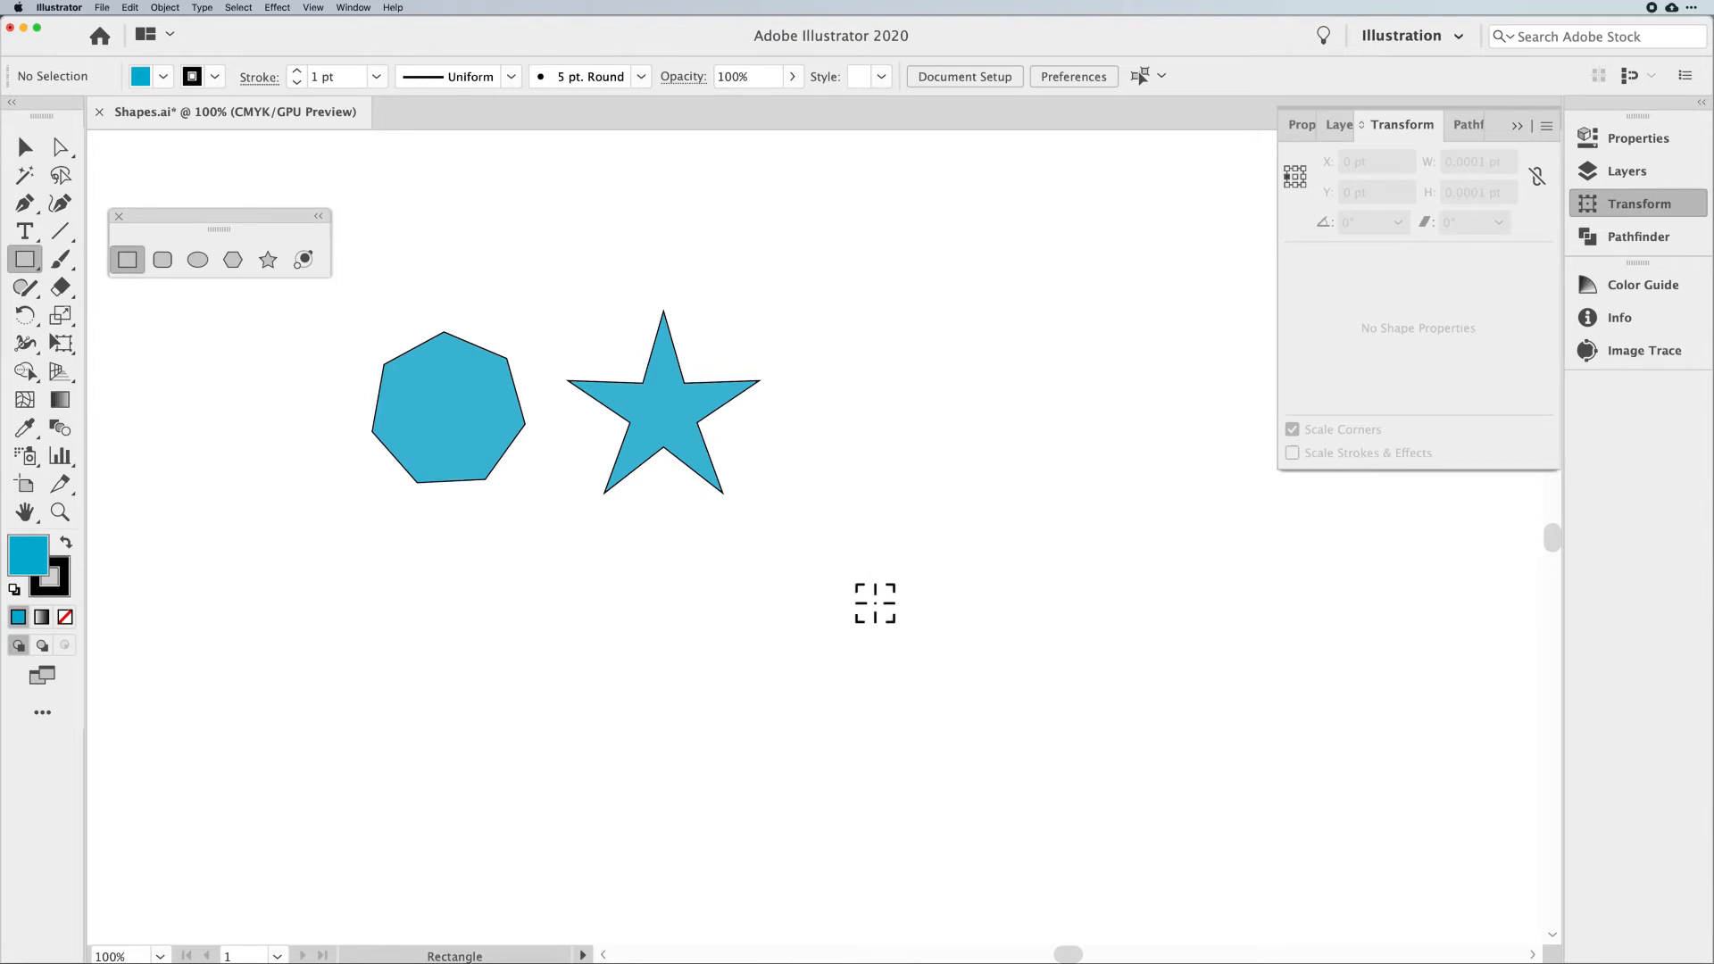
left_click_drag(874, 604, 969, 672)
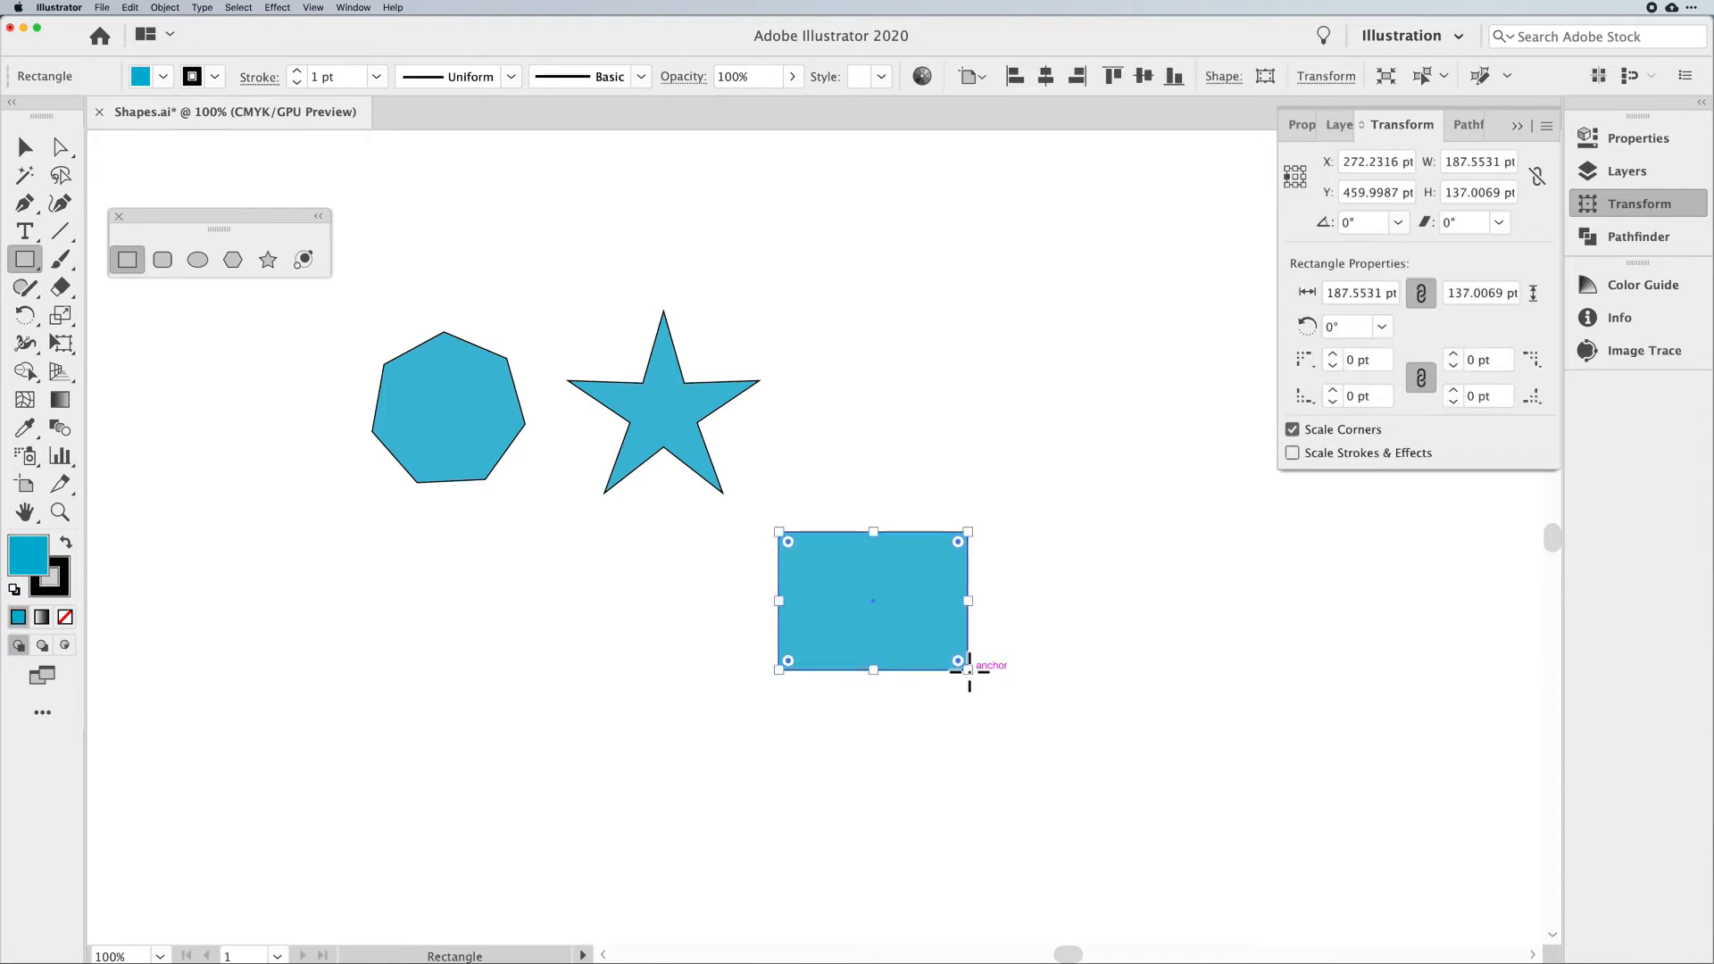
Draw two circles below the polygon and star, one about 121 pt and one about 108 pt in diameter
left_click(198, 259)
left_click_drag(521, 575, 641, 697)
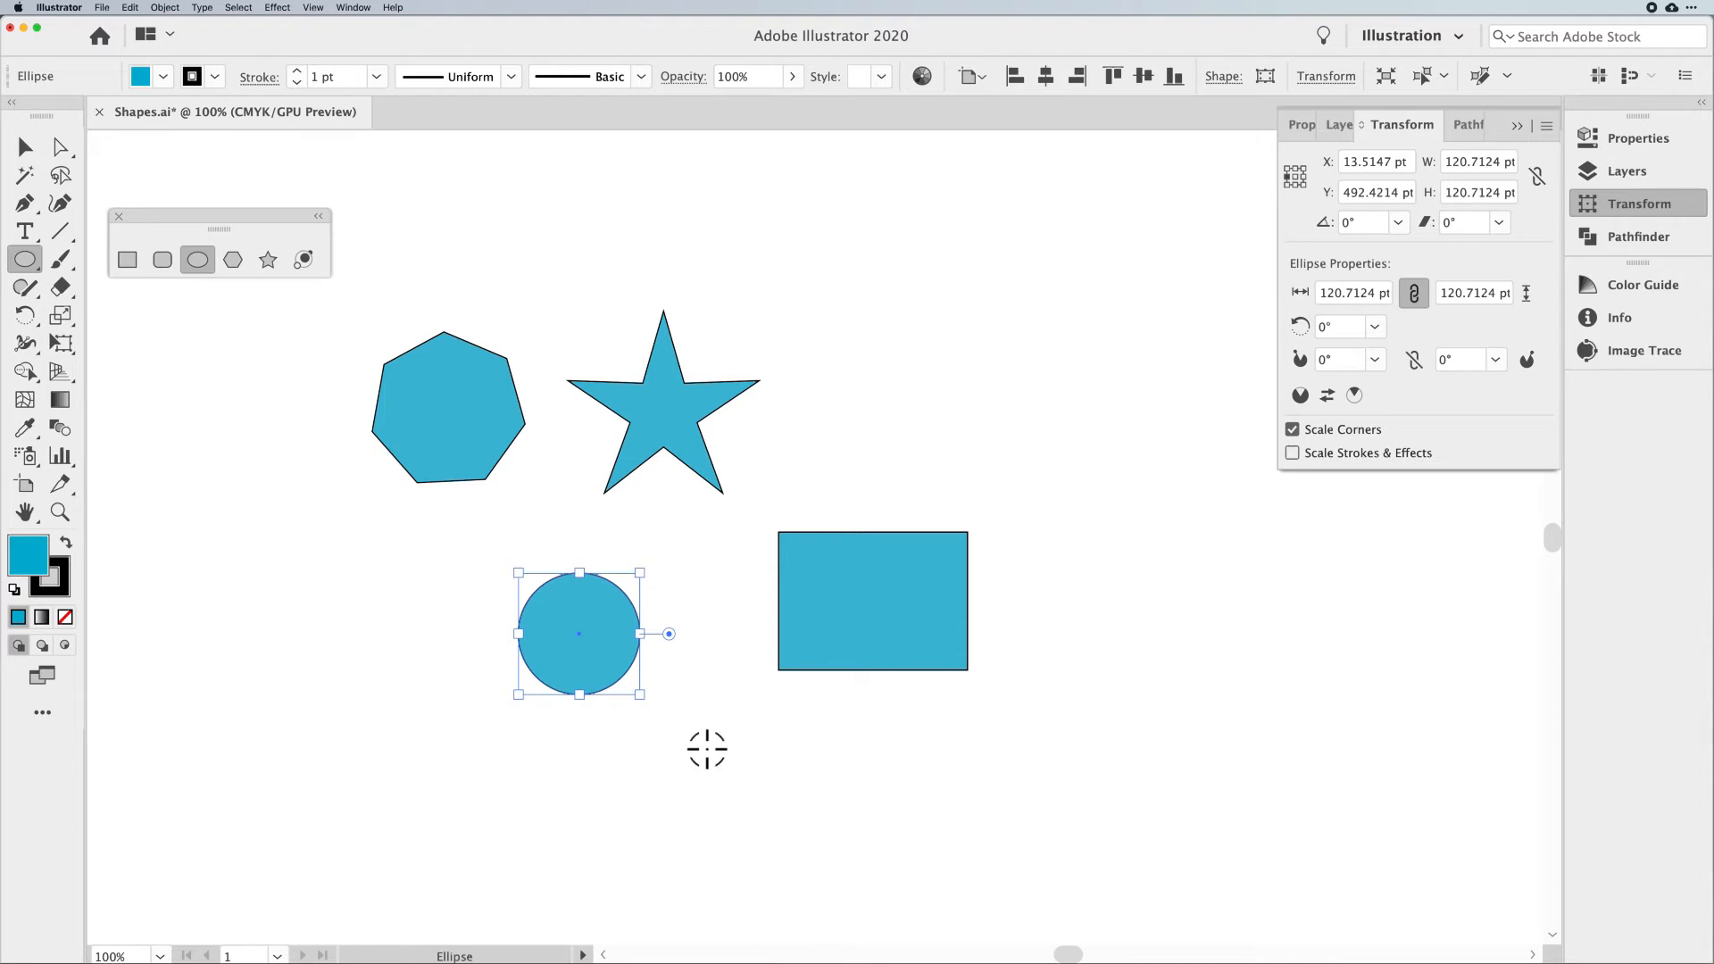
left_click_drag(707, 749, 760, 793)
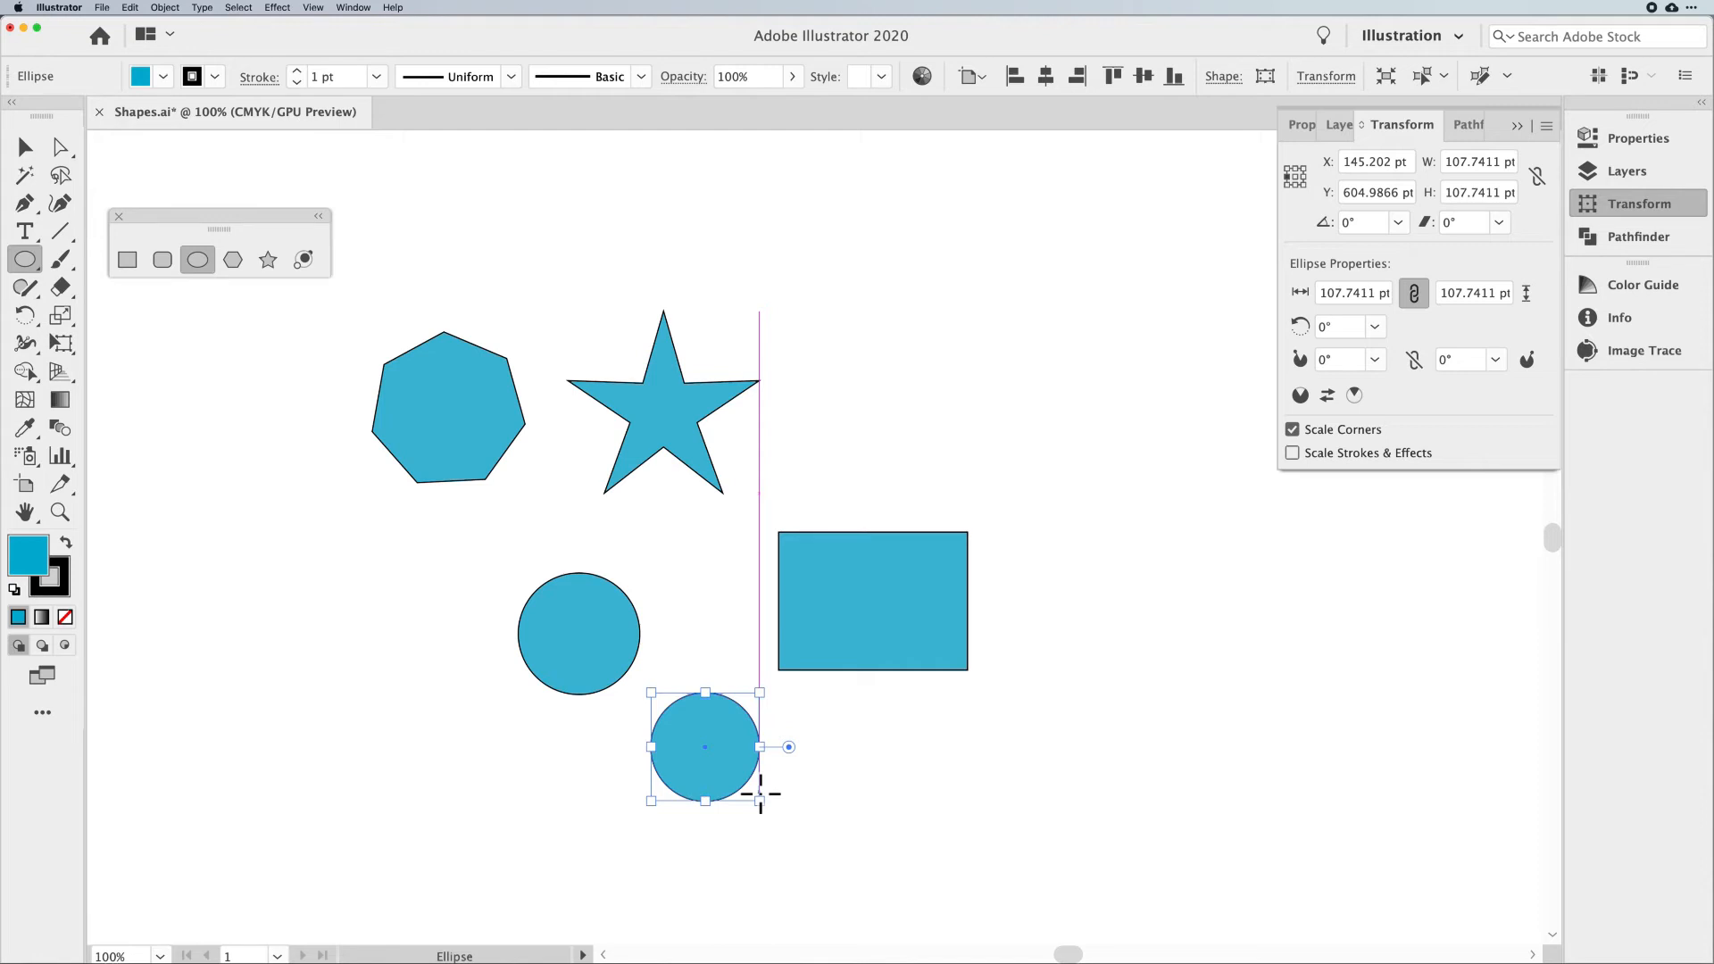
Select the star and detach the Transform panel, placing it as a floating panel above the rectangle
left_click(25, 147)
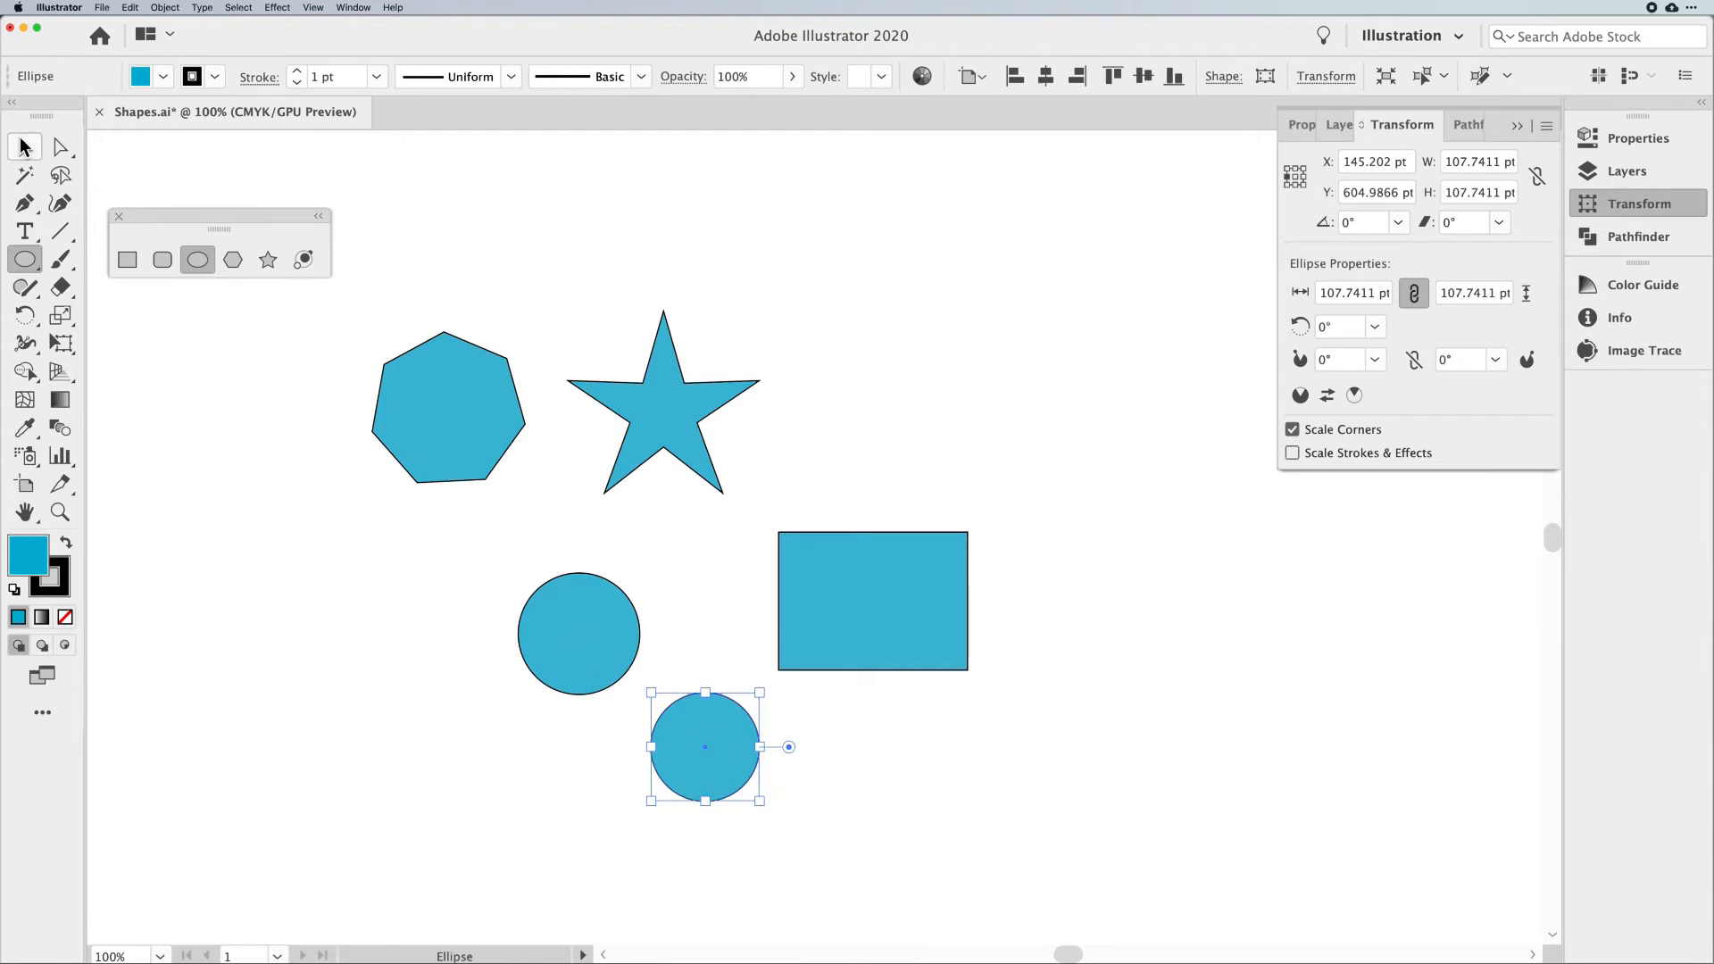
left_click(990, 373)
left_click(642, 395)
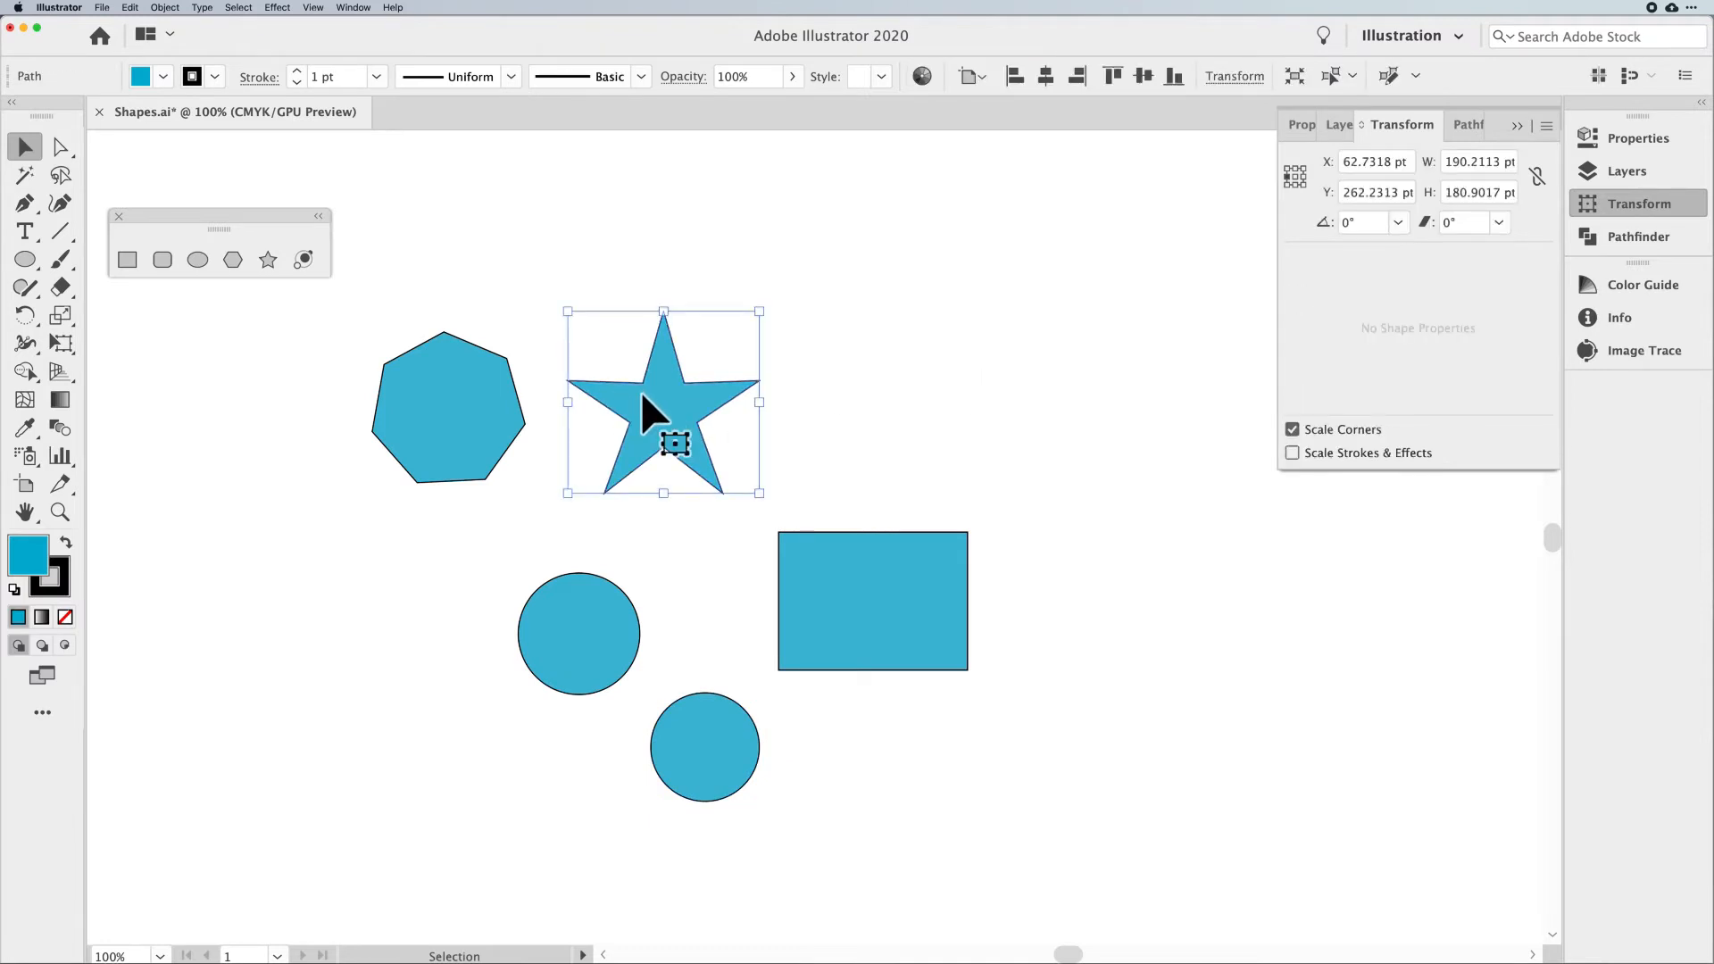
left_click_drag(1392, 126, 967, 191)
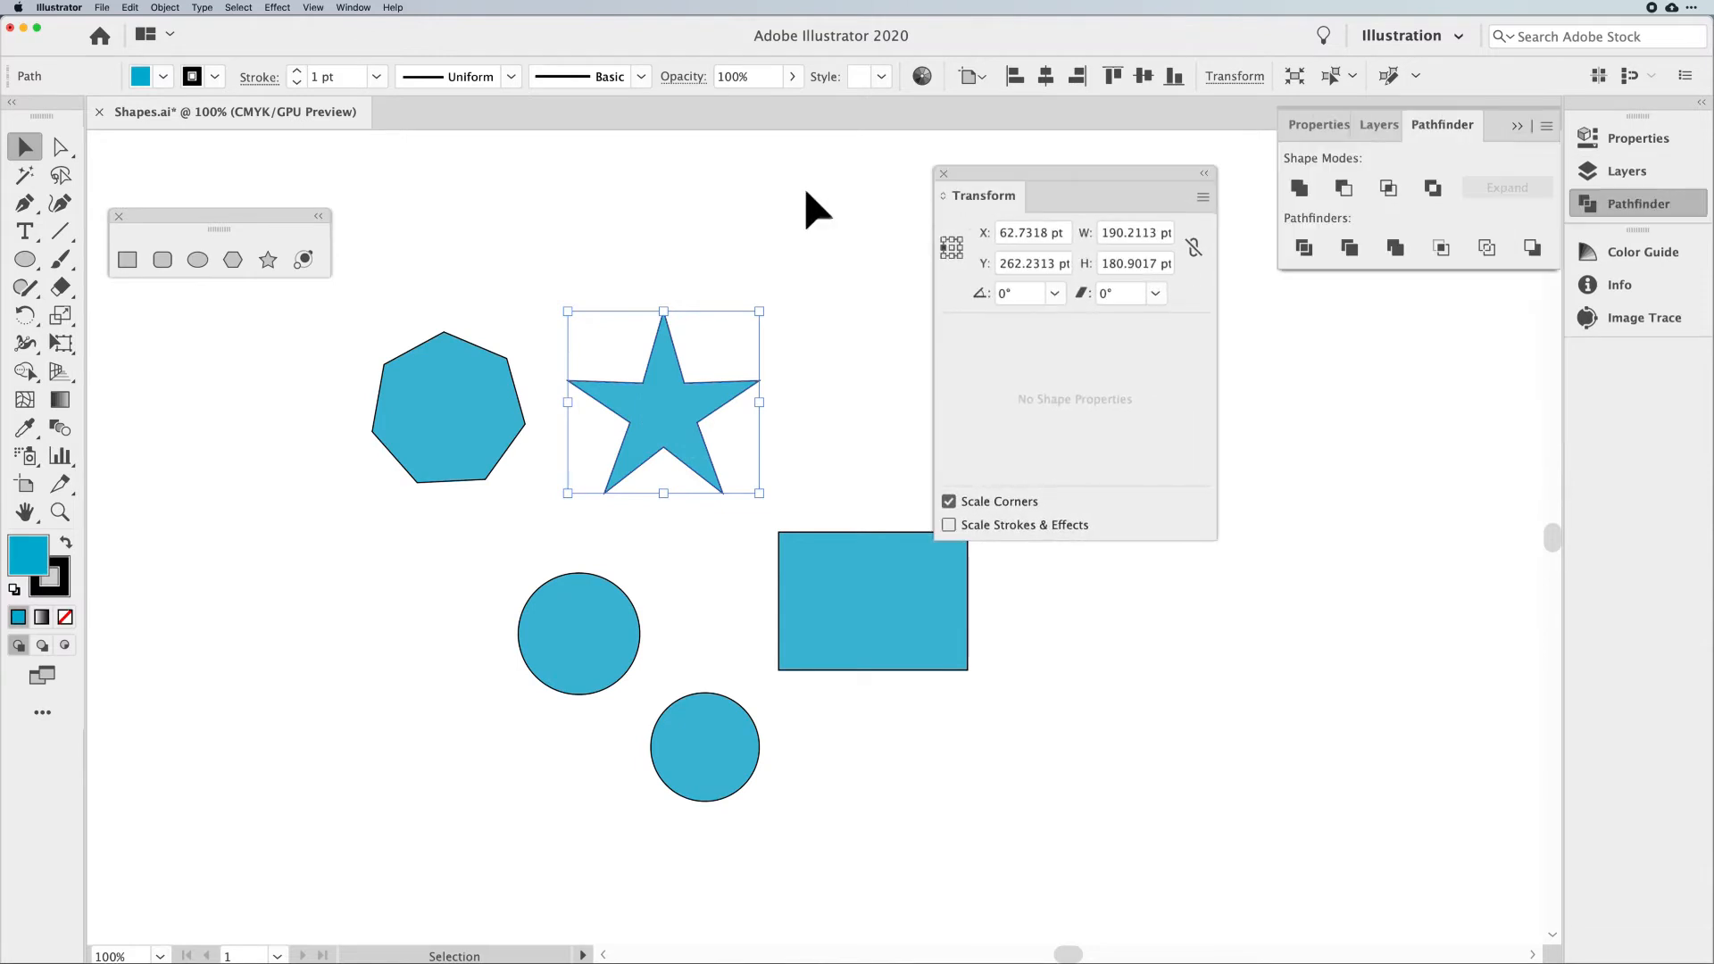
left_click(370, 8)
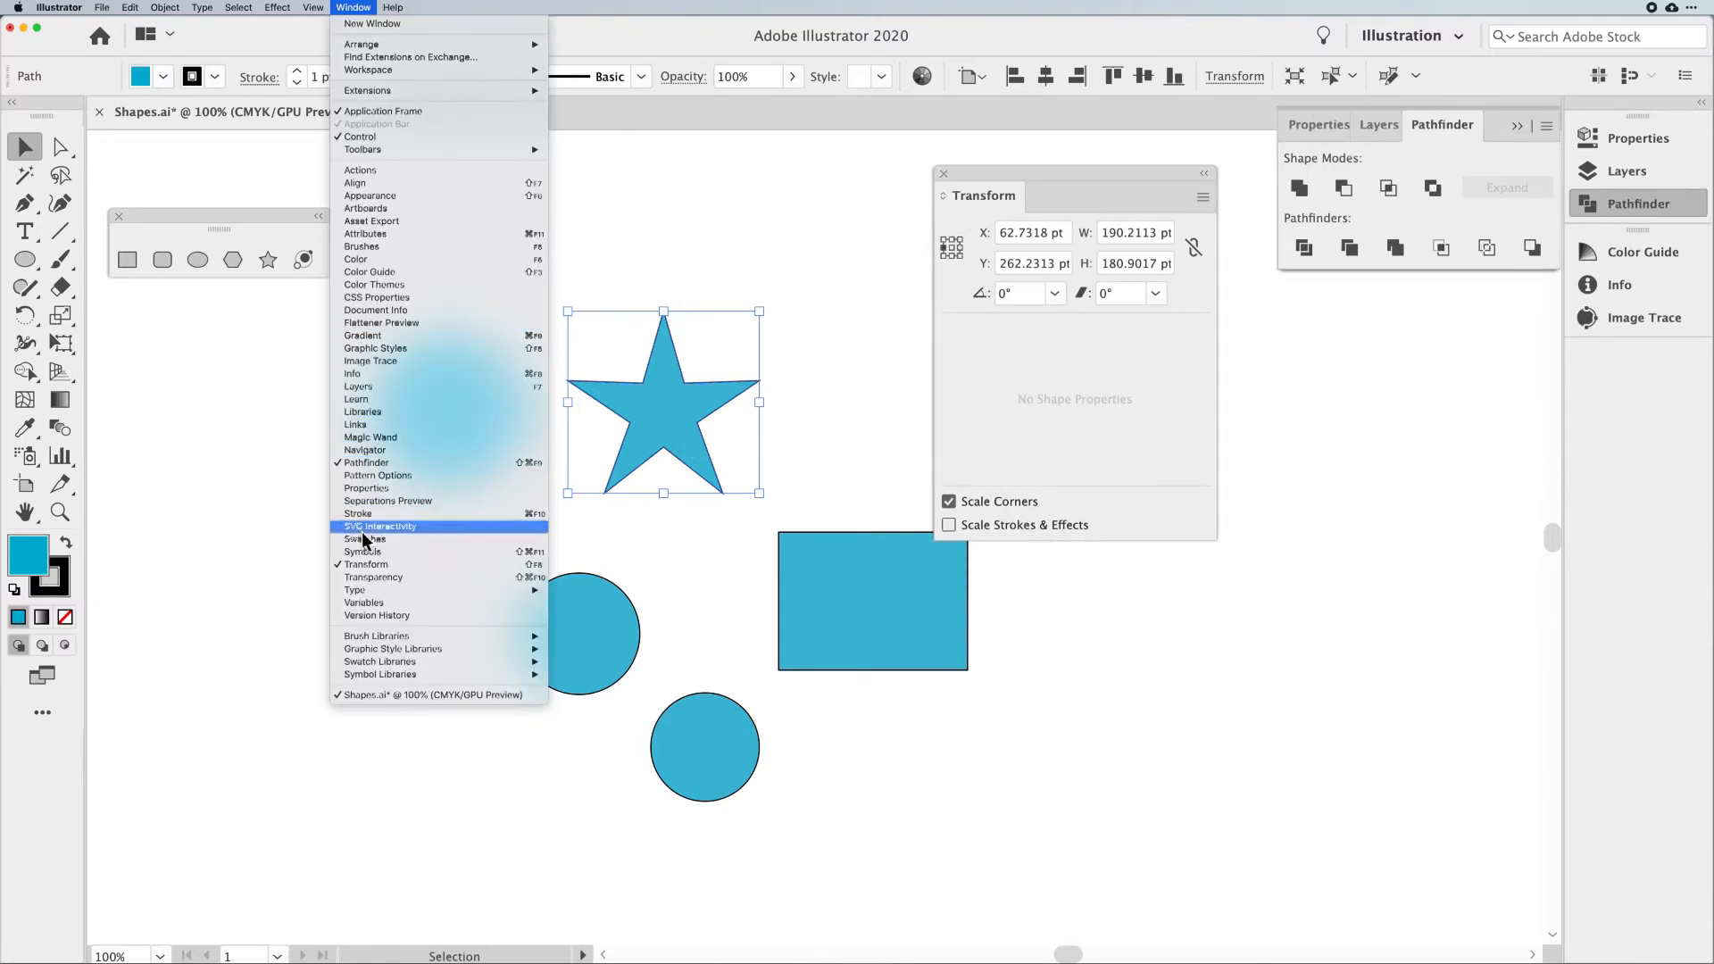
left_click(361, 8)
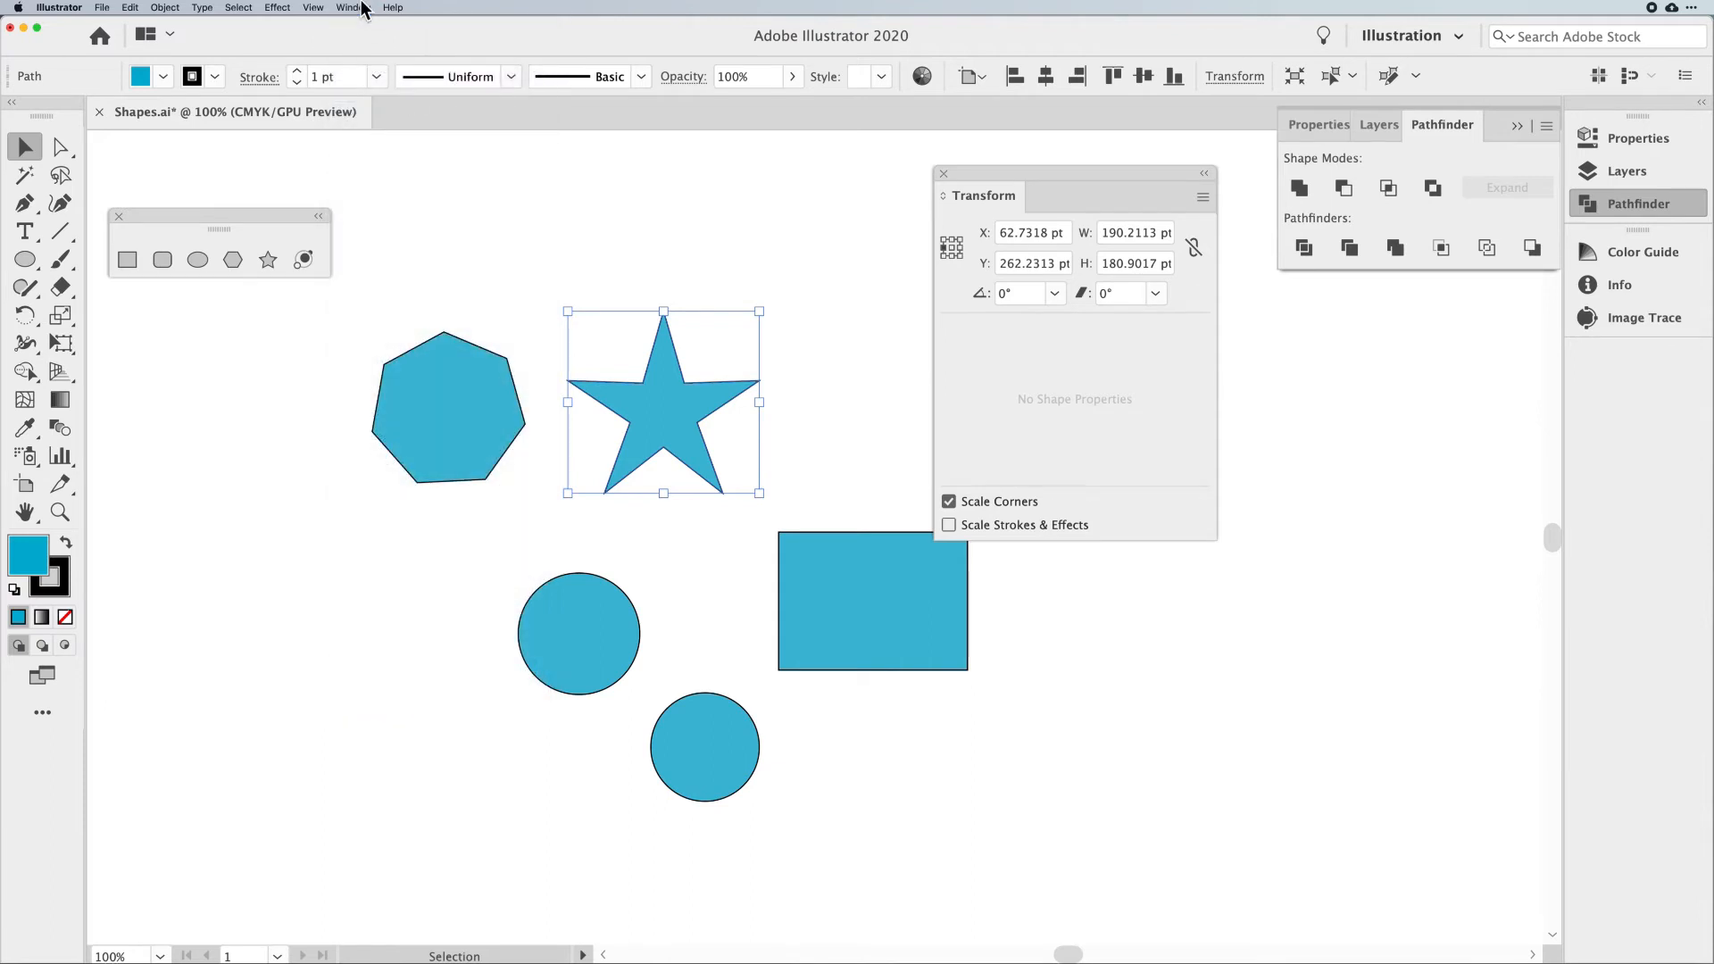
left_click_drag(983, 174, 1023, 191)
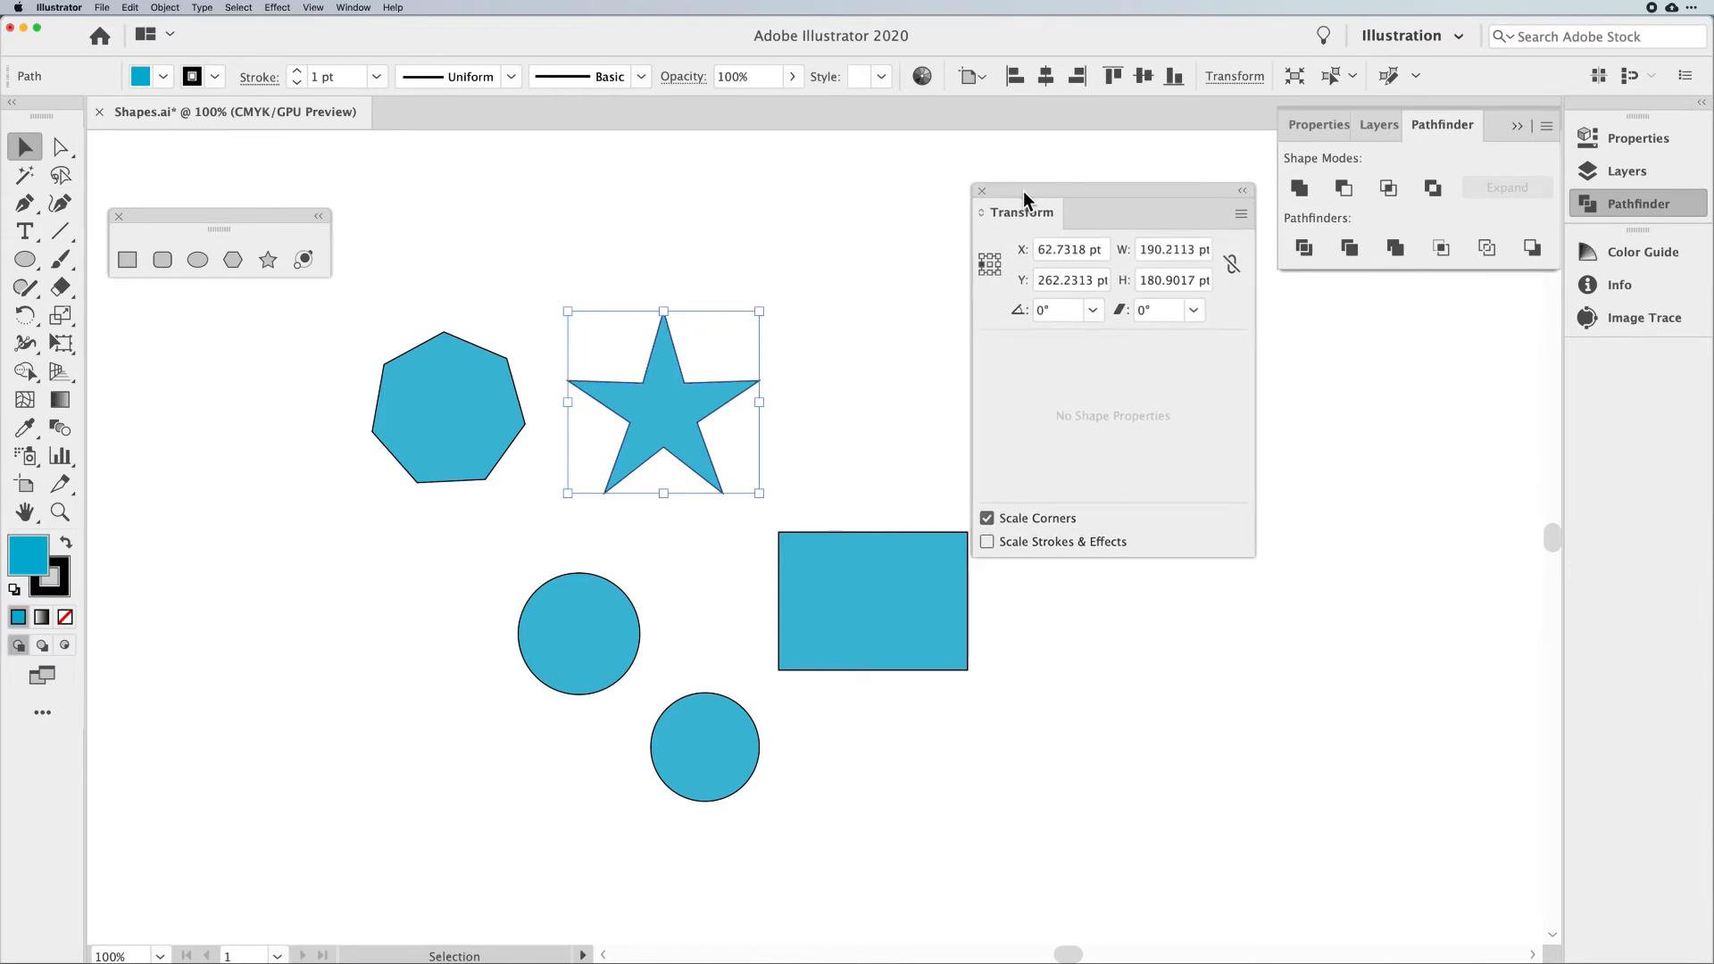
Review the General preferences, including the scaling options for corners, strokes and effects, and close them without changes
left_click(59, 7)
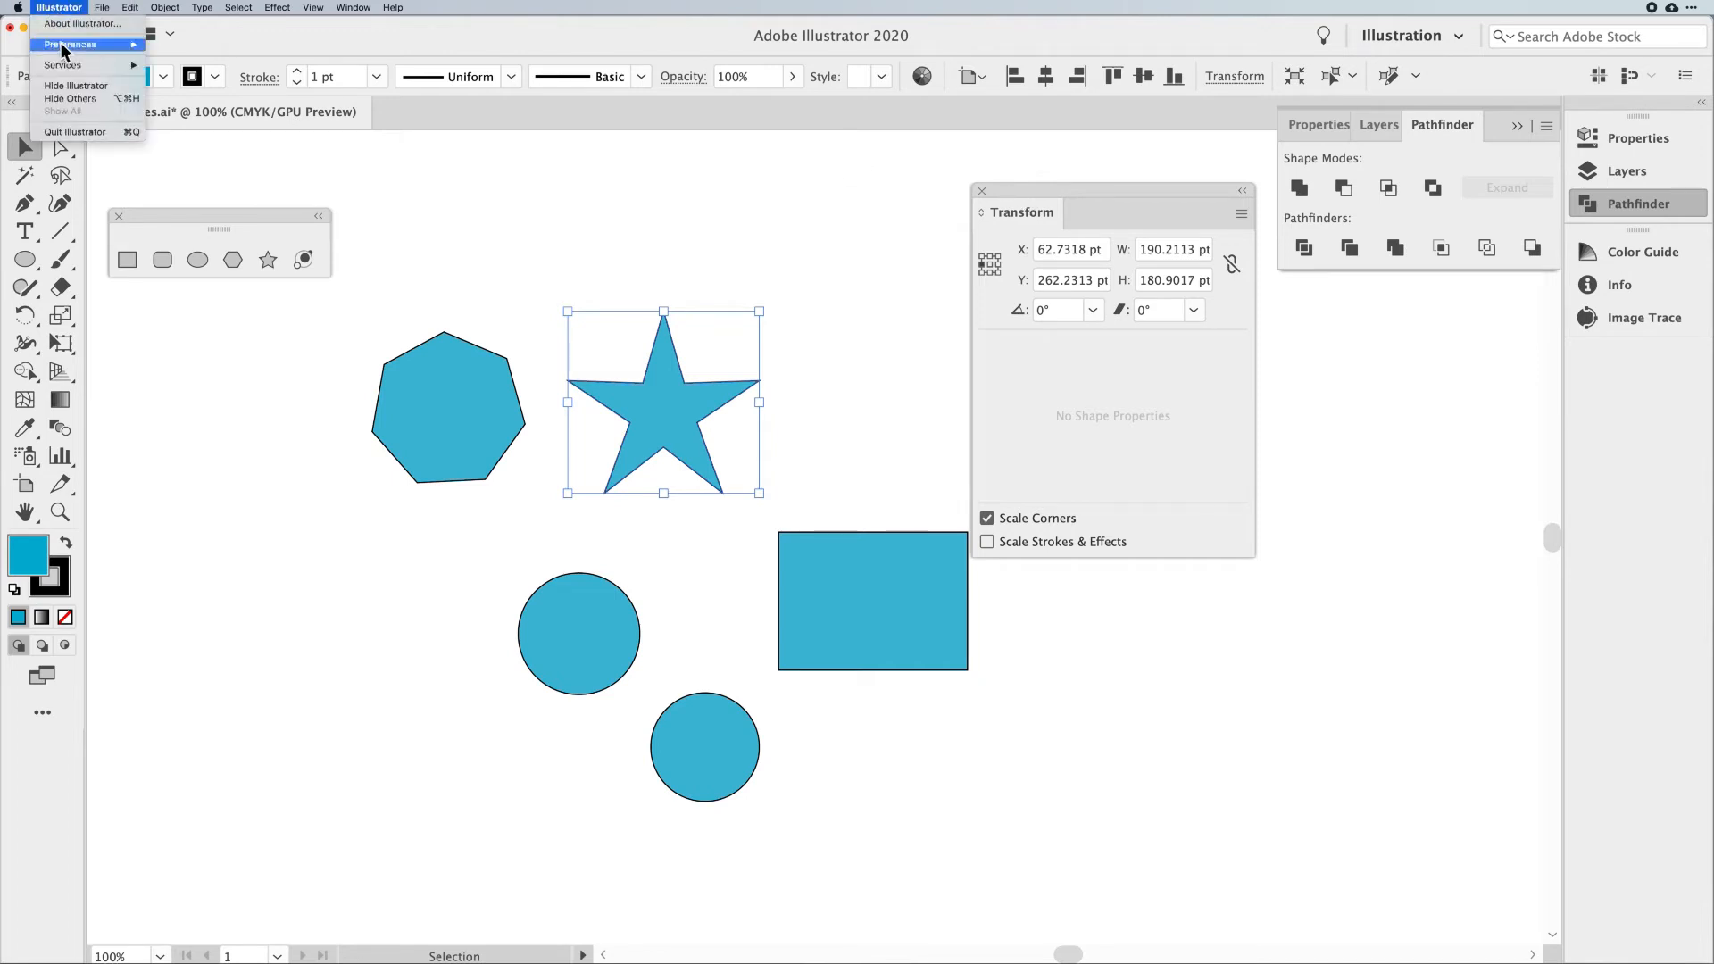
mouse_move(62, 47)
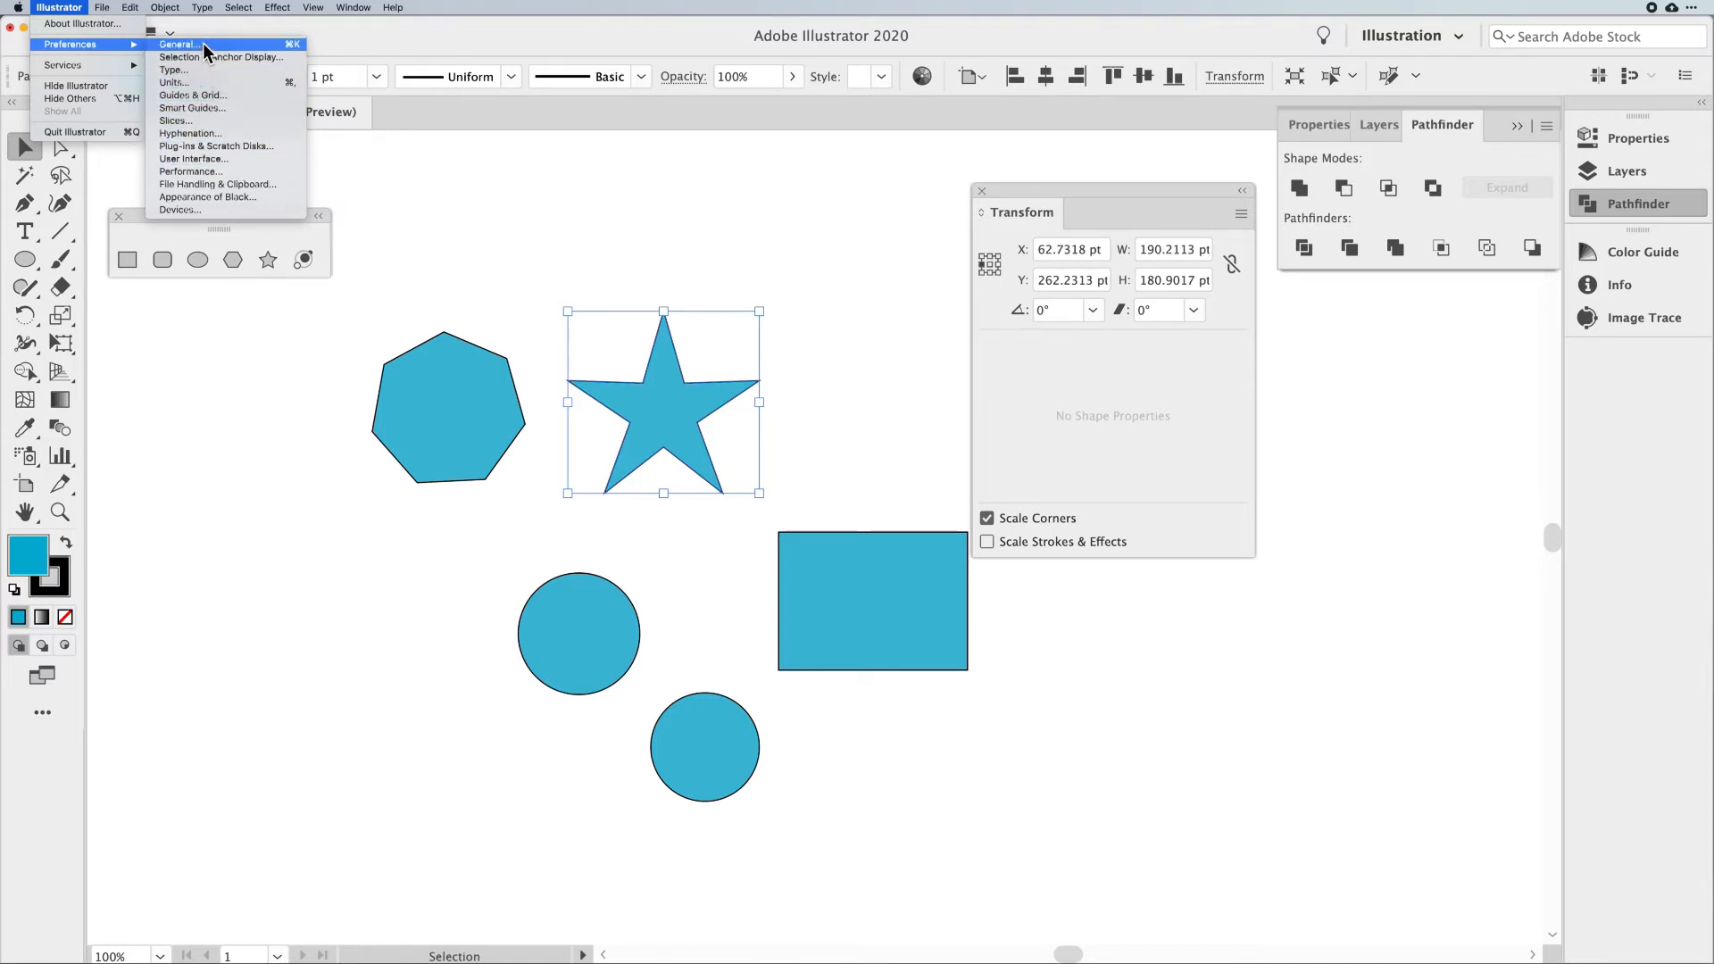
left_click(50, 10)
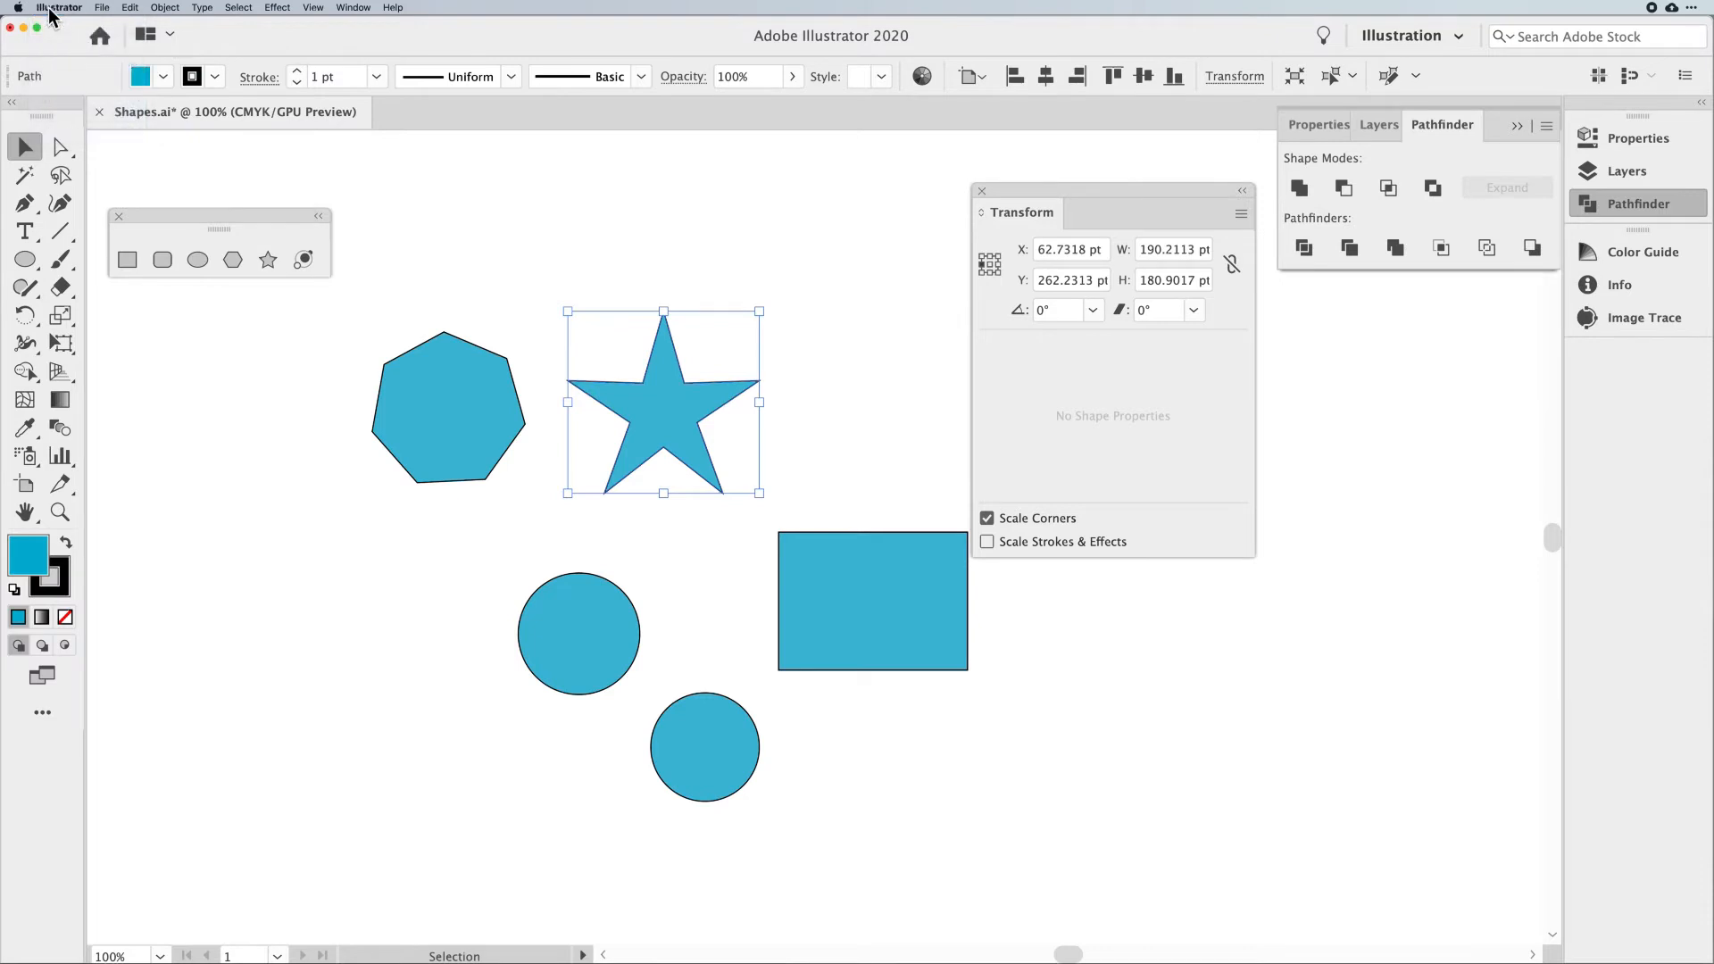
left_click(50, 11)
left_click(236, 45)
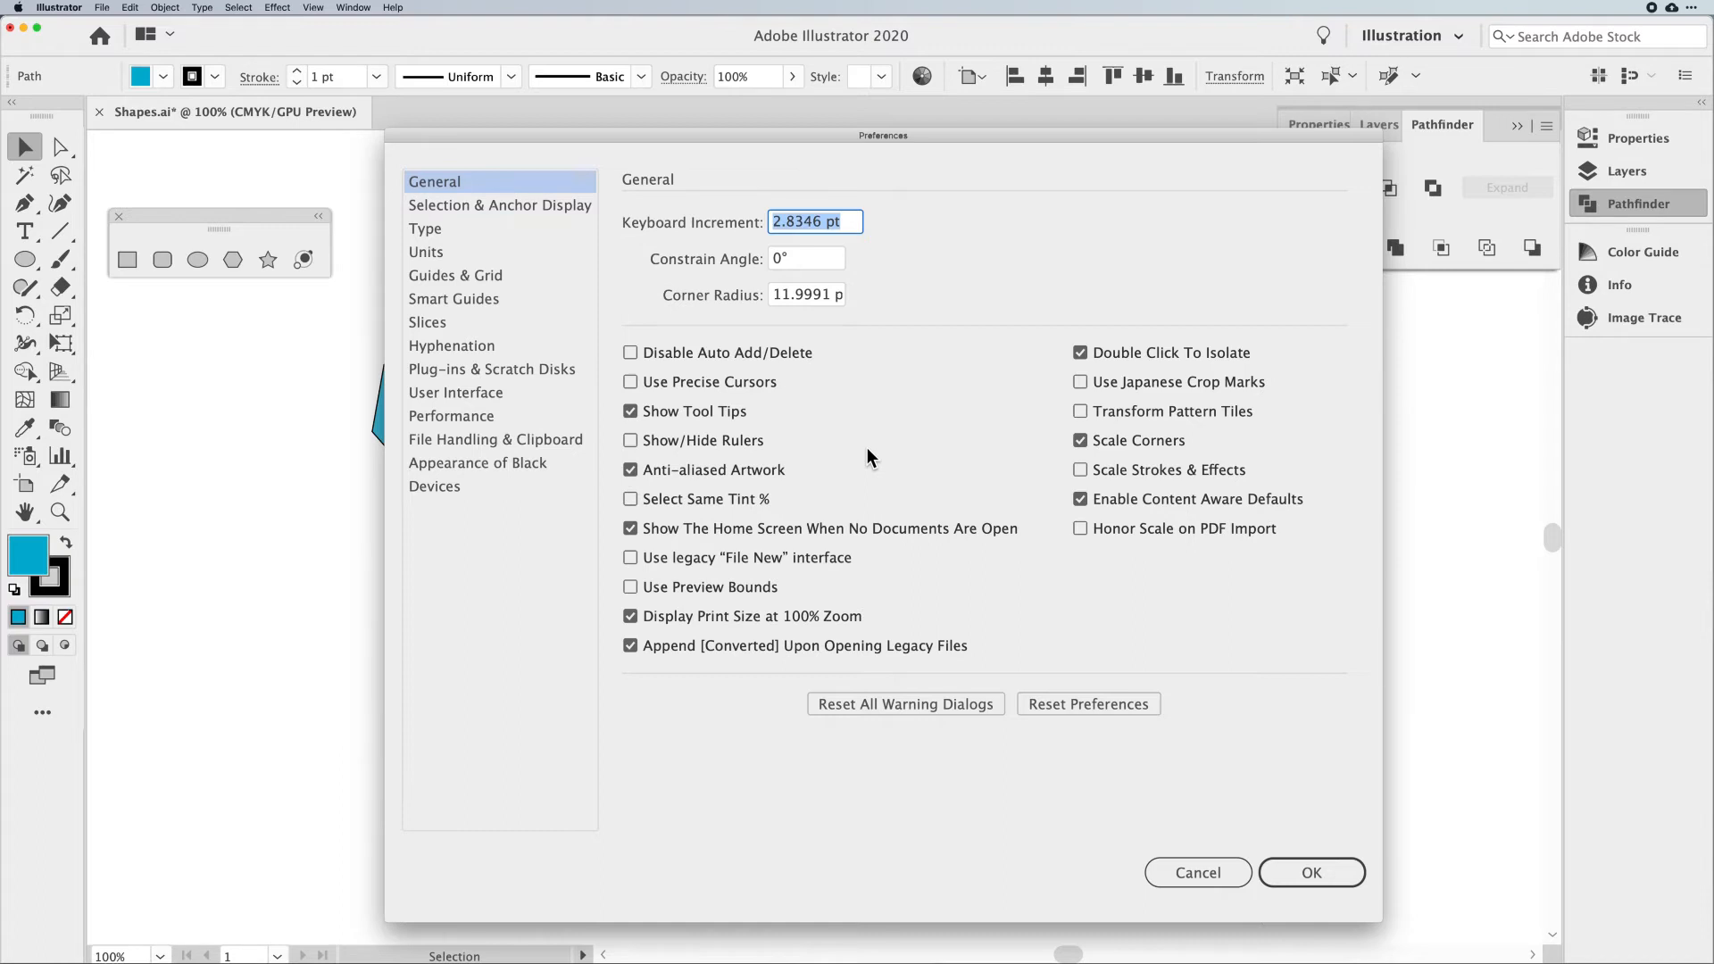
left_click(1192, 874)
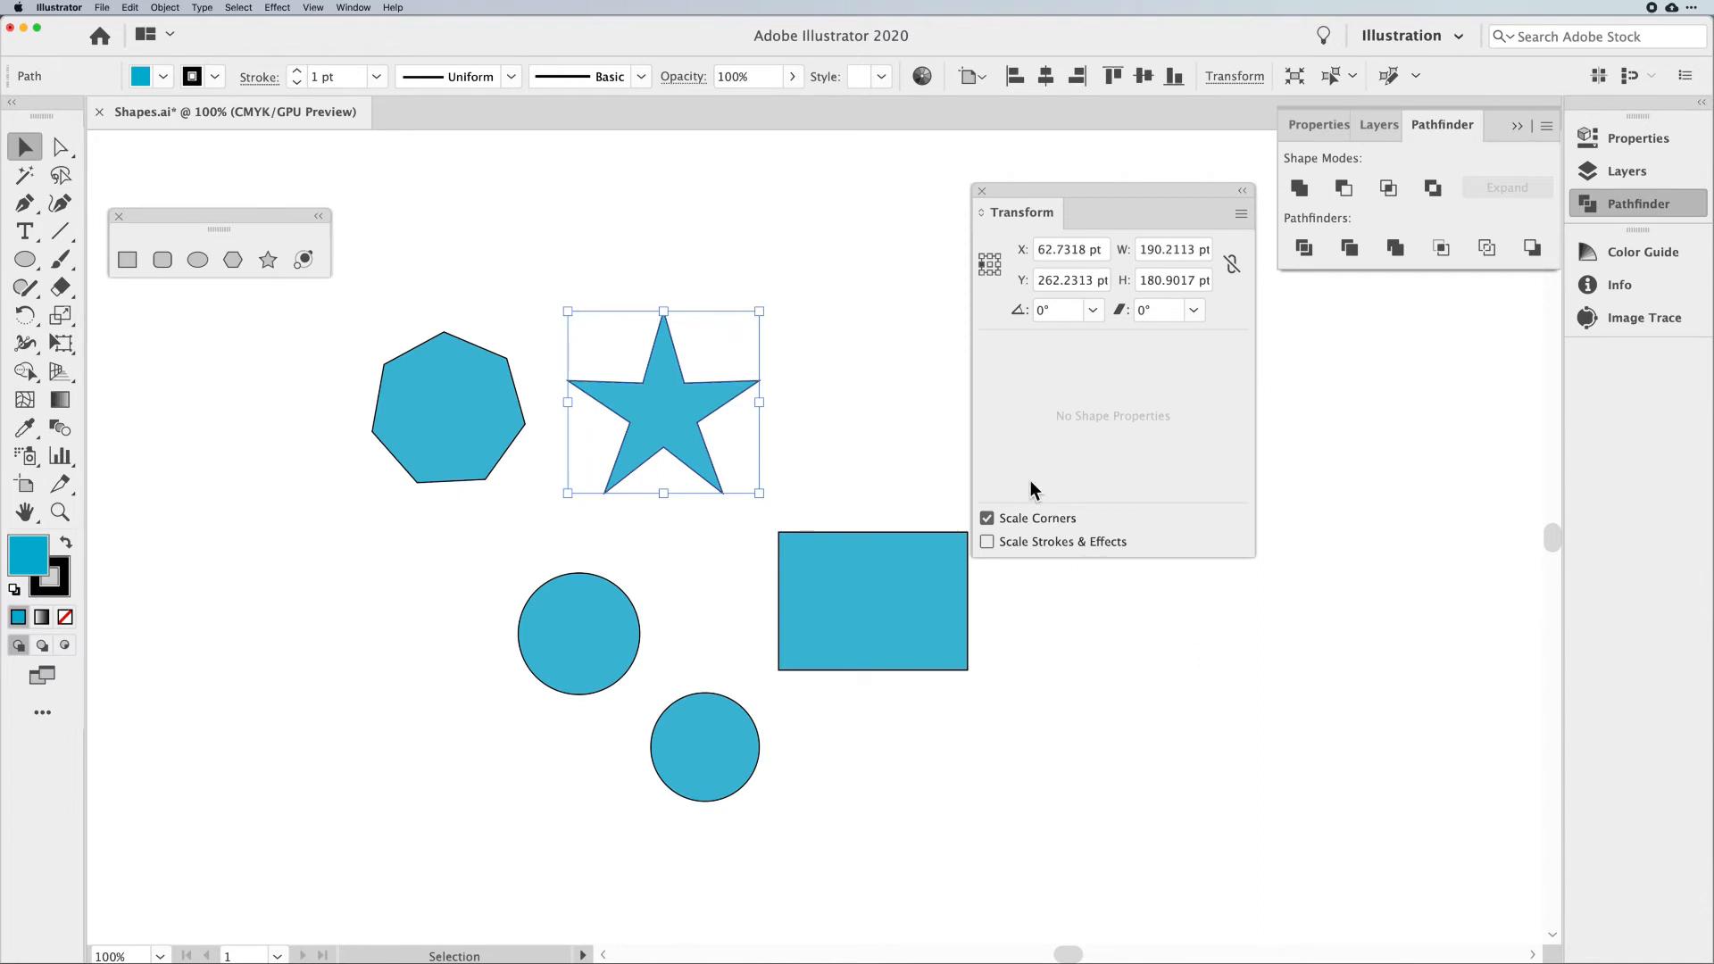
Move the rectangle clear of the Transform panel and set its width to 150 pt and height to 125 pt
left_click(832, 539)
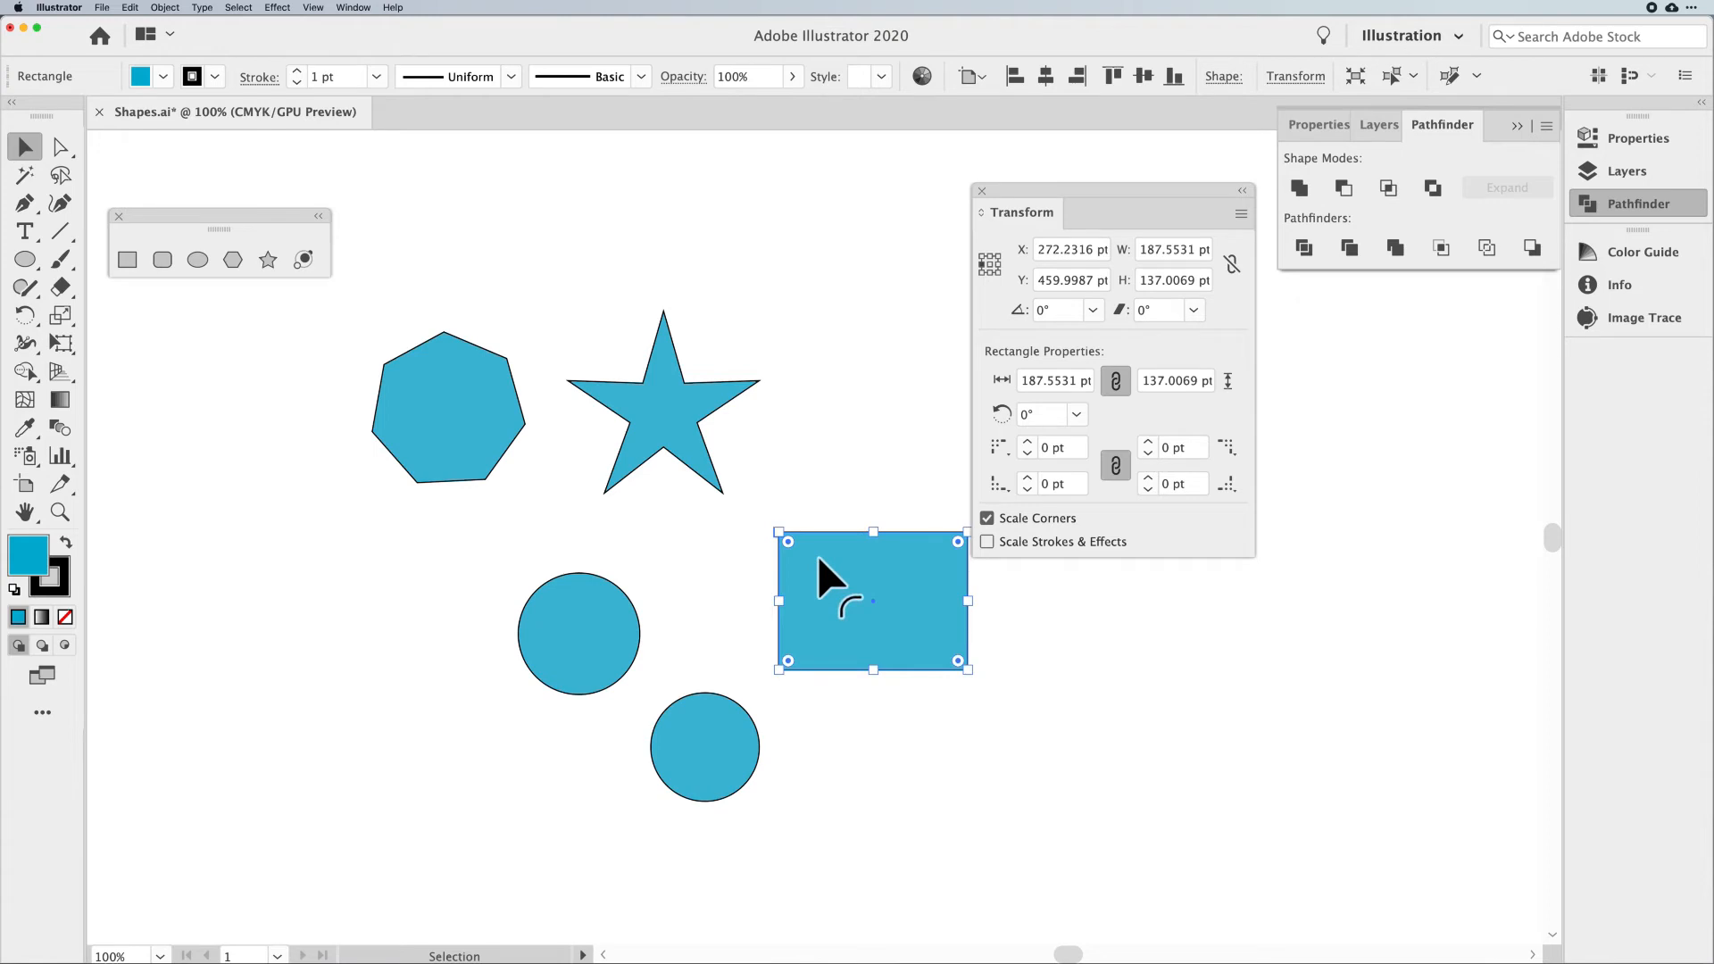
left_click_drag(871, 582, 886, 678)
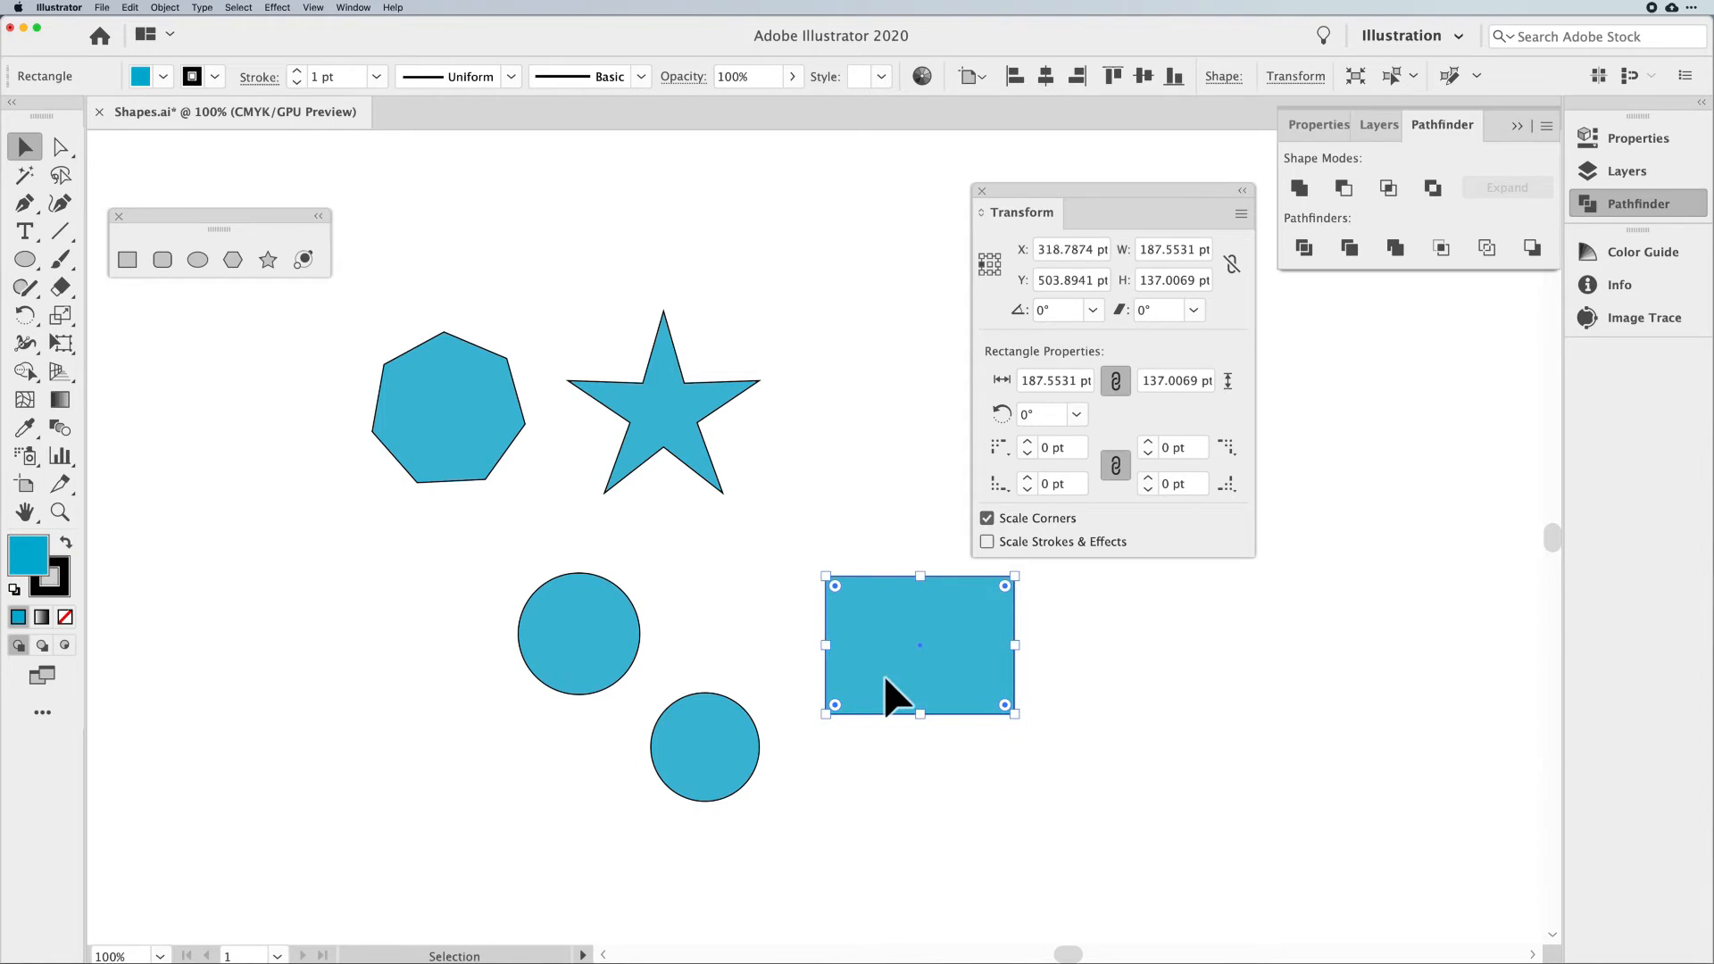
left_click(1171, 252)
type("150")
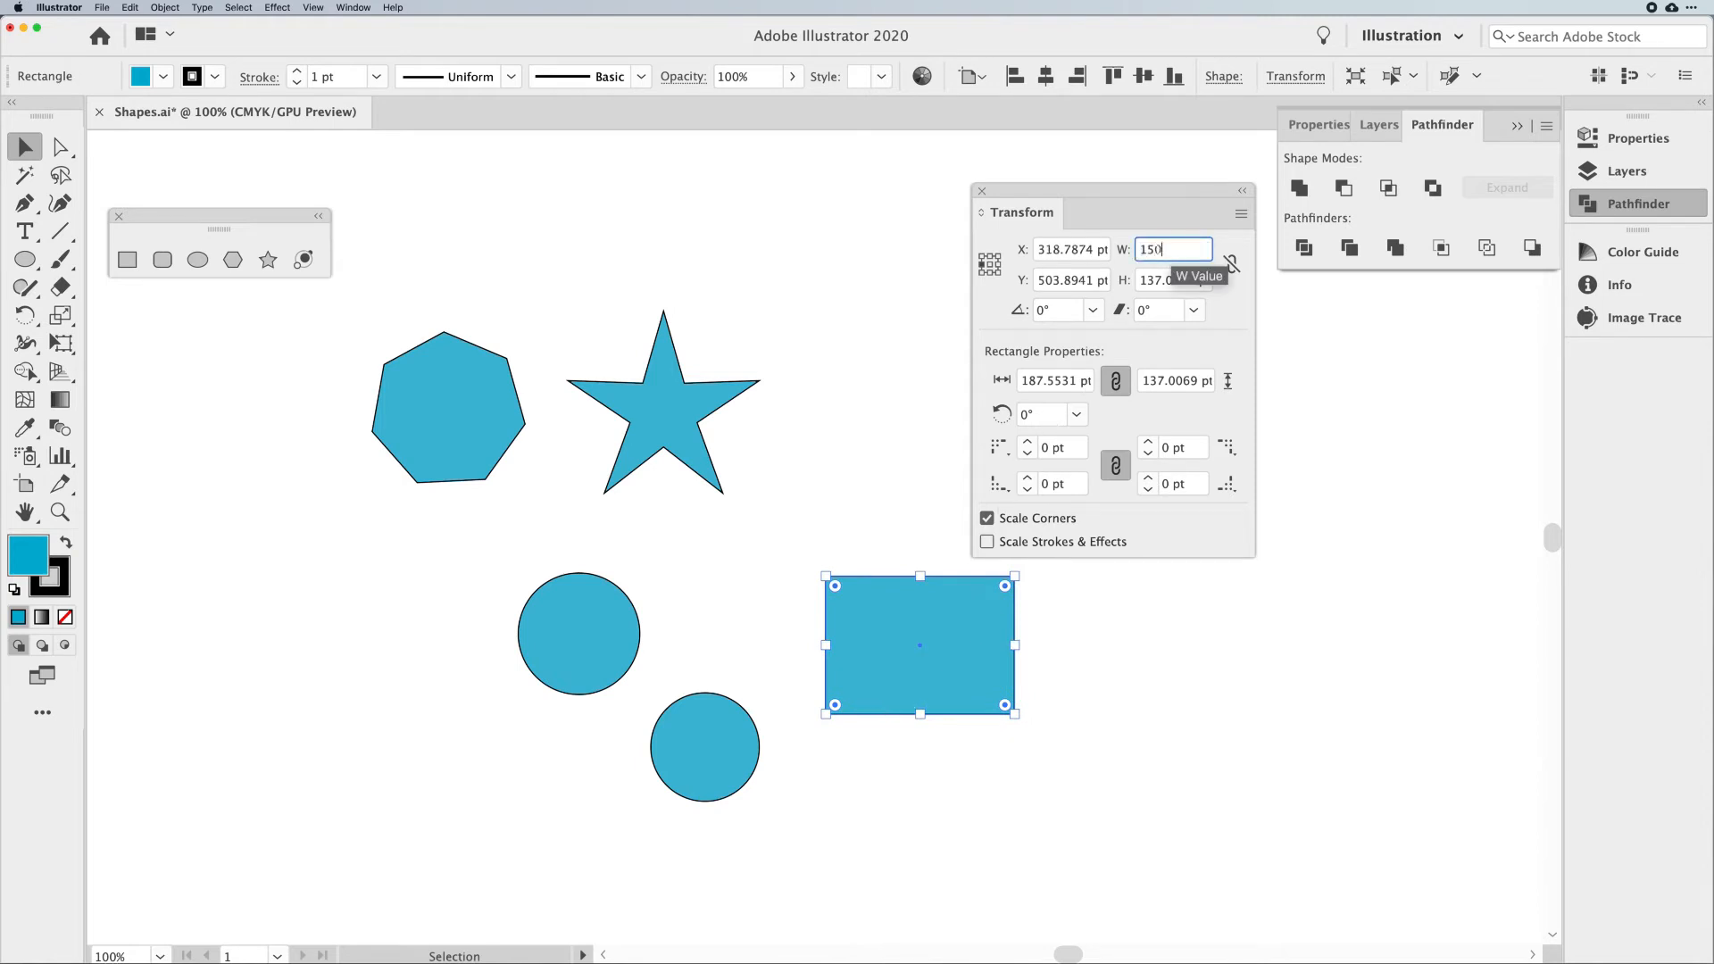
left_click(1183, 277)
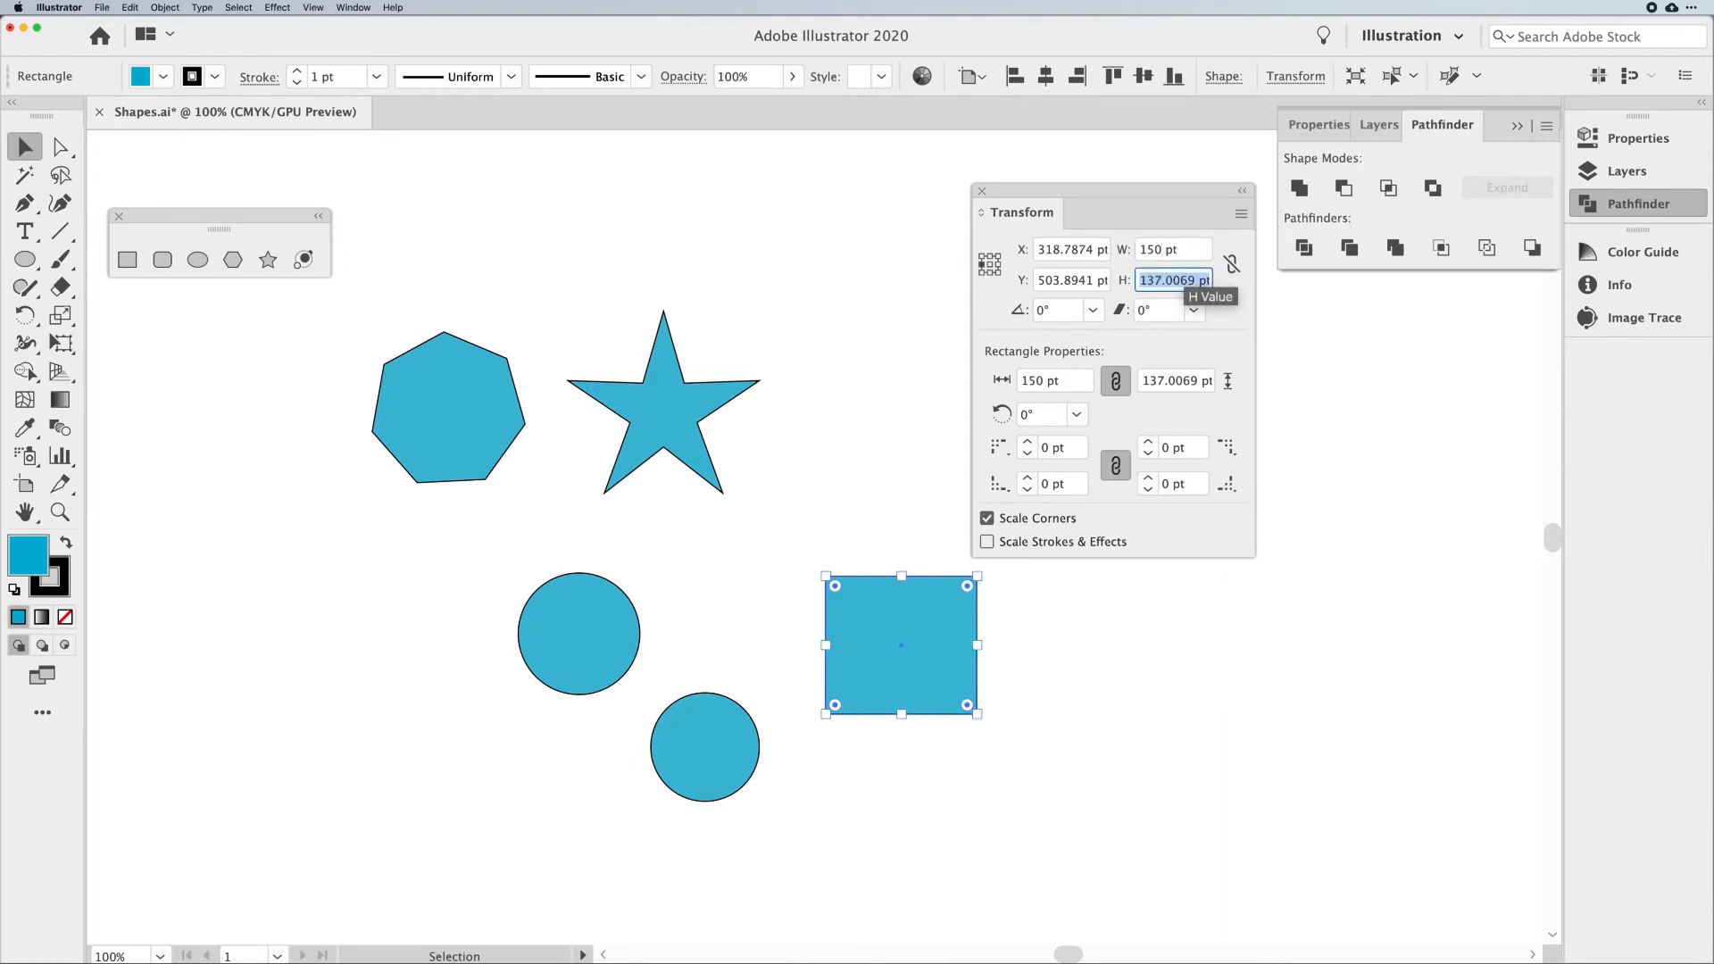
type("125")
key("Return")
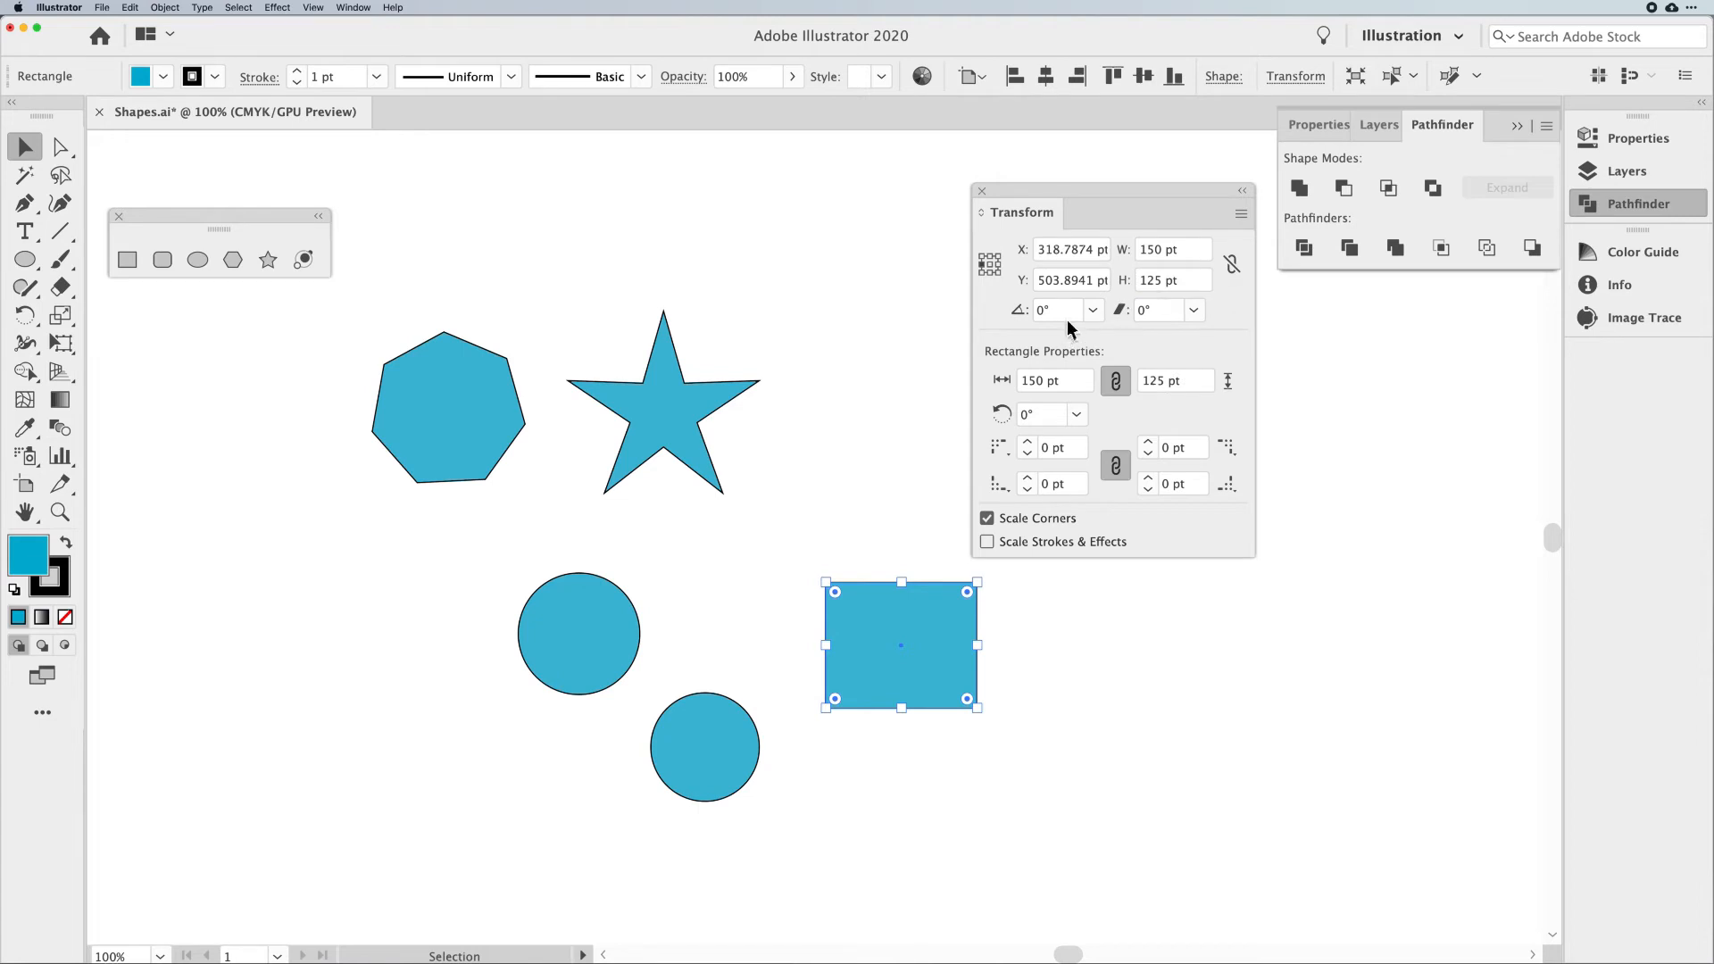
Check the rotation and shear presets offered for the rectangle, and shift the floating Transform panel slightly upward
left_click(1094, 309)
left_click(1094, 311)
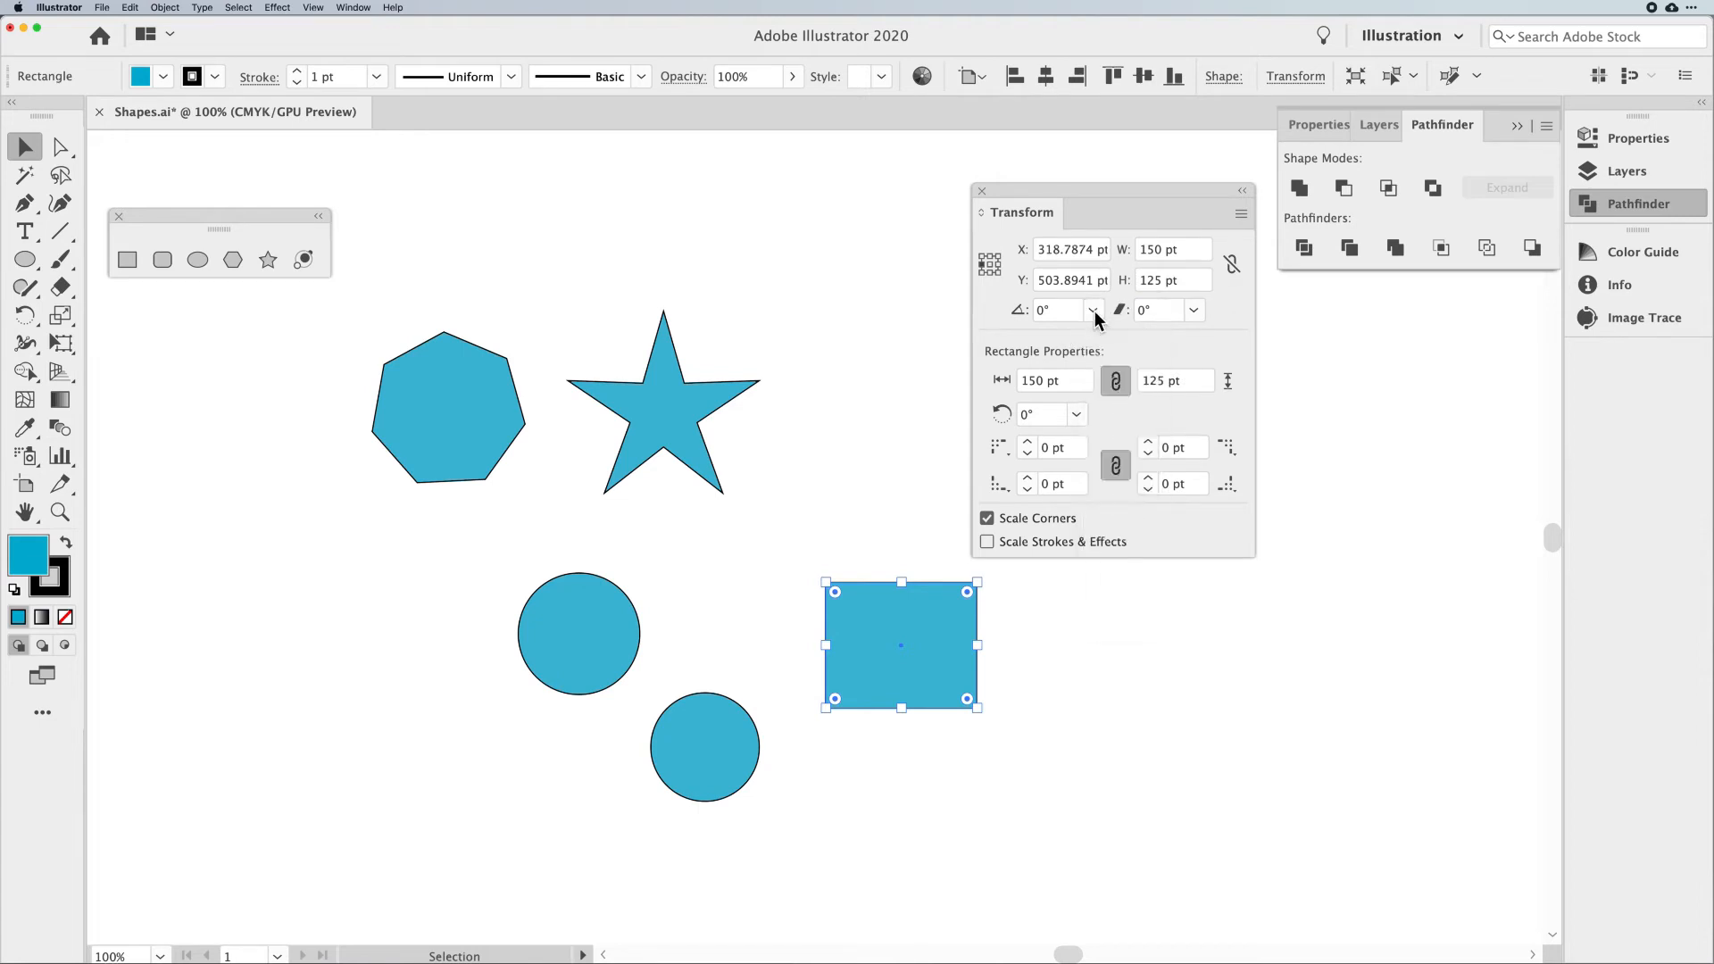
left_click(1194, 310)
left_click(1194, 310)
left_click_drag(1083, 189, 1086, 165)
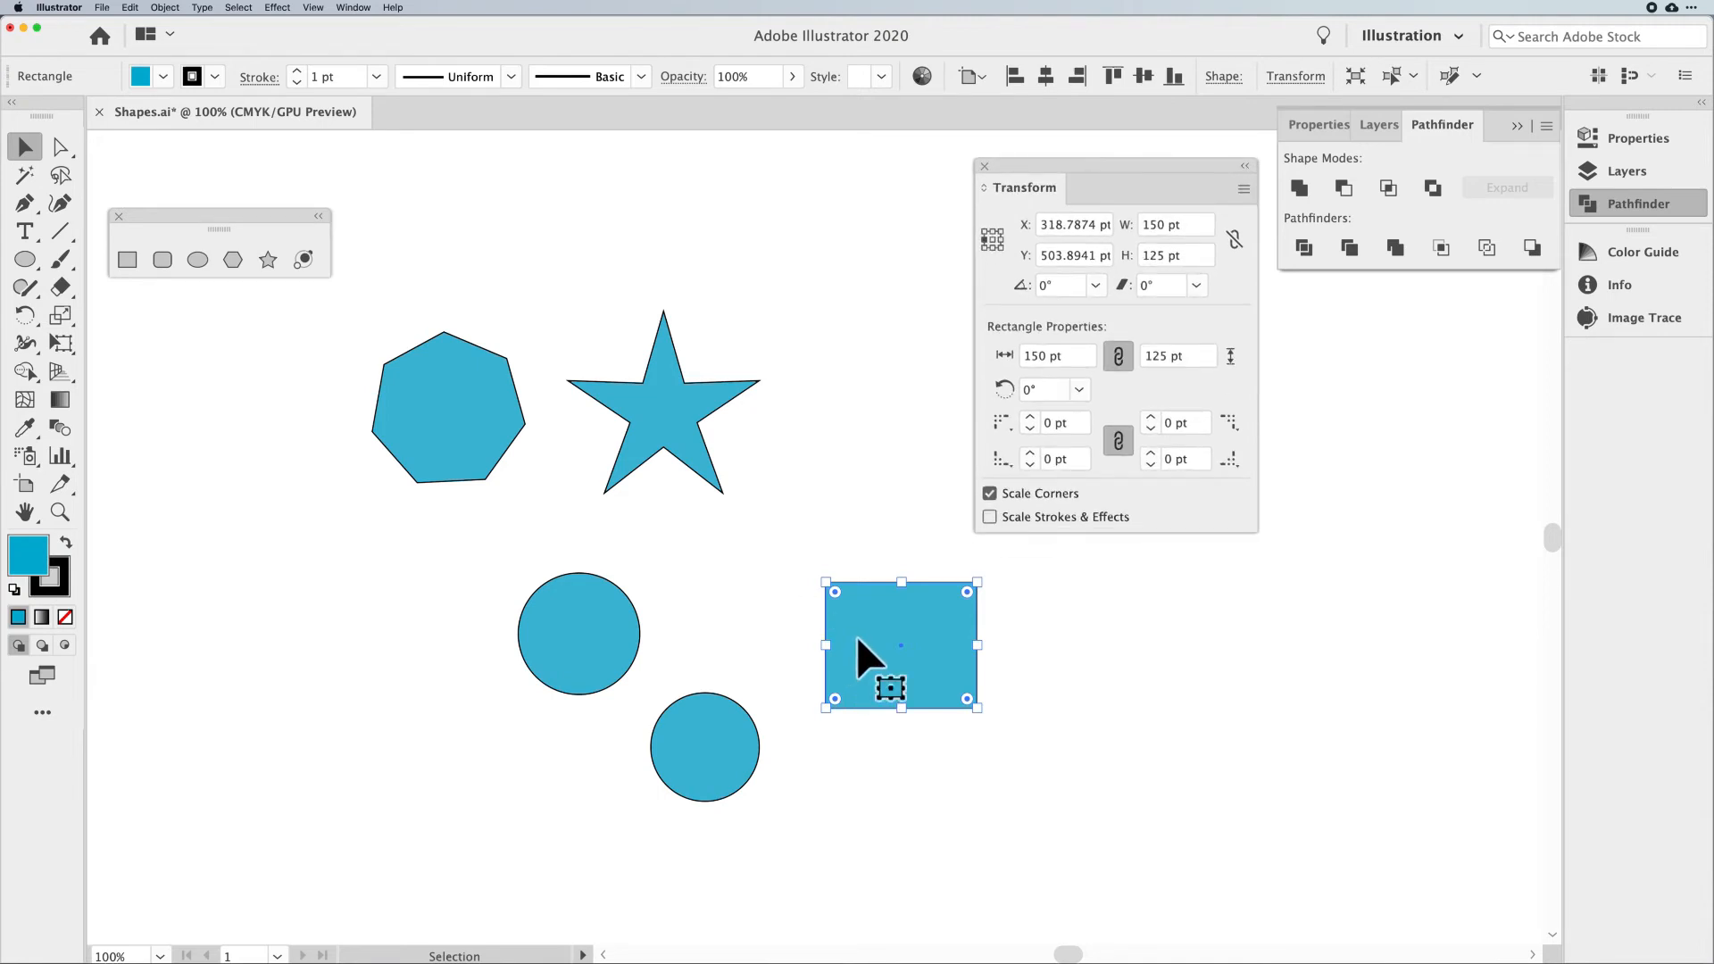
left_click(1006, 595)
left_click(966, 600)
left_click_drag(987, 574, 1025, 594)
left_click_drag(1023, 618, 973, 558)
Try a shear of -20° on the lower circle and undo it
left_click(710, 725)
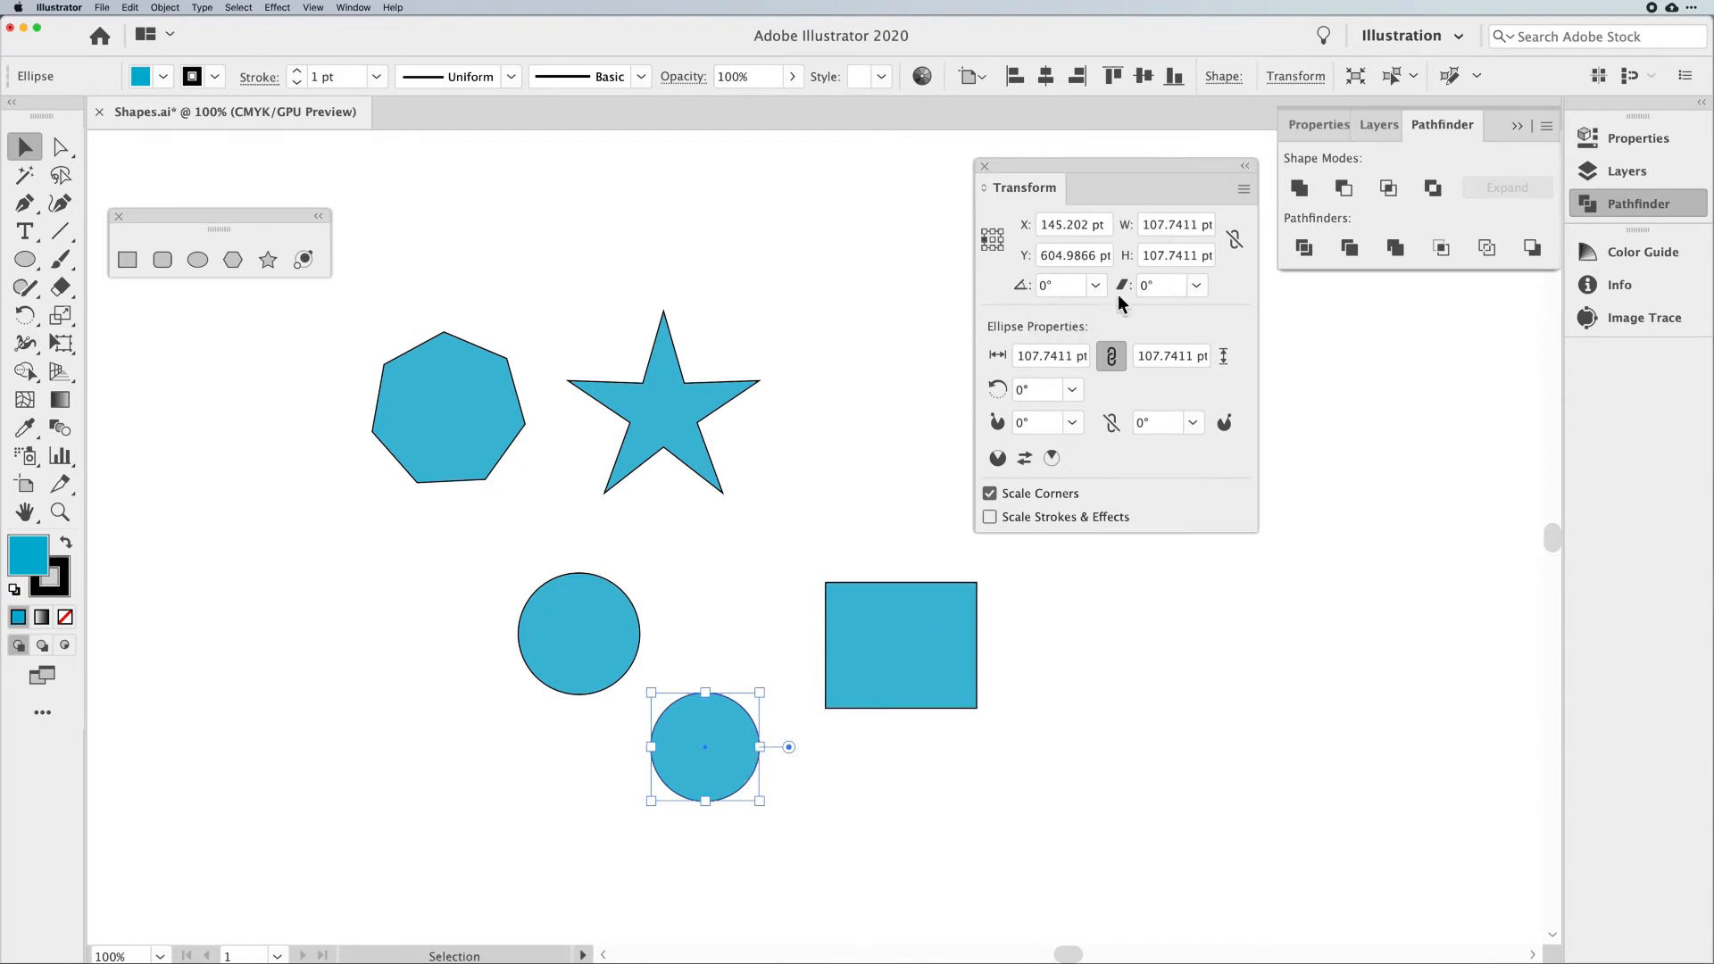
left_click(1197, 285)
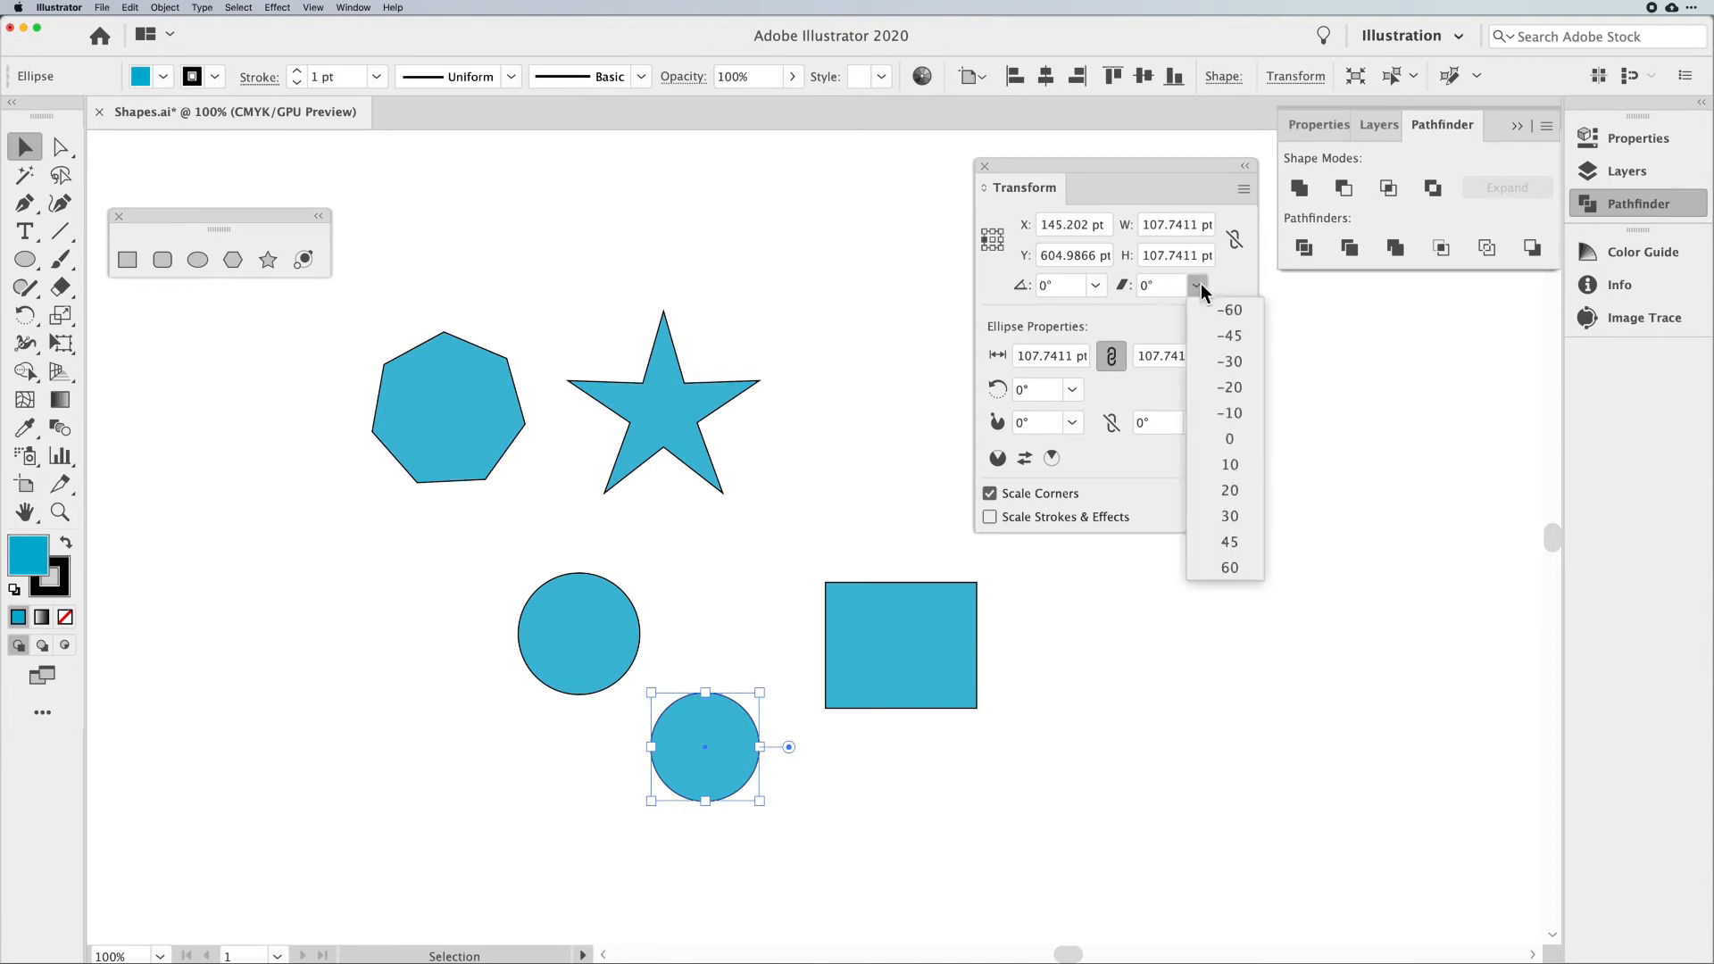
left_click(1216, 382)
key("super+z")
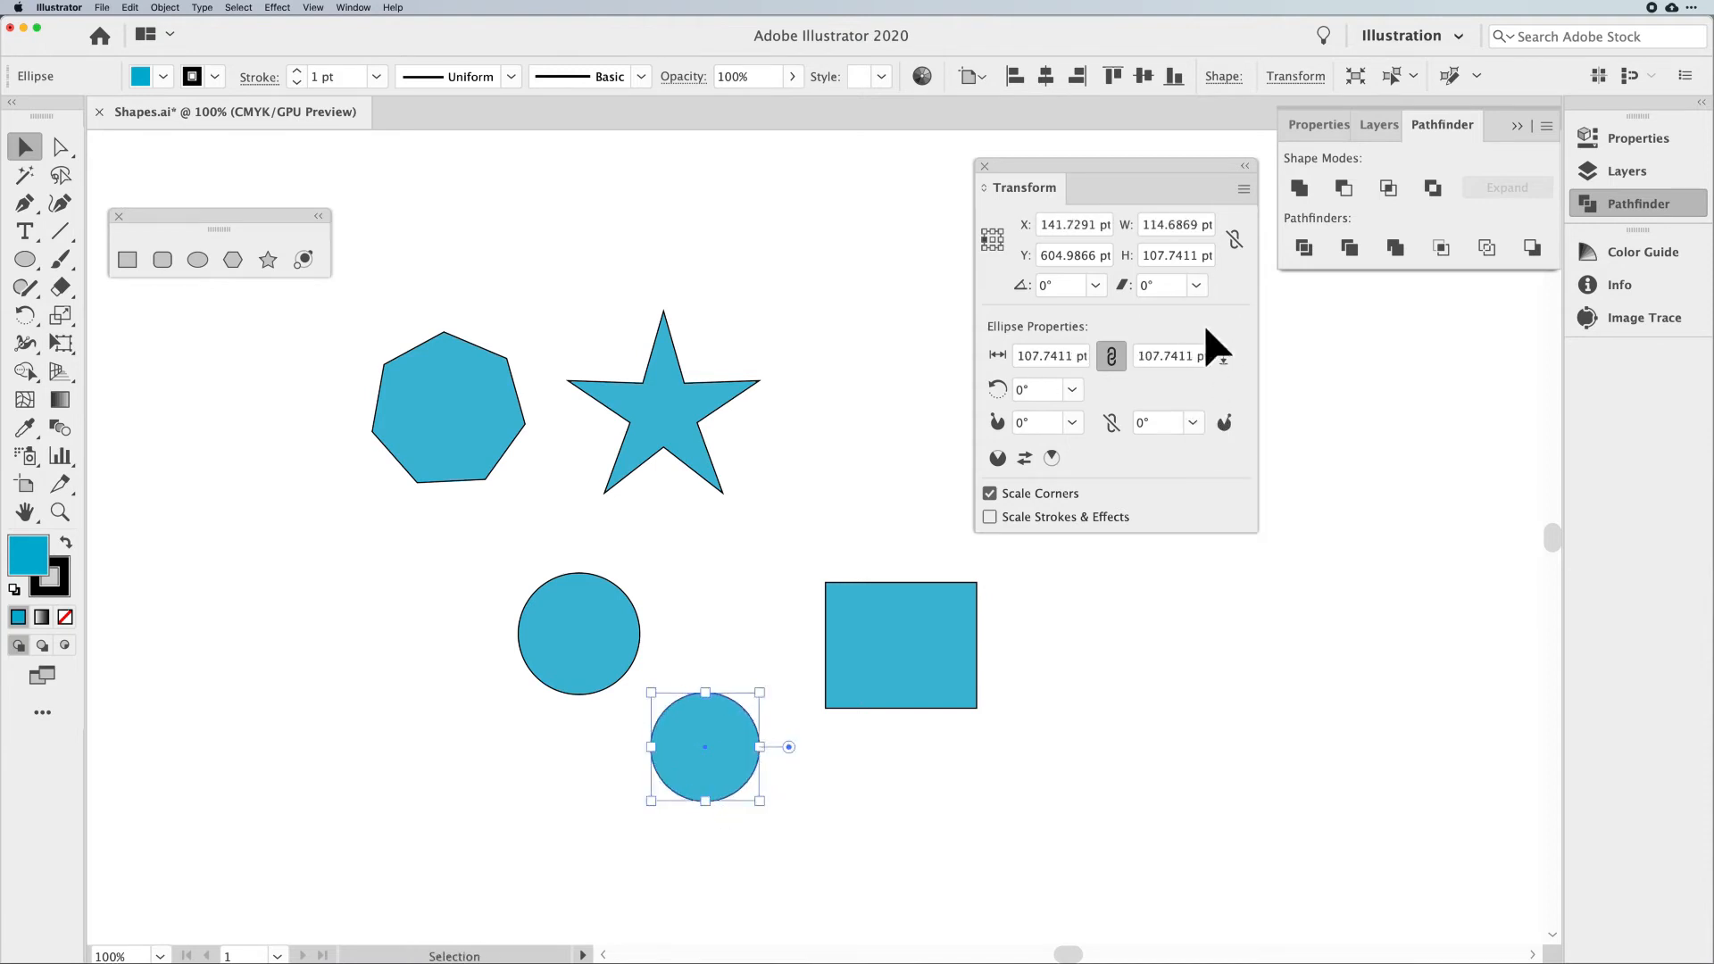
Try a shear of 10° on the lower circle, check its ellipse properties, undo the shear and deselect
left_click(1199, 285)
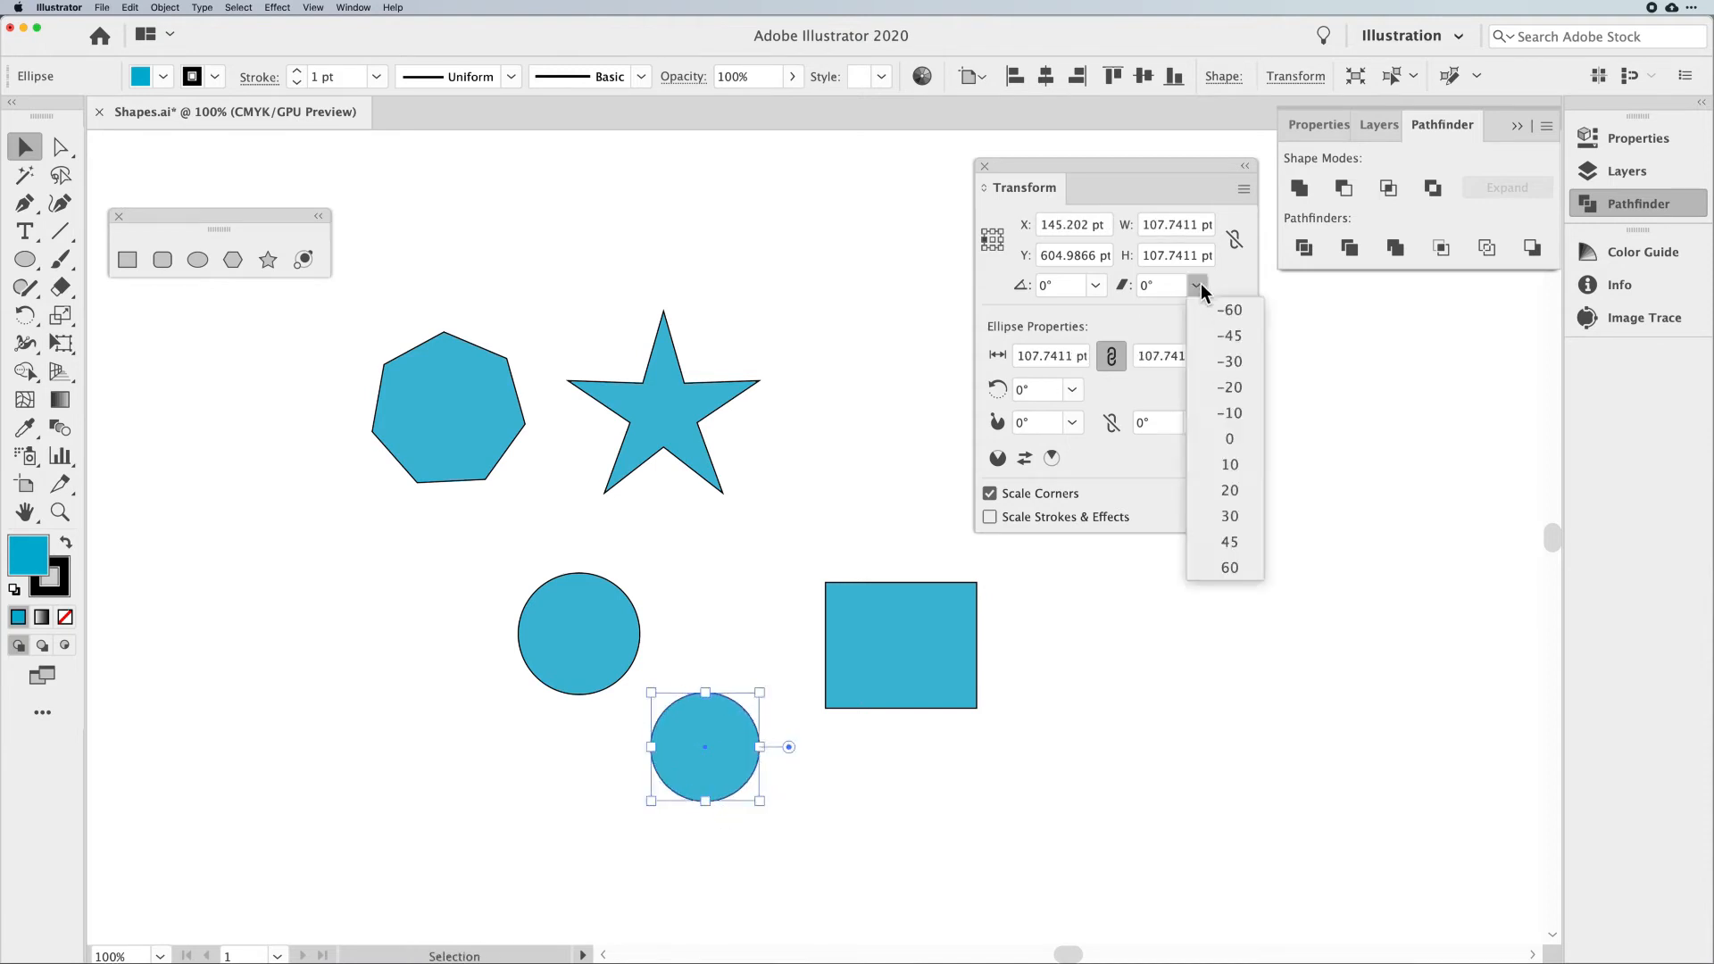
left_click(1231, 460)
left_click(755, 638)
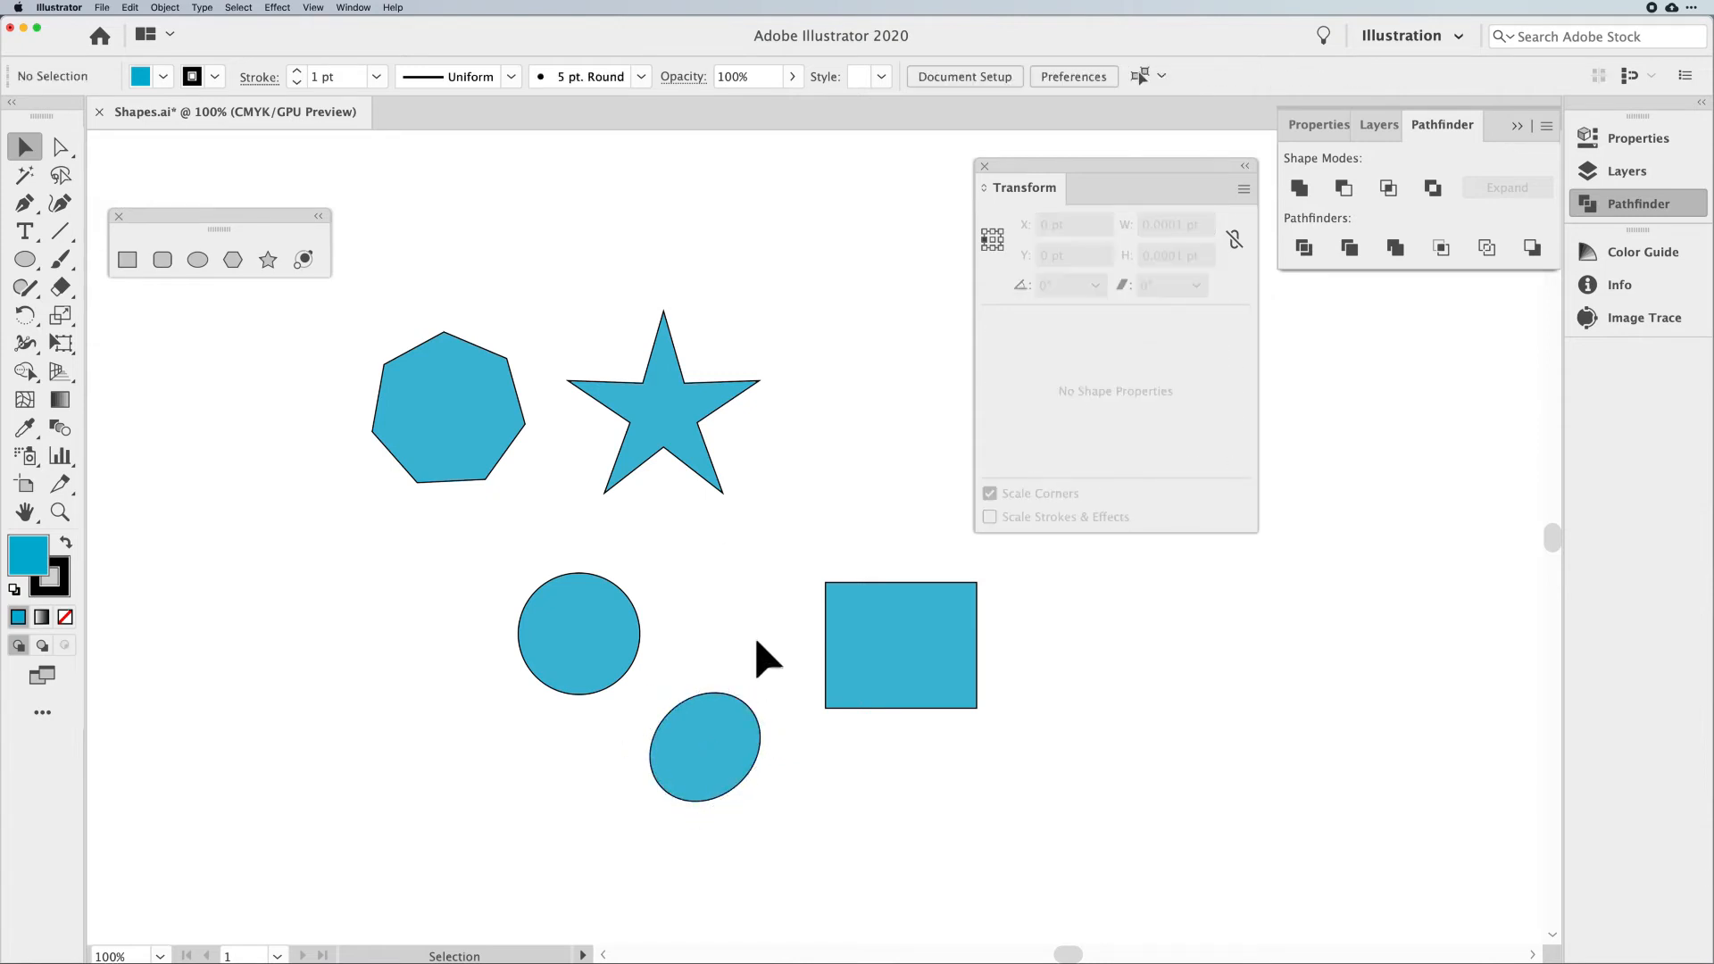
left_click(742, 727)
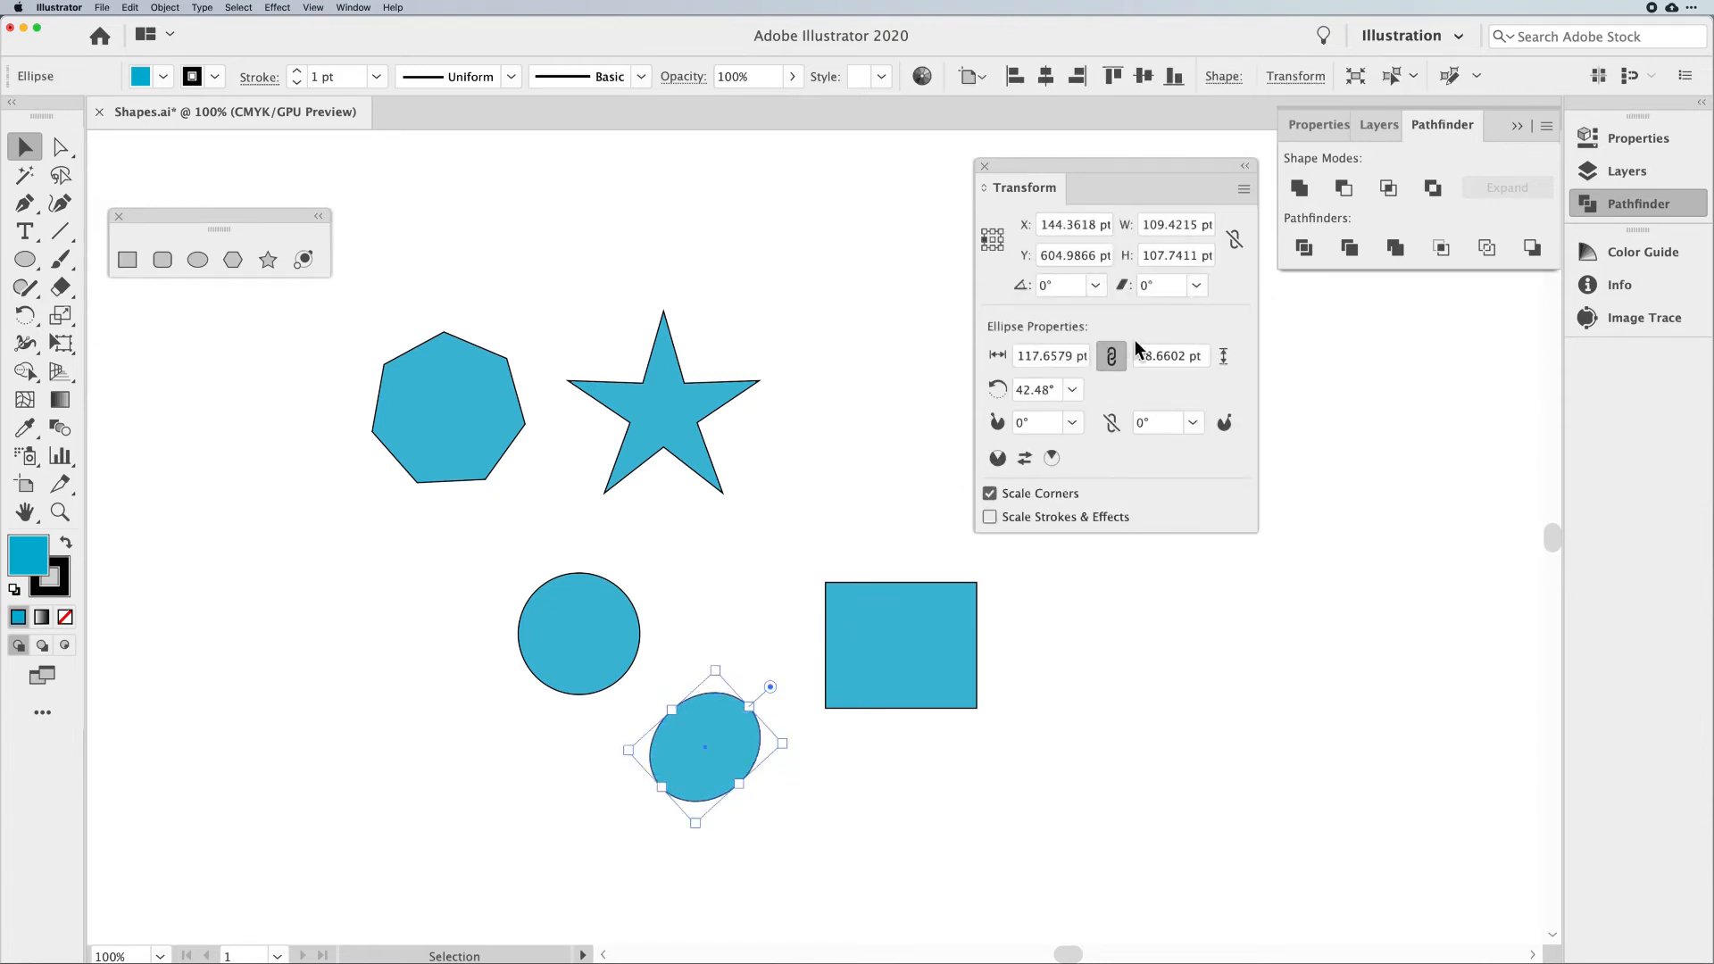
key("super+z")
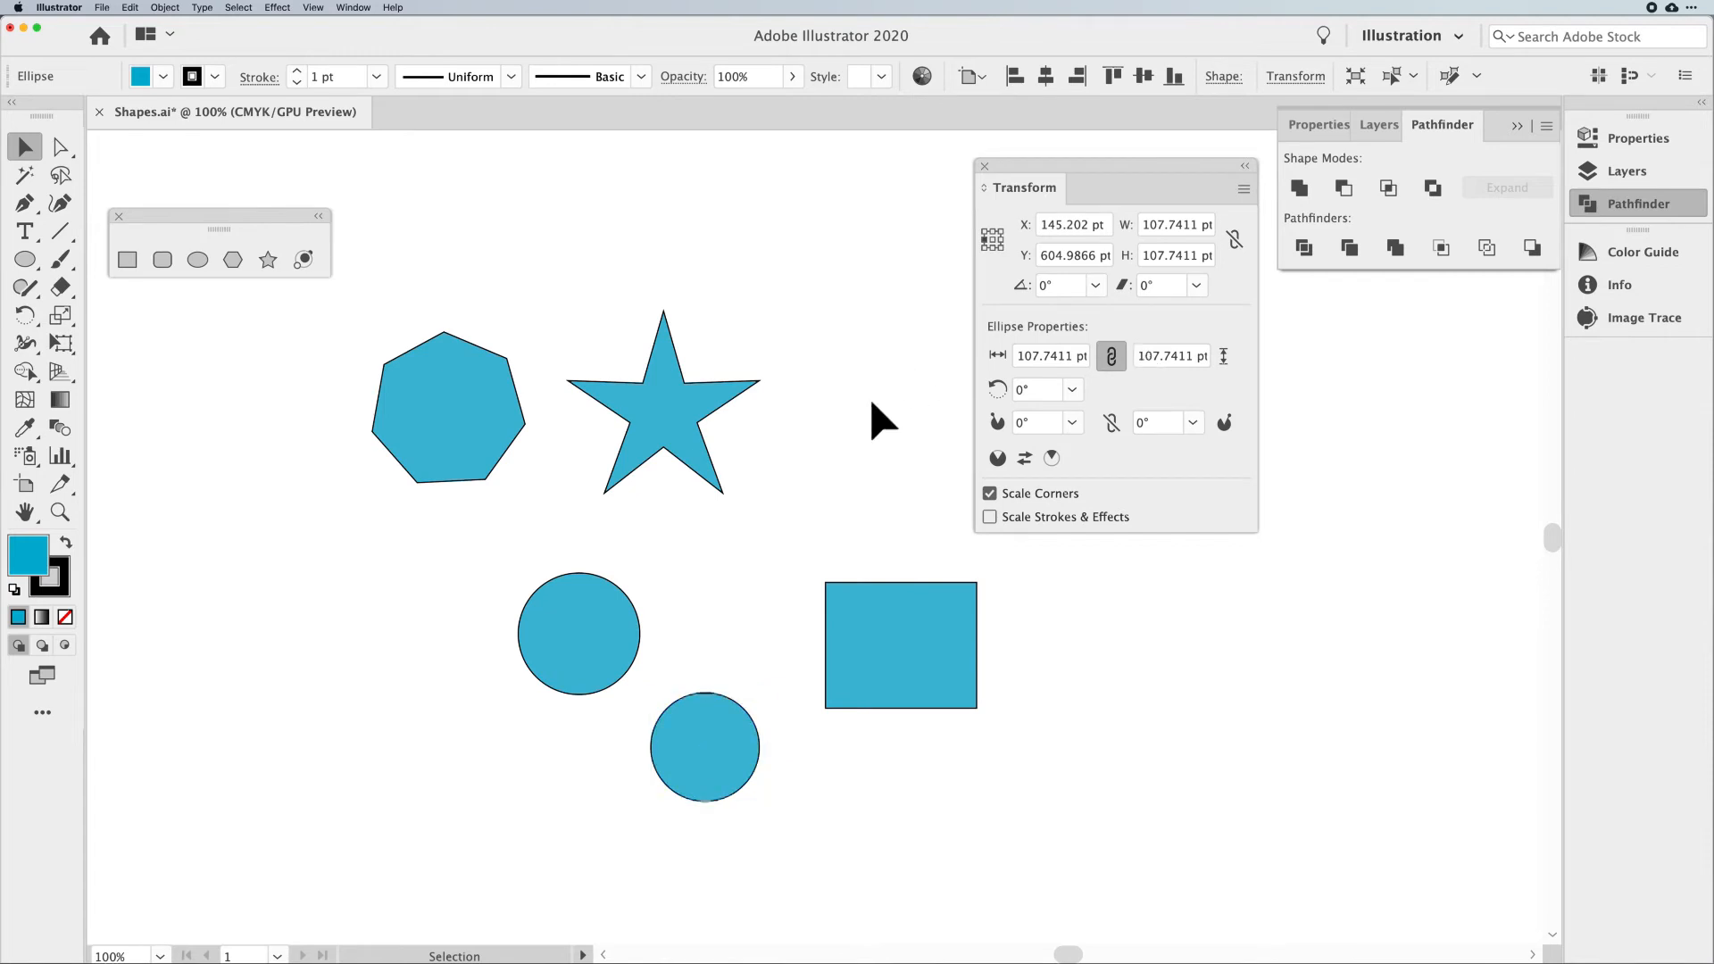
left_click(880, 419)
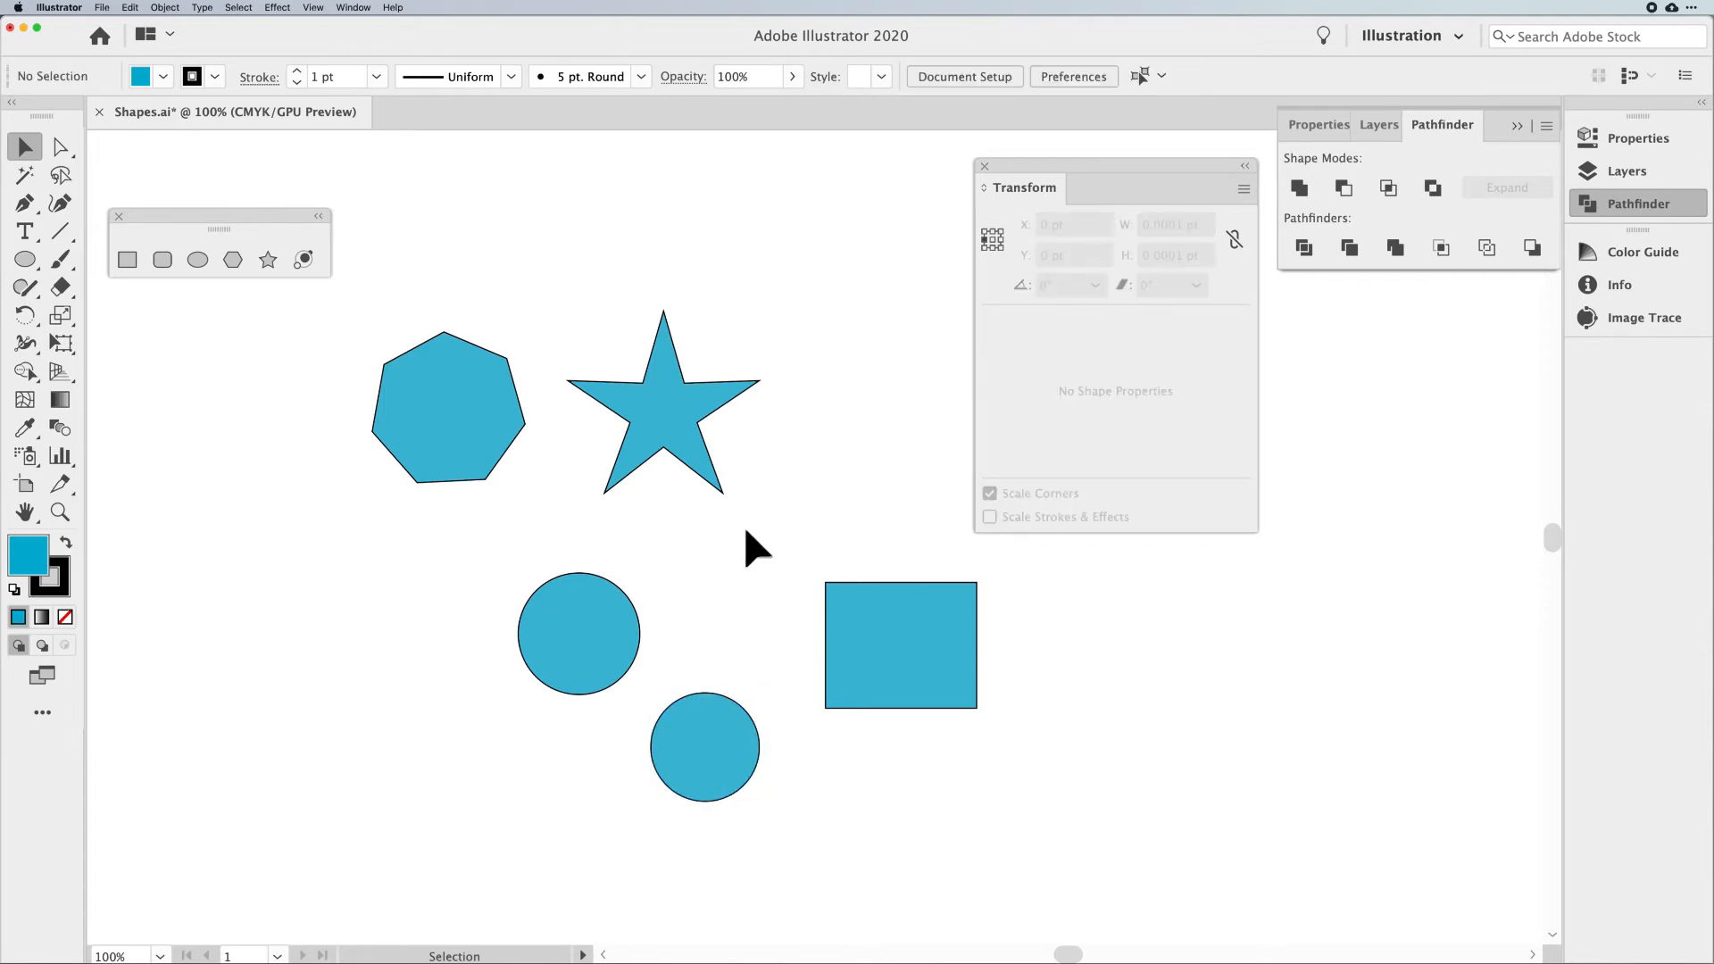
Delete the lower circle and move the rectangle closer to the remaining circle
left_click(722, 728)
left_click(724, 730)
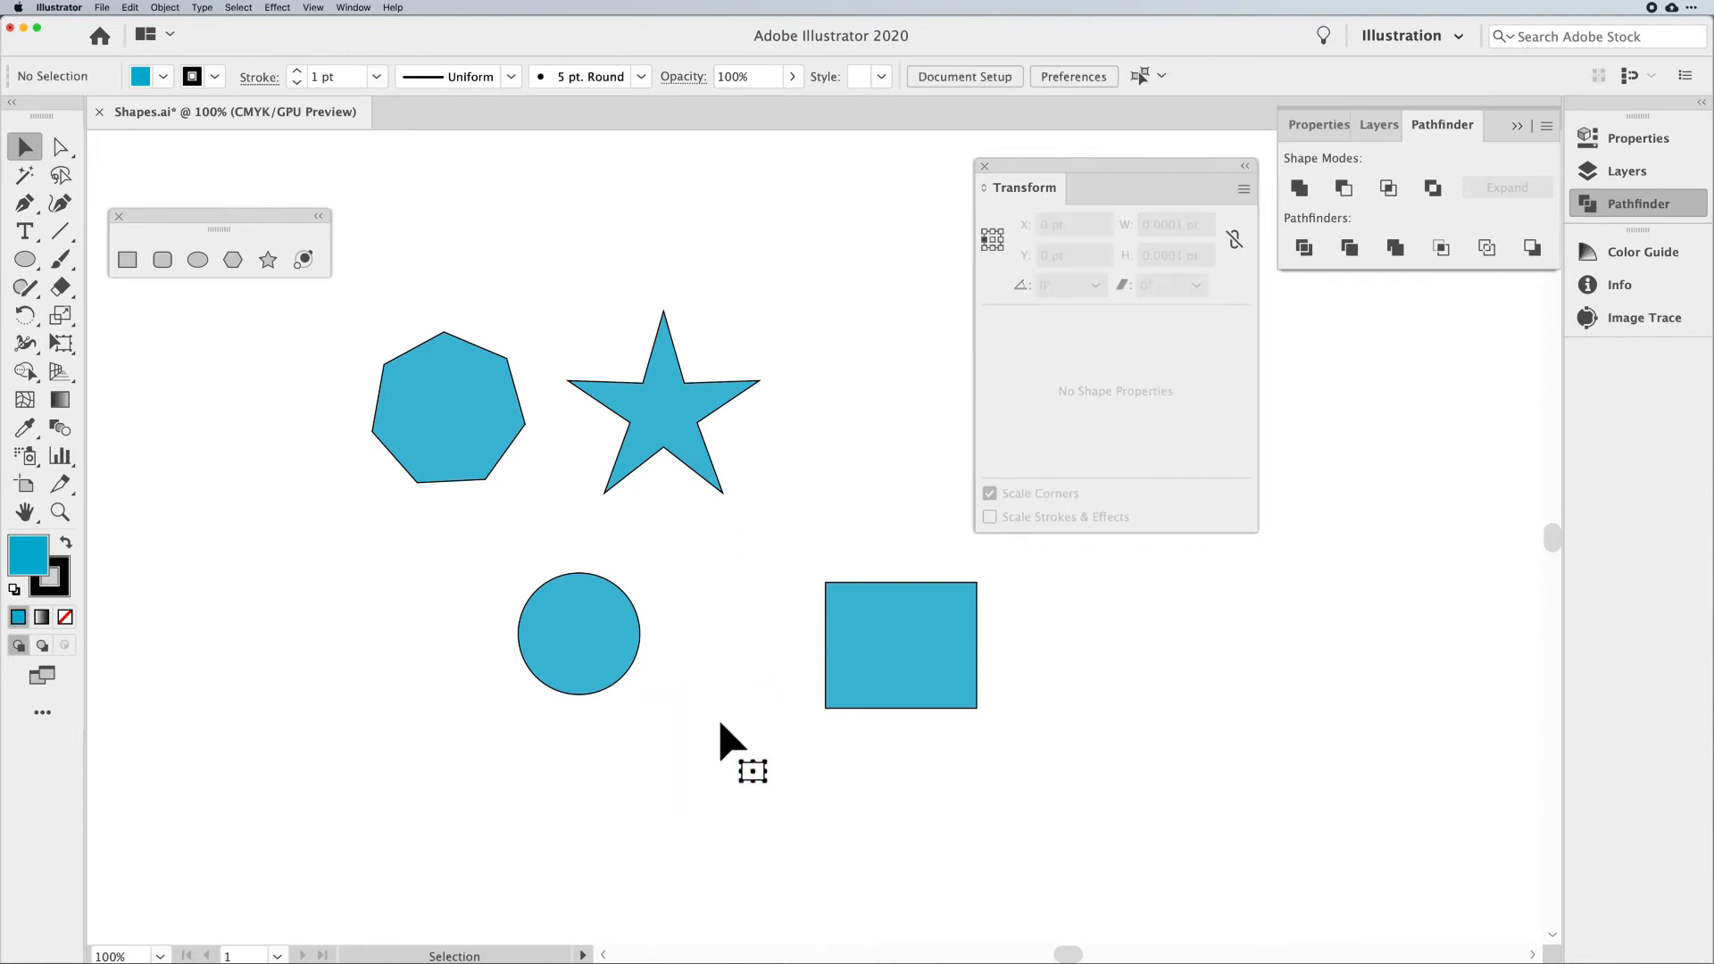
left_click(625, 614)
left_click(927, 636)
left_click_drag(927, 636, 849, 616)
Change the seven-sided polygon to 5 sides and set its rotation to 0°
left_click(449, 410)
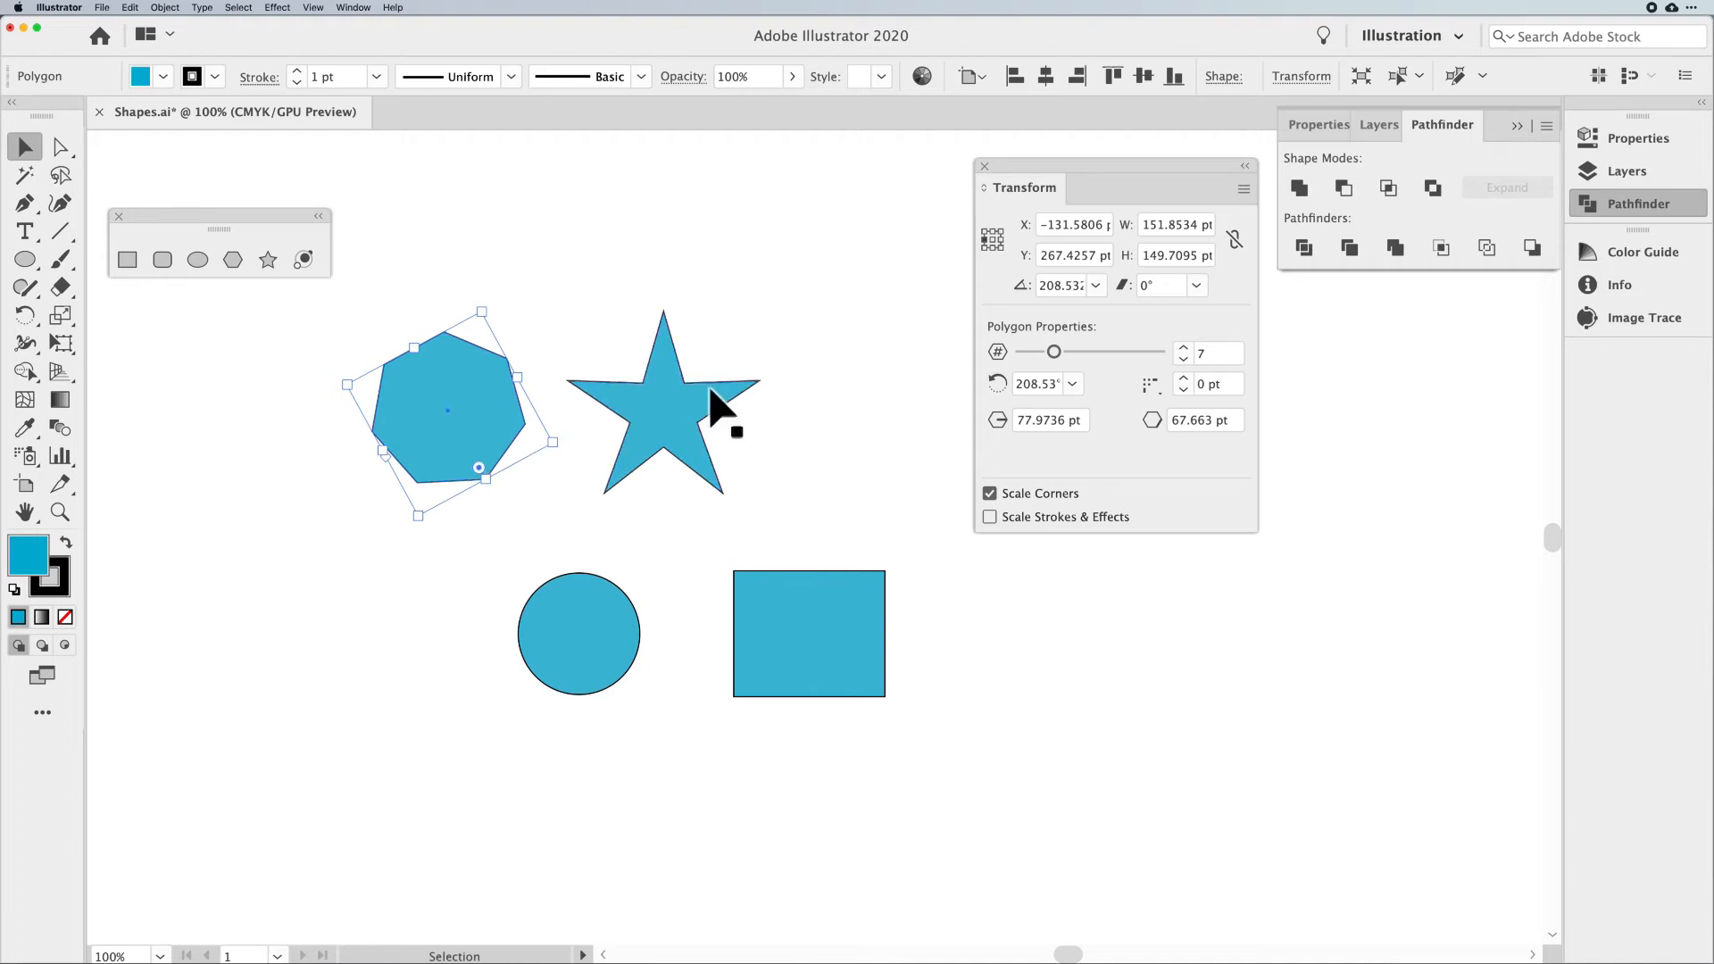
left_click_drag(1054, 349, 1035, 351)
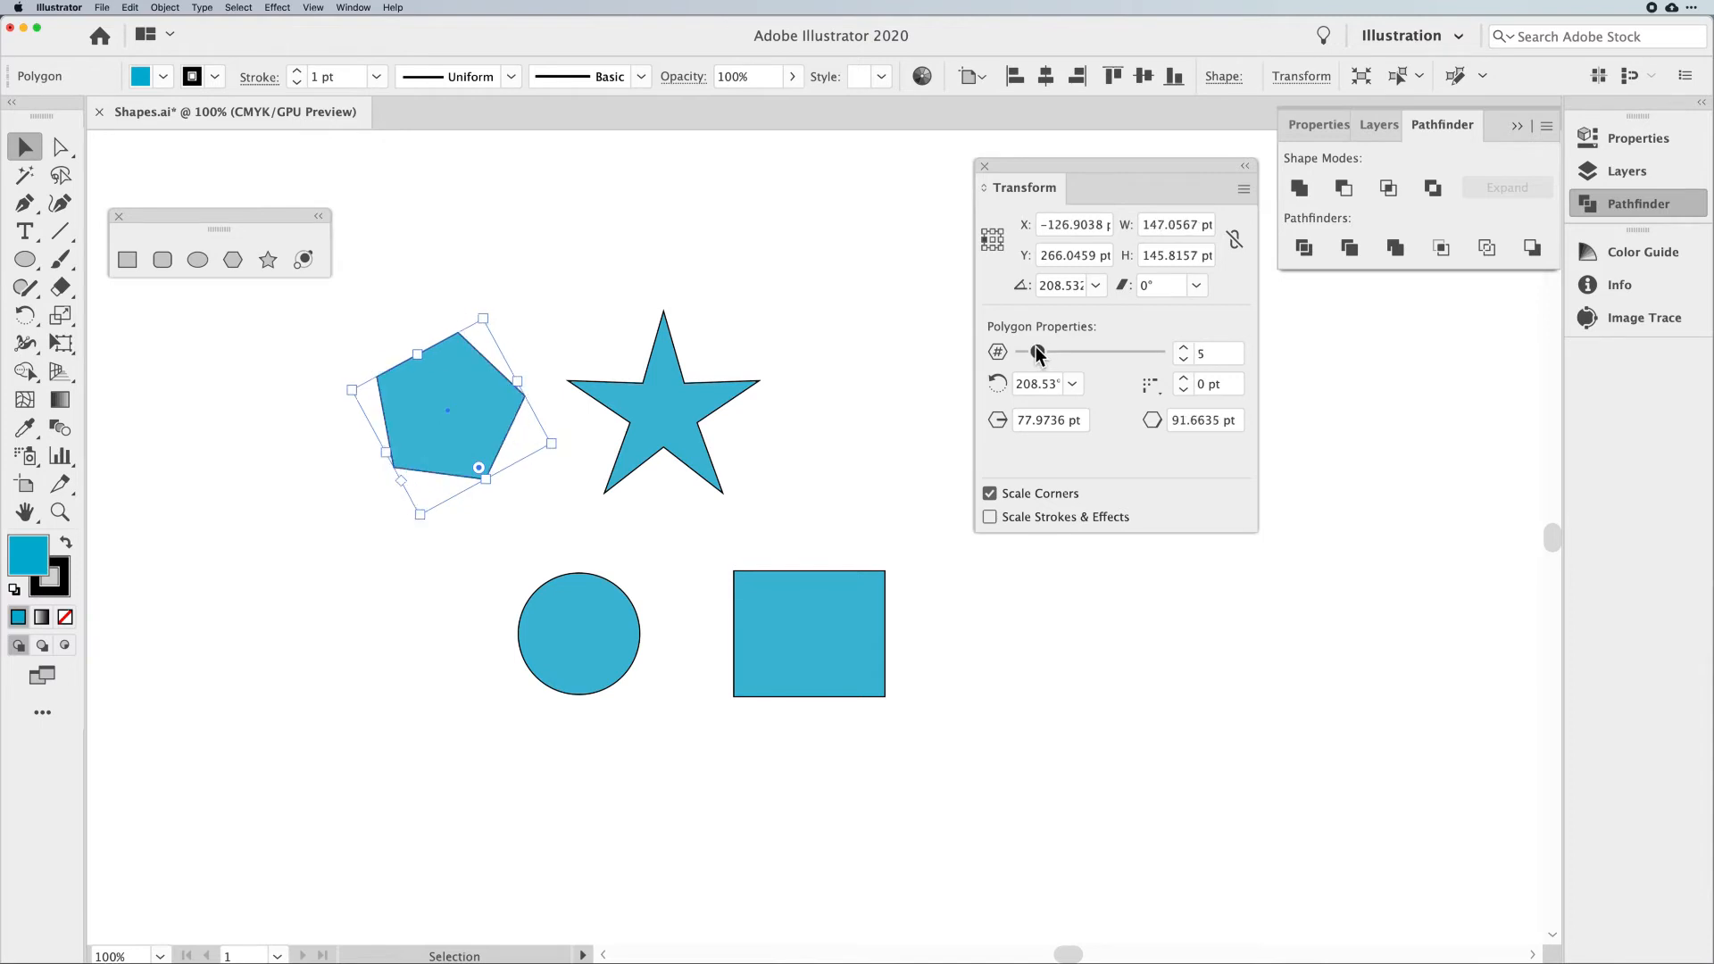
left_click(1095, 285)
left_click(1117, 305)
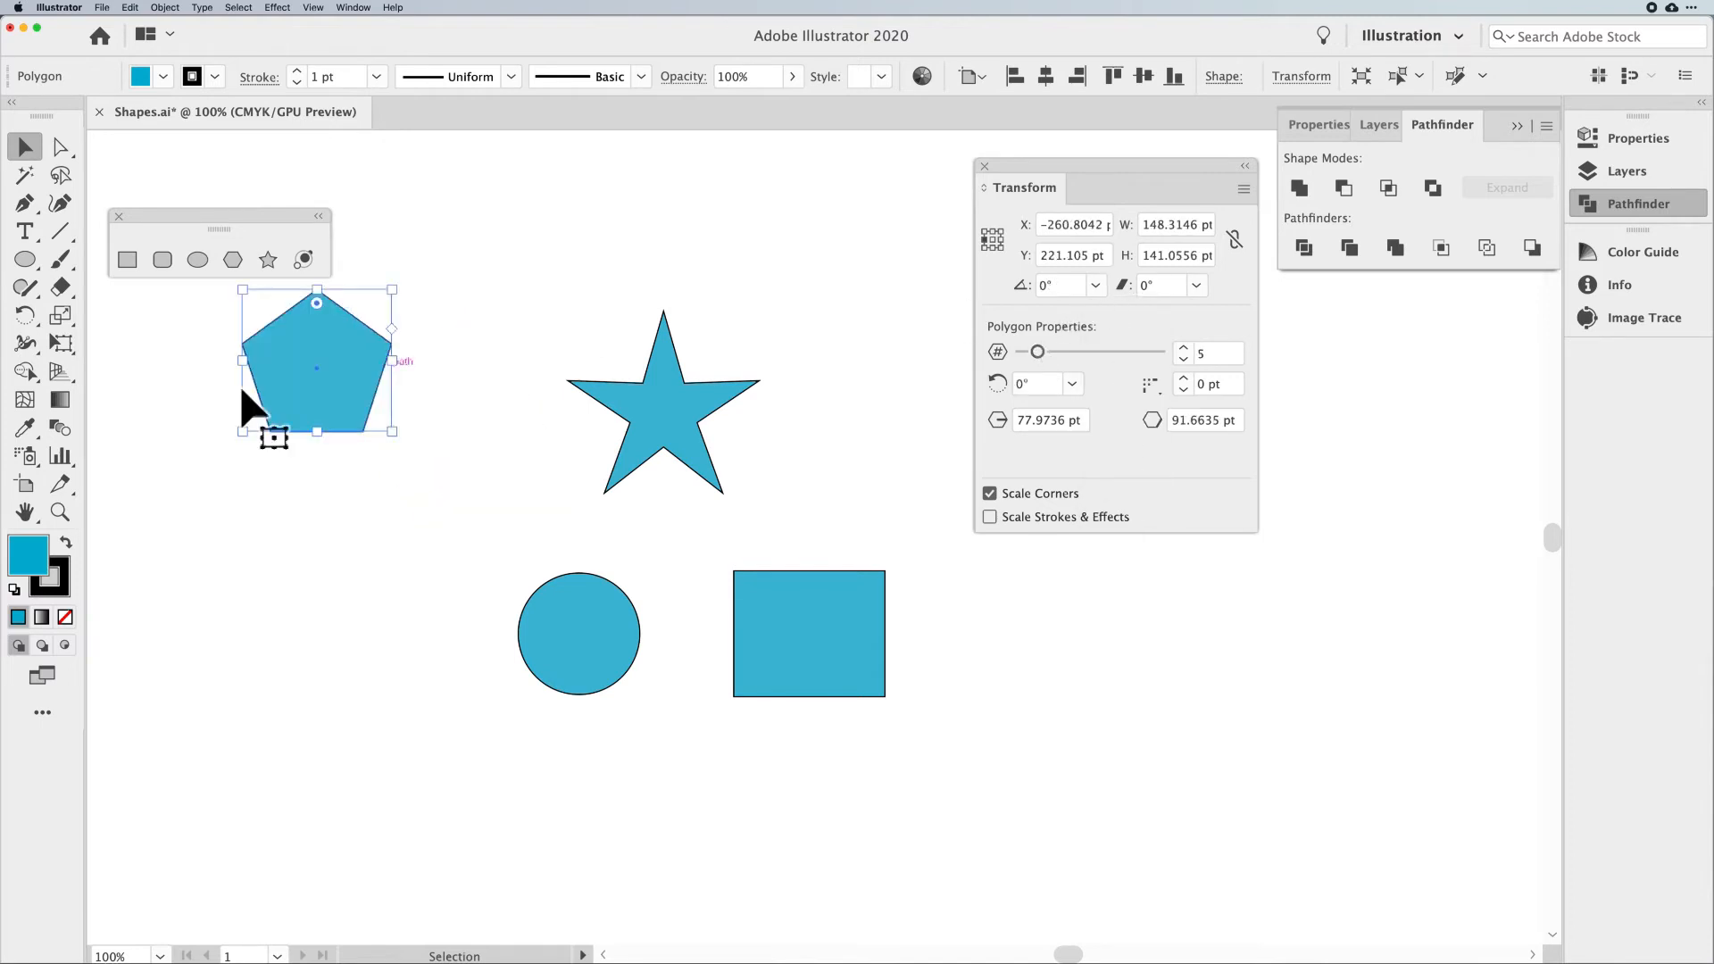
Move the pentagon back beside the star and try adjusting its number of sides, keeping it at 5
left_click_drag(314, 401, 396, 452)
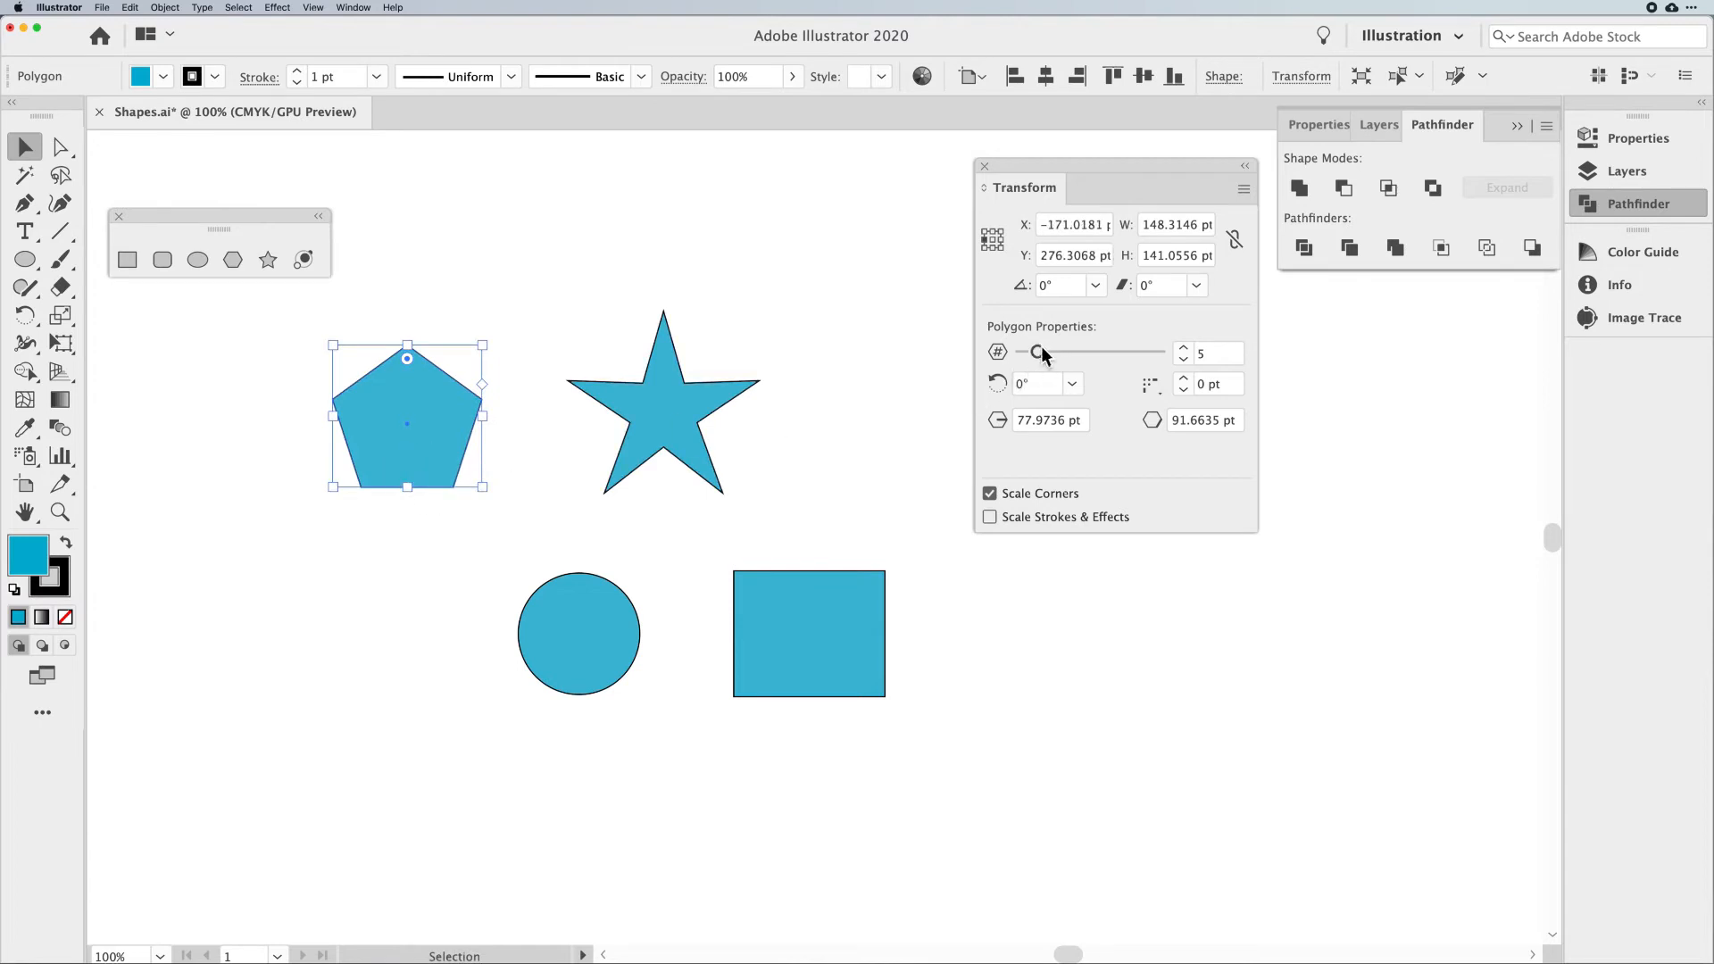
mouse_move(1040, 352)
left_mouse_down()
mouse_move(1021, 352)
mouse_move(1043, 350)
left_mouse_up()
mouse_move(483, 385)
left_mouse_down()
mouse_move(481, 363)
mouse_move(483, 417)
mouse_move(481, 358)
mouse_move(470, 407)
left_mouse_up()
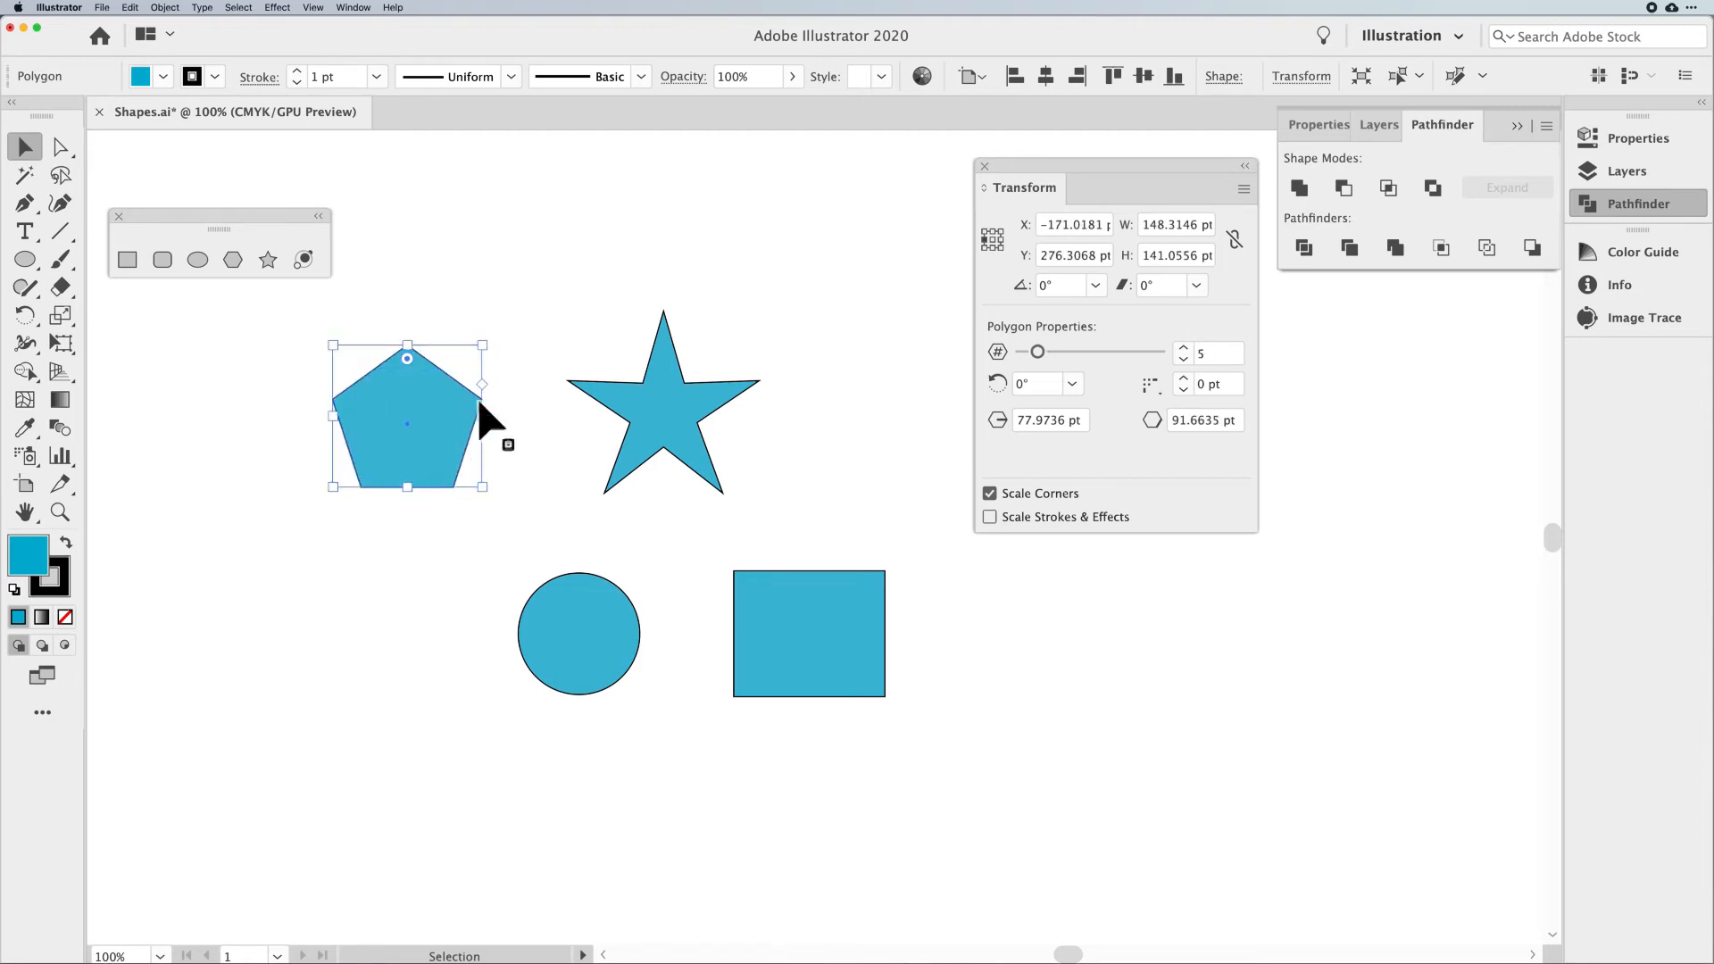
Check the star for editable shape properties, including with the Star tool active, and deselect it
left_click(678, 419)
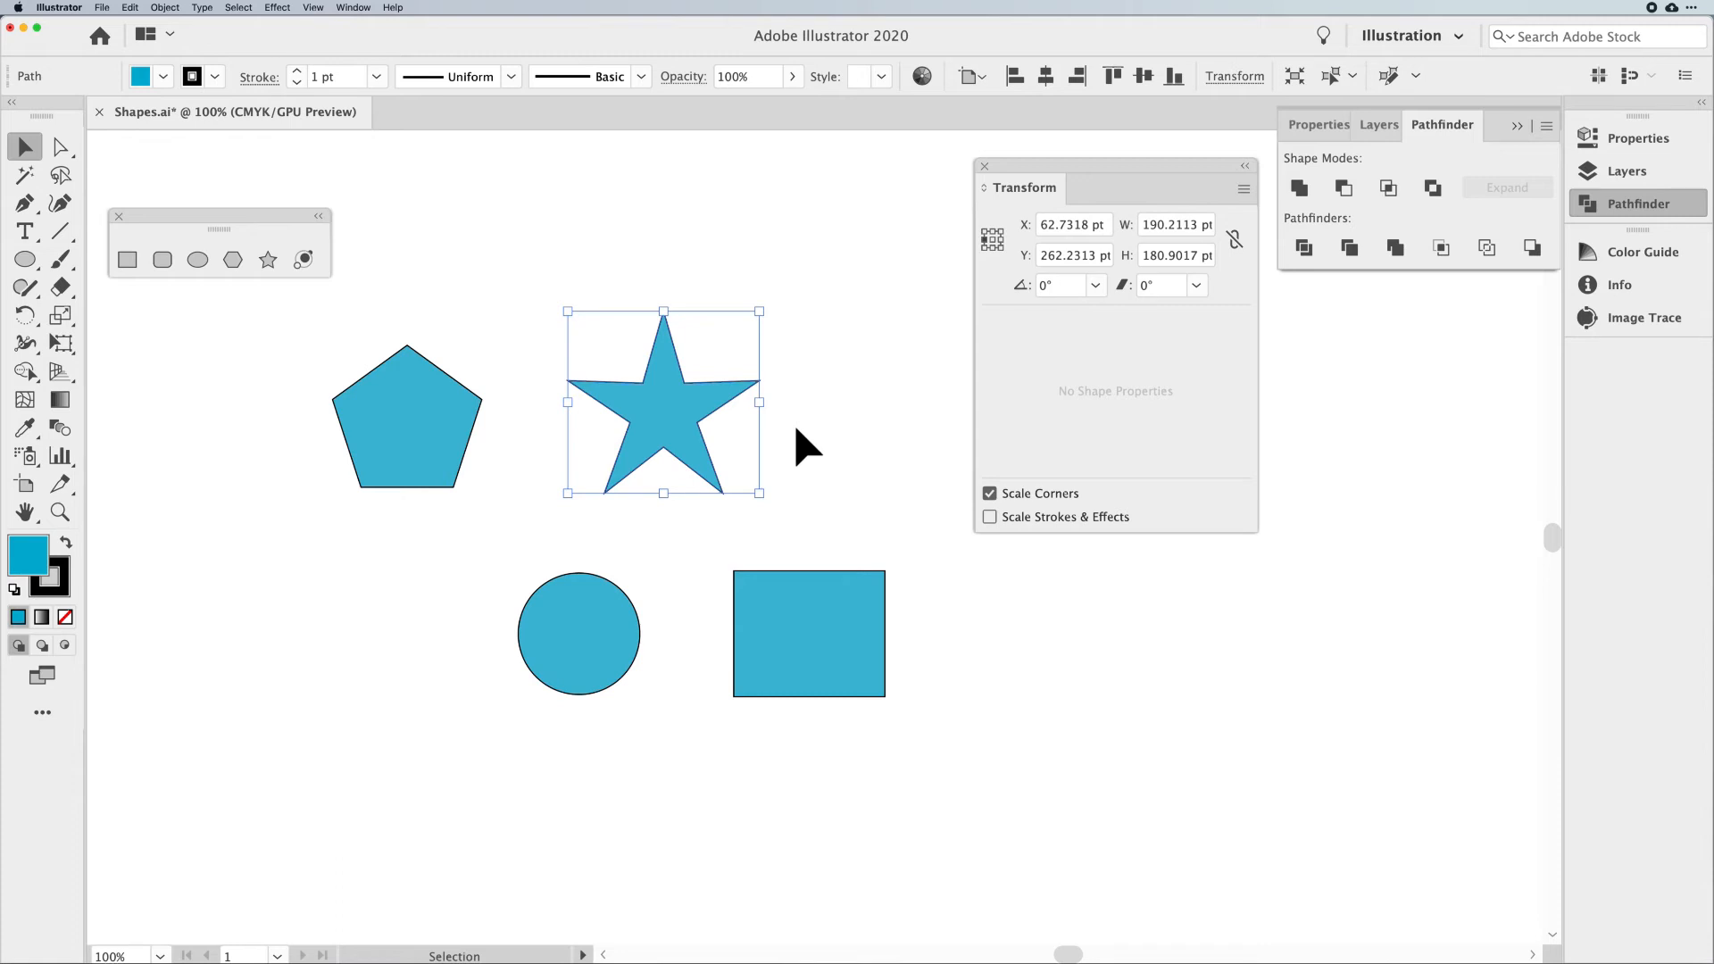
left_click(268, 259)
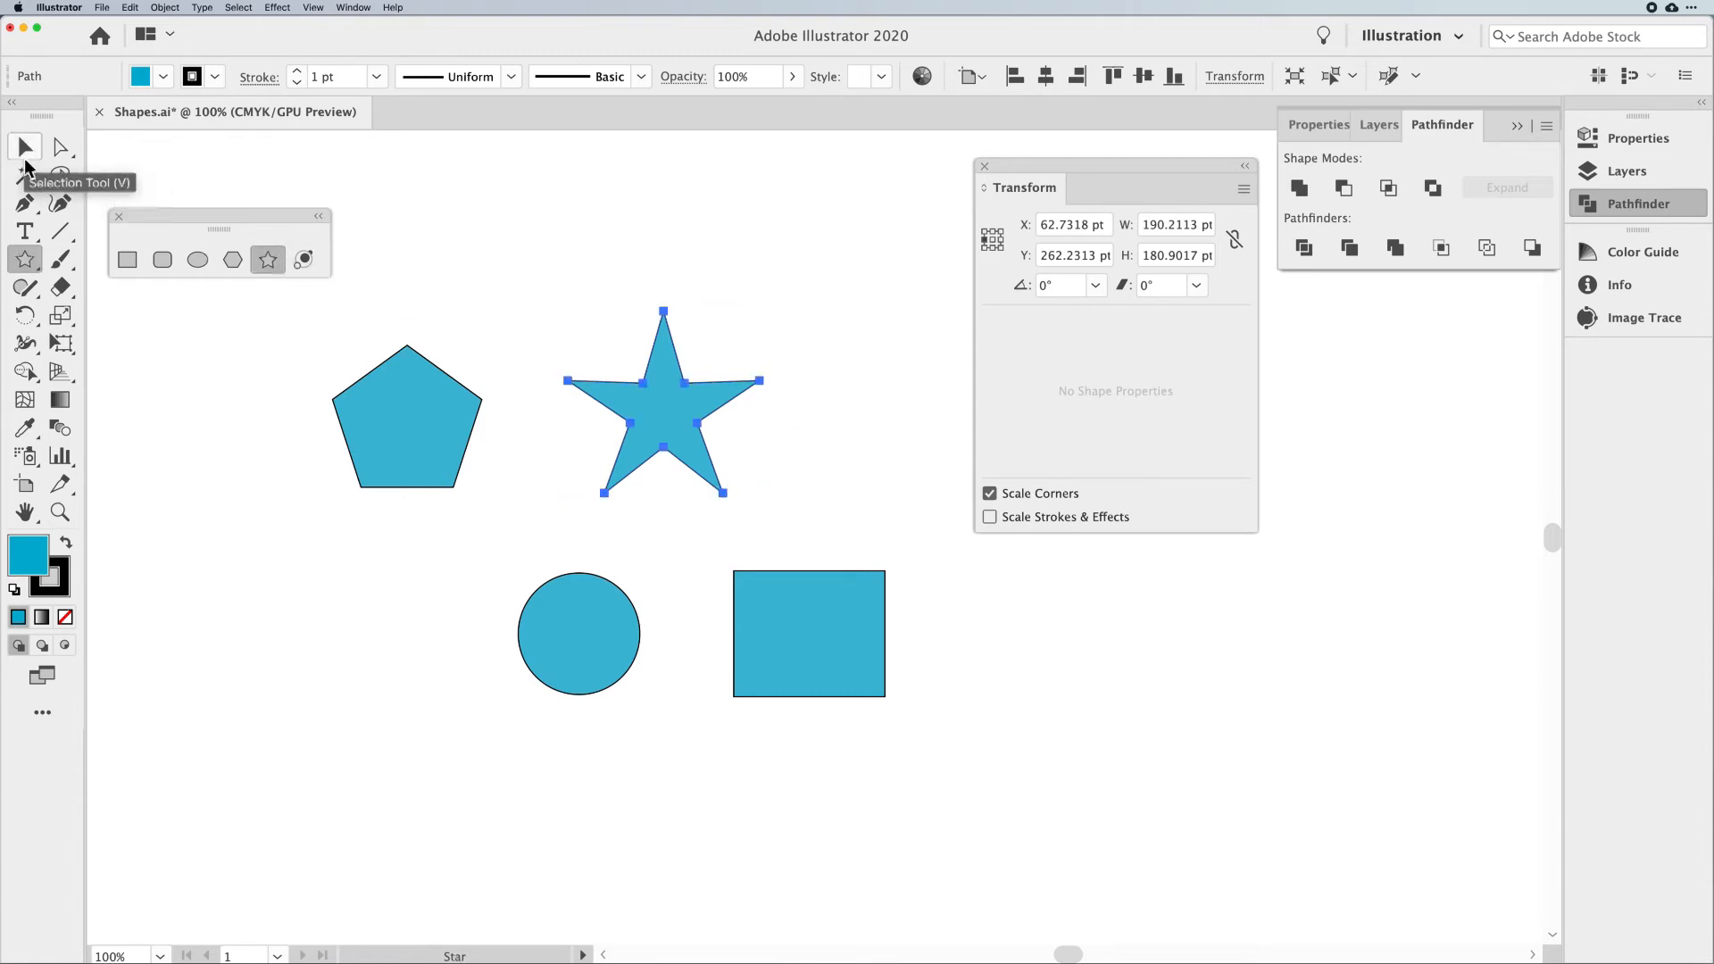
left_click(25, 148)
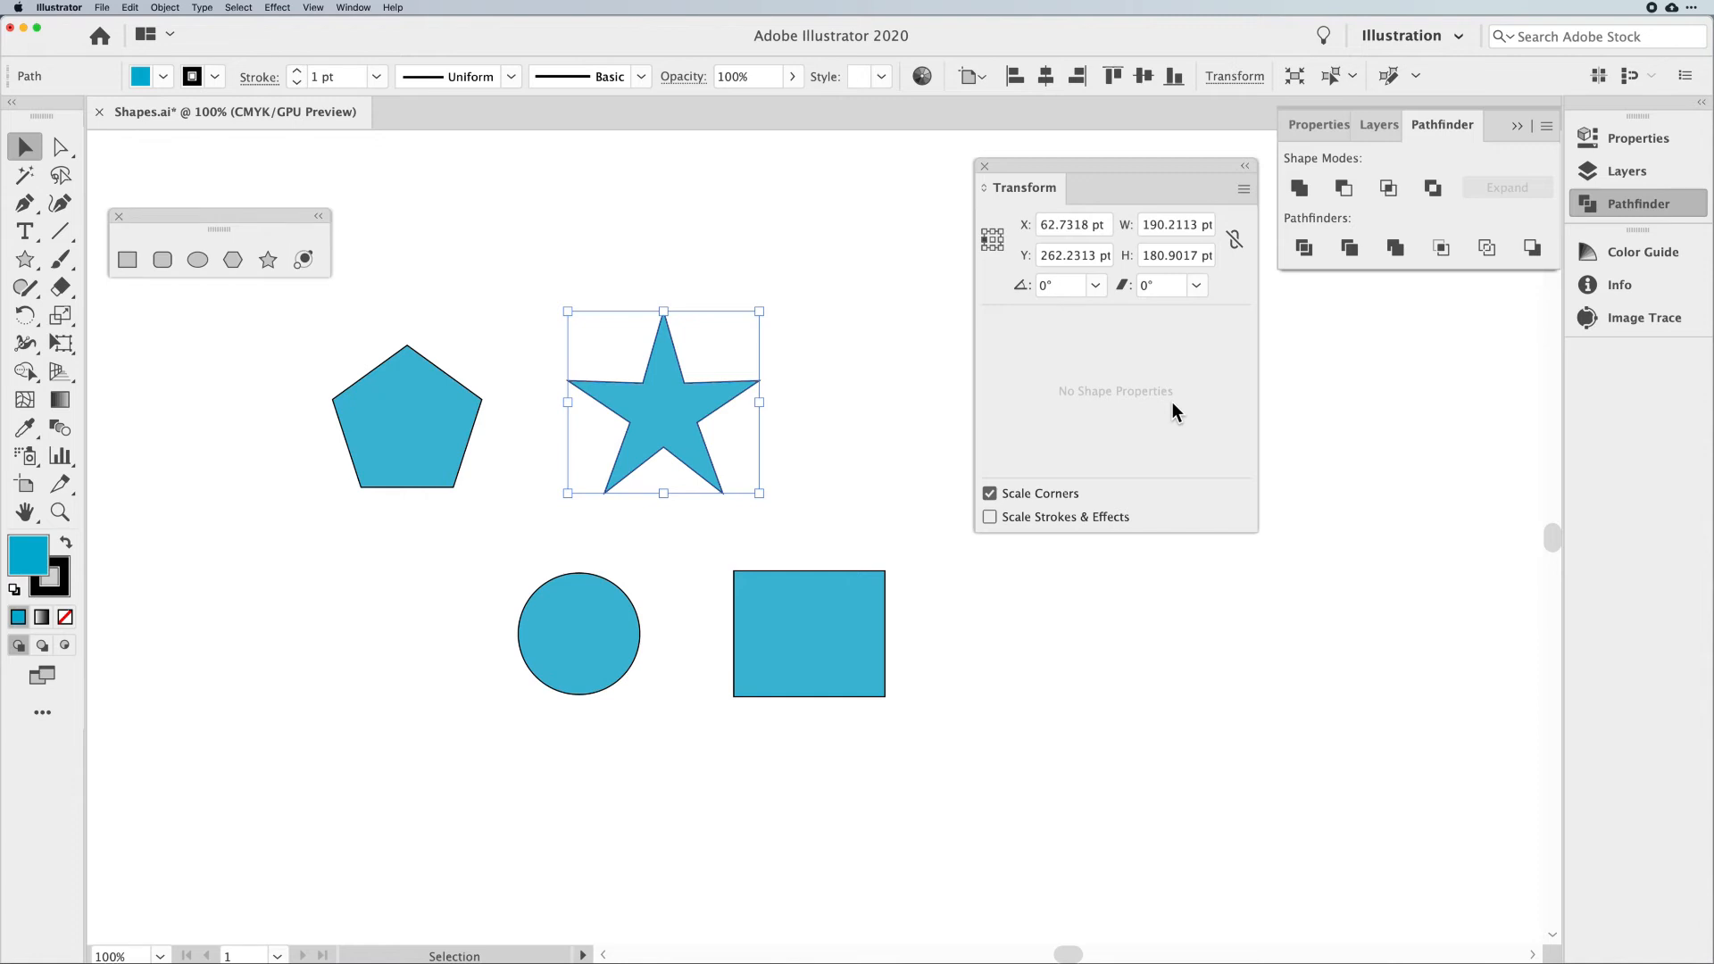
left_click(862, 431)
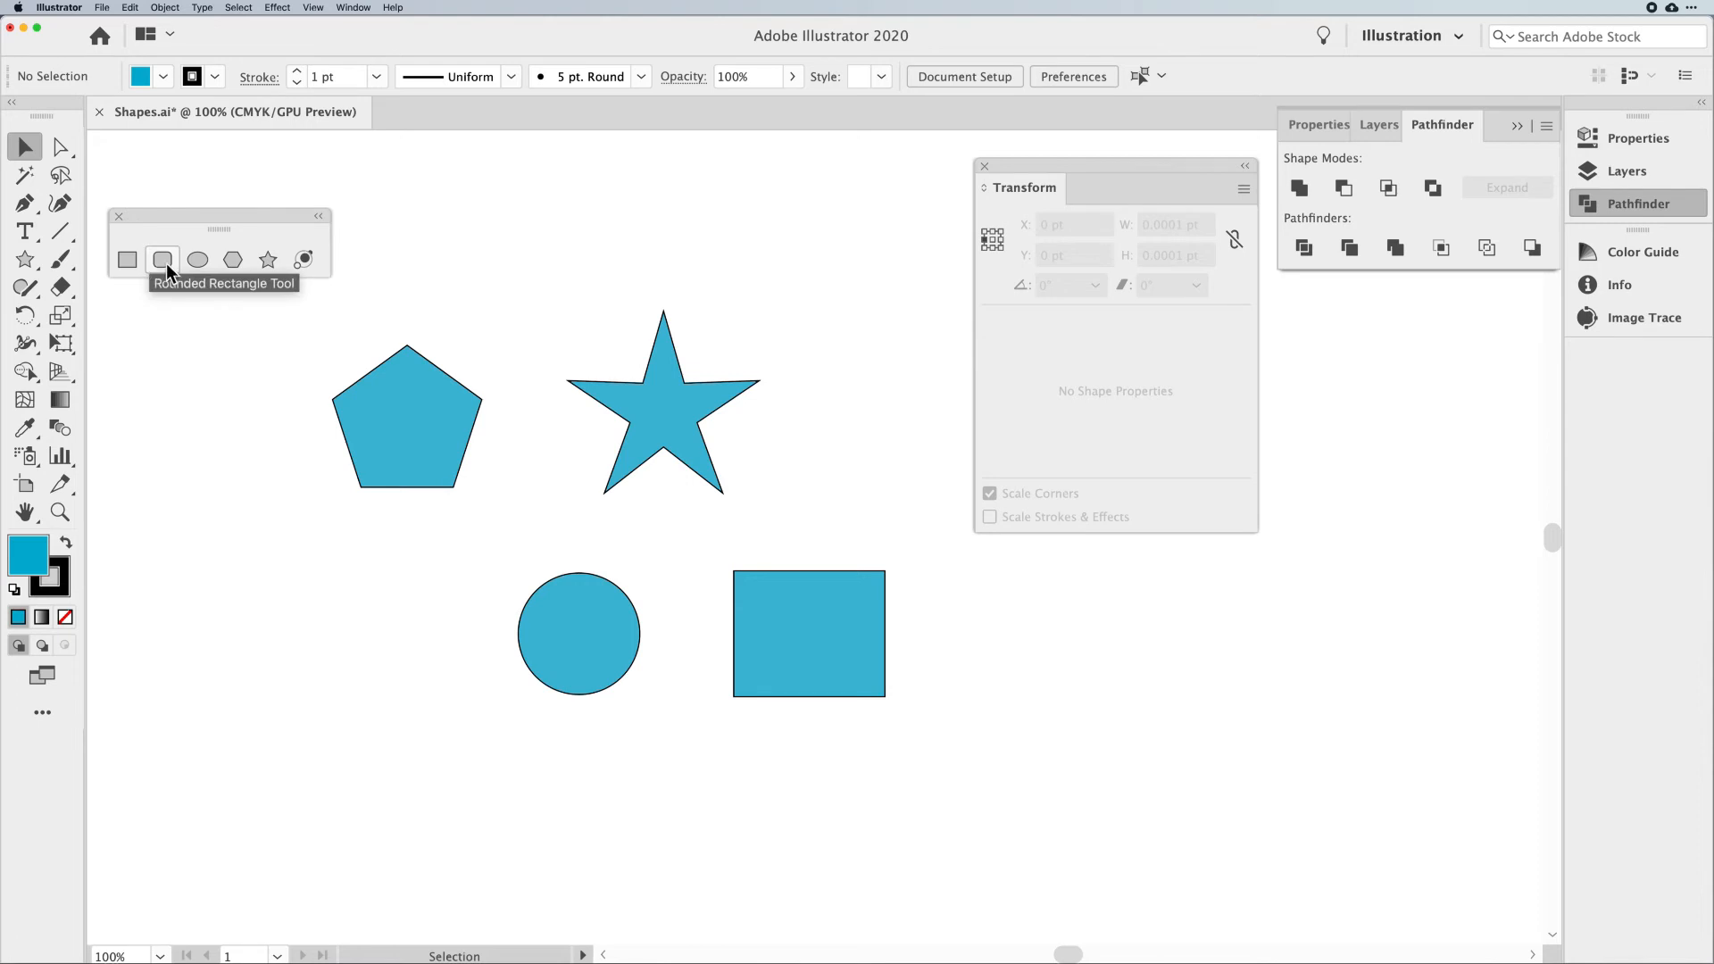
Draw a freehand rounded rectangle about 121 by 132 pt below the pentagon and delete it
left_click(167, 265)
left_click_drag(247, 550, 370, 682)
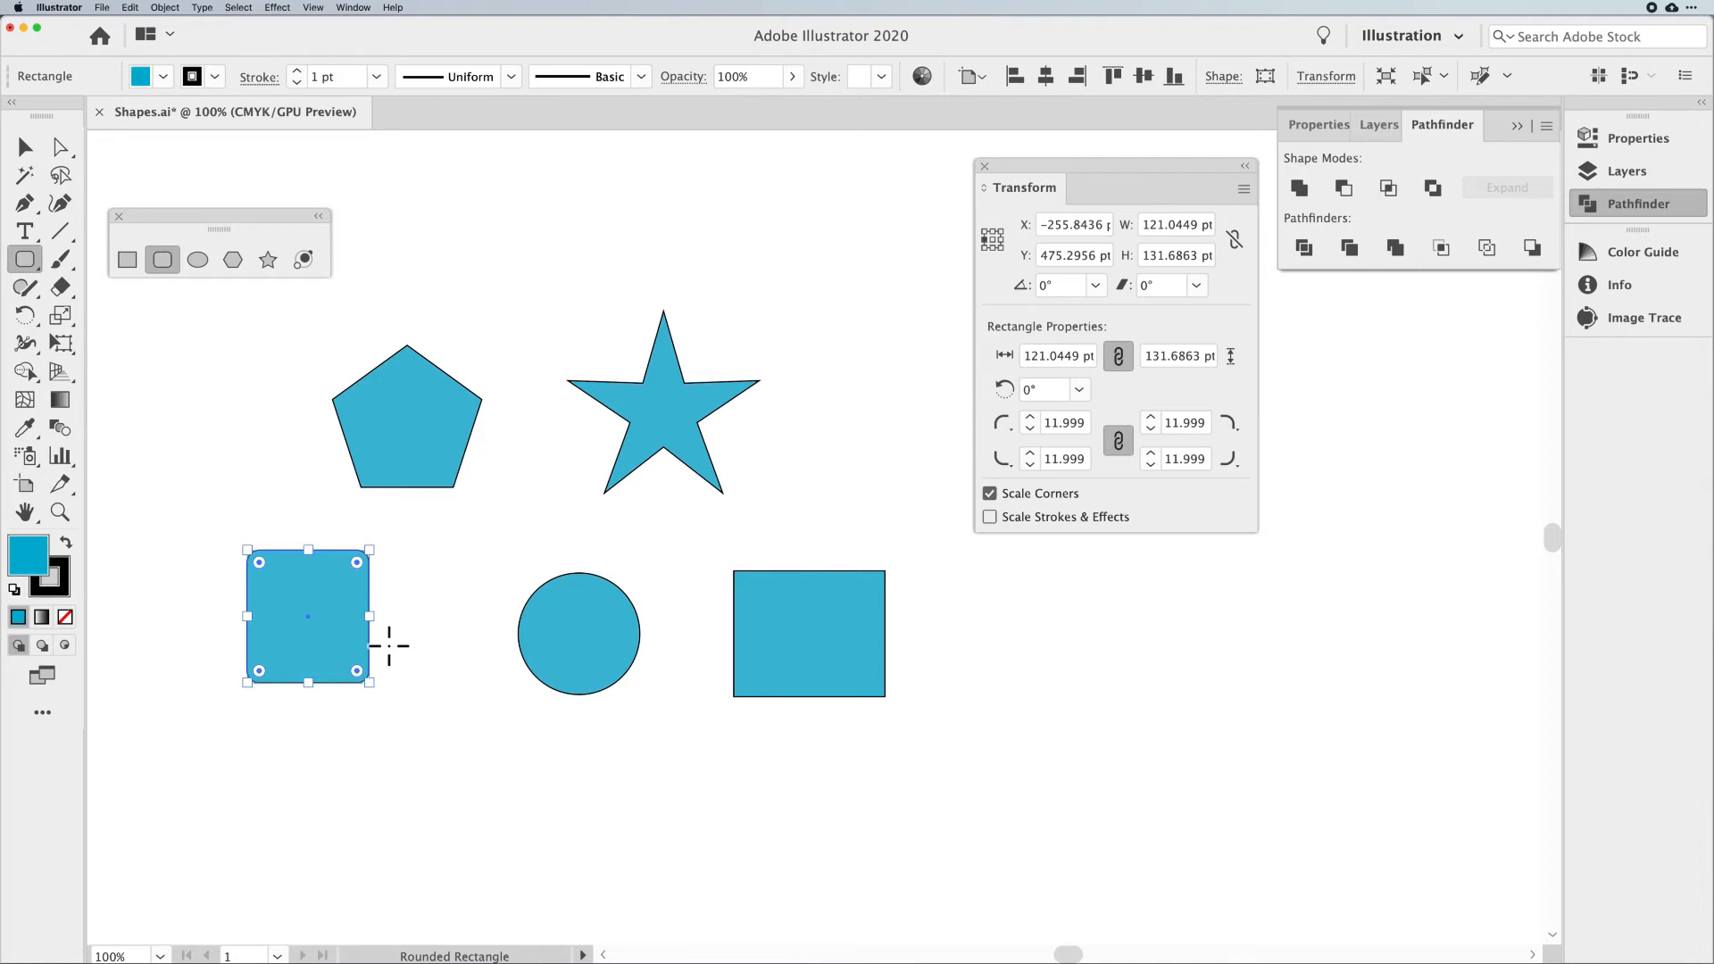
key("Delete")
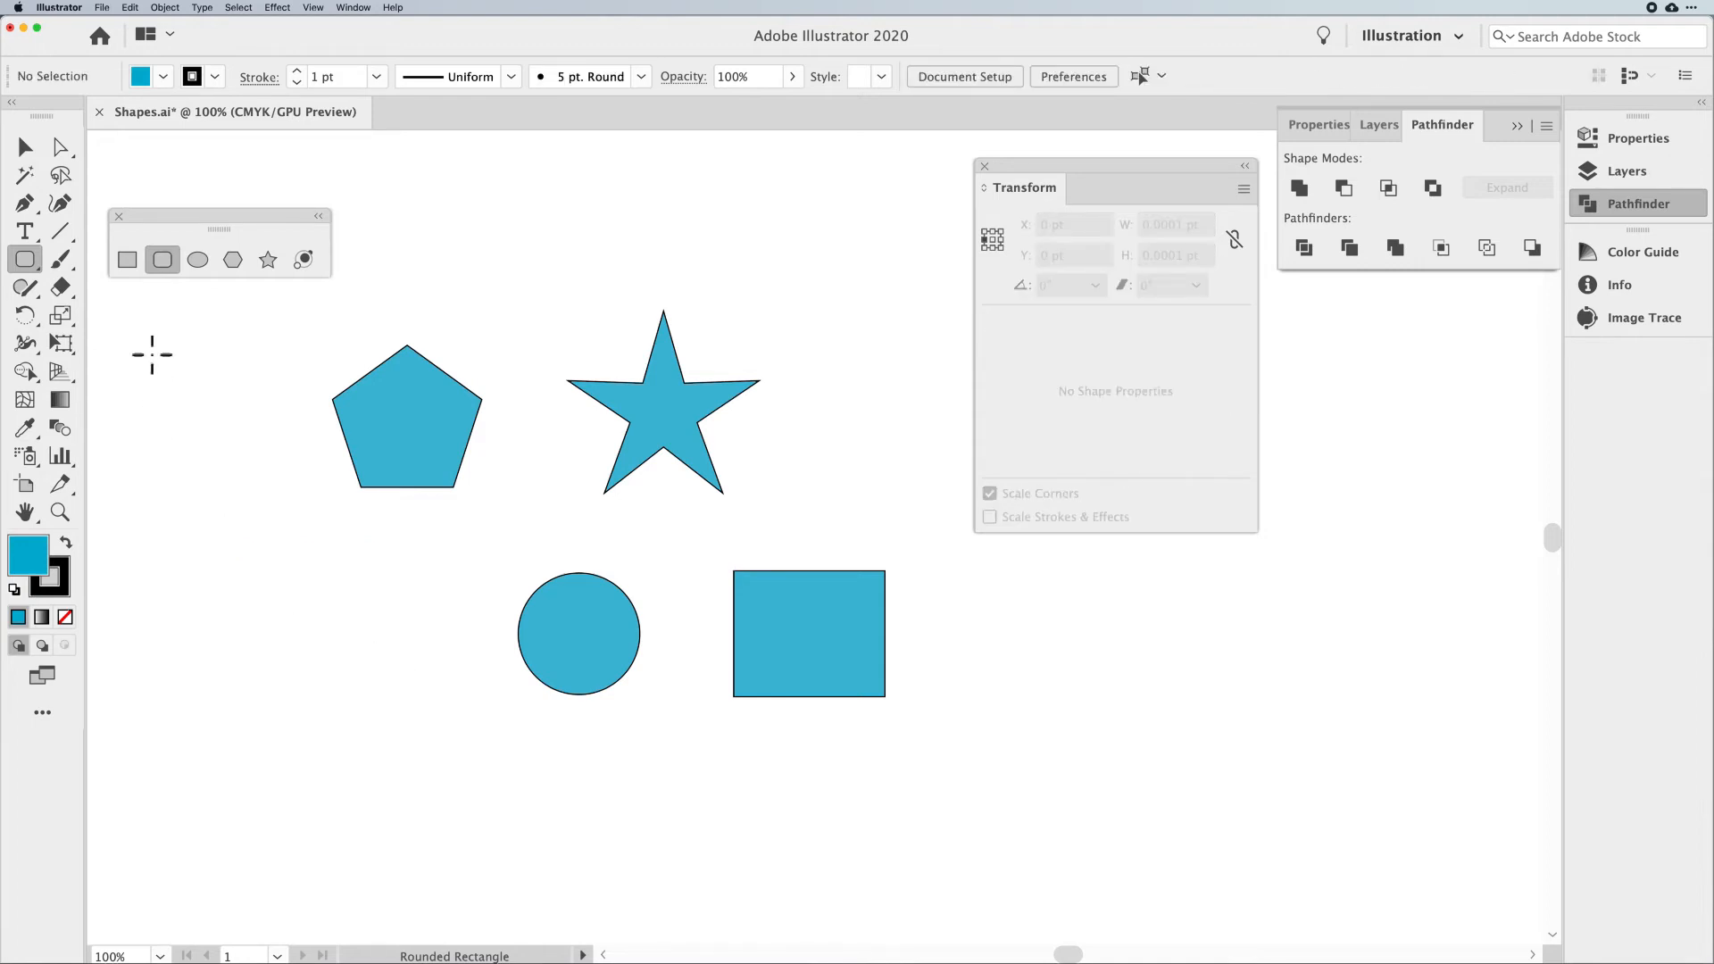
Create a rounded rectangle 100 pt wide and 100 pt high with a 15 pt corner radius, below the pentagon
left_click(253, 622)
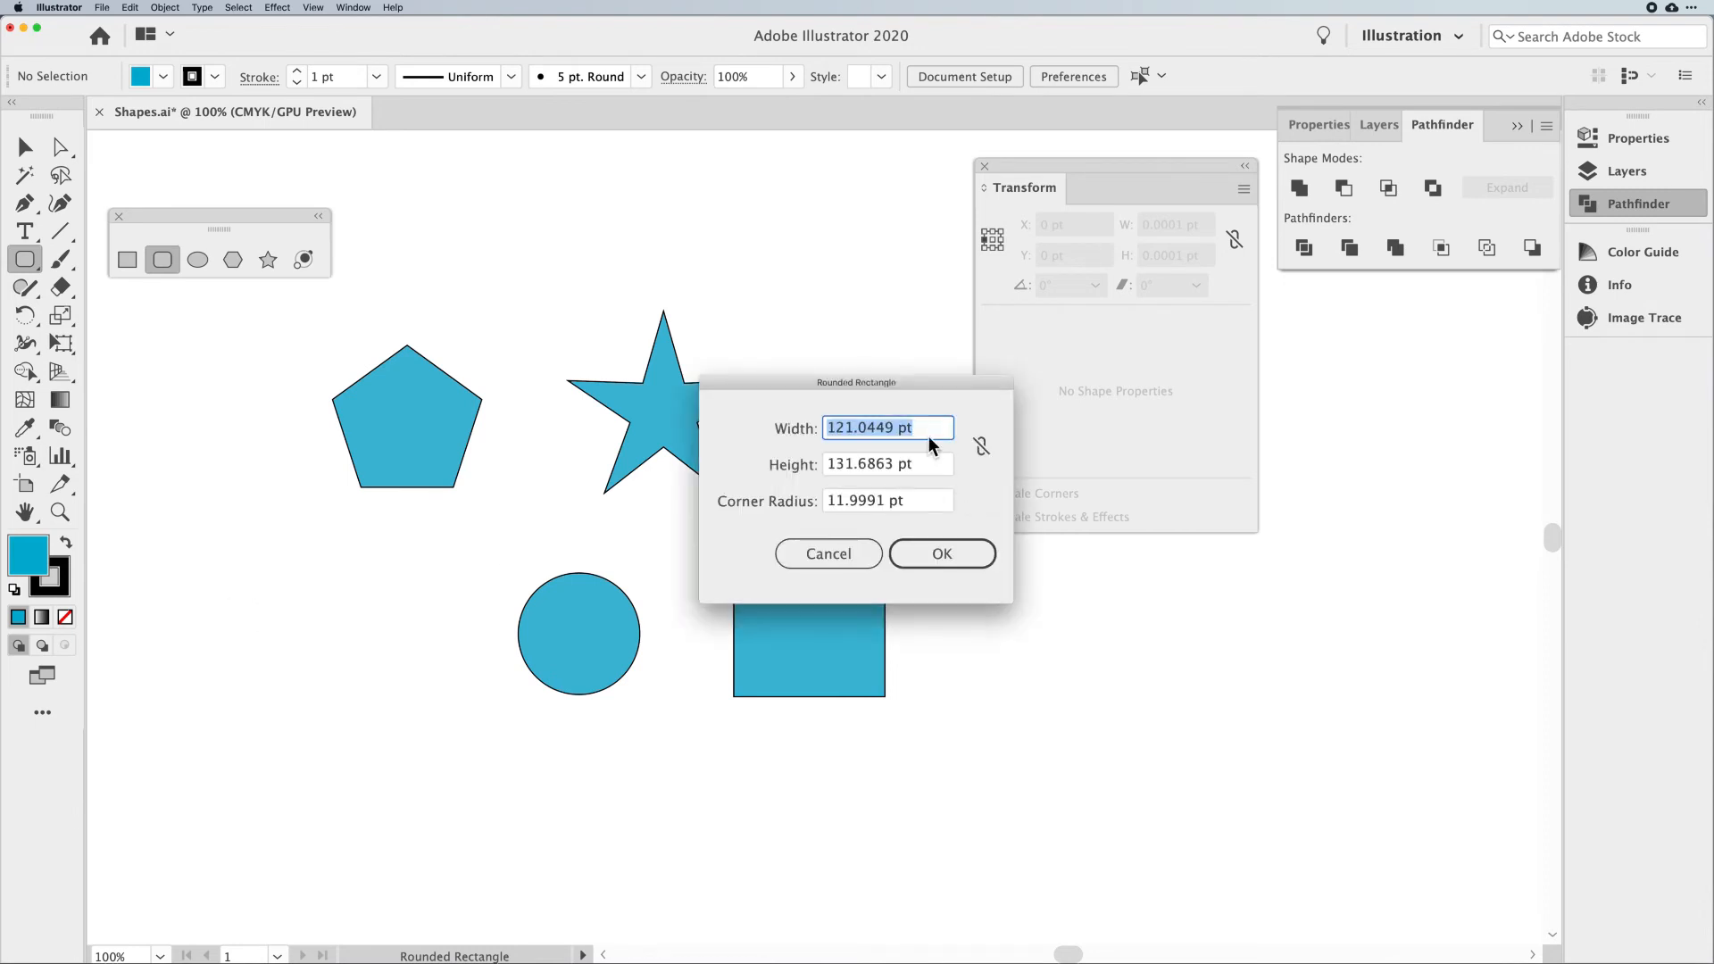
type("100")
key("Tab")
type("100")
key("Tab")
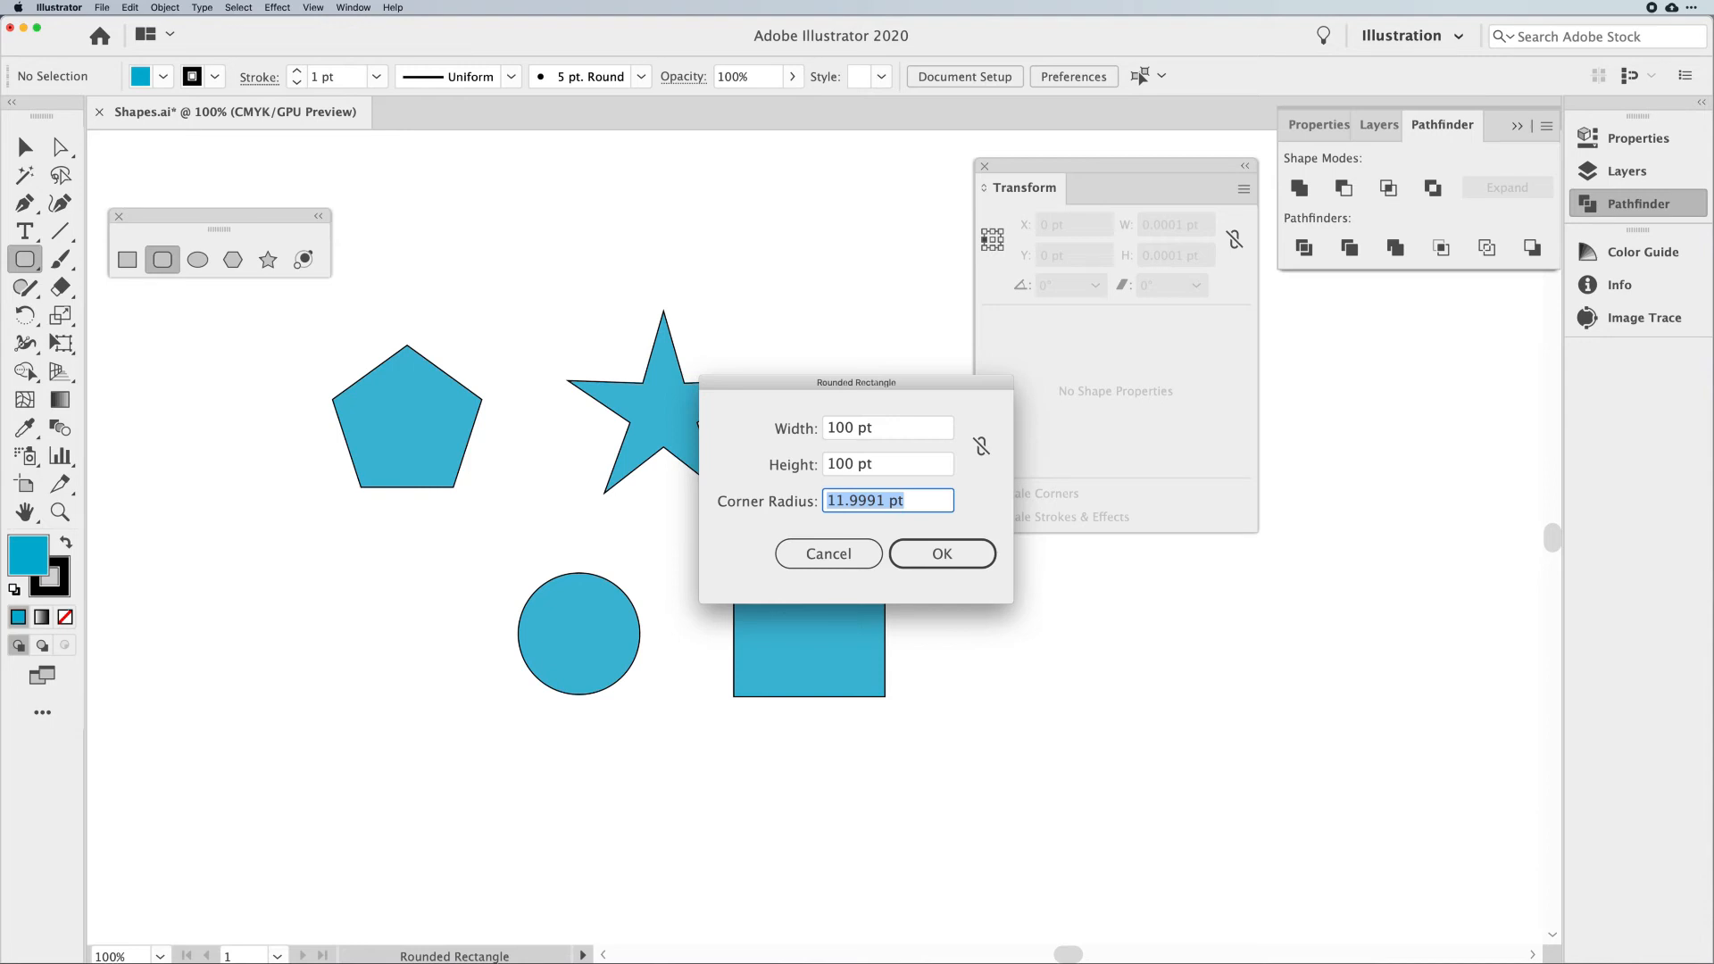
type("15")
left_click(948, 554)
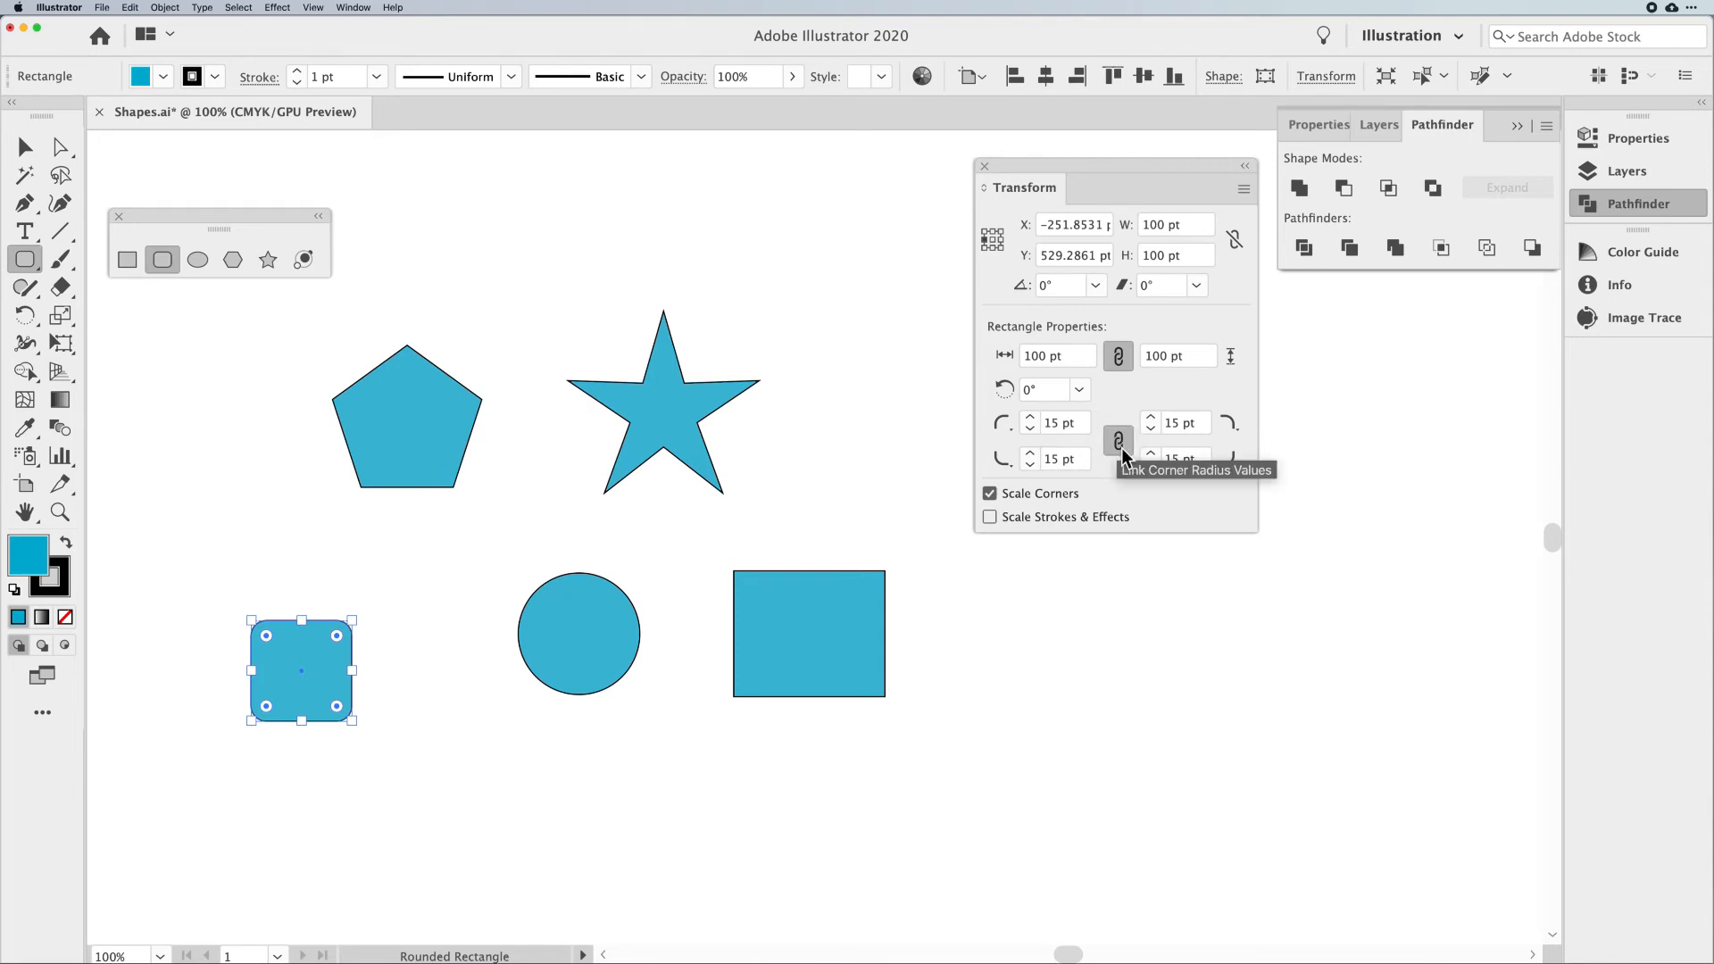
Adjust the rounded square's linked corner radii up and down in small increments, ending at 20 pt
left_click(1032, 417)
left_click(1032, 417)
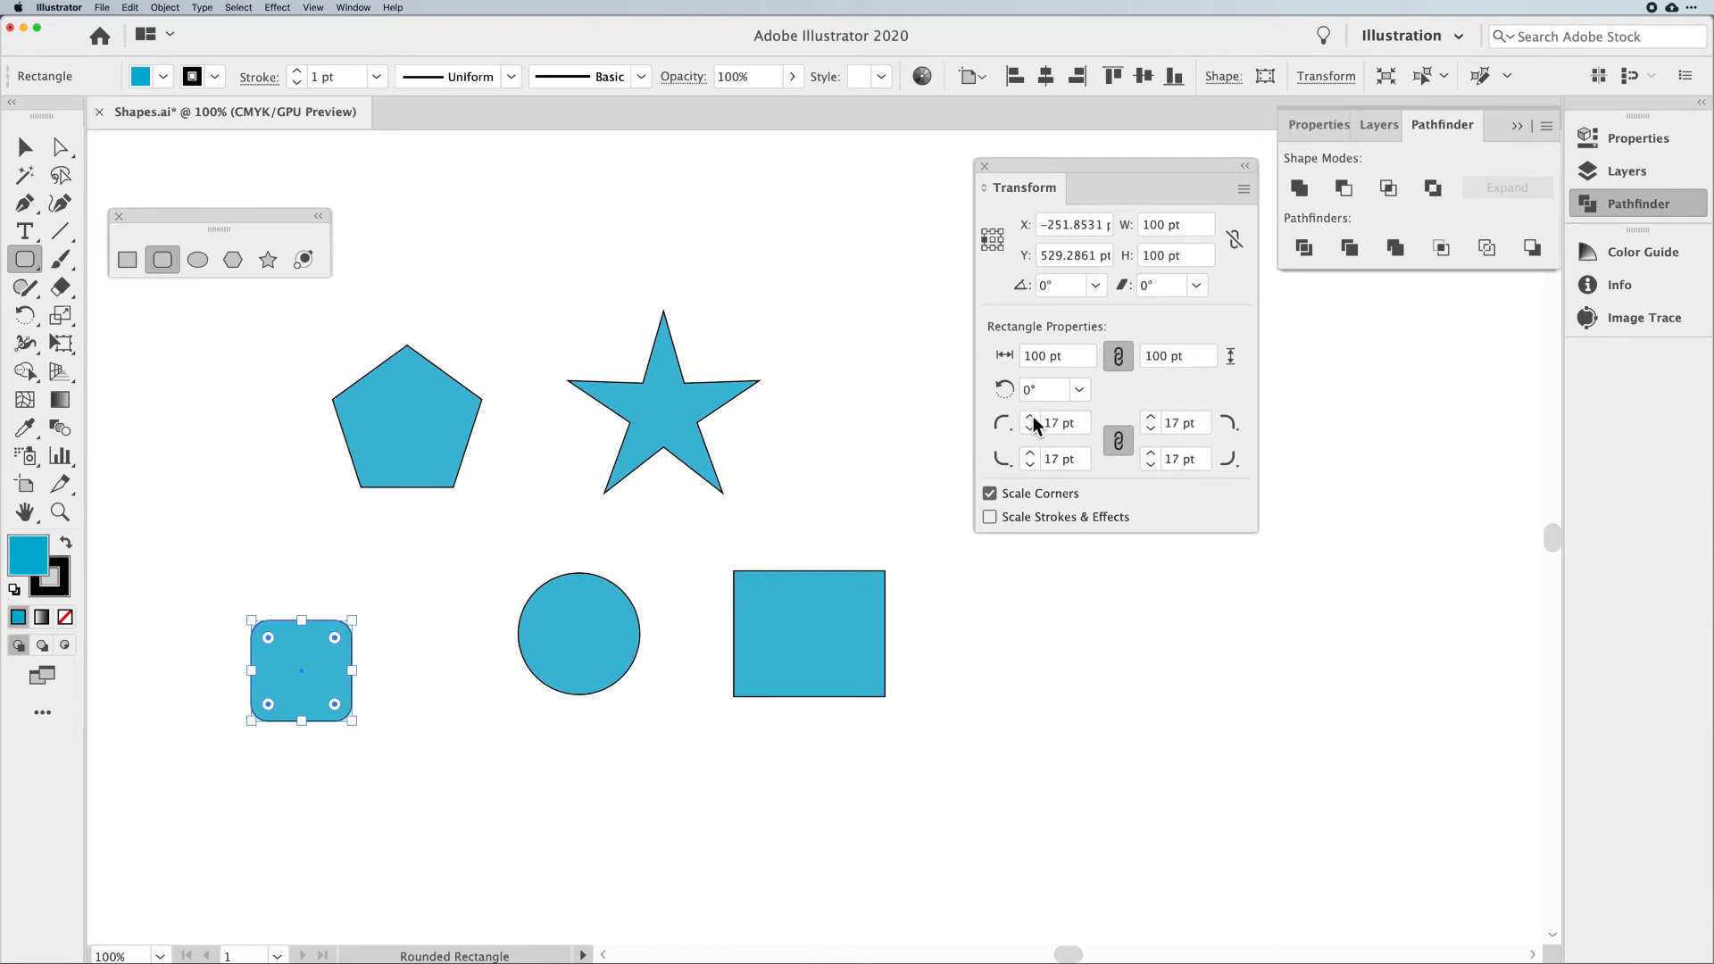
left_click(1032, 417)
left_click(1032, 417)
left_click(1032, 417)
left_click(1032, 417)
left_click(1032, 417)
left_click(1031, 429)
left_click(1031, 429)
left_click(1032, 430)
left_click(1031, 429)
left_click(1031, 429)
left_click(1031, 429)
left_click(1032, 430)
left_click(1032, 417)
left_click(1032, 417)
left_click(1032, 417)
left_click(1030, 418)
left_click(1030, 418)
left_click(1030, 417)
left_click(1031, 432)
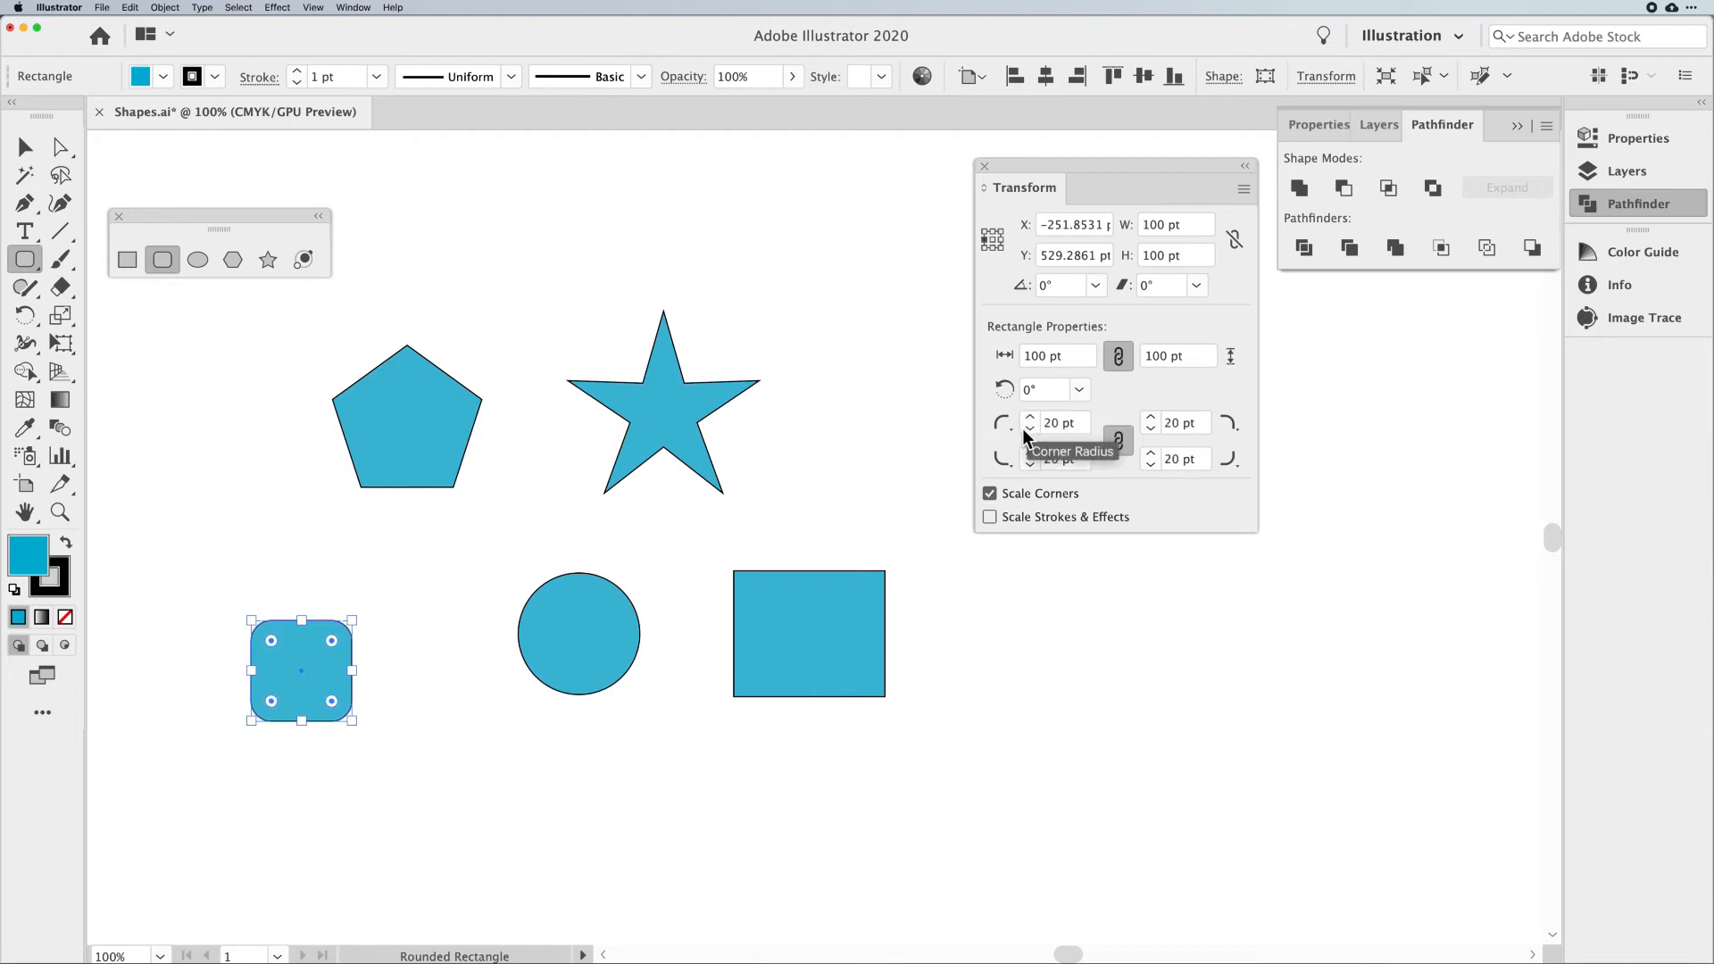
Try larger increments on the rounded square's corner radii, raising them to 40 pt and returning them to 20 pt, and deselect it
left_click(1082, 425)
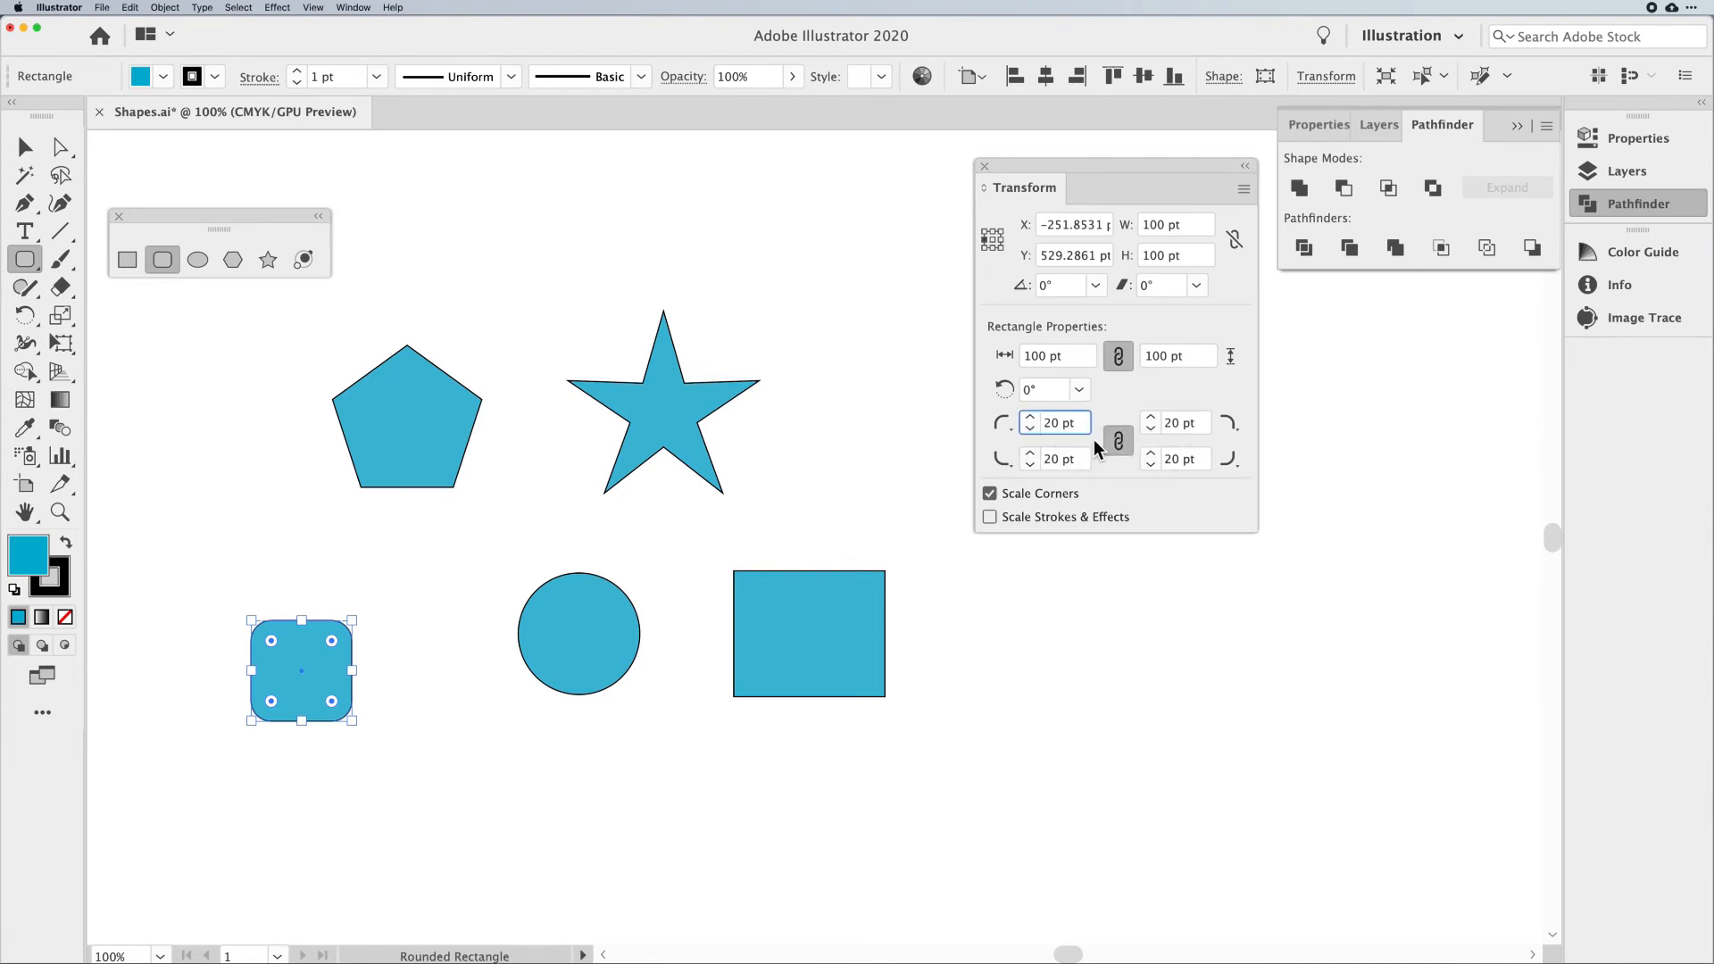
key("Up")
key("Down")
key("shift+Up")
key("shift+Up")
key("shift+Up")
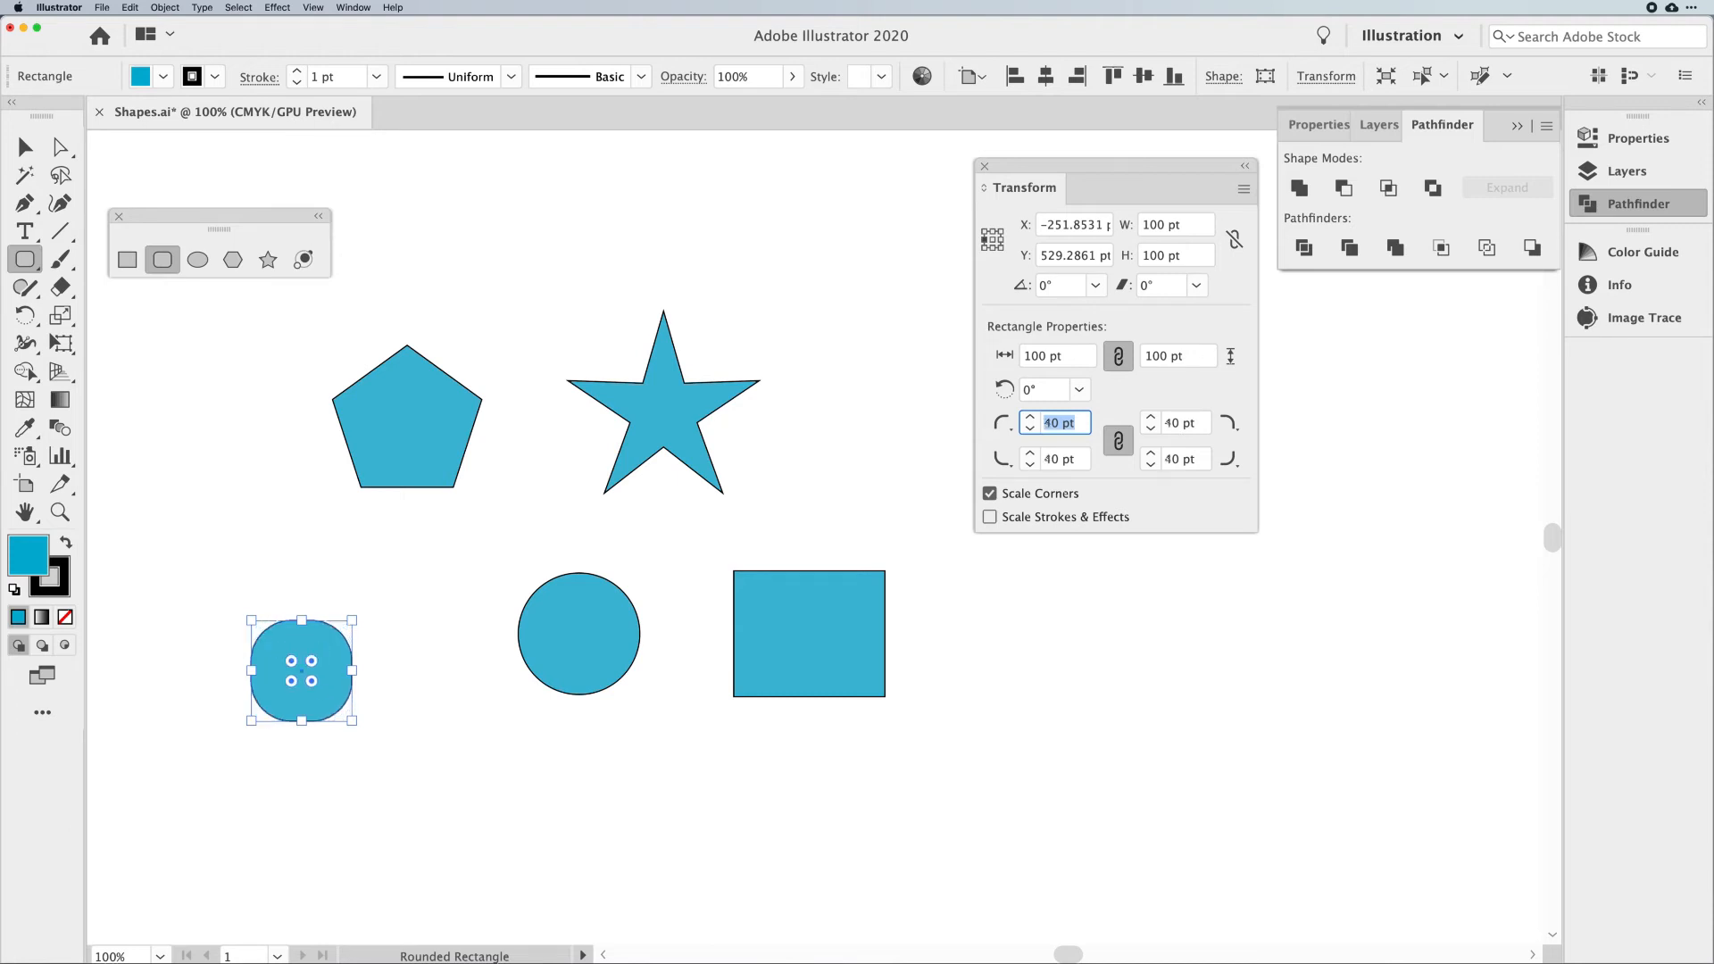
key("shift+Down")
key("shift+Down")
key("shift+Down")
key("shift+Down")
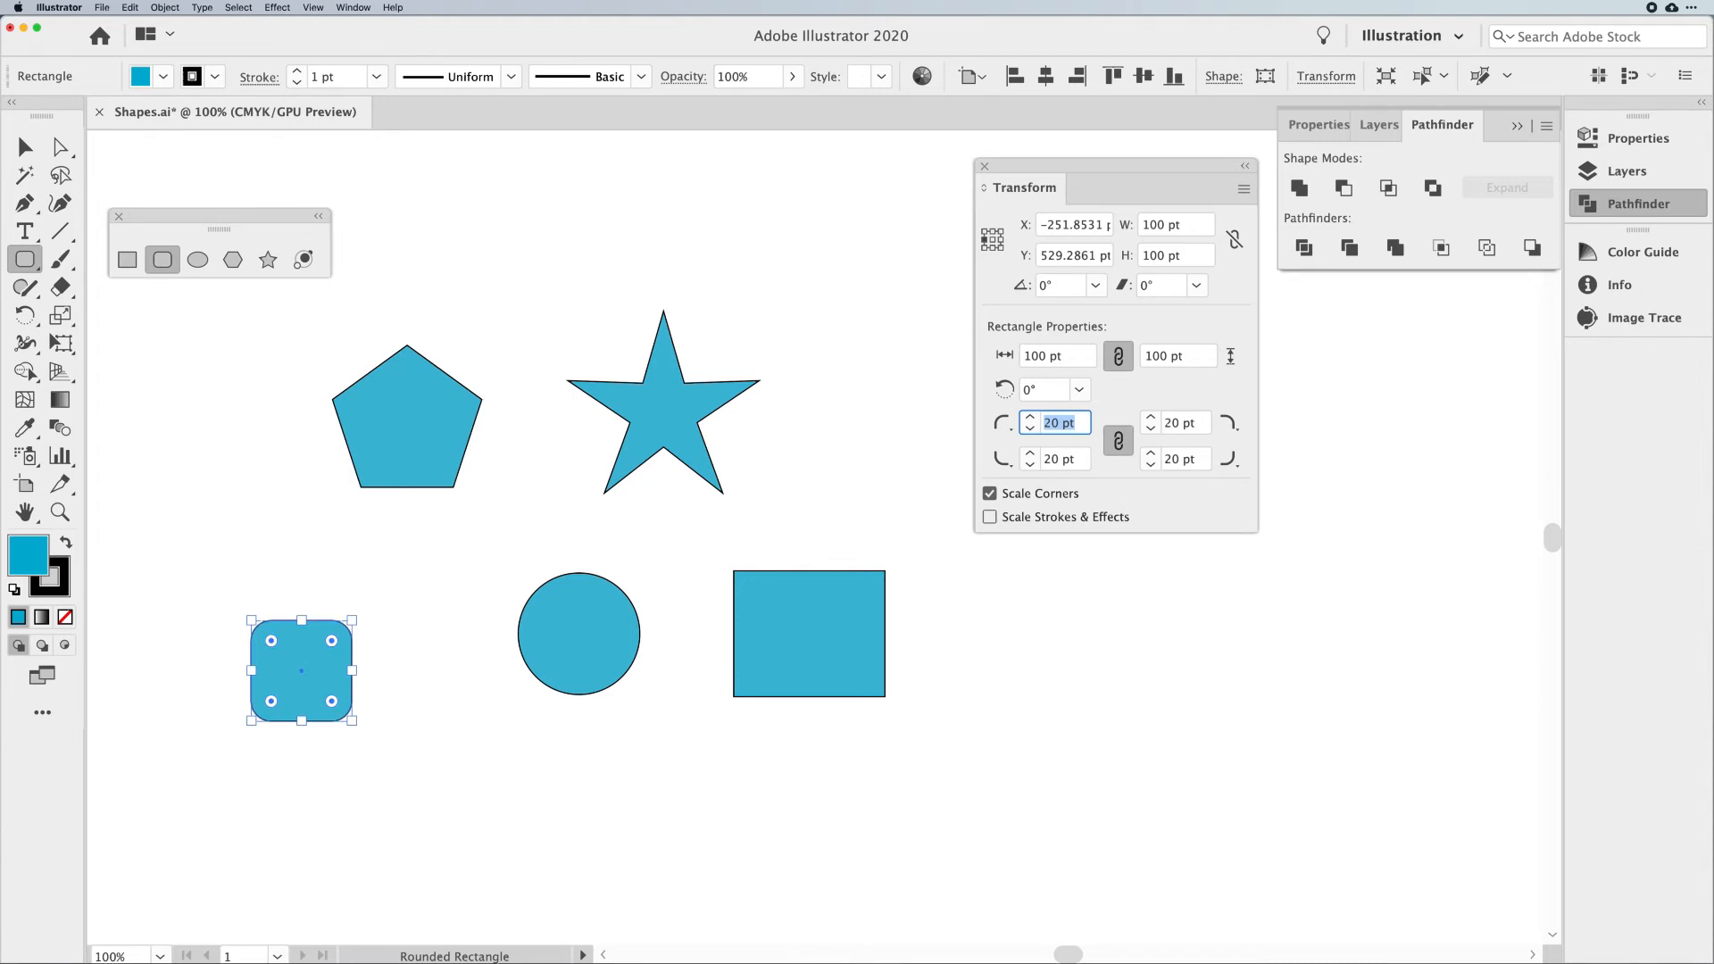
left_click(1081, 459)
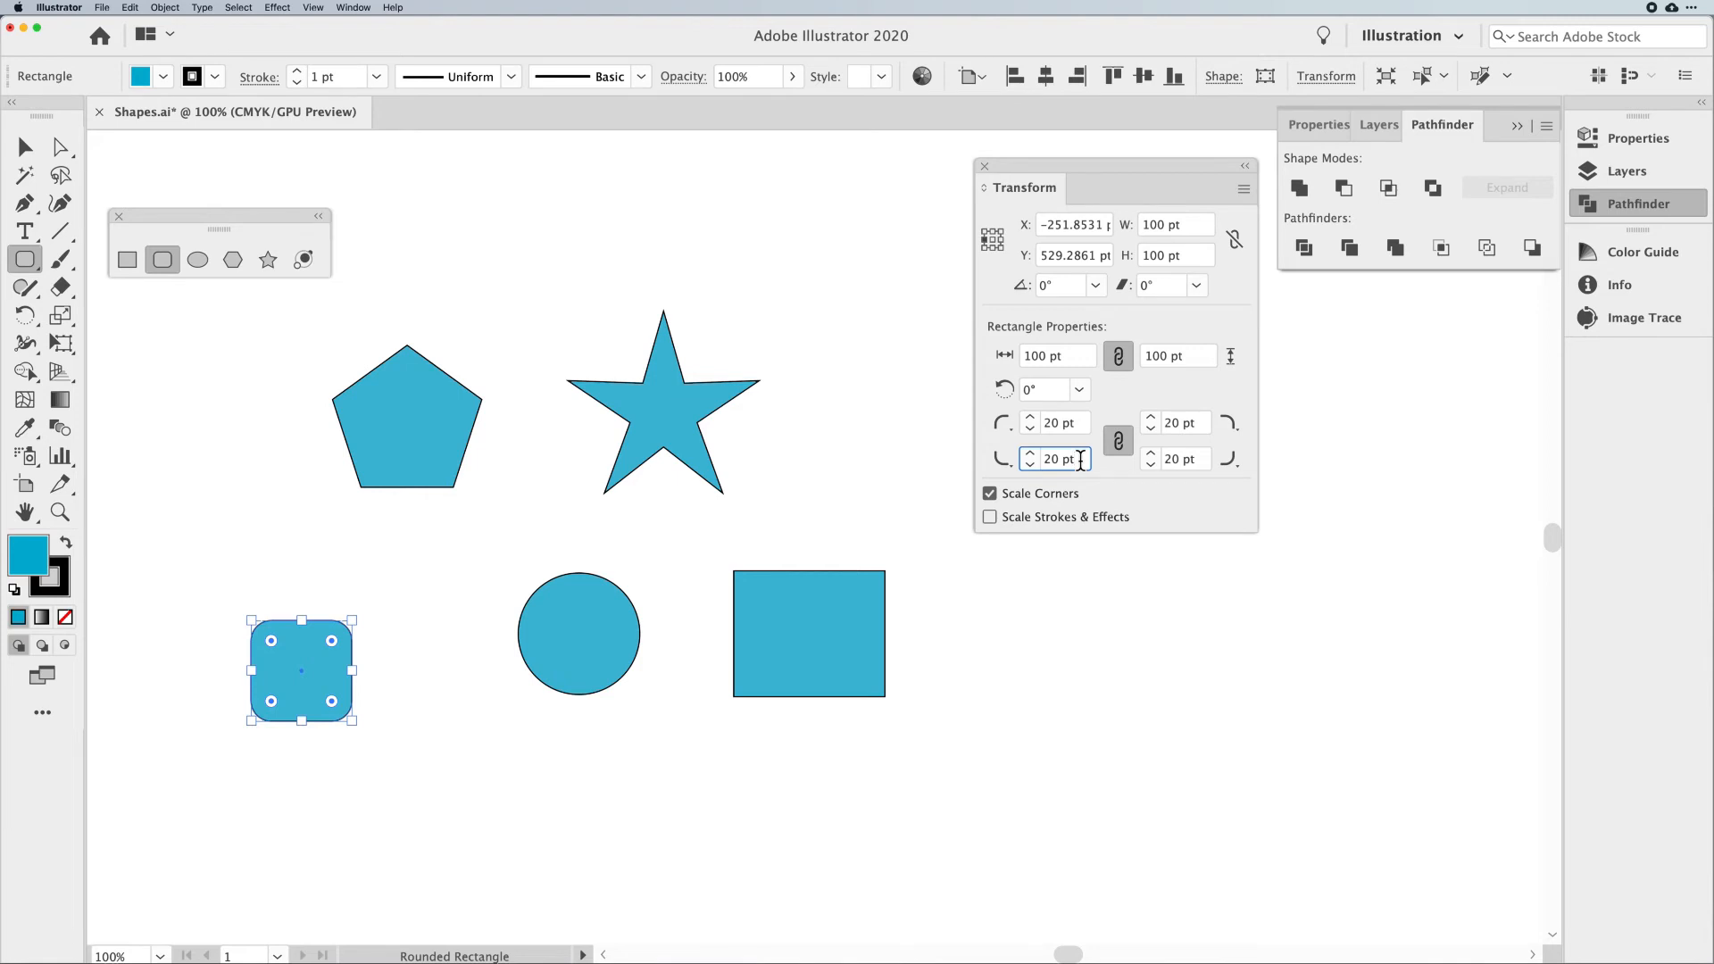
left_click(25, 148)
left_click(229, 566)
Round all four corners of the larger rectangle, trying a 10 pt radius before setting 20 pt, and deselect it
left_click(771, 643)
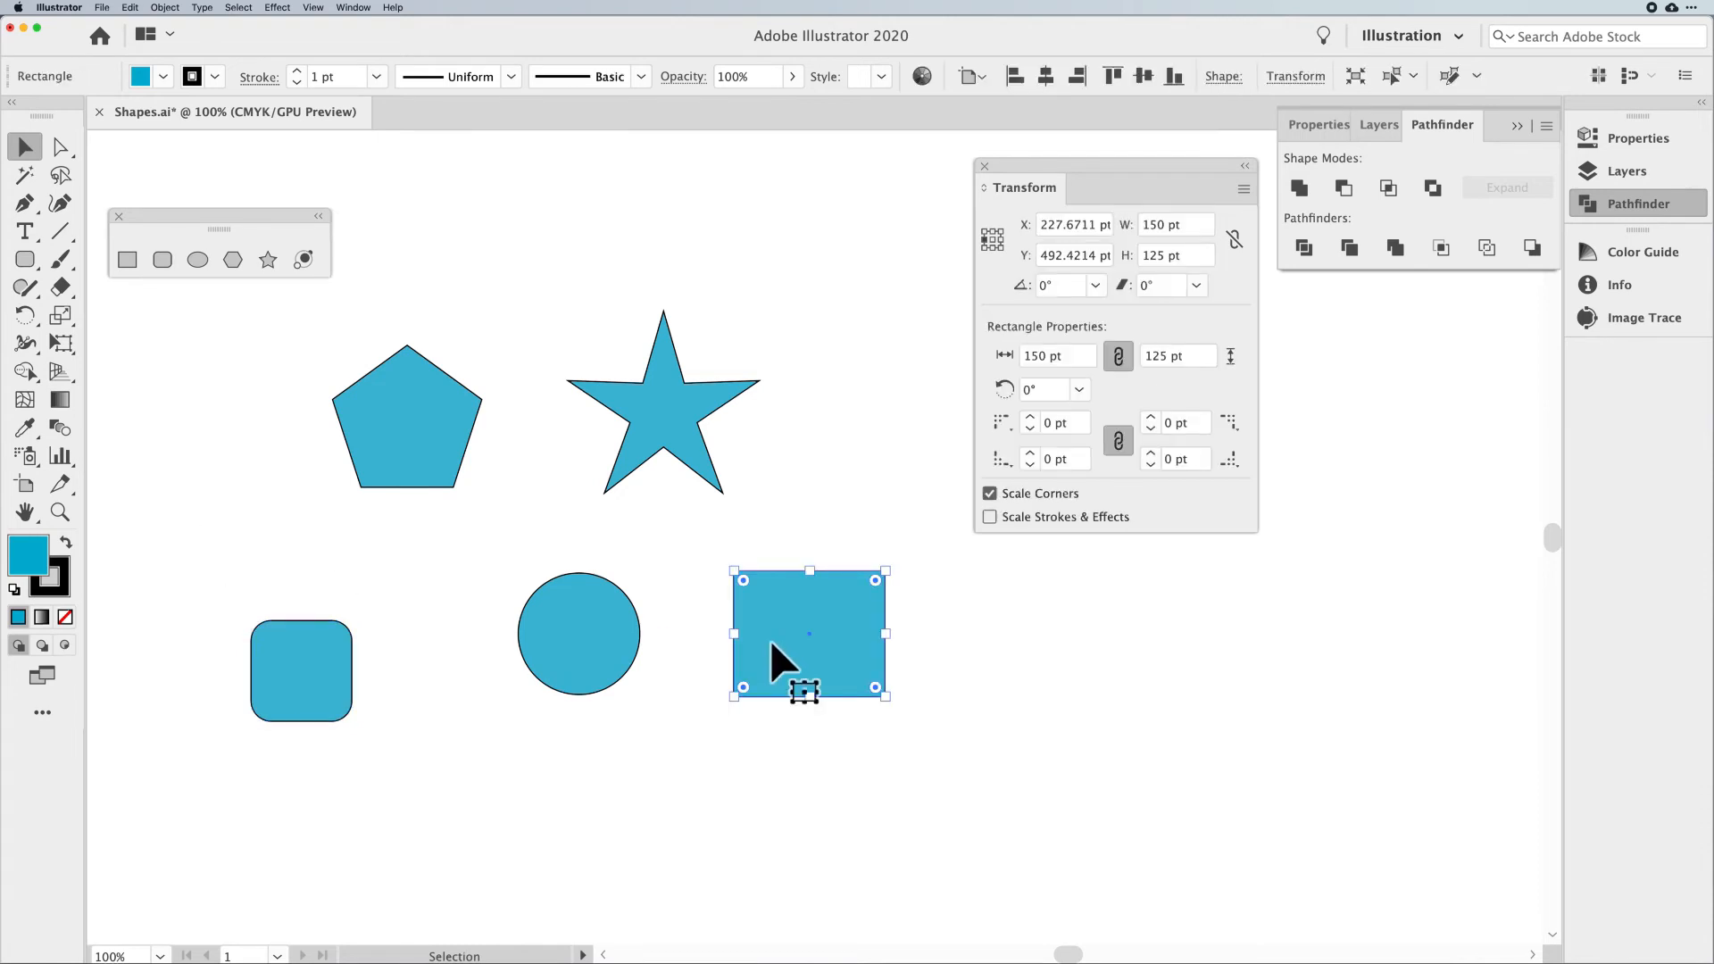
left_click(1068, 421)
type("10")
key("Return")
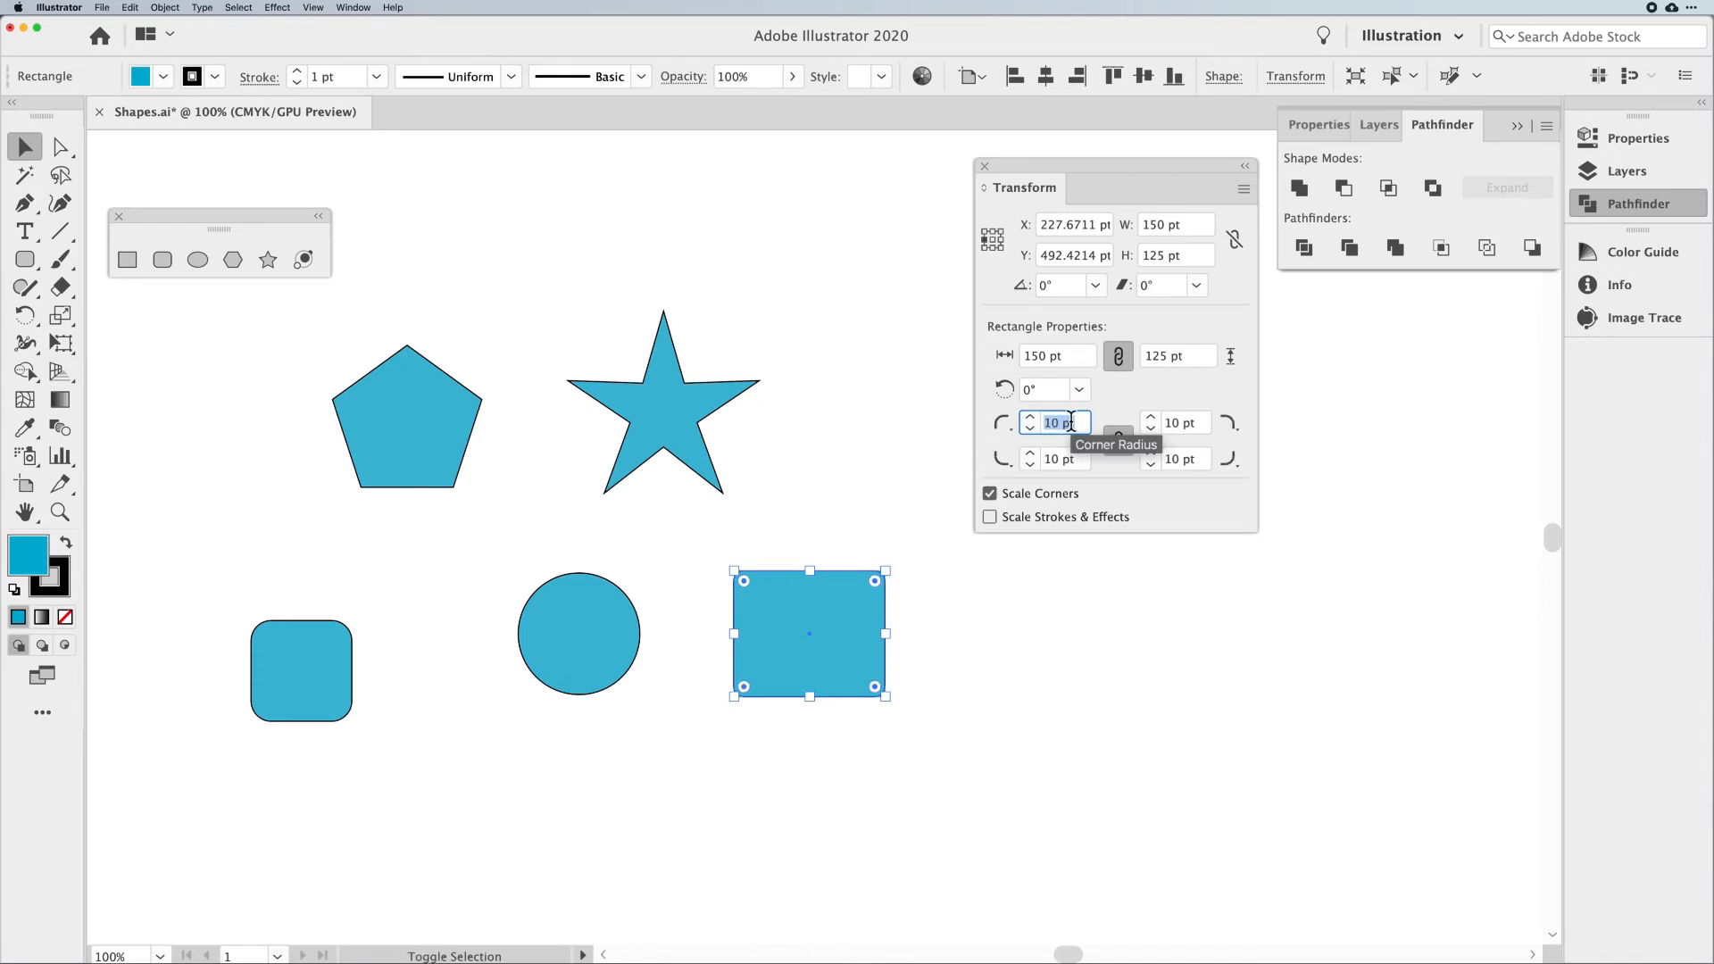
type("20")
key("Return")
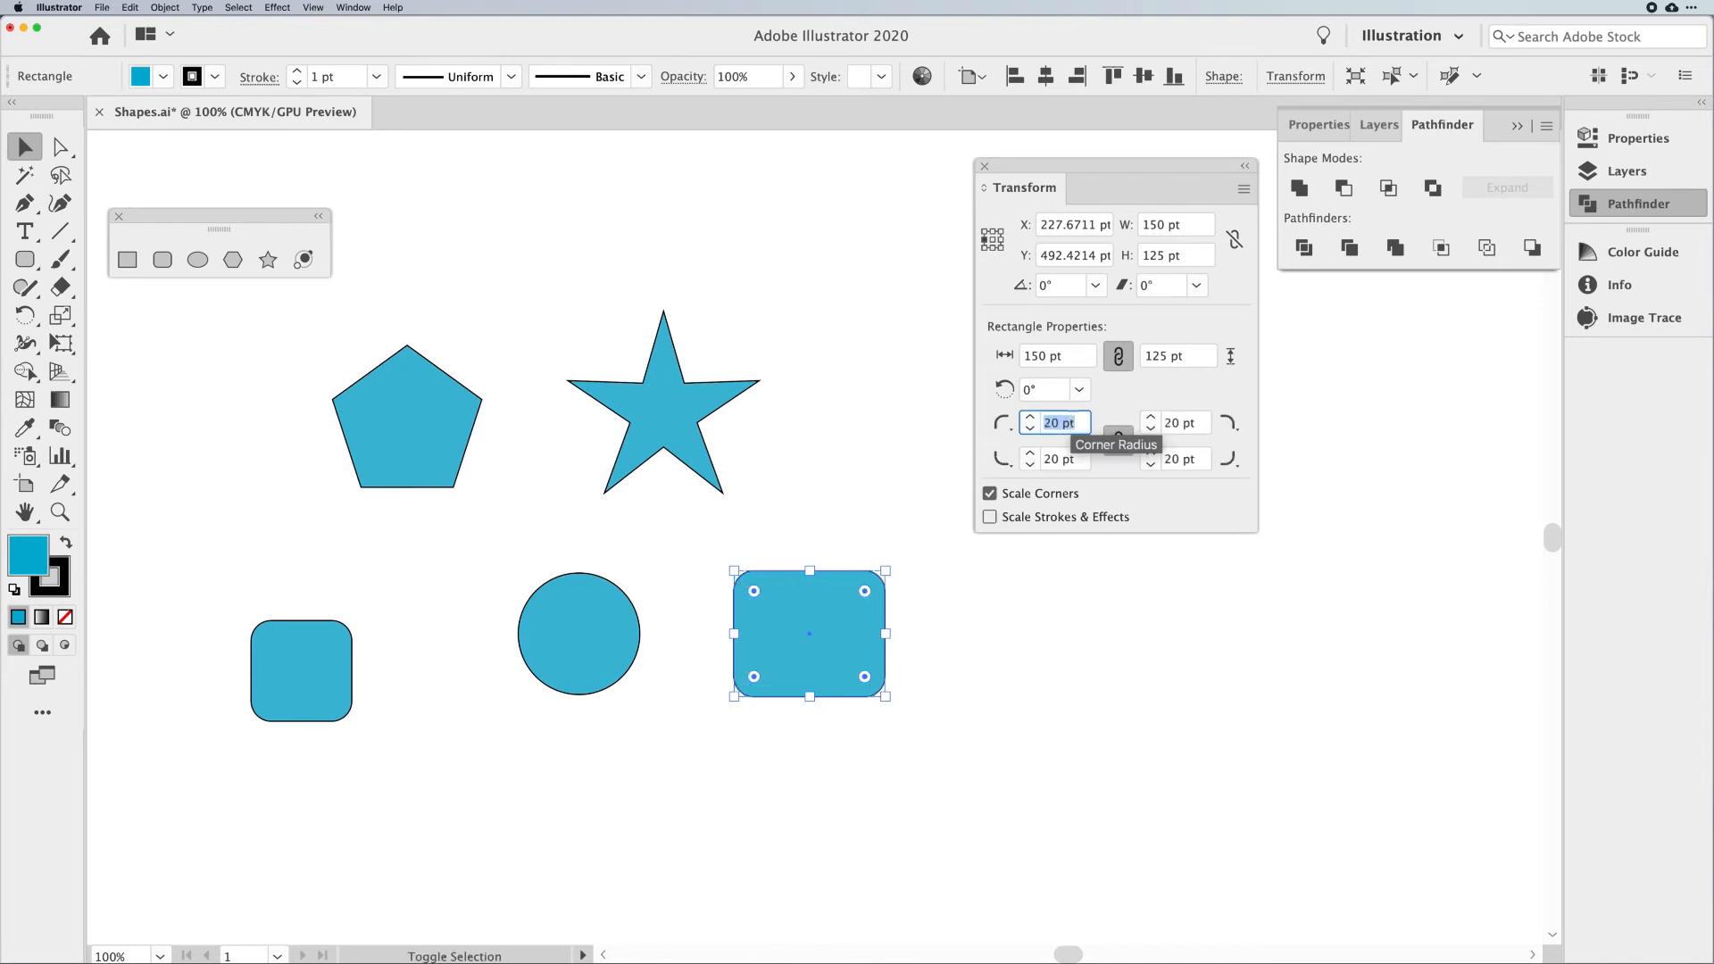
left_click(883, 475)
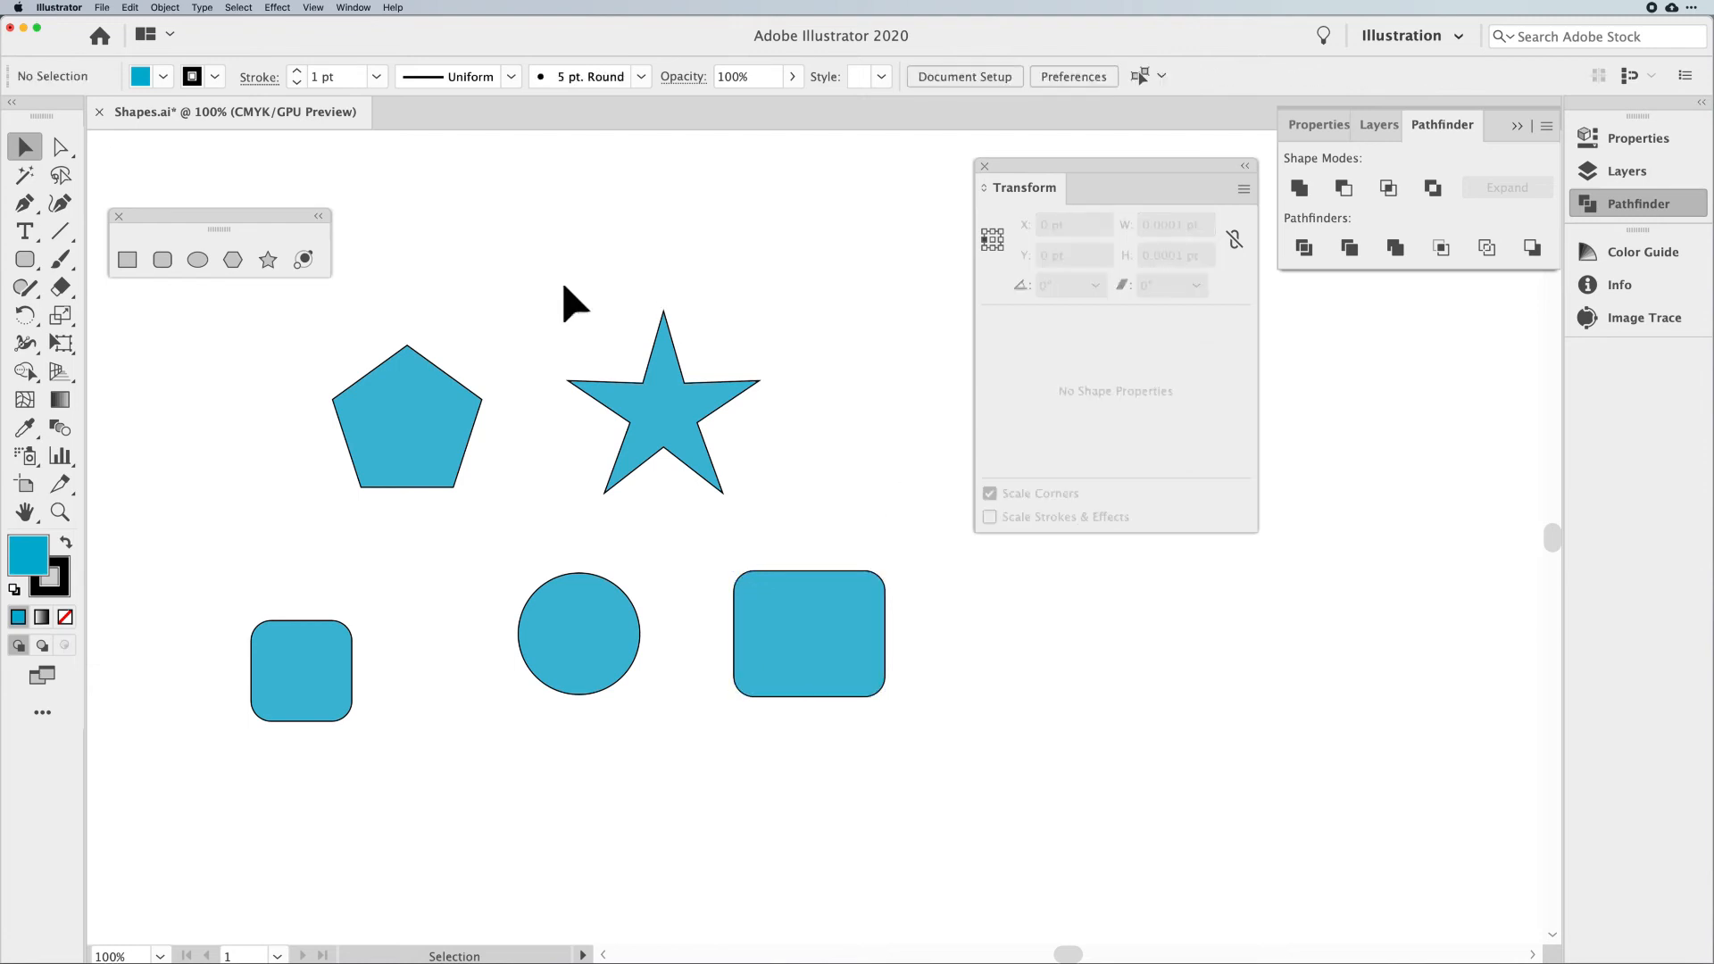
Draw a lens flare about 307 pt across over the larger rectangle's upper-right corner and deselect it
left_click(304, 259)
left_click_drag(862, 596, 860, 624)
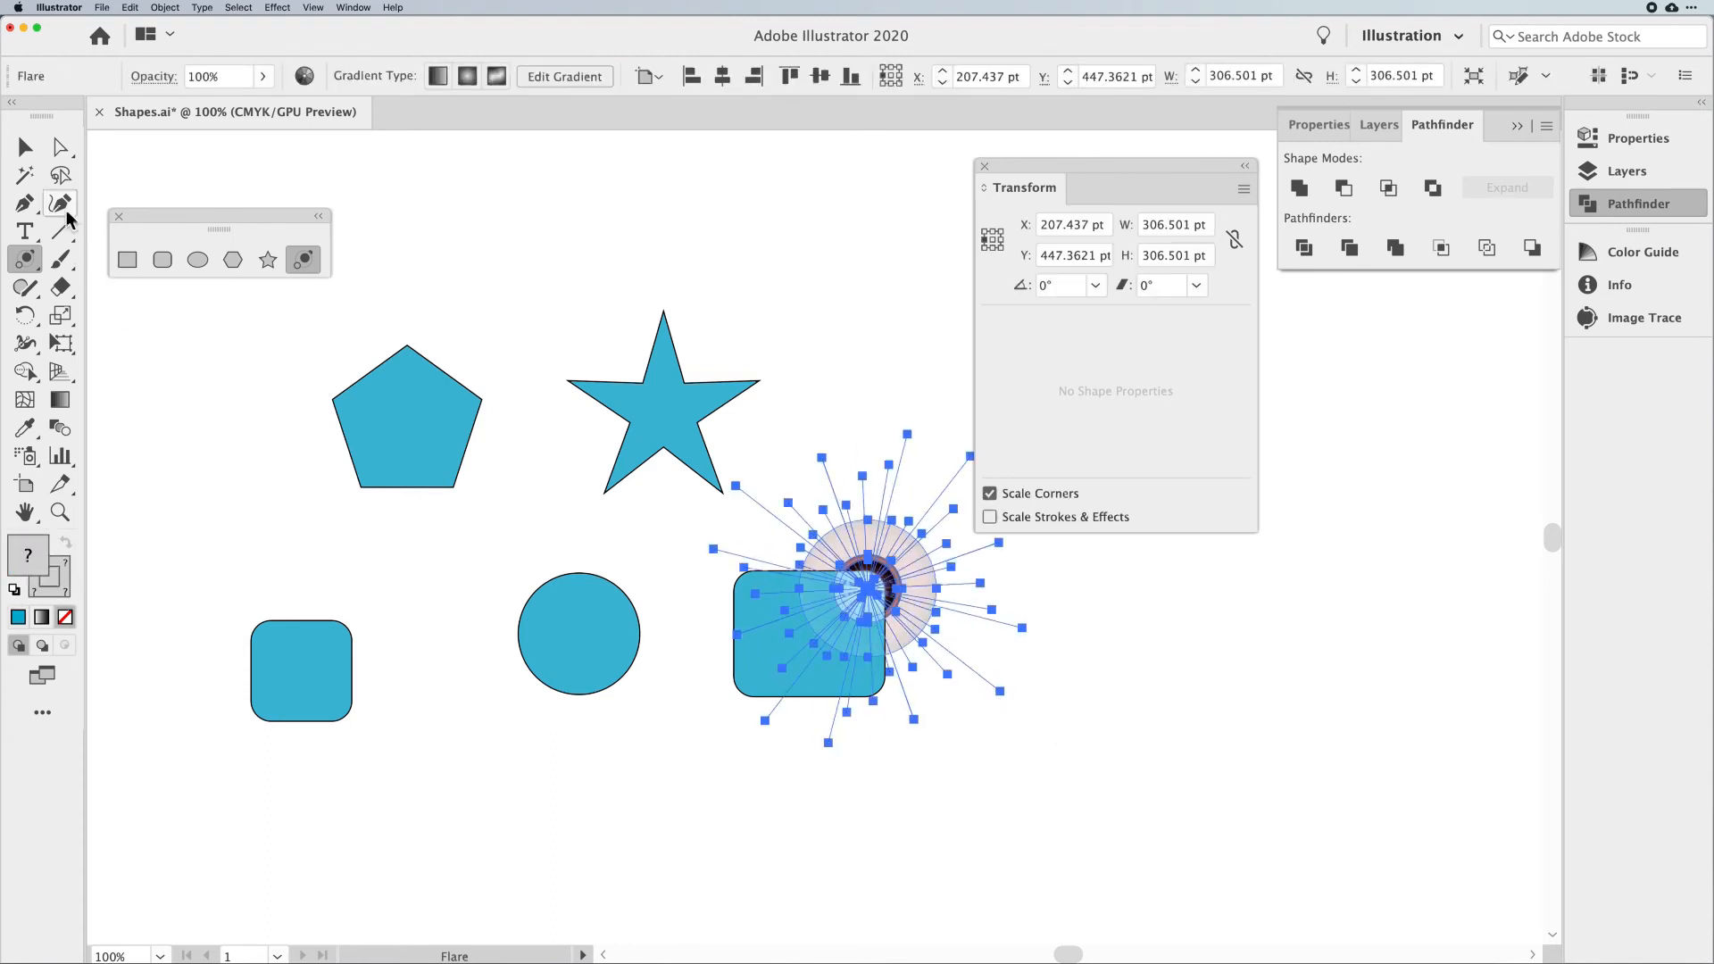
key("v")
left_click(1268, 717)
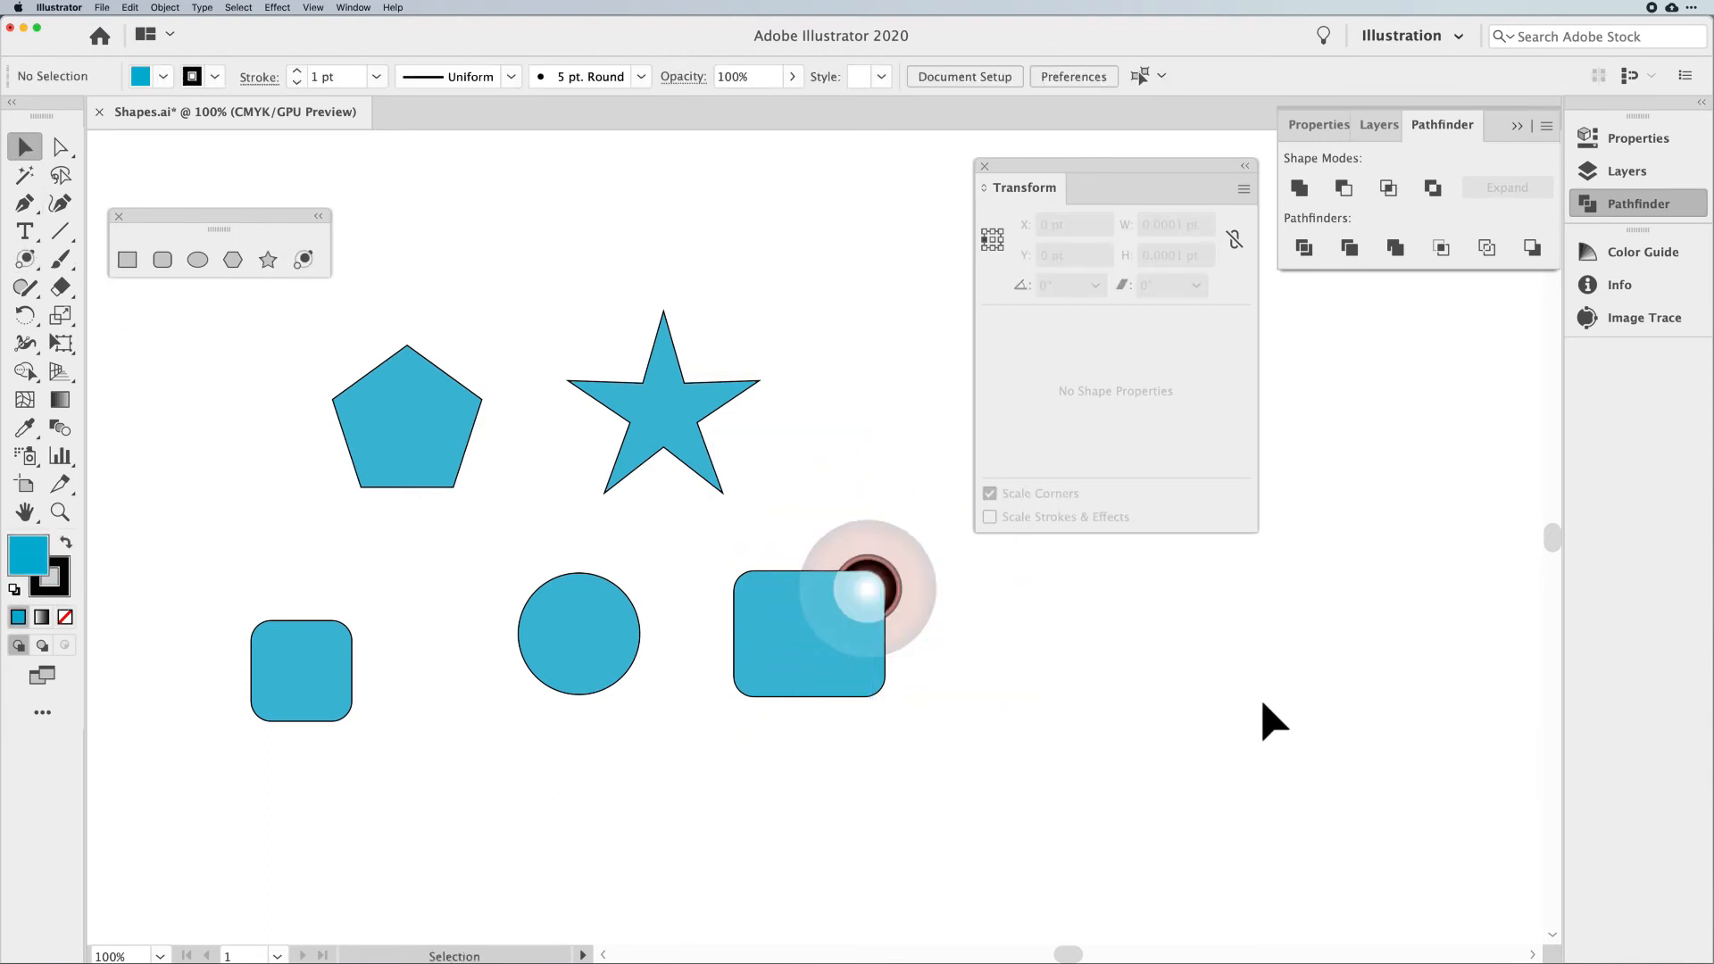
Move the lens flare onto the larger rounded rectangle and delete it
left_click_drag(932, 626, 903, 663)
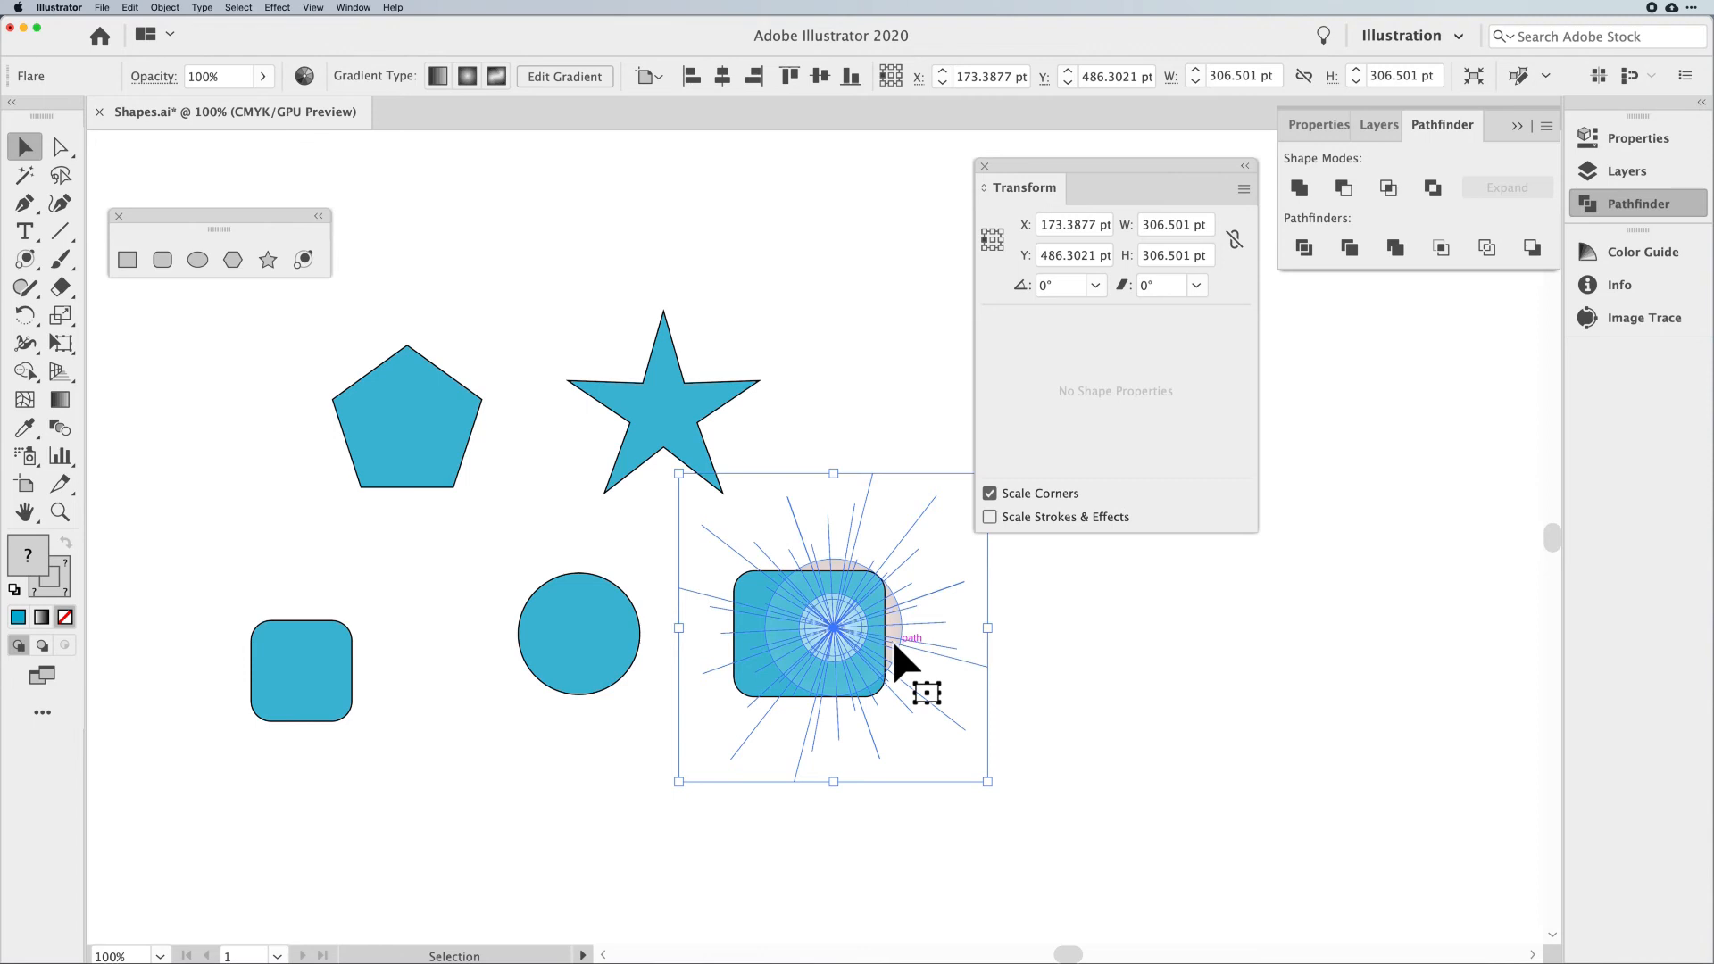
key("Delete")
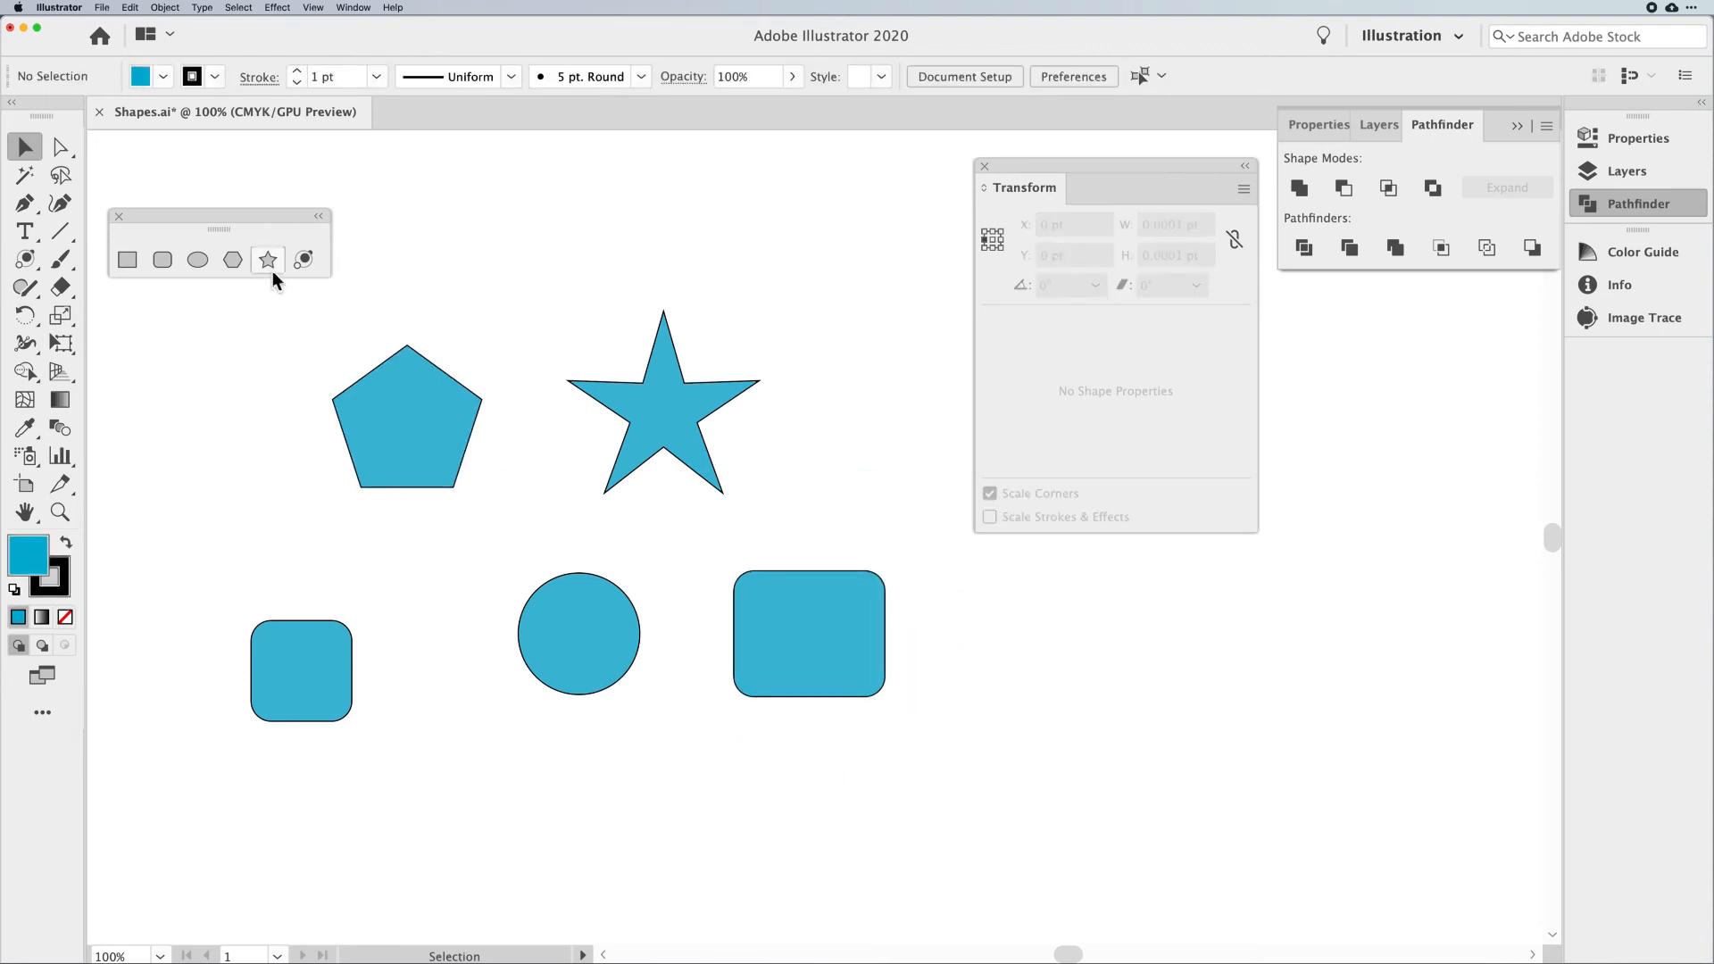
Examine the Flare tool's center, halo, ray and ring options for a flare above the pentagon, and cancel without creating it
left_click(303, 260)
left_click(515, 269)
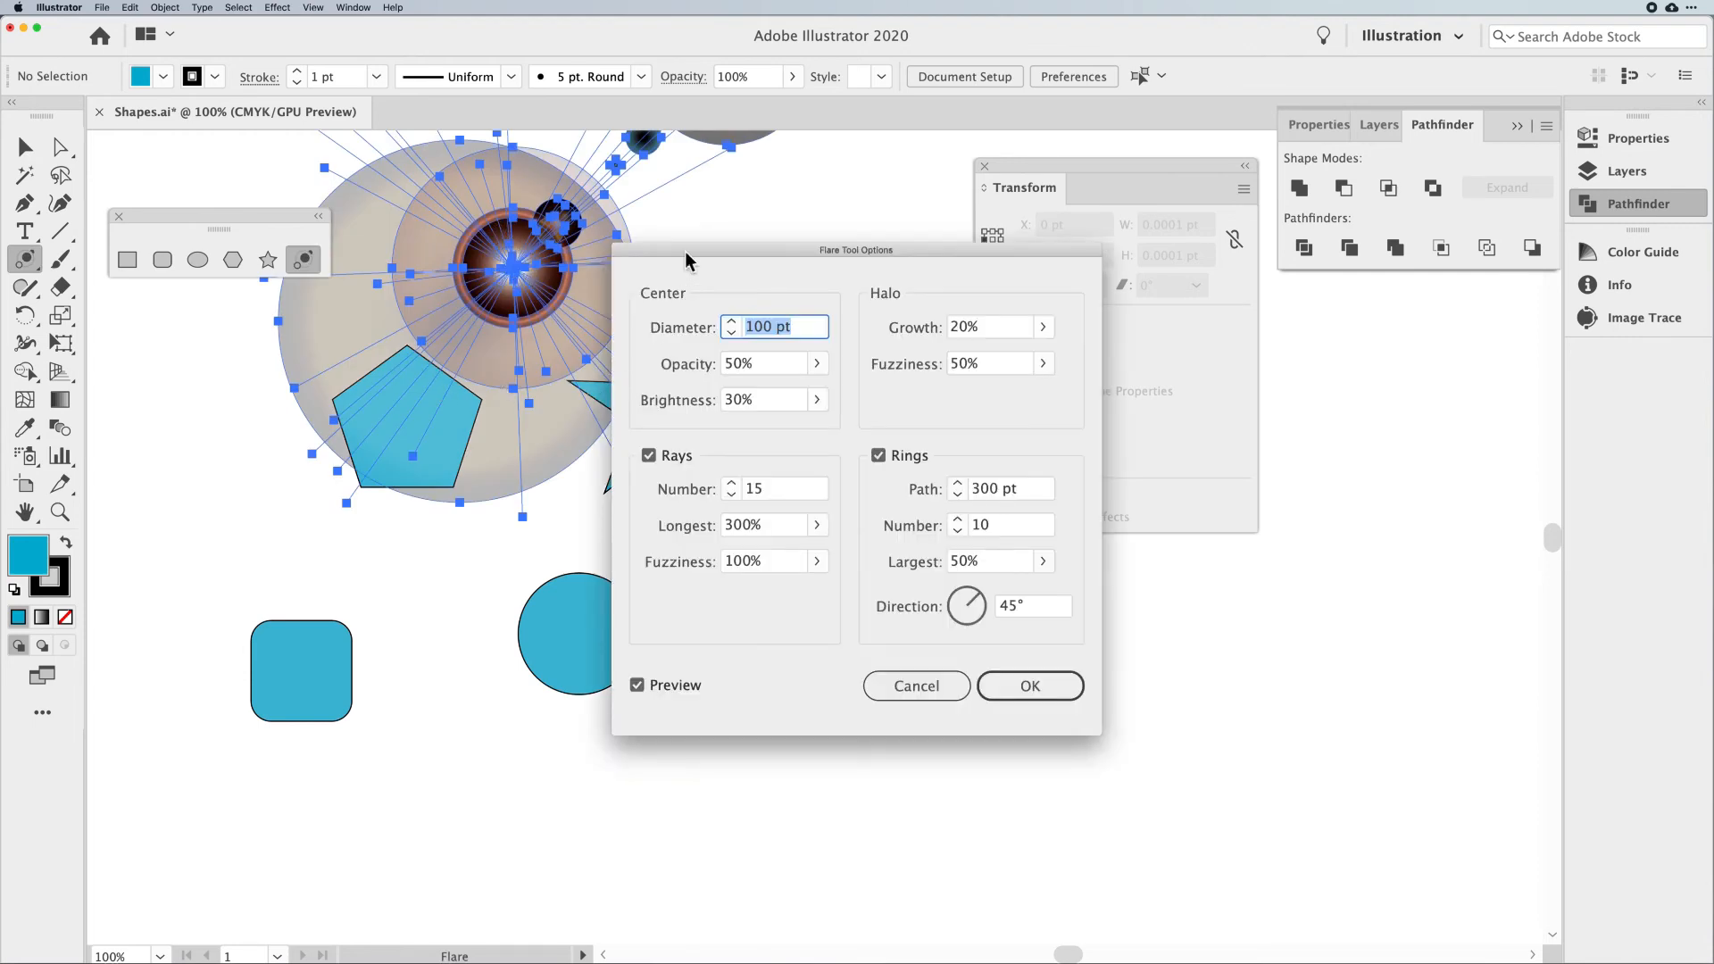
left_click_drag(684, 250, 691, 245)
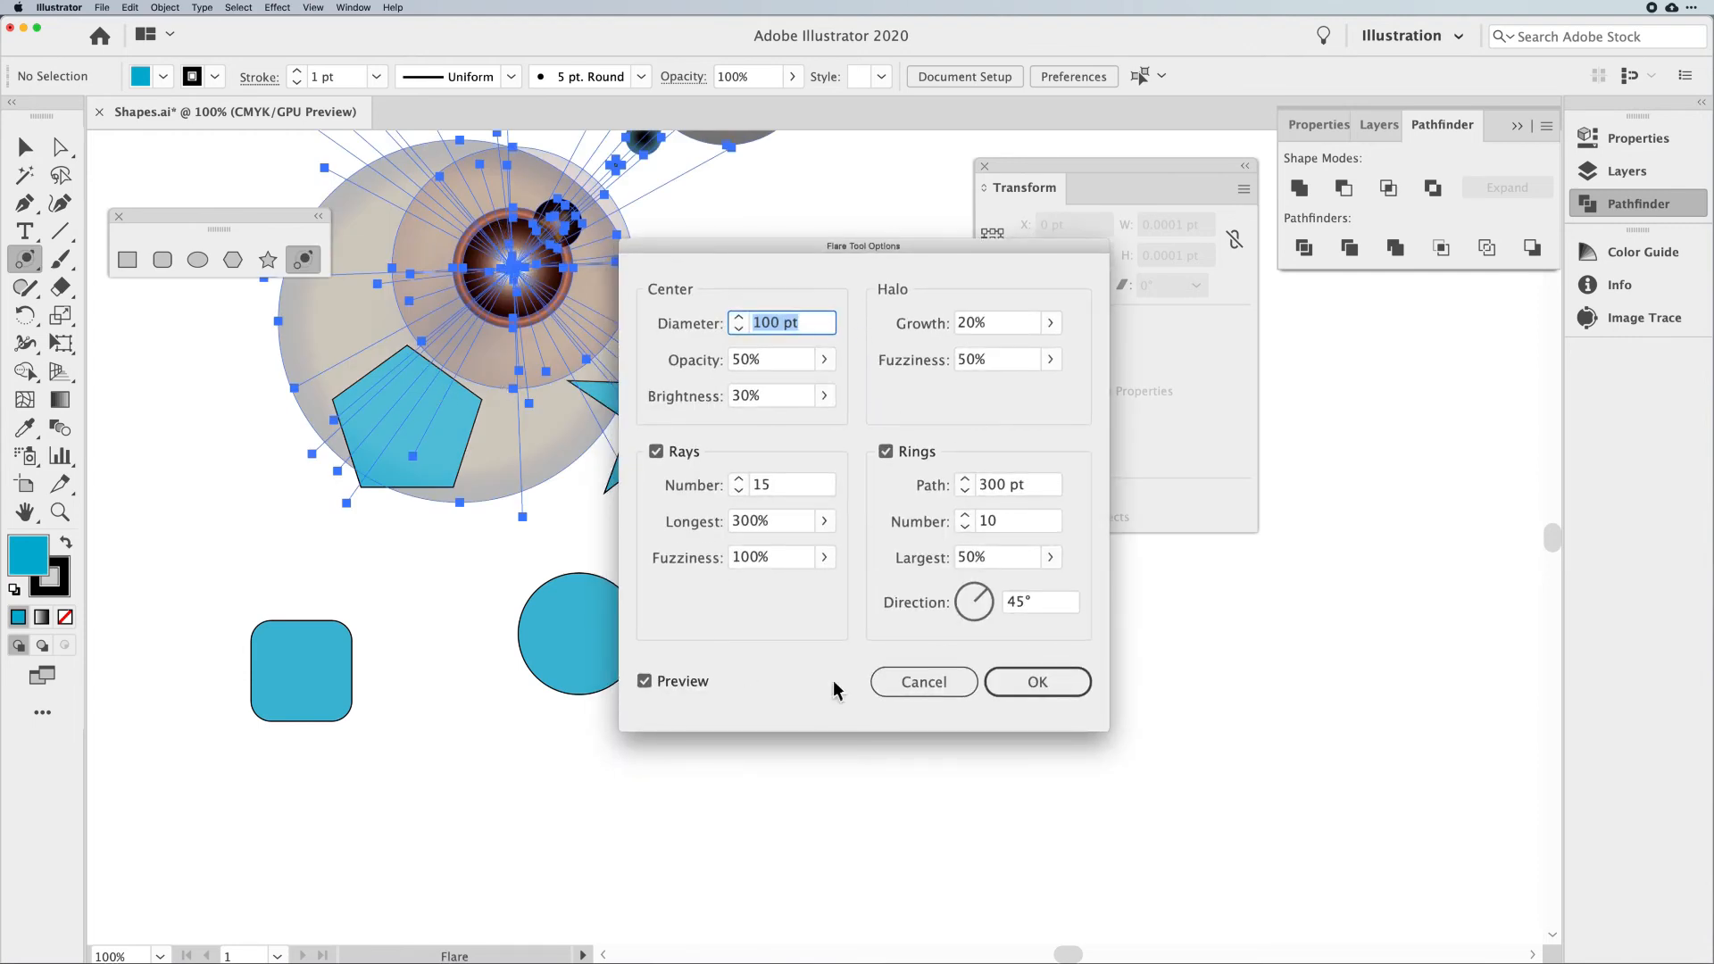
left_click_drag(978, 245, 994, 257)
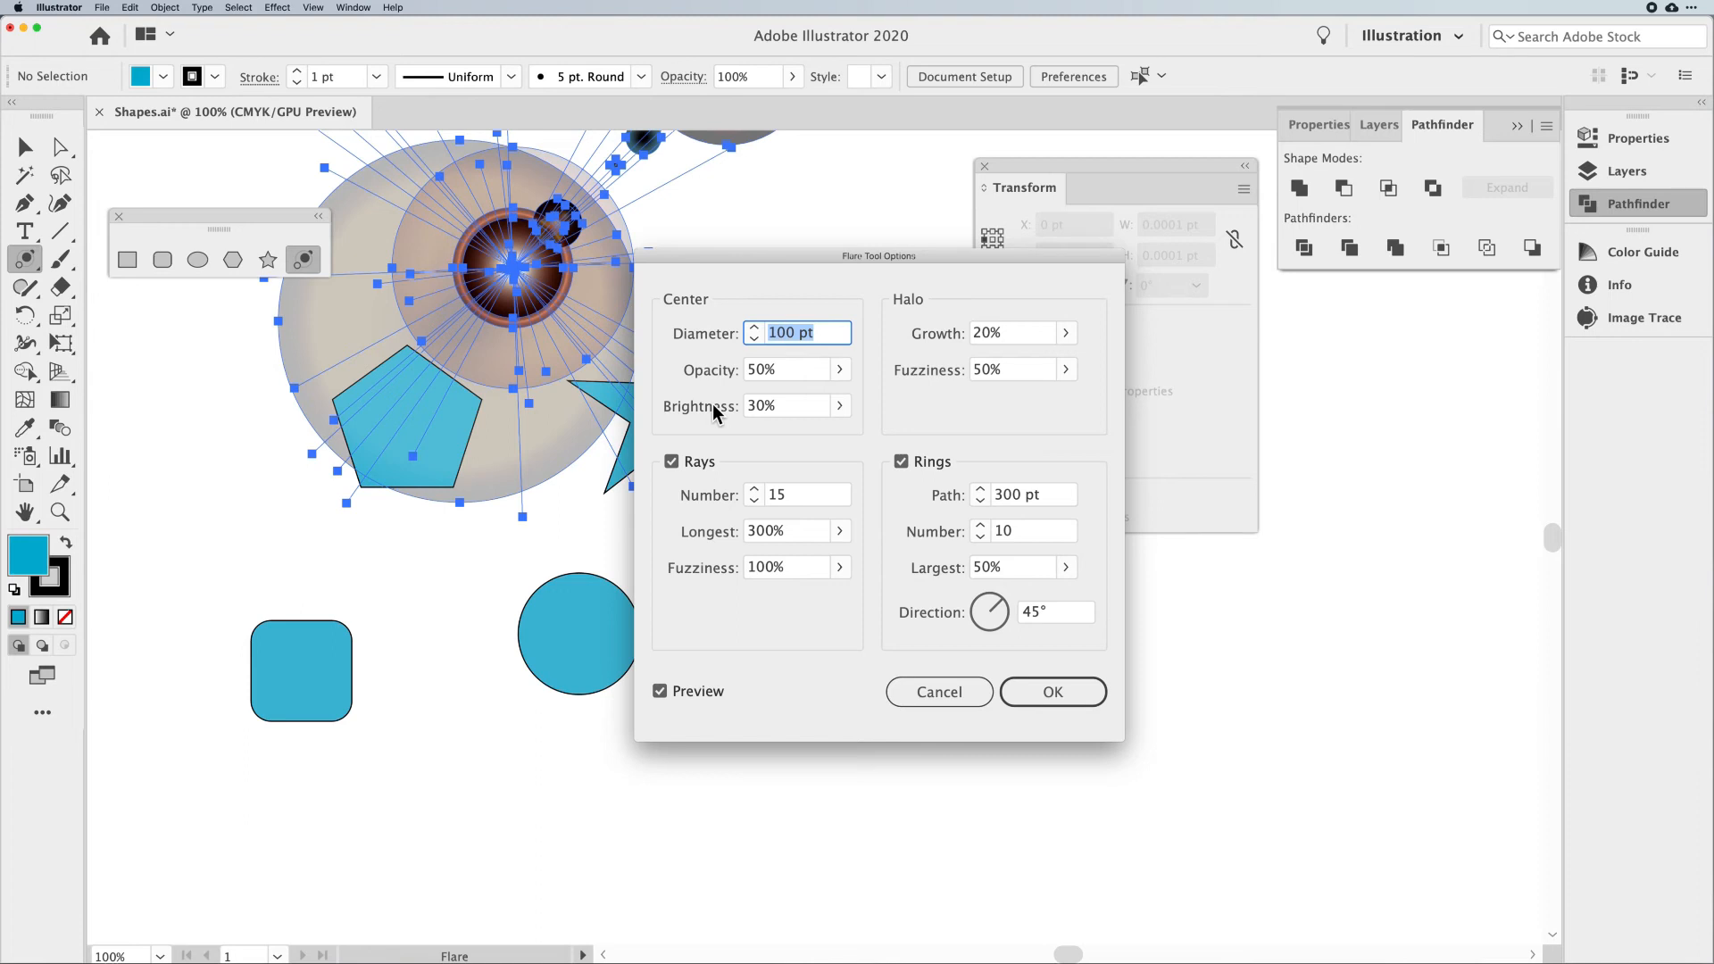
left_click(942, 695)
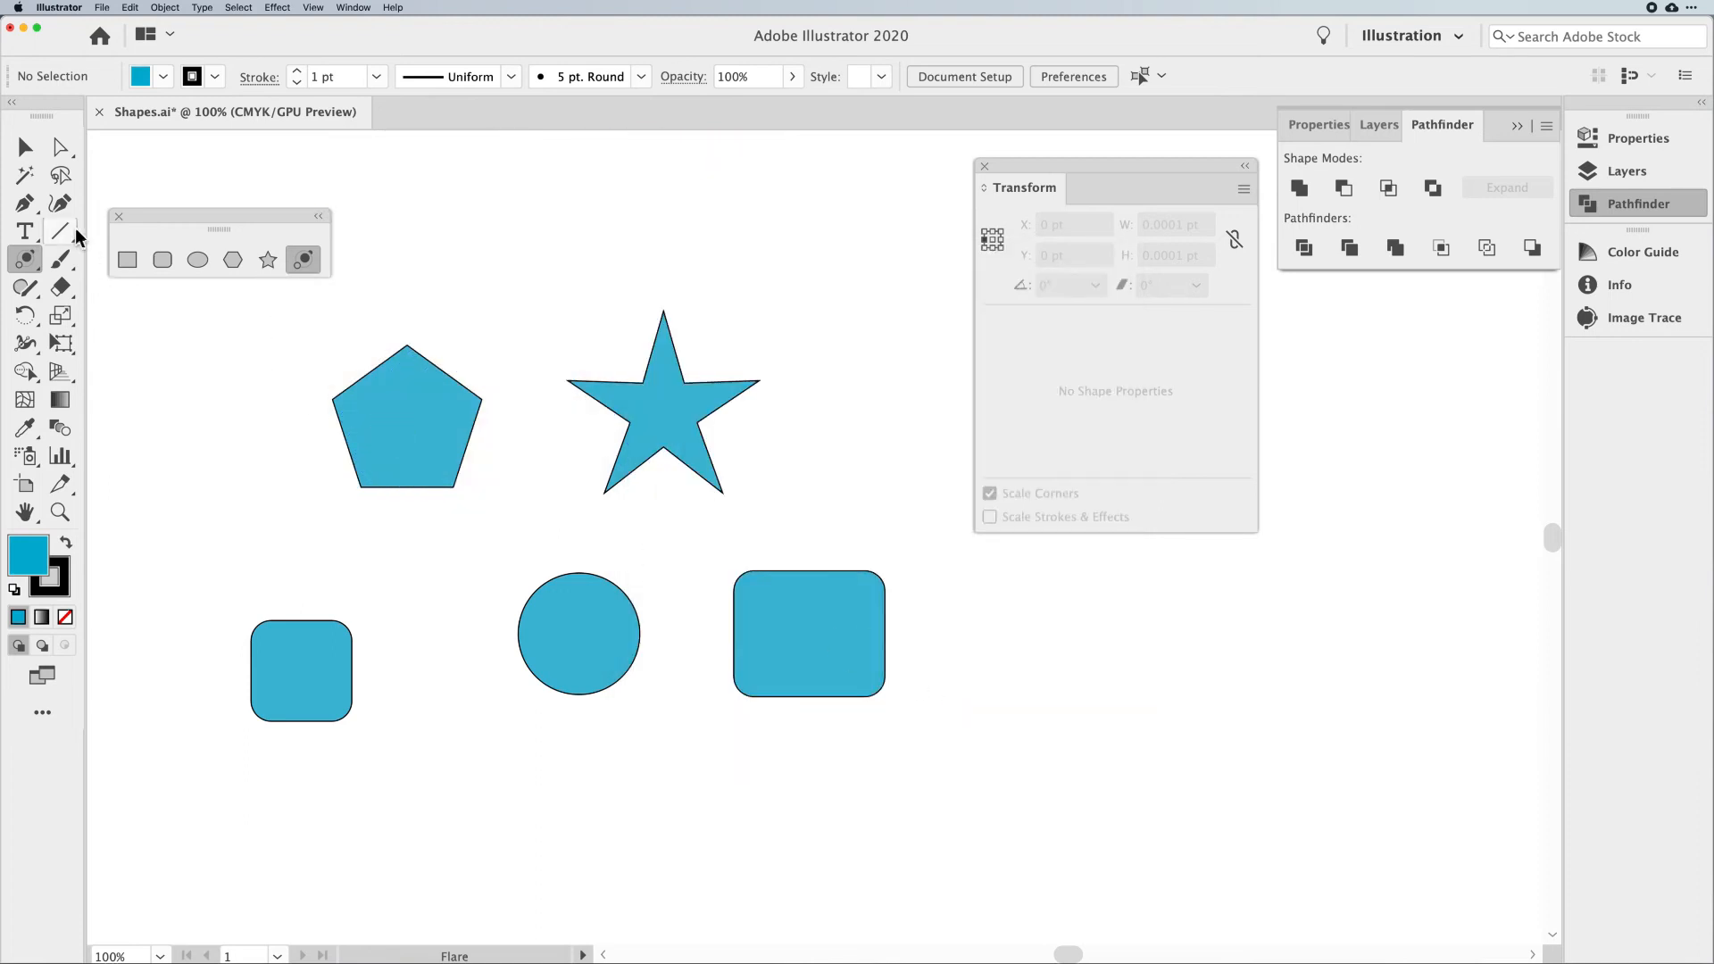
left_click(28, 145)
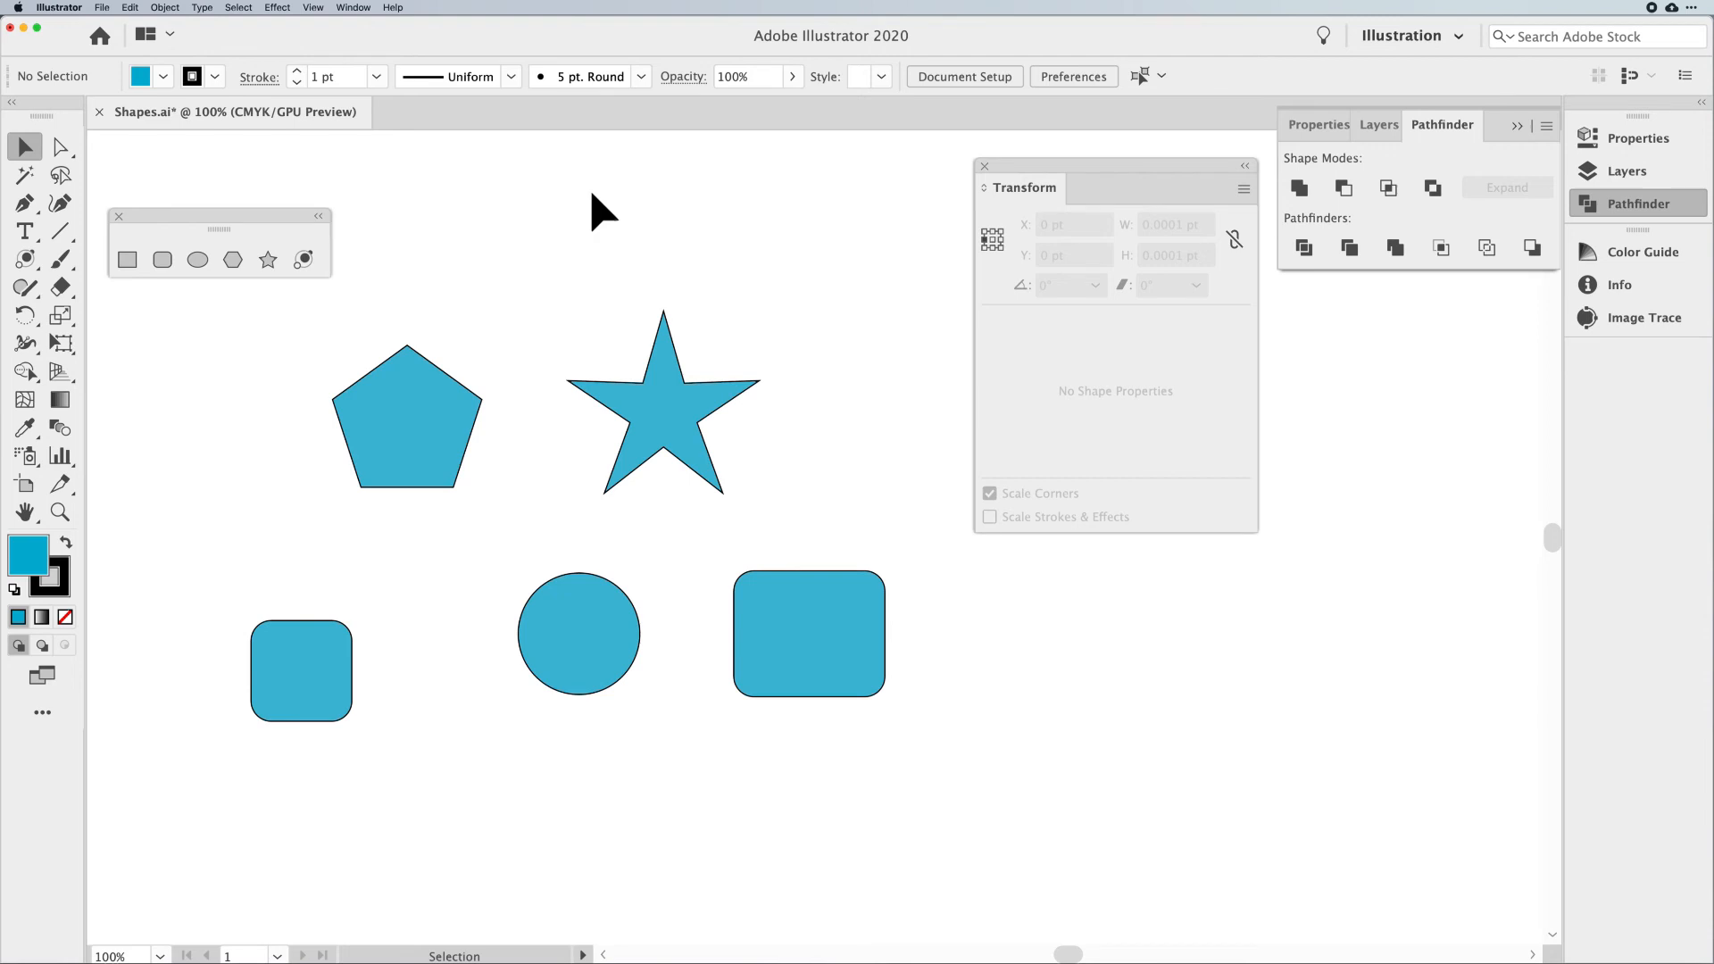
Move the small rounded square up and right, level with the circle, and increase the pentagon's side count to 6
left_click_drag(300, 678, 348, 637)
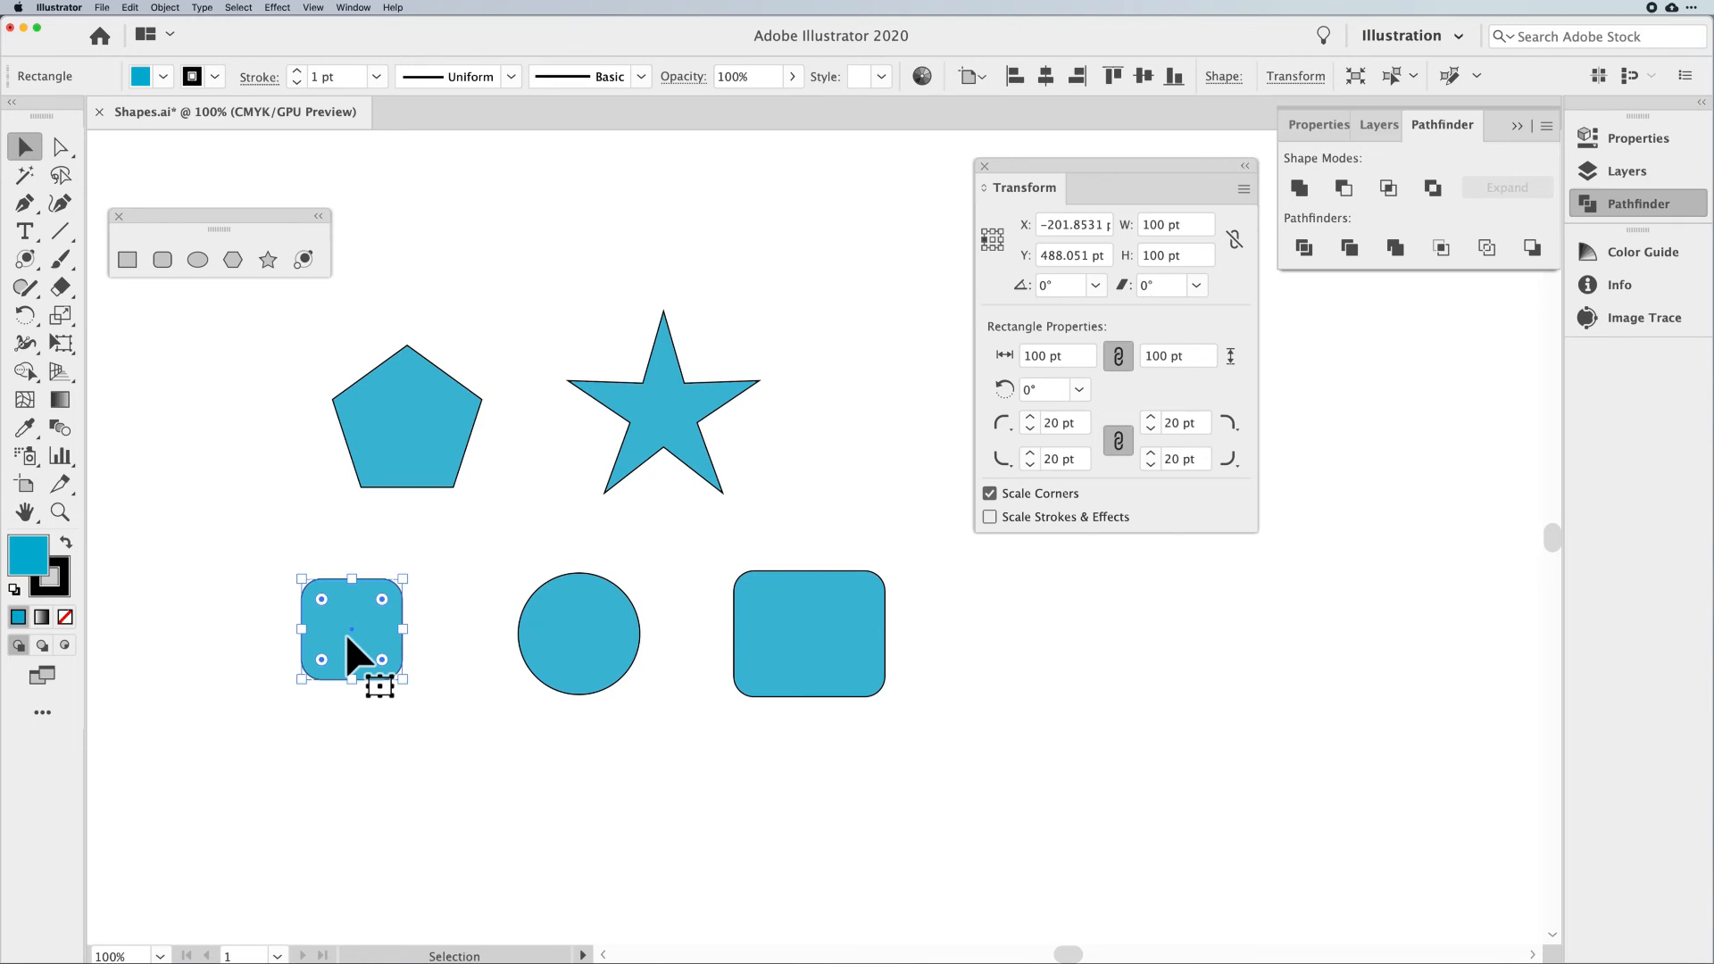
left_click(425, 455)
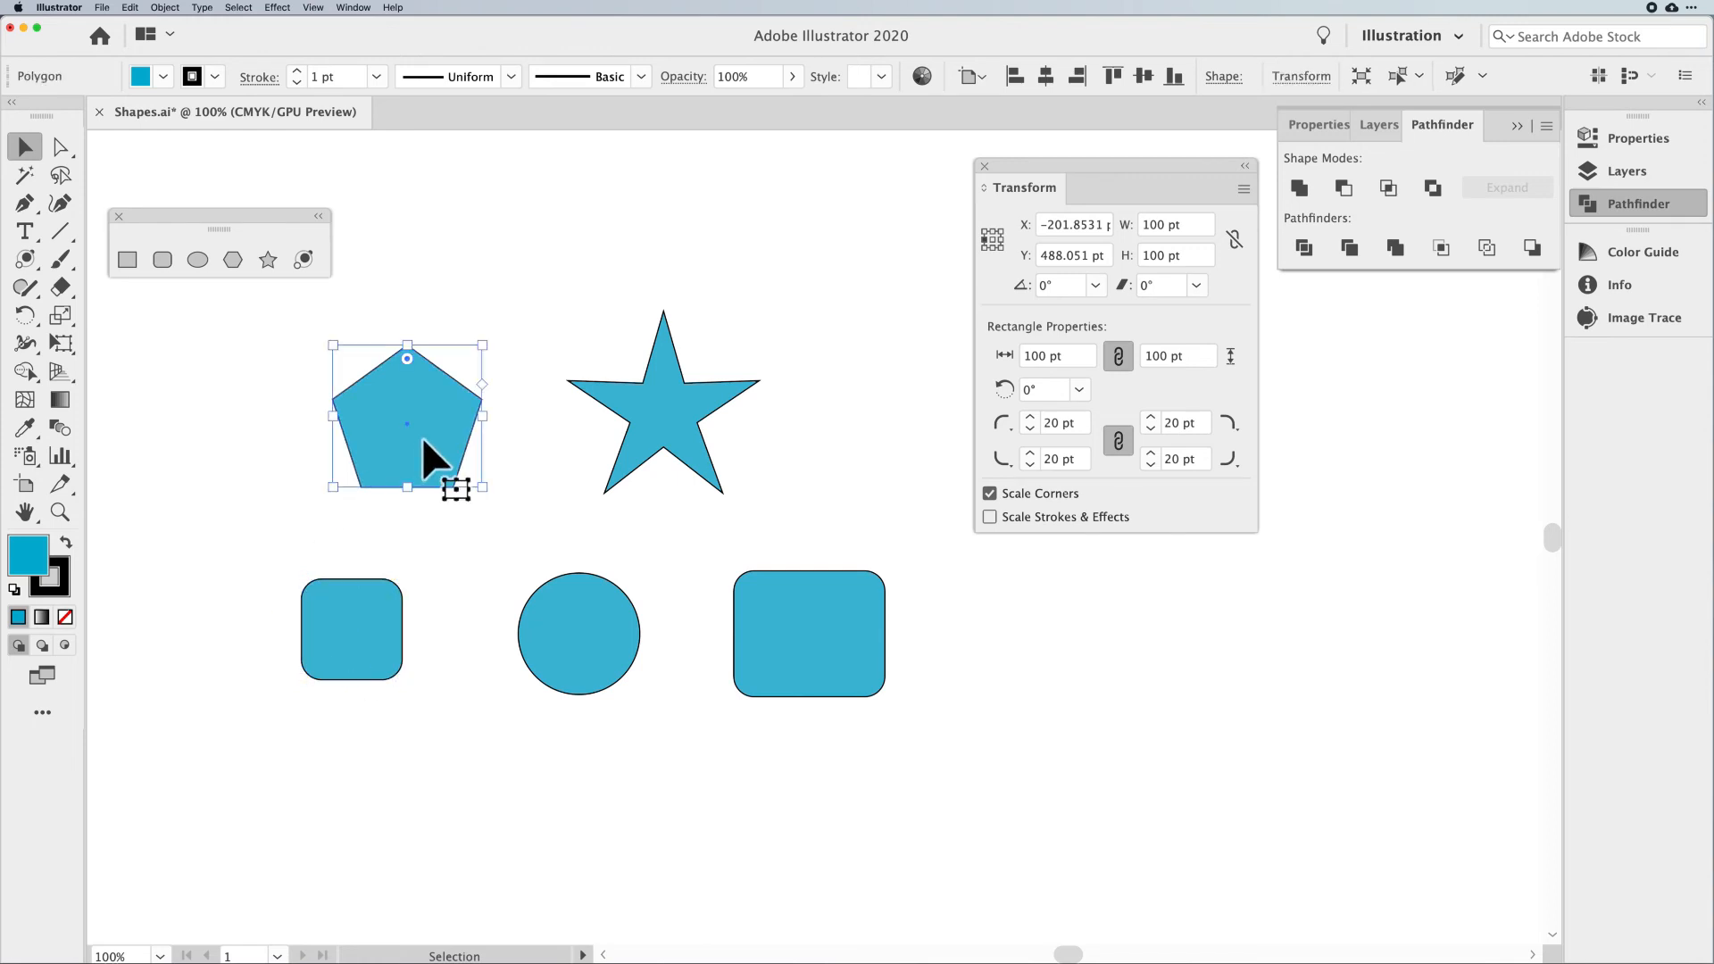
left_click_drag(479, 382, 486, 401)
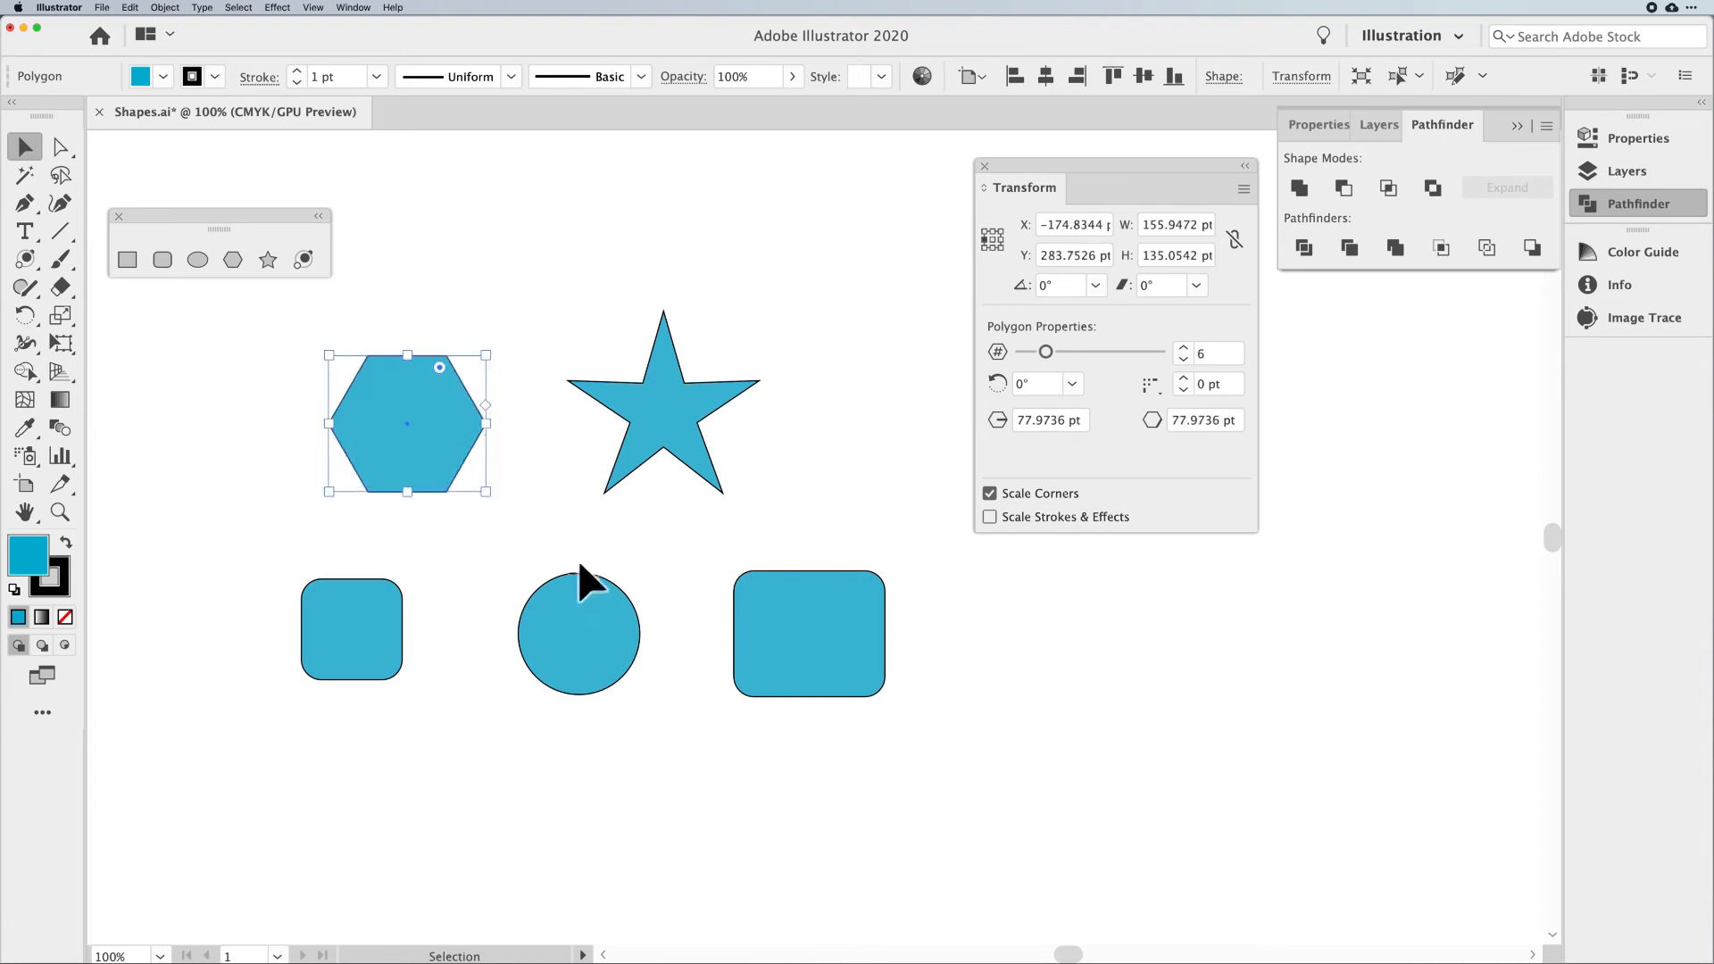
Try cutting a pie wedge of about 121° out of the circle, and close it back to a full circle
left_click(616, 631)
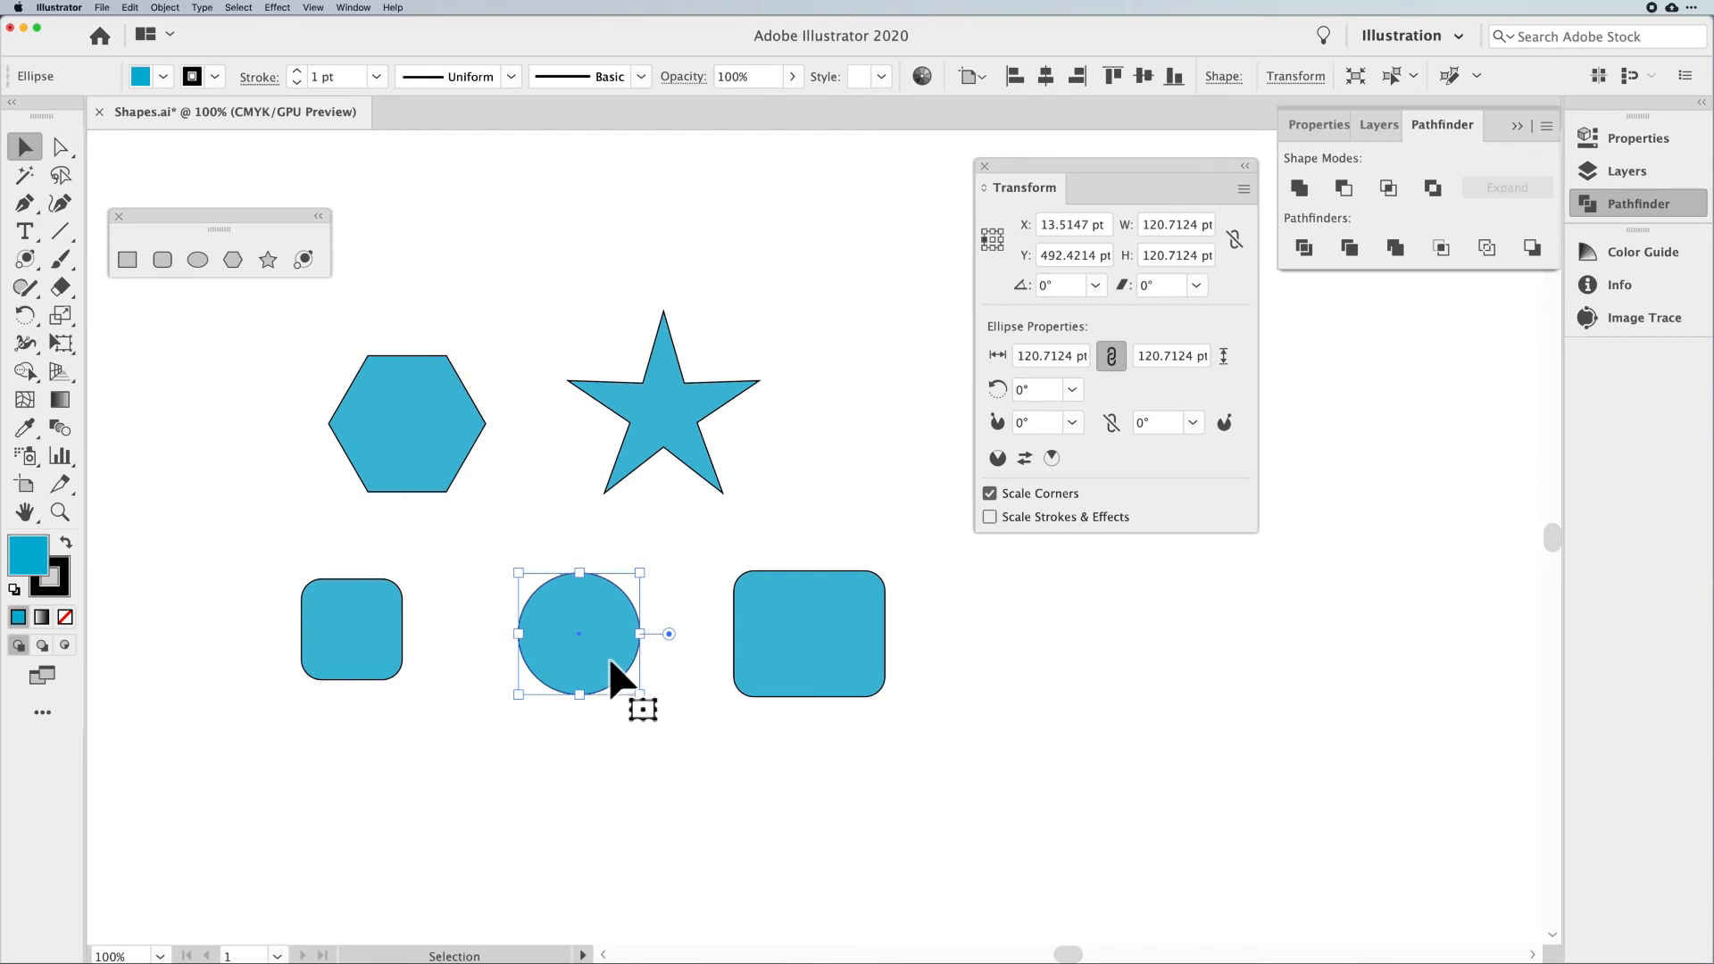
left_click_drag(668, 634, 553, 589)
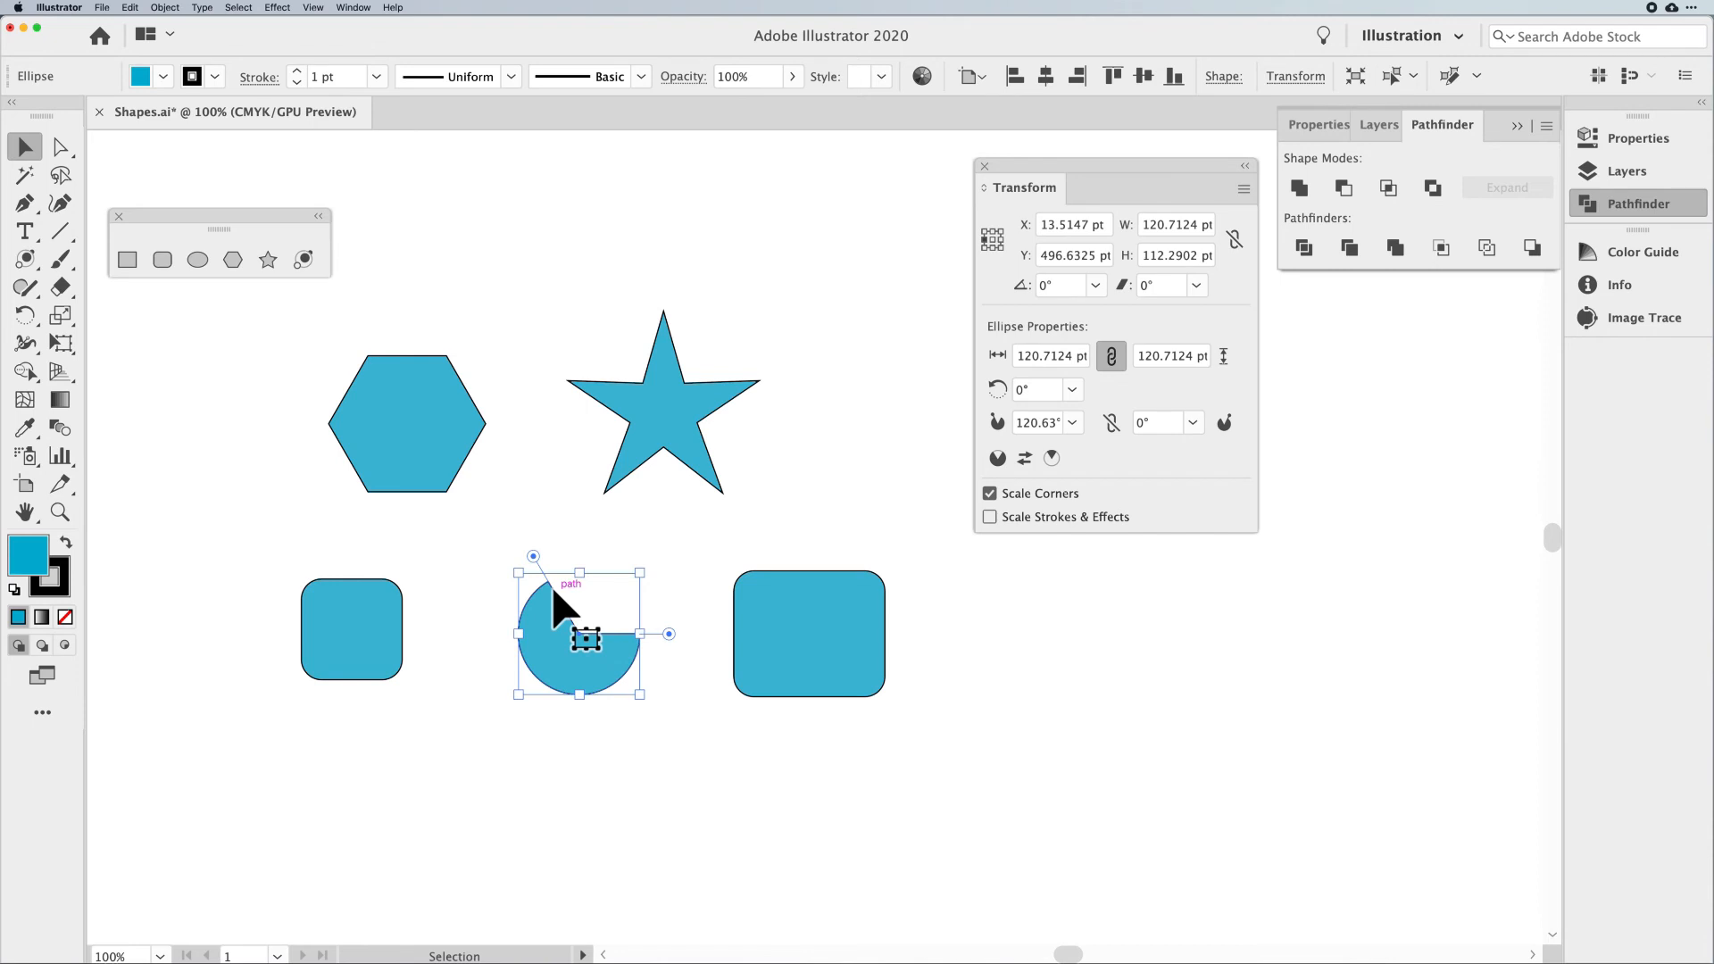
left_click_drag(536, 576, 679, 655)
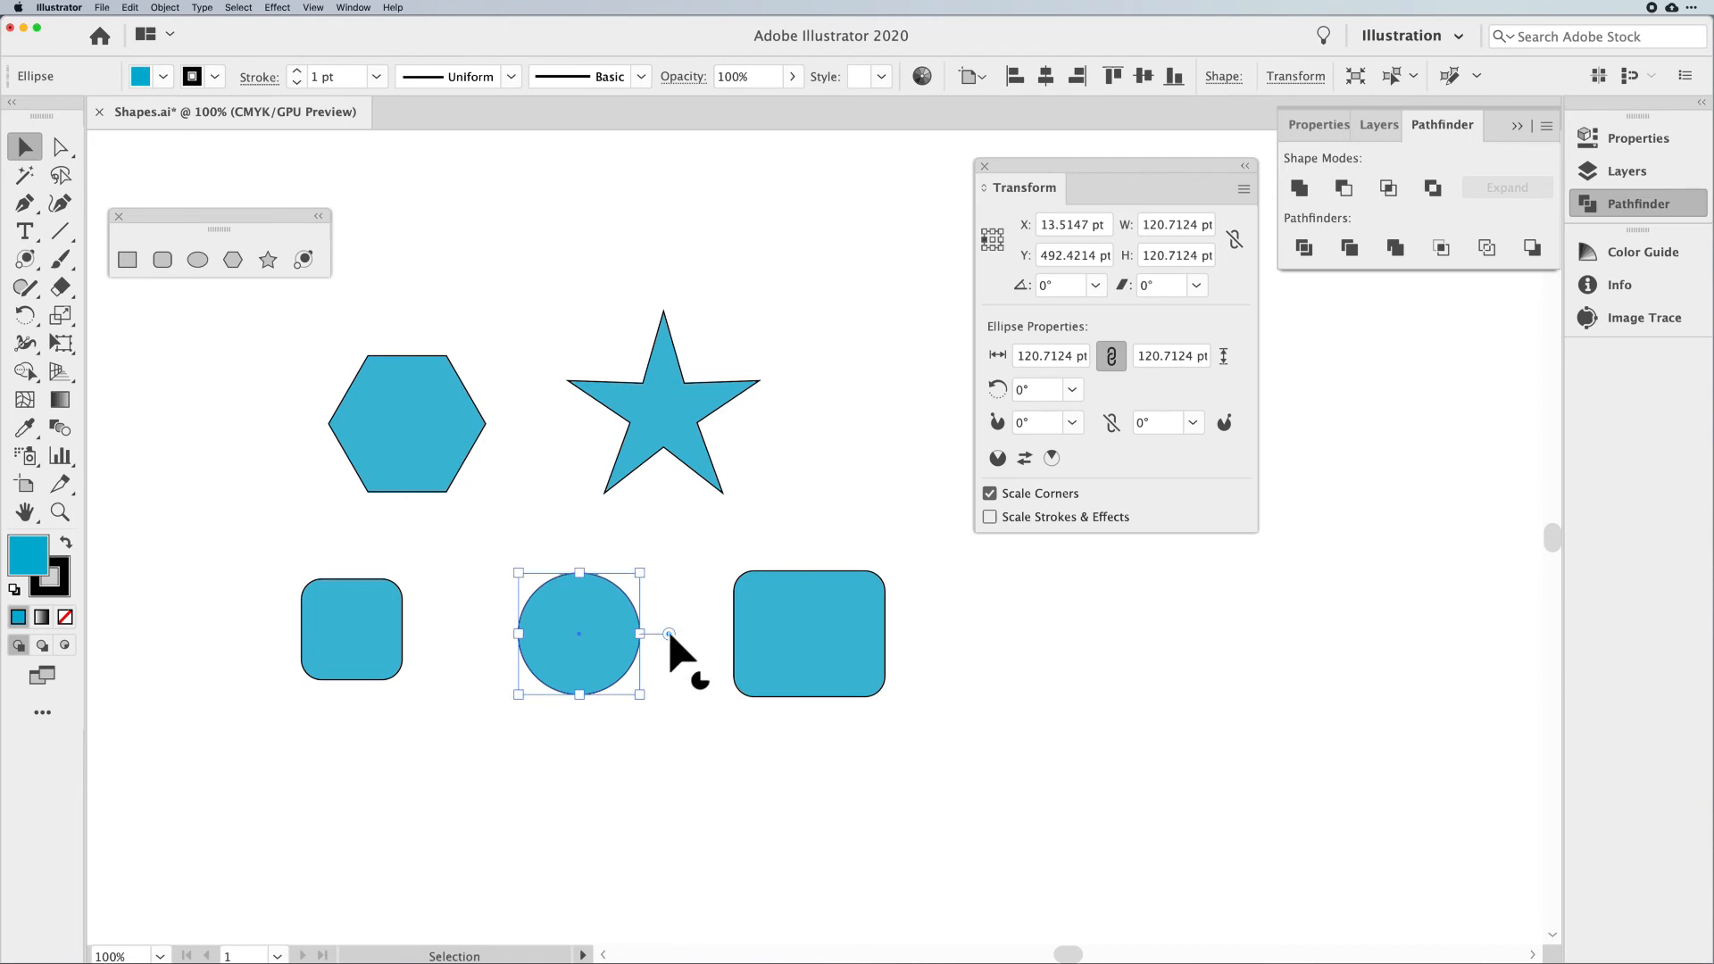
Cut a pie wedge out of the circle freehand, try a 45° start angle, and set the pie start angle to 90°
left_click_drag(671, 635, 554, 590)
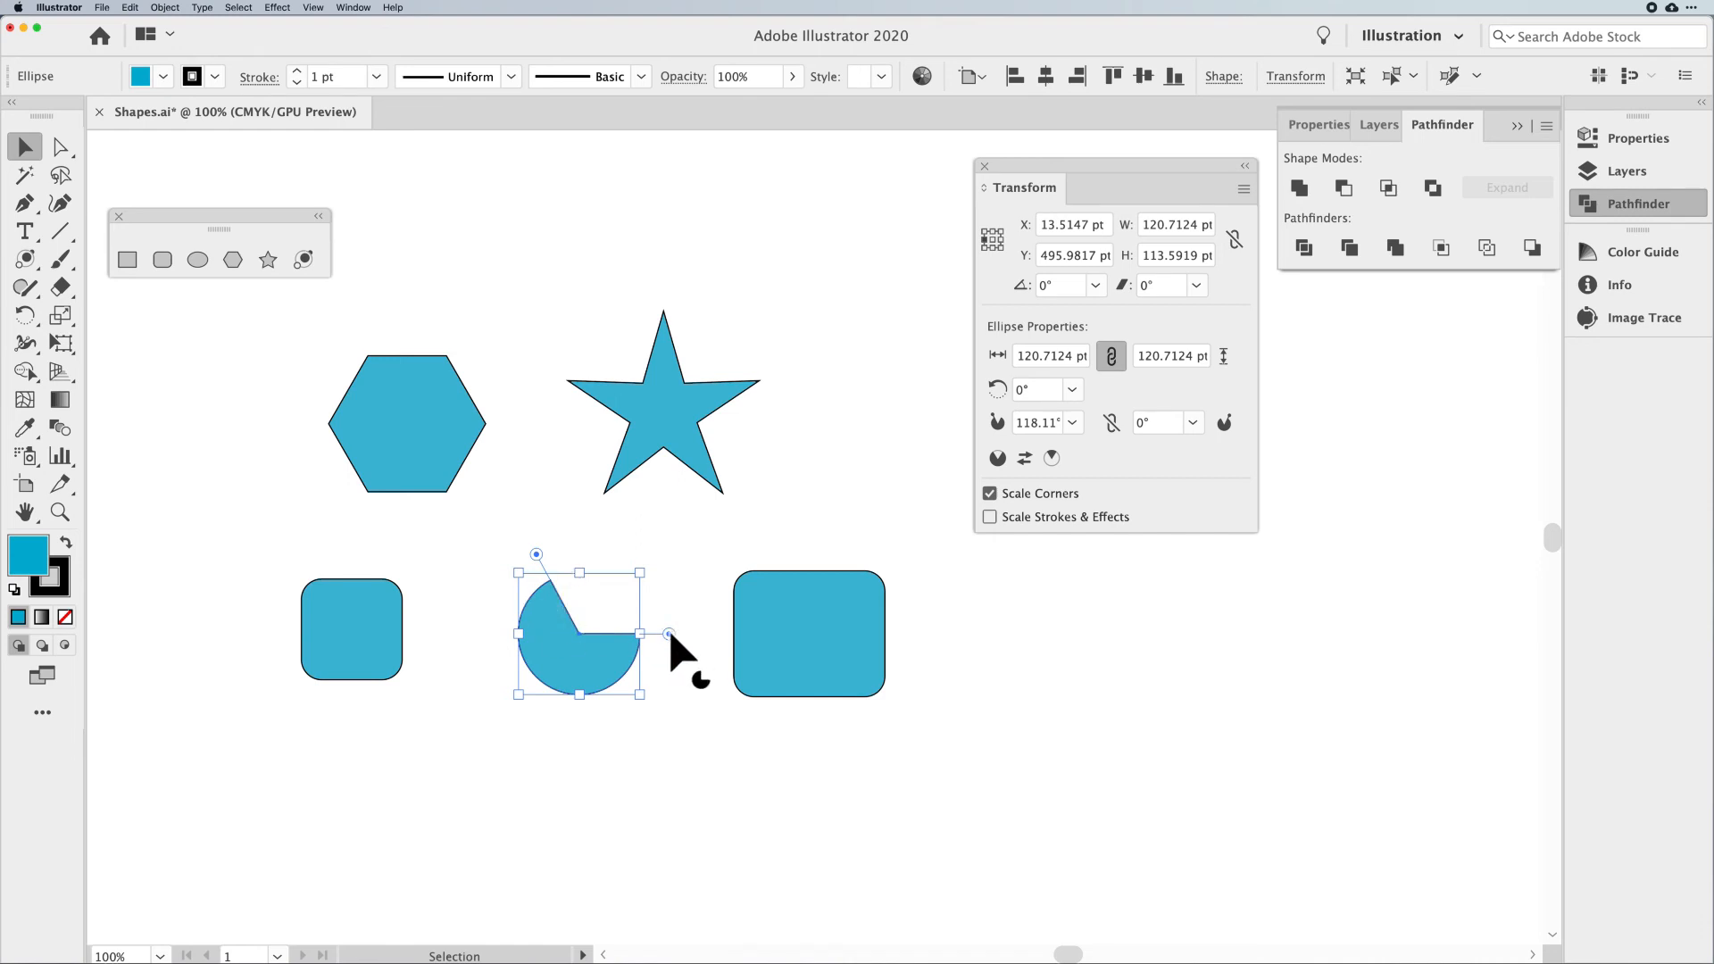
left_click_drag(545, 562, 624, 591)
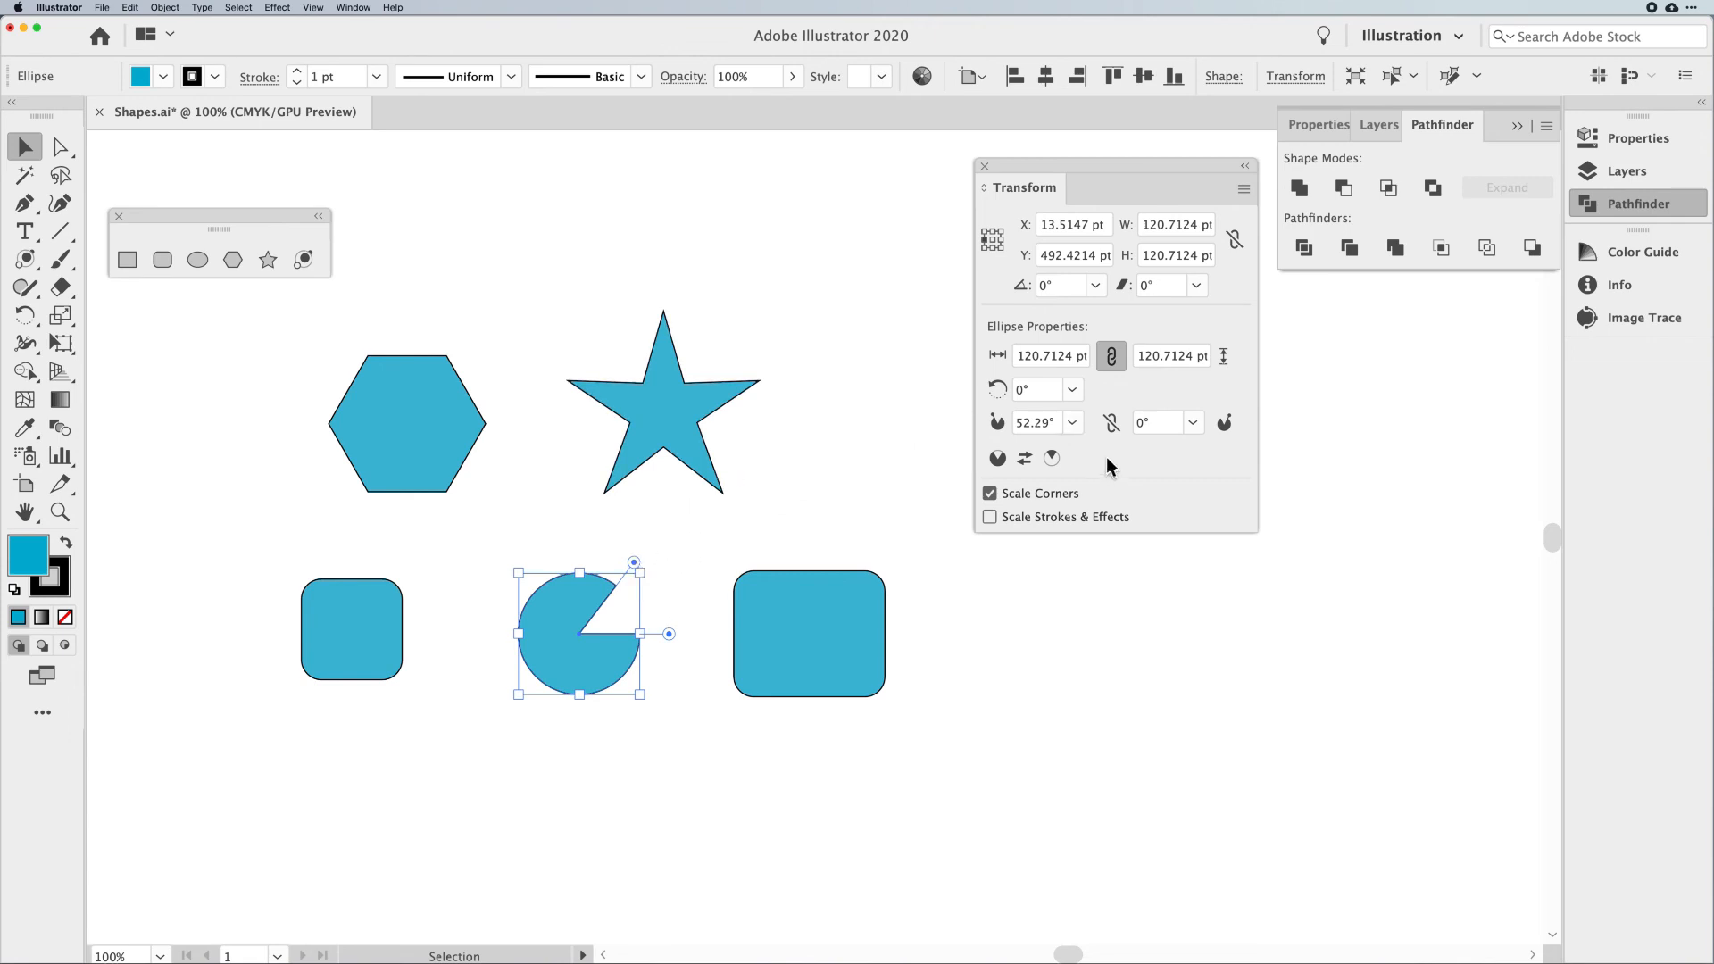
left_click(1073, 423)
left_click(1086, 500)
left_click(1073, 423)
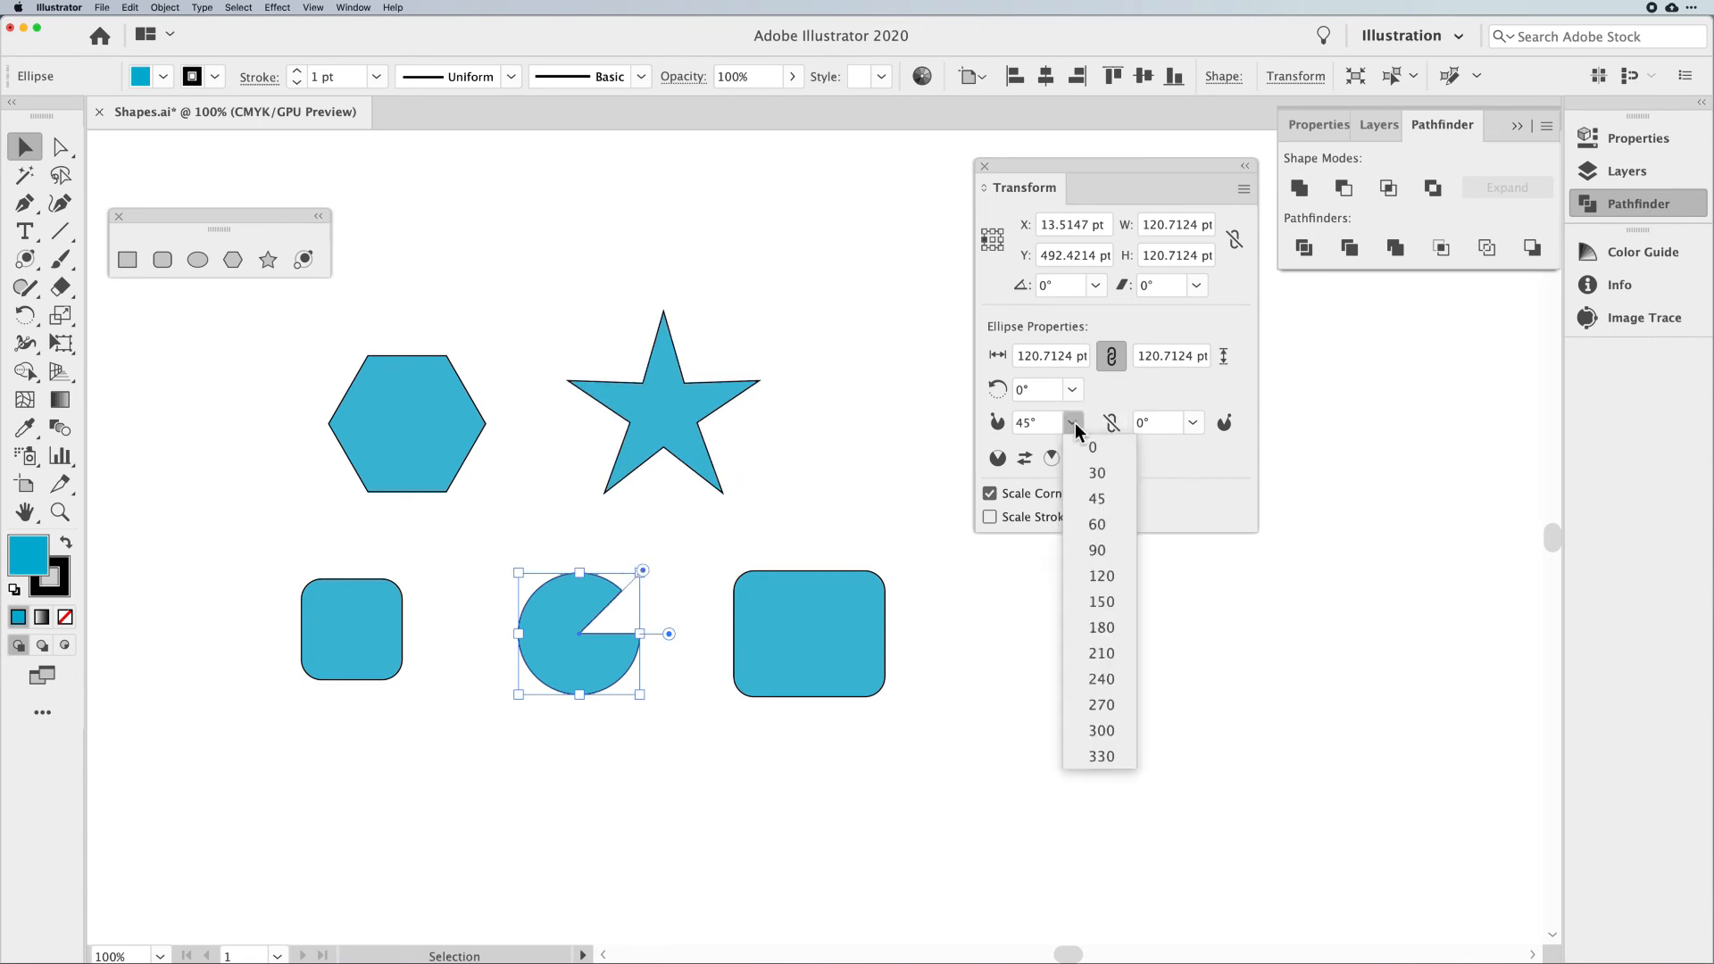
left_click(1098, 554)
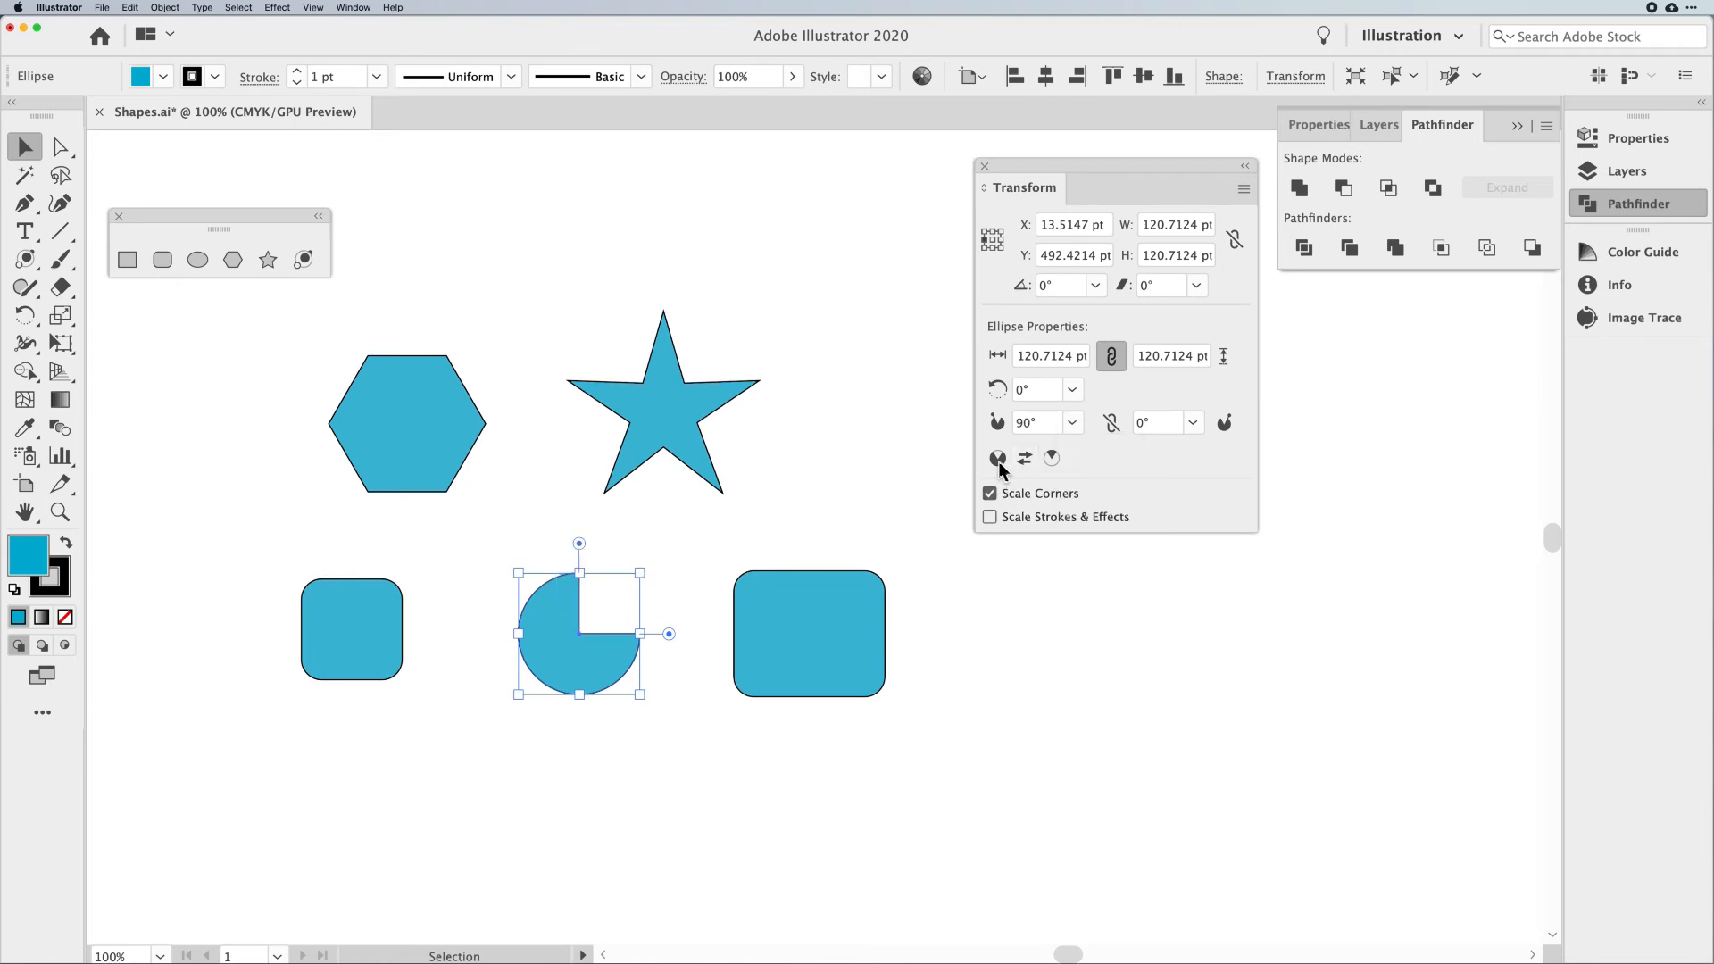
Invert the pie back and forth between quarter and three-quarter circle, ending on the three-quarter circle, and deselect it
left_click(1027, 460)
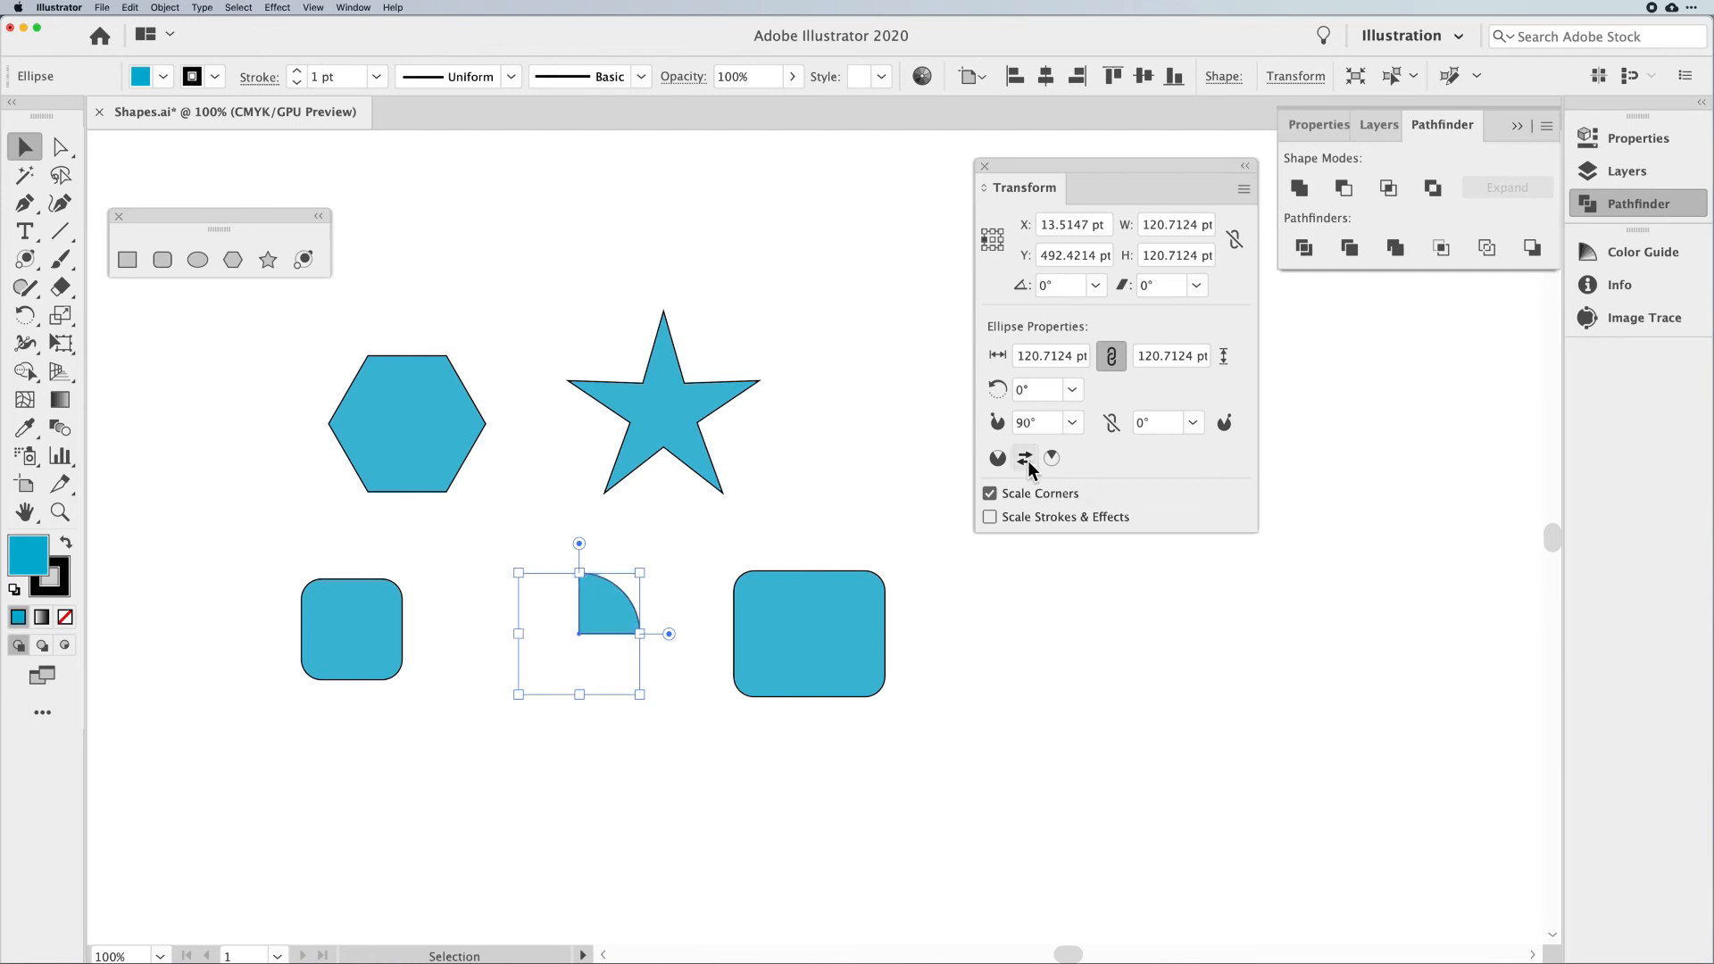
left_click(1026, 460)
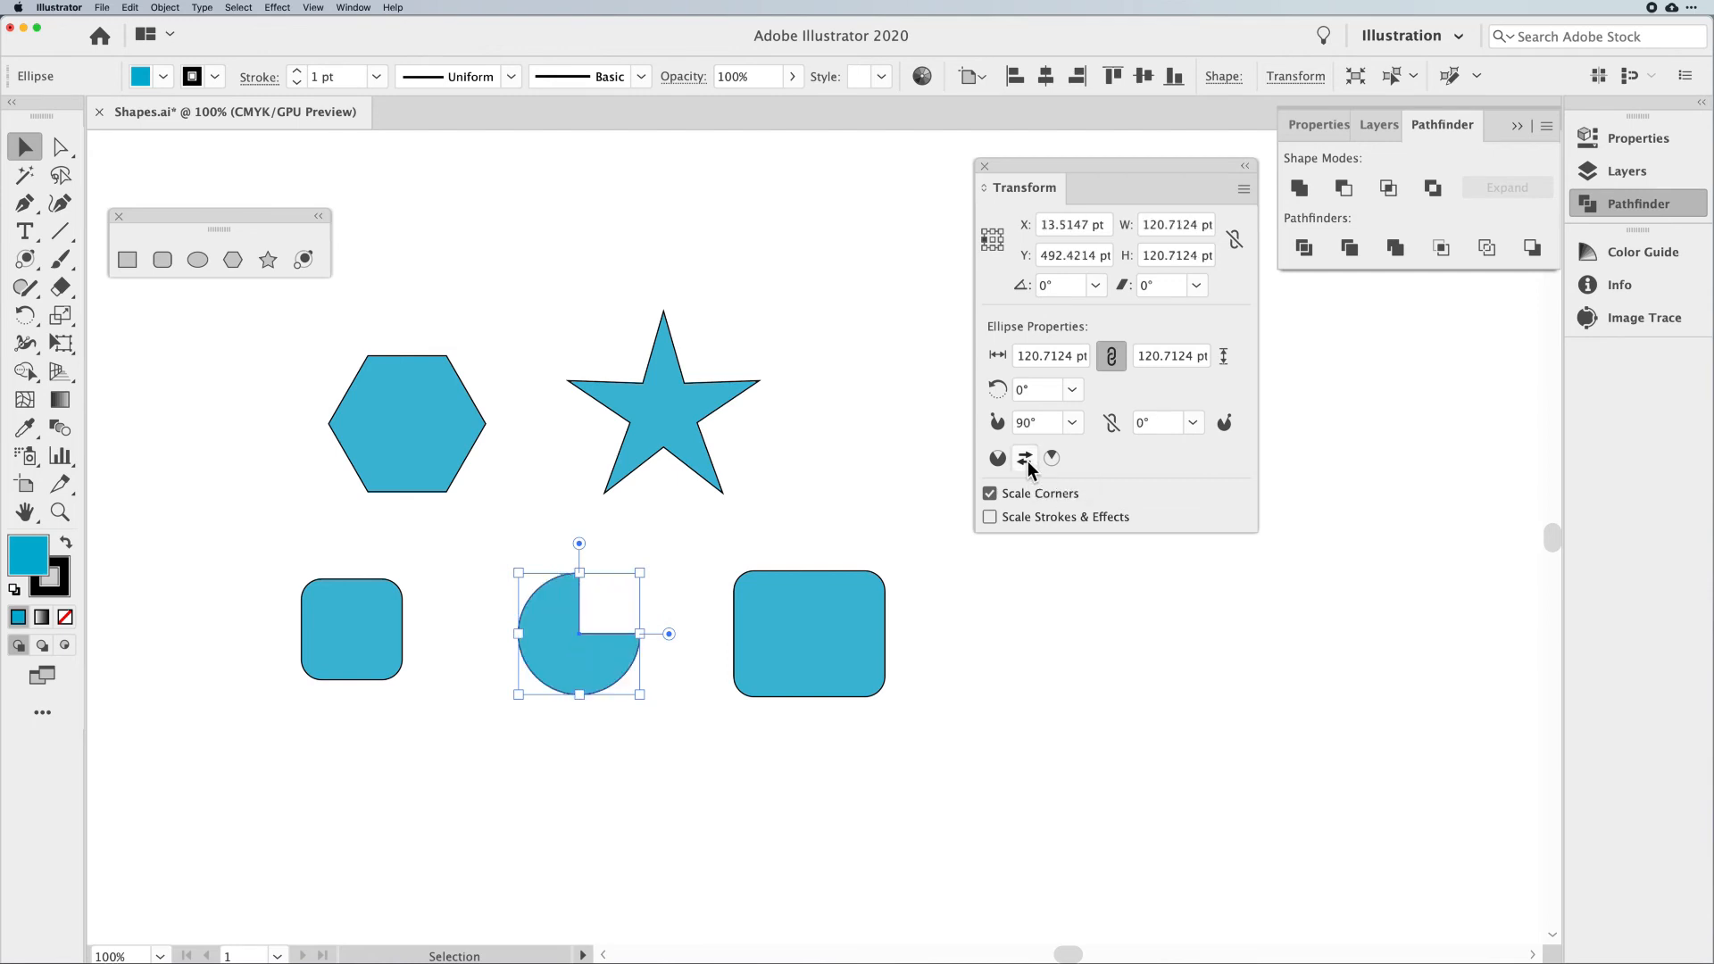
left_click(1026, 459)
left_click(1029, 459)
left_click(1026, 460)
left_click(1027, 460)
left_click(858, 515)
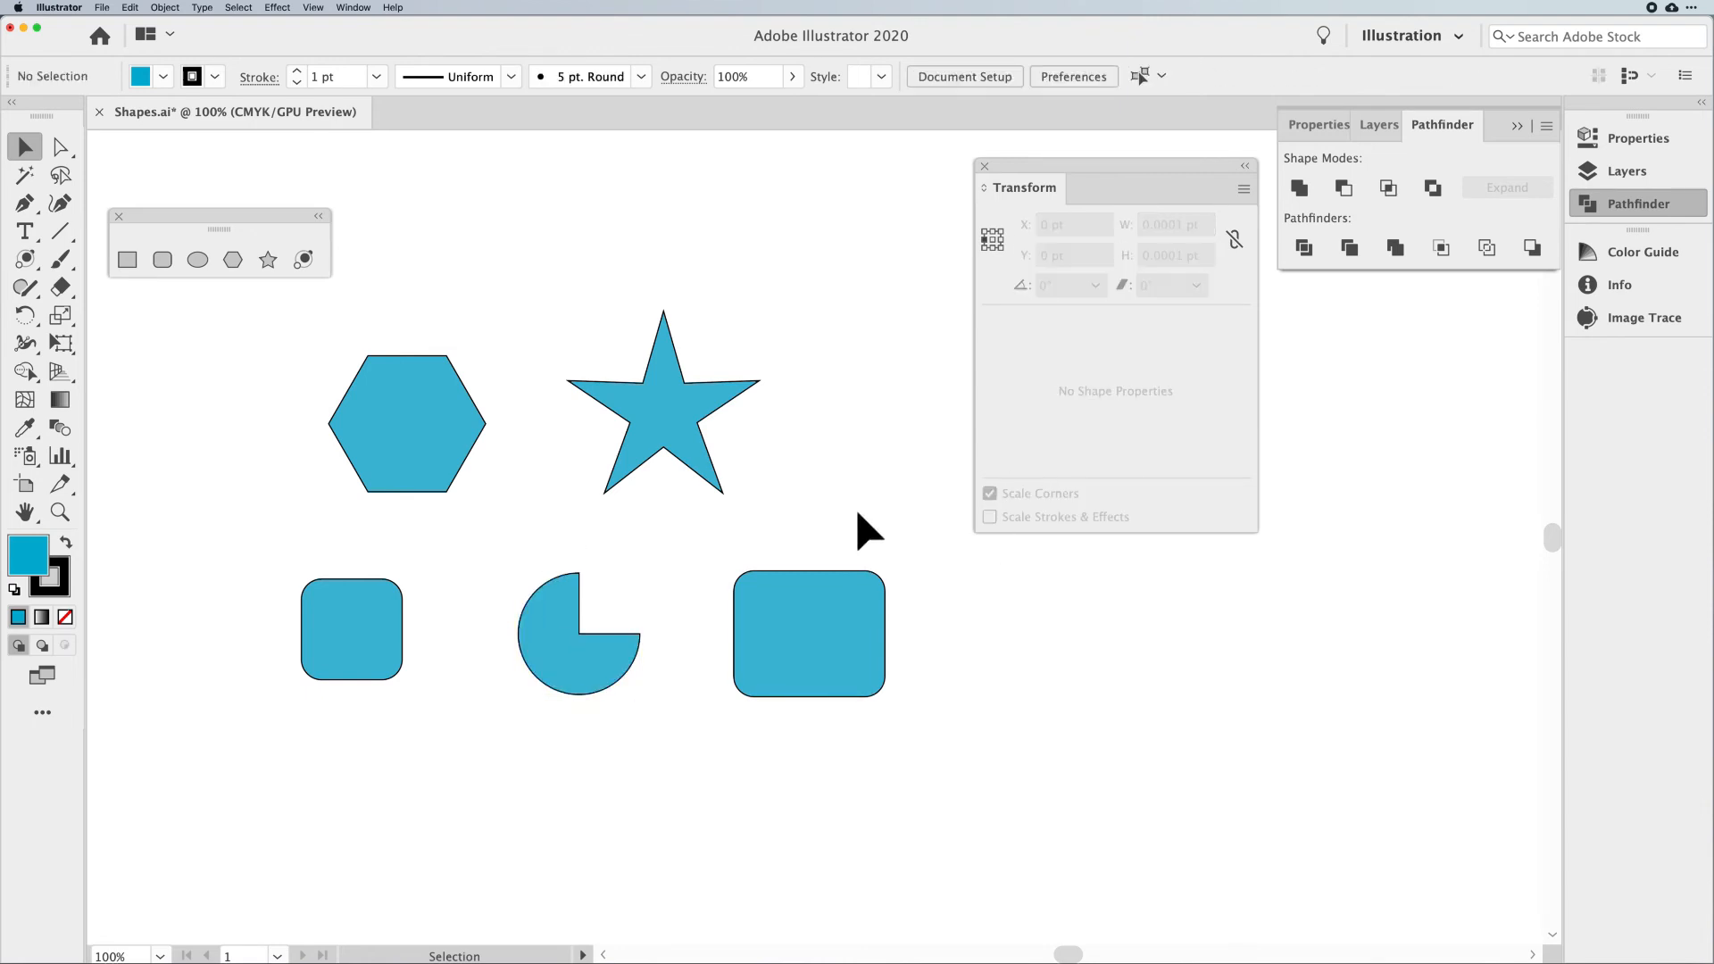
left_click(598, 651)
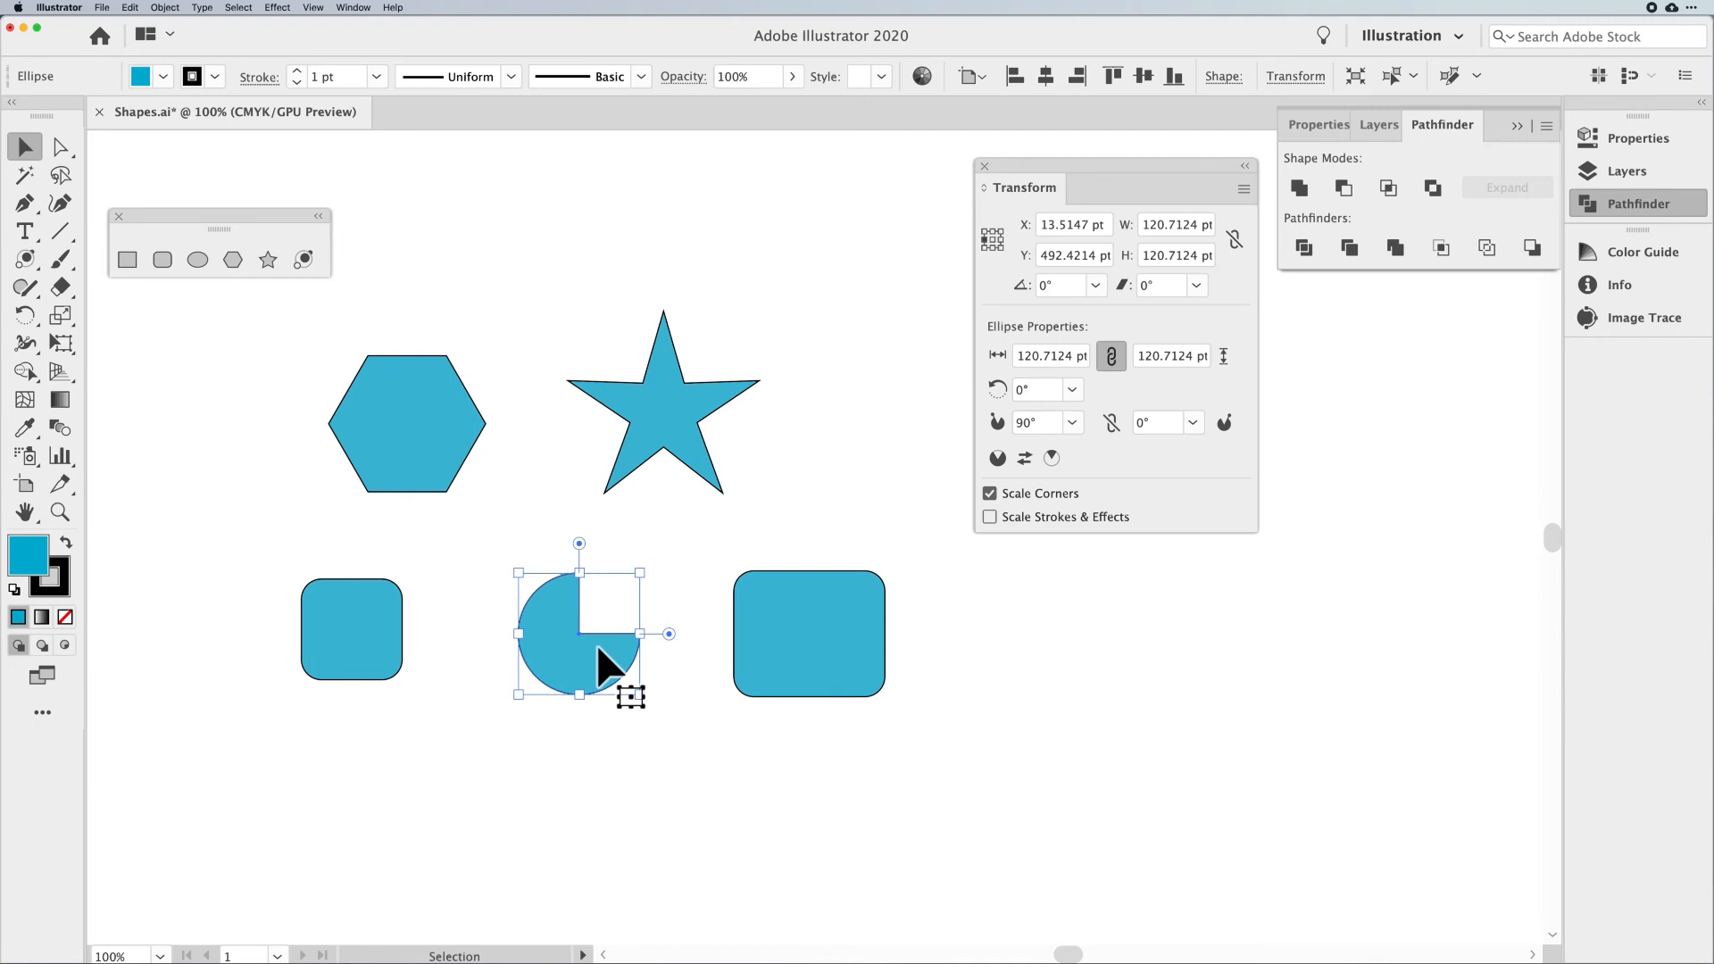
left_click(886, 527)
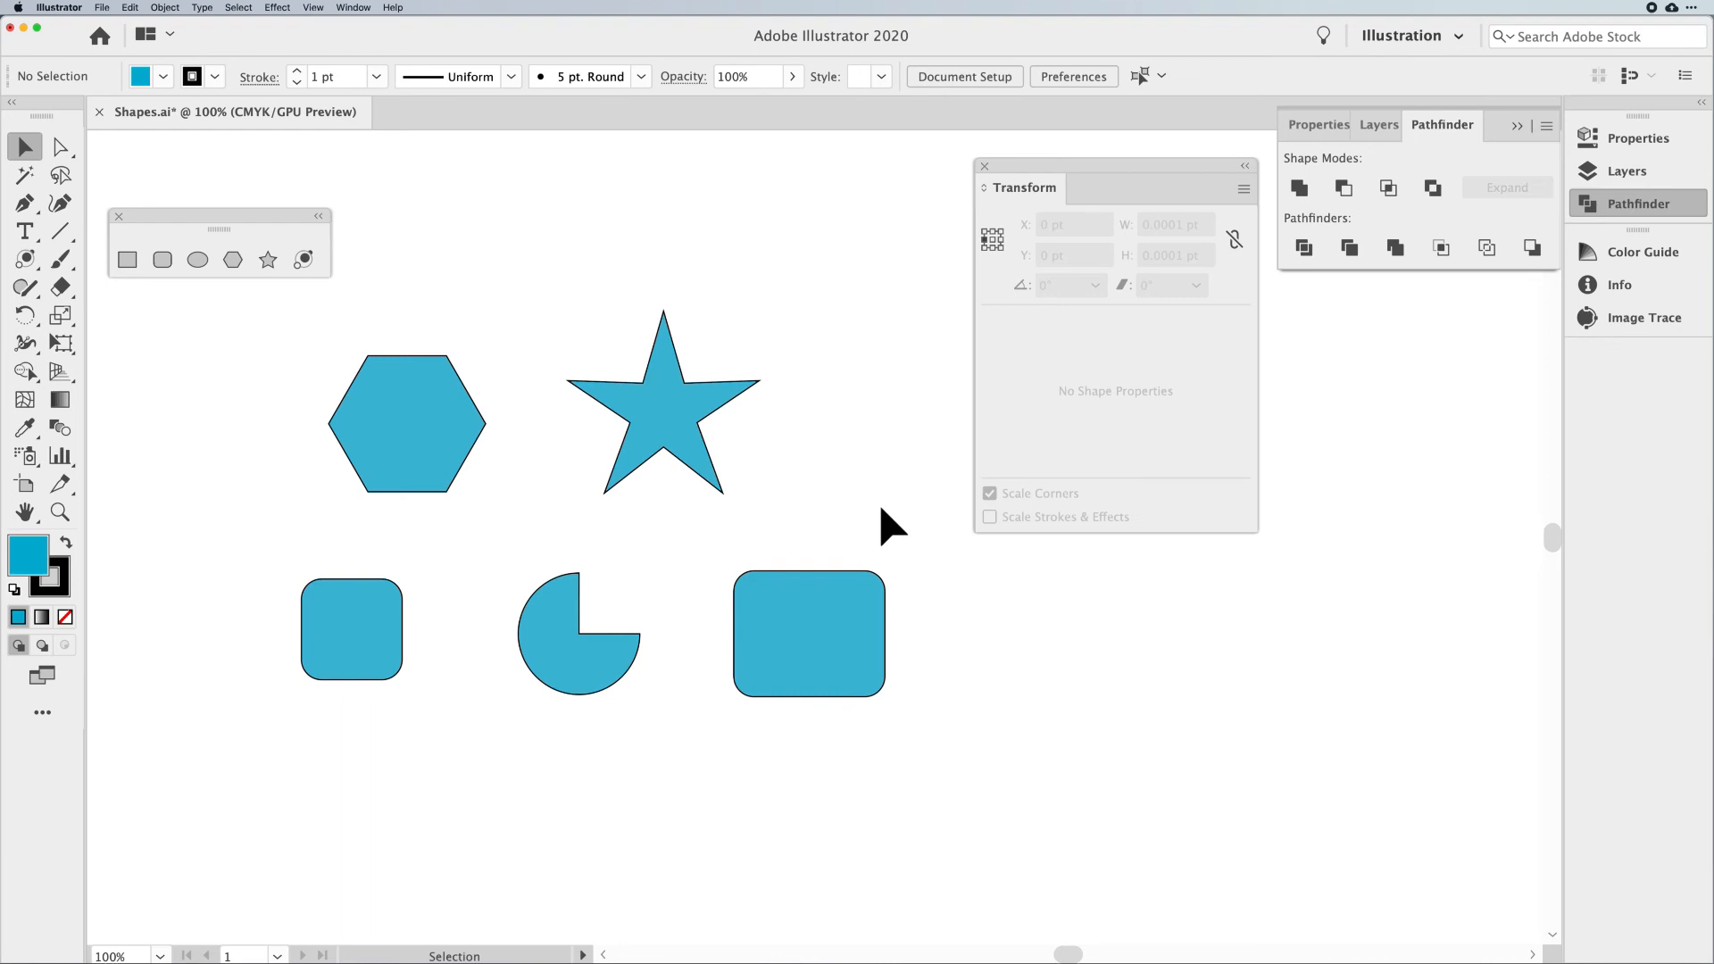
Stretch the larger rounded rectangle to about 167 pt high, move it right to about X 289 pt, and deselect it
left_click(849, 636)
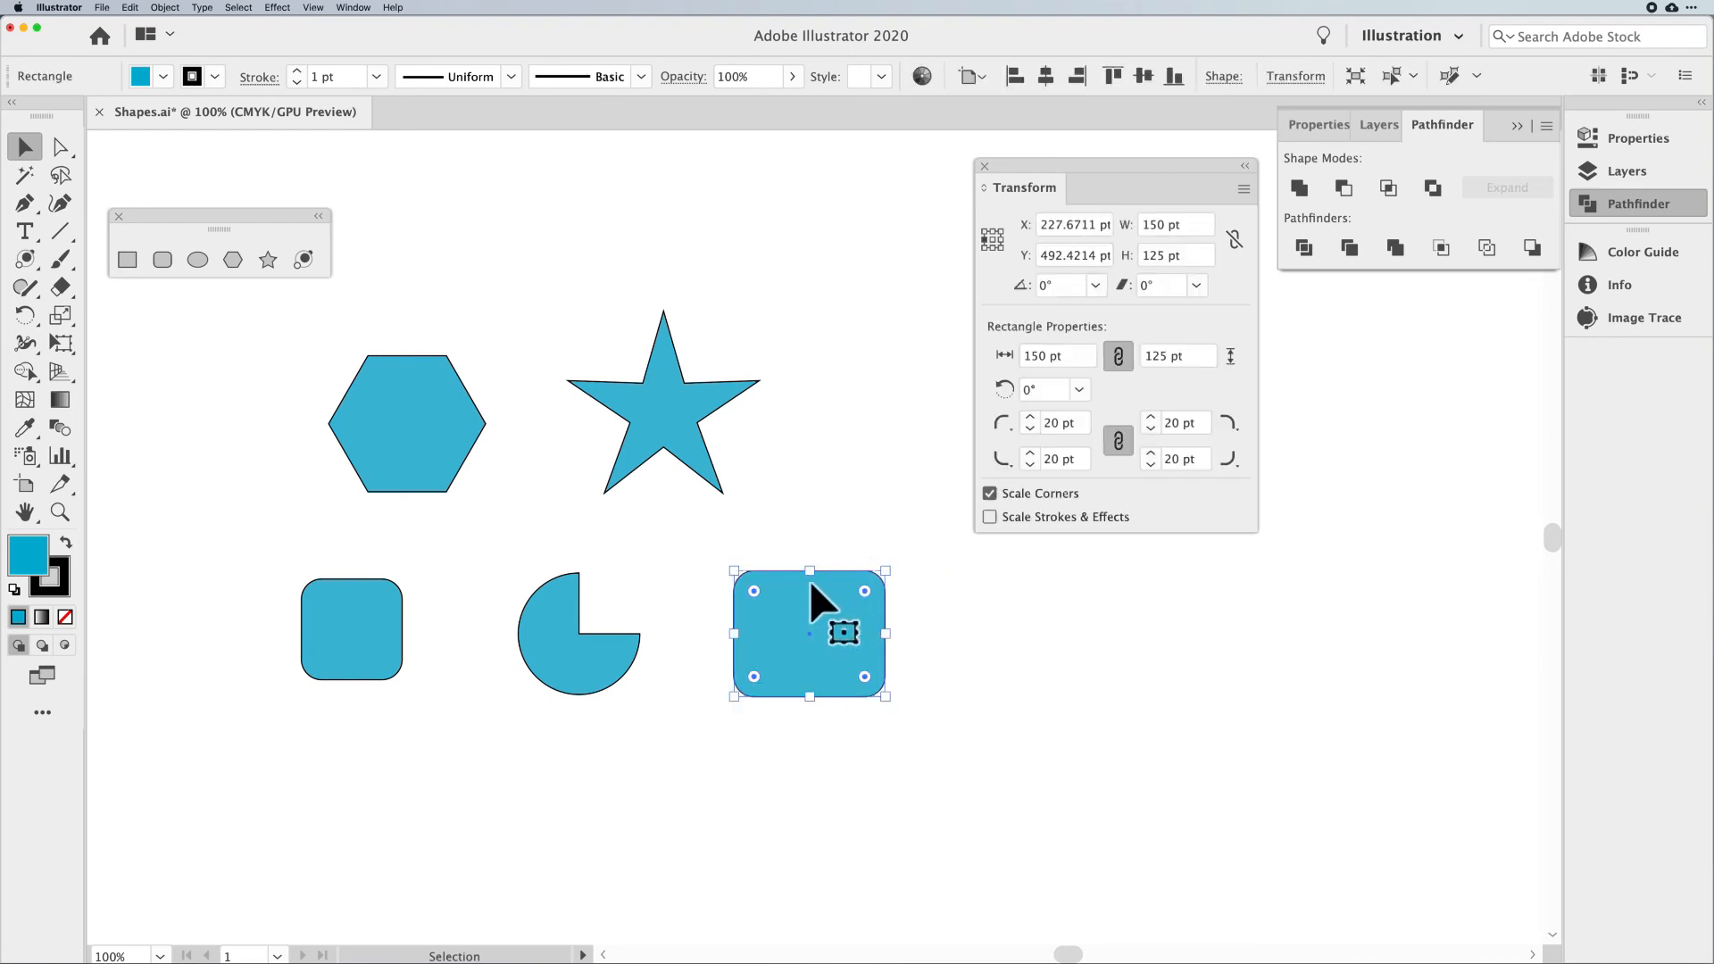
left_click_drag(809, 570, 827, 615)
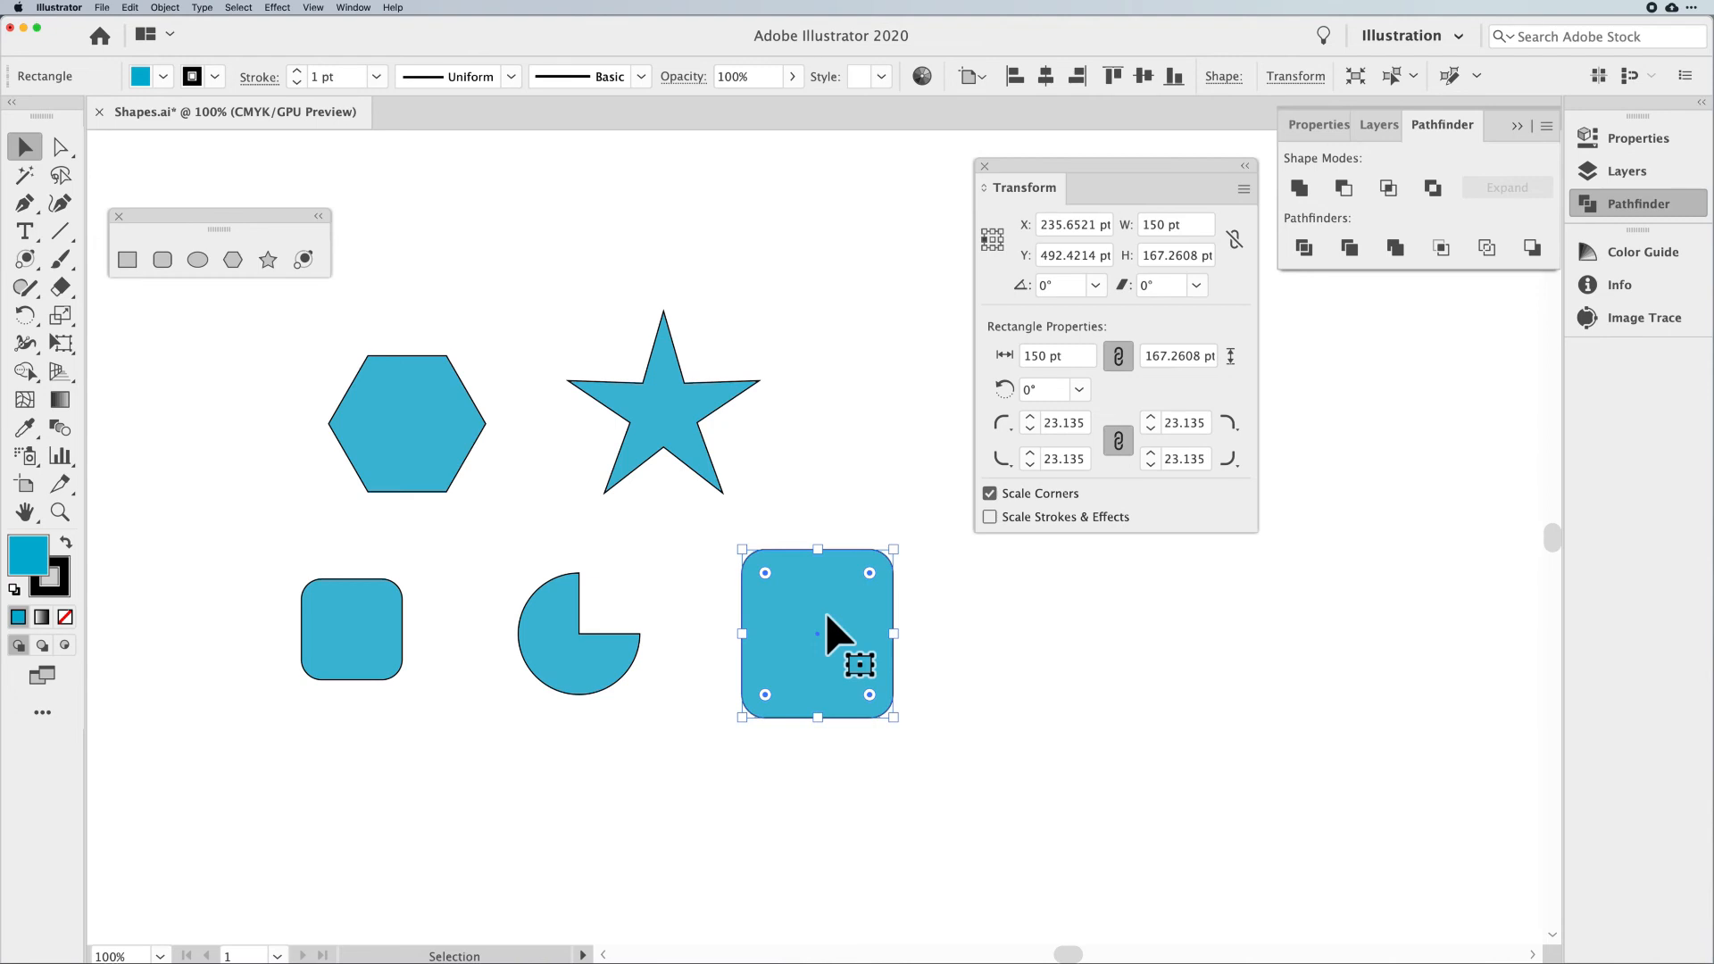
left_click_drag(827, 614, 921, 616)
left_click(888, 611, "shift")
scroll(1062, 687, "right", 4)
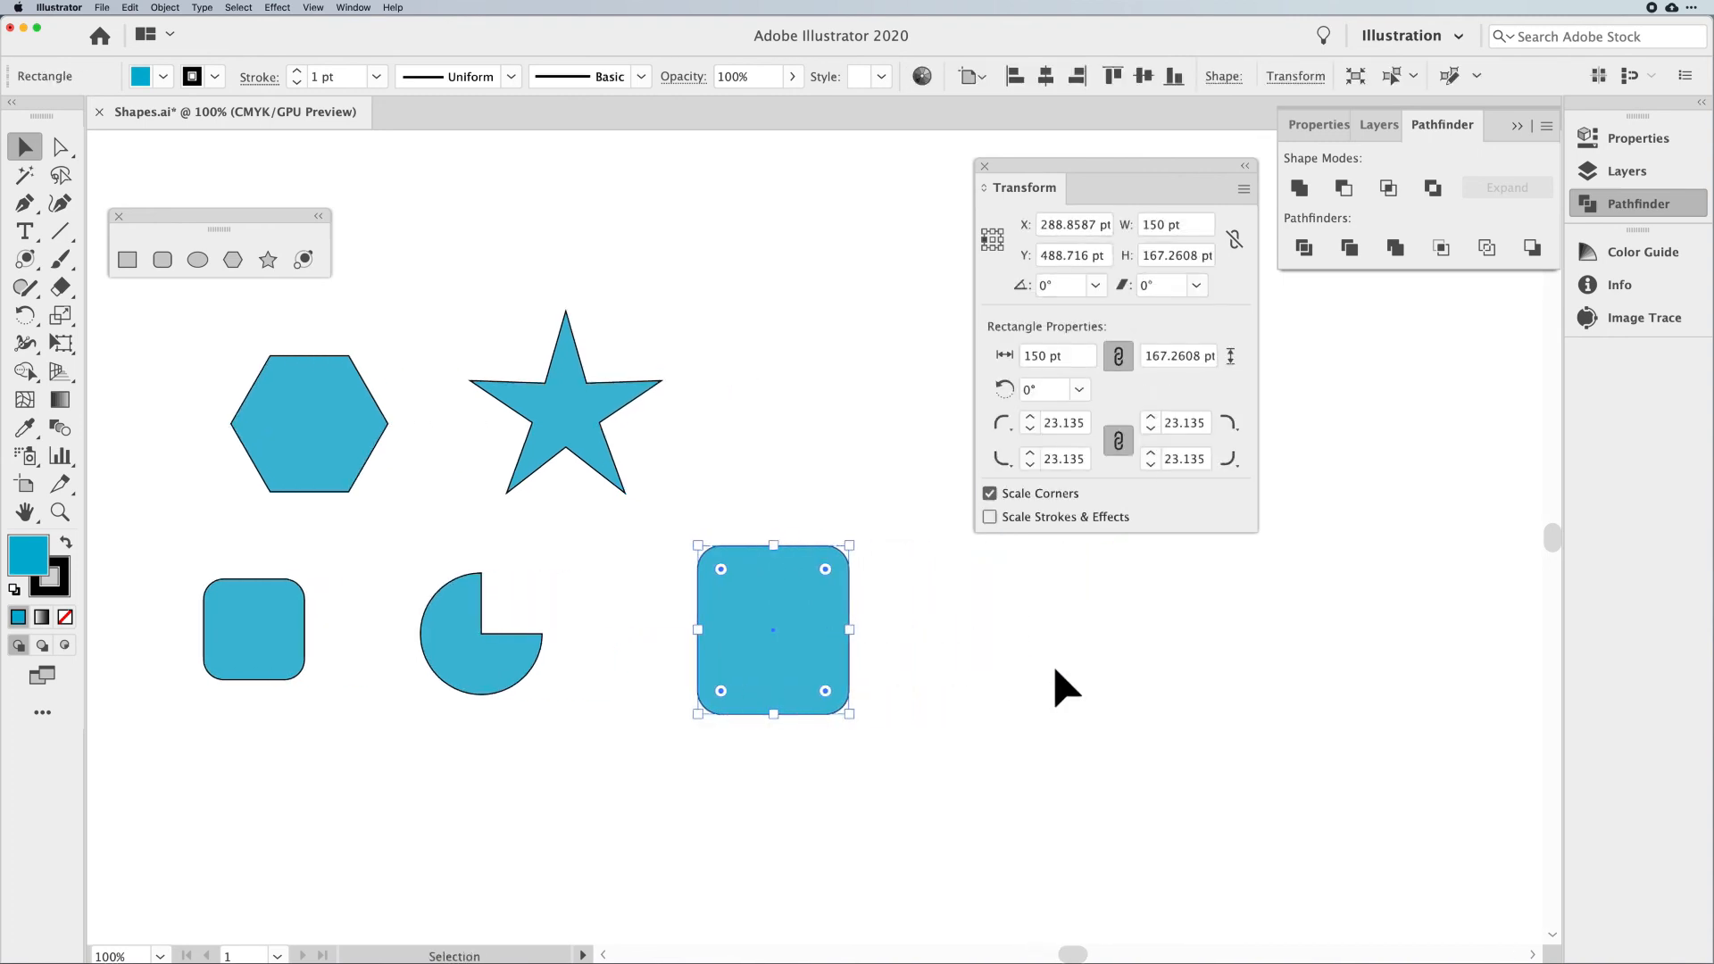
left_click(1056, 671)
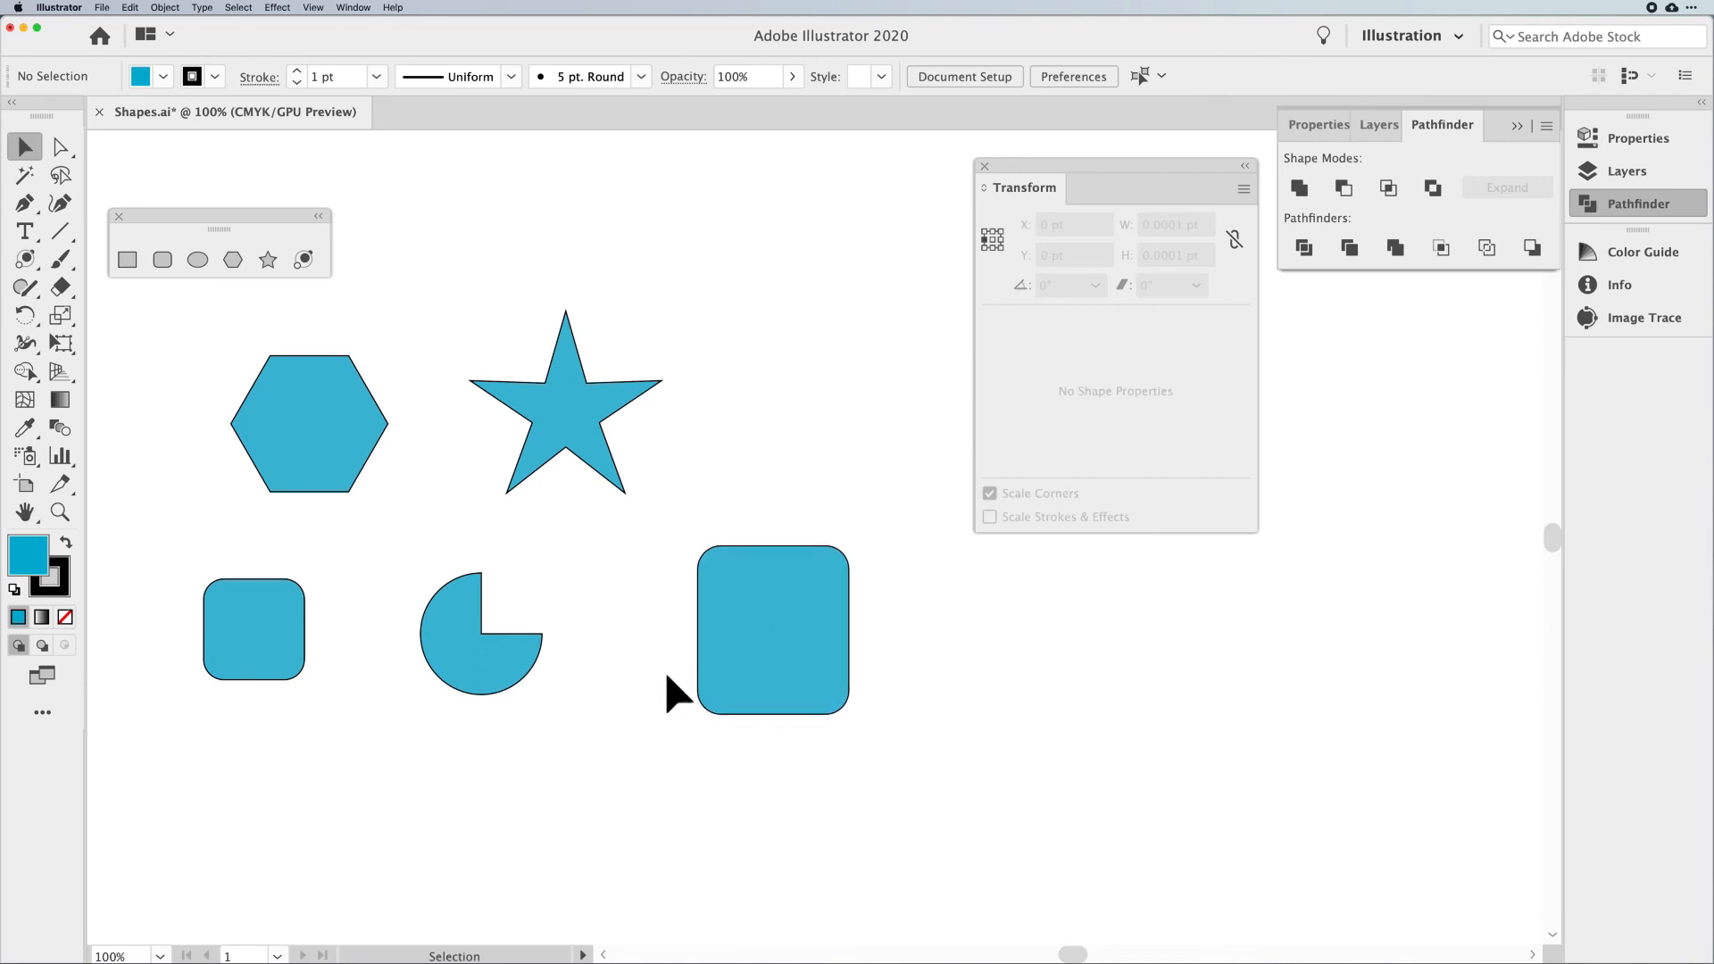
Duplicate the larger rounded rectangle freely to its right at about X 488 pt, Y 480 pt, and delete the copy
left_click(800, 686)
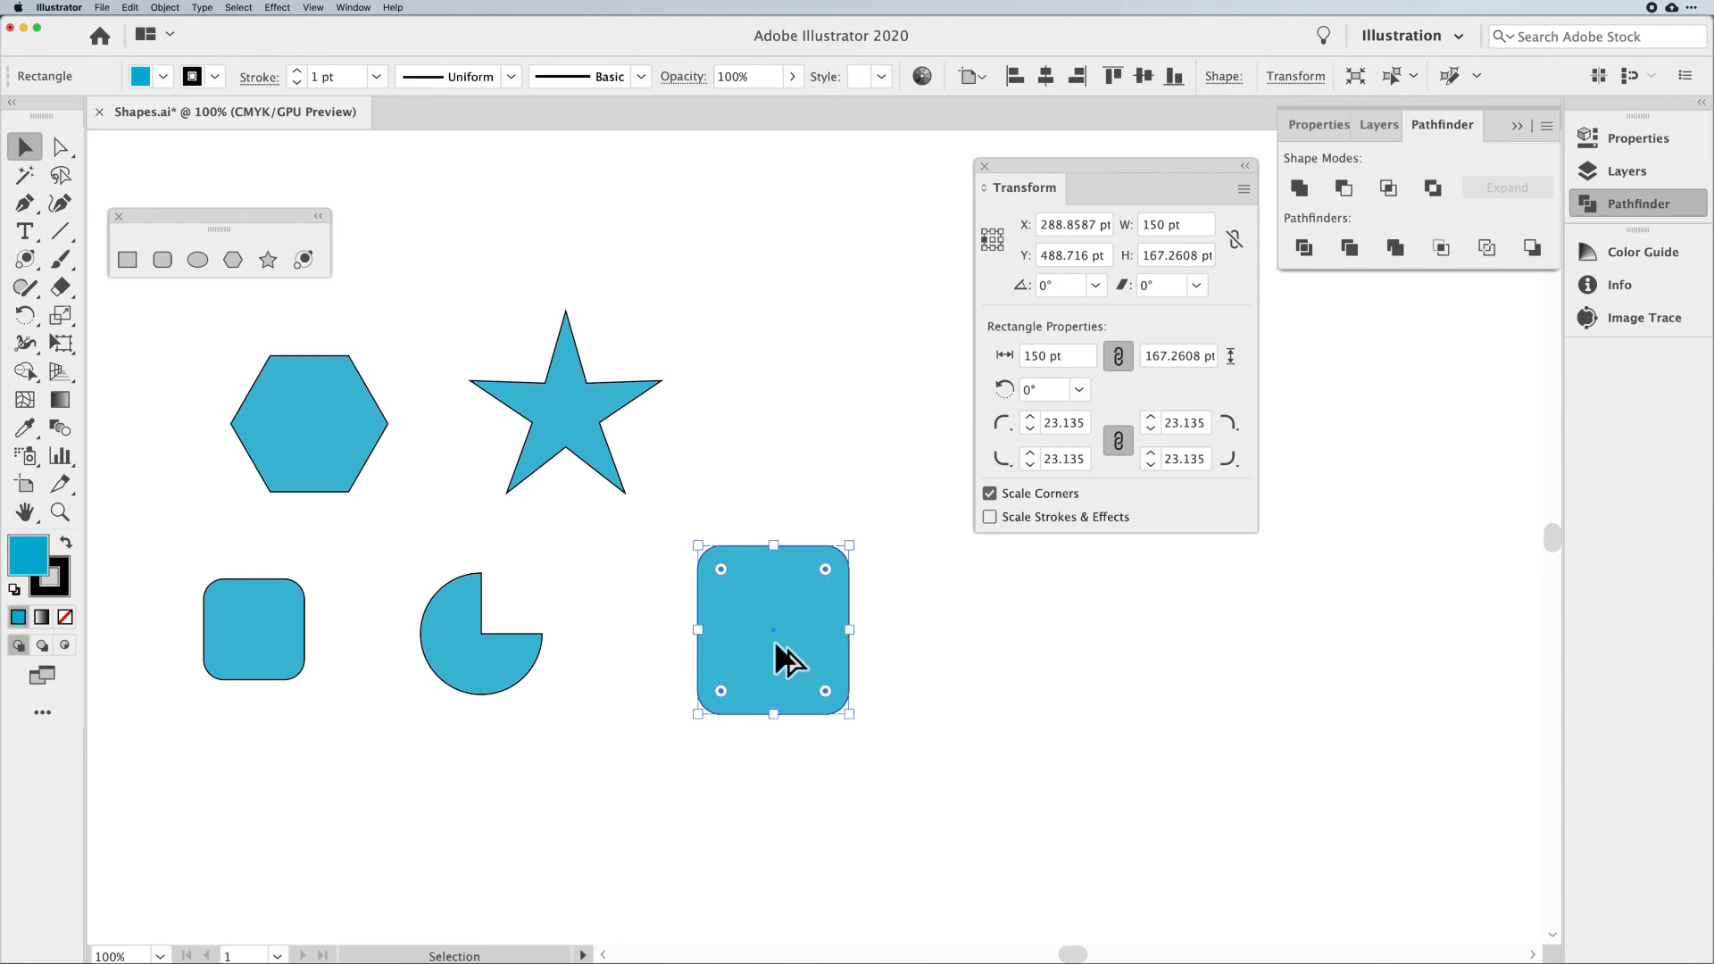
left_click_drag(774, 640, 976, 627, "alt")
scroll(975, 627, "down", 3)
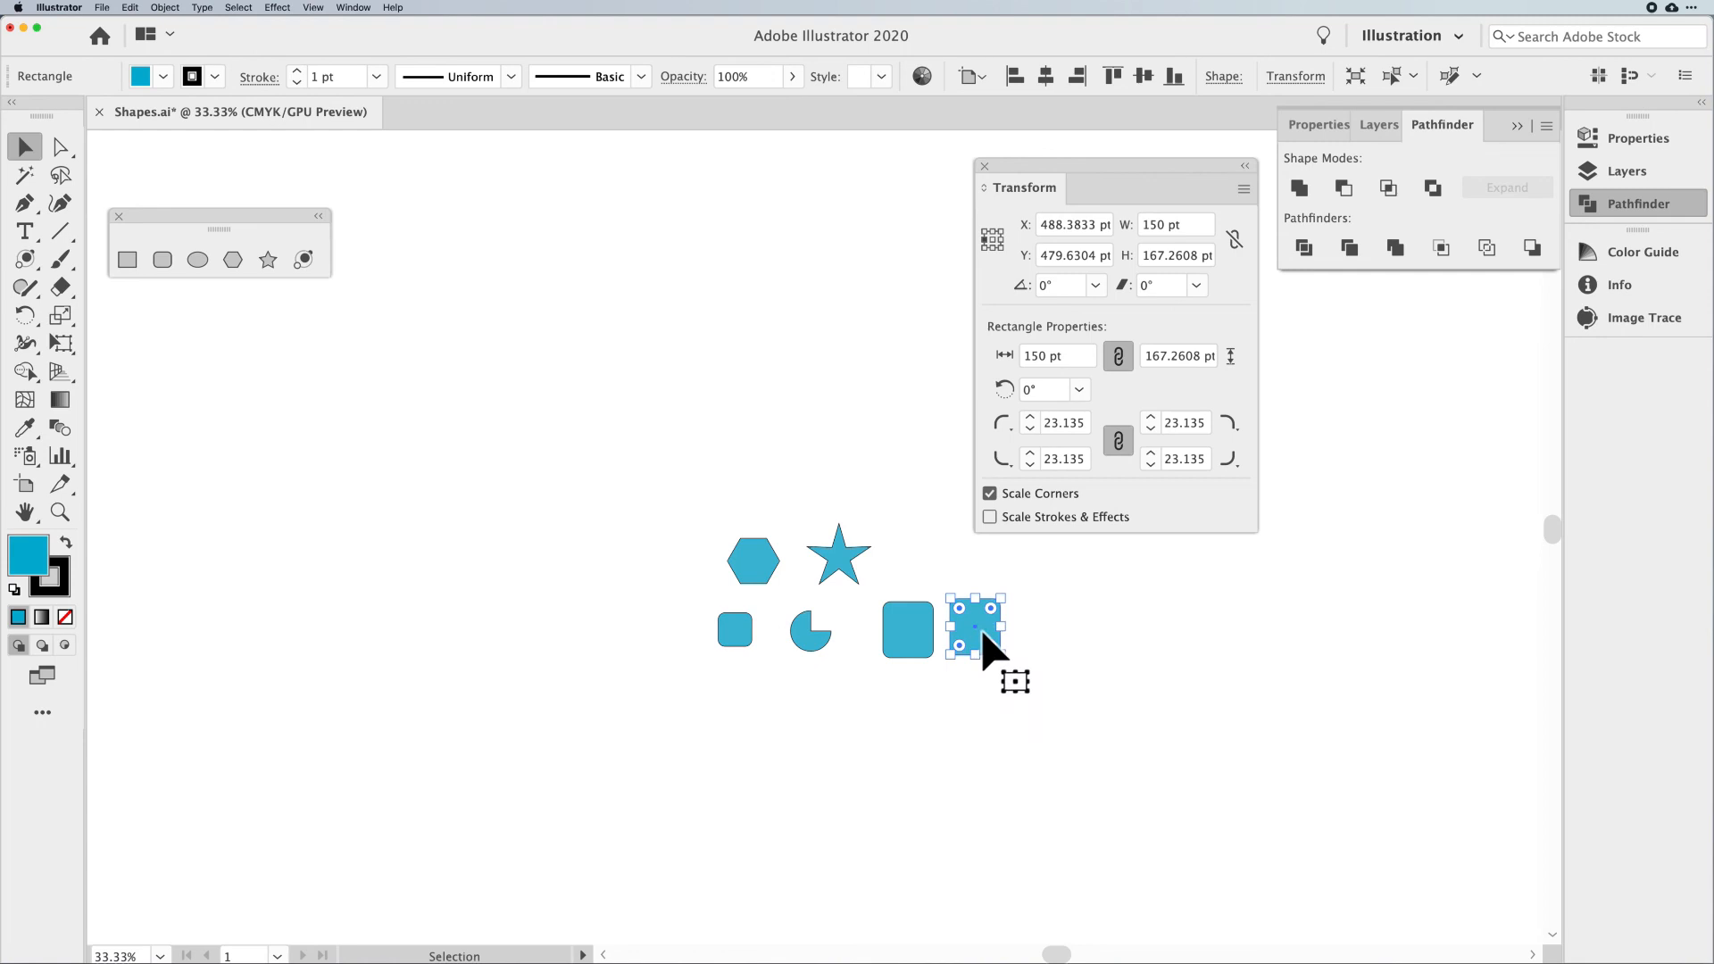
key("super+equal")
key("super+equal")
key("super+equal")
key("super+equal")
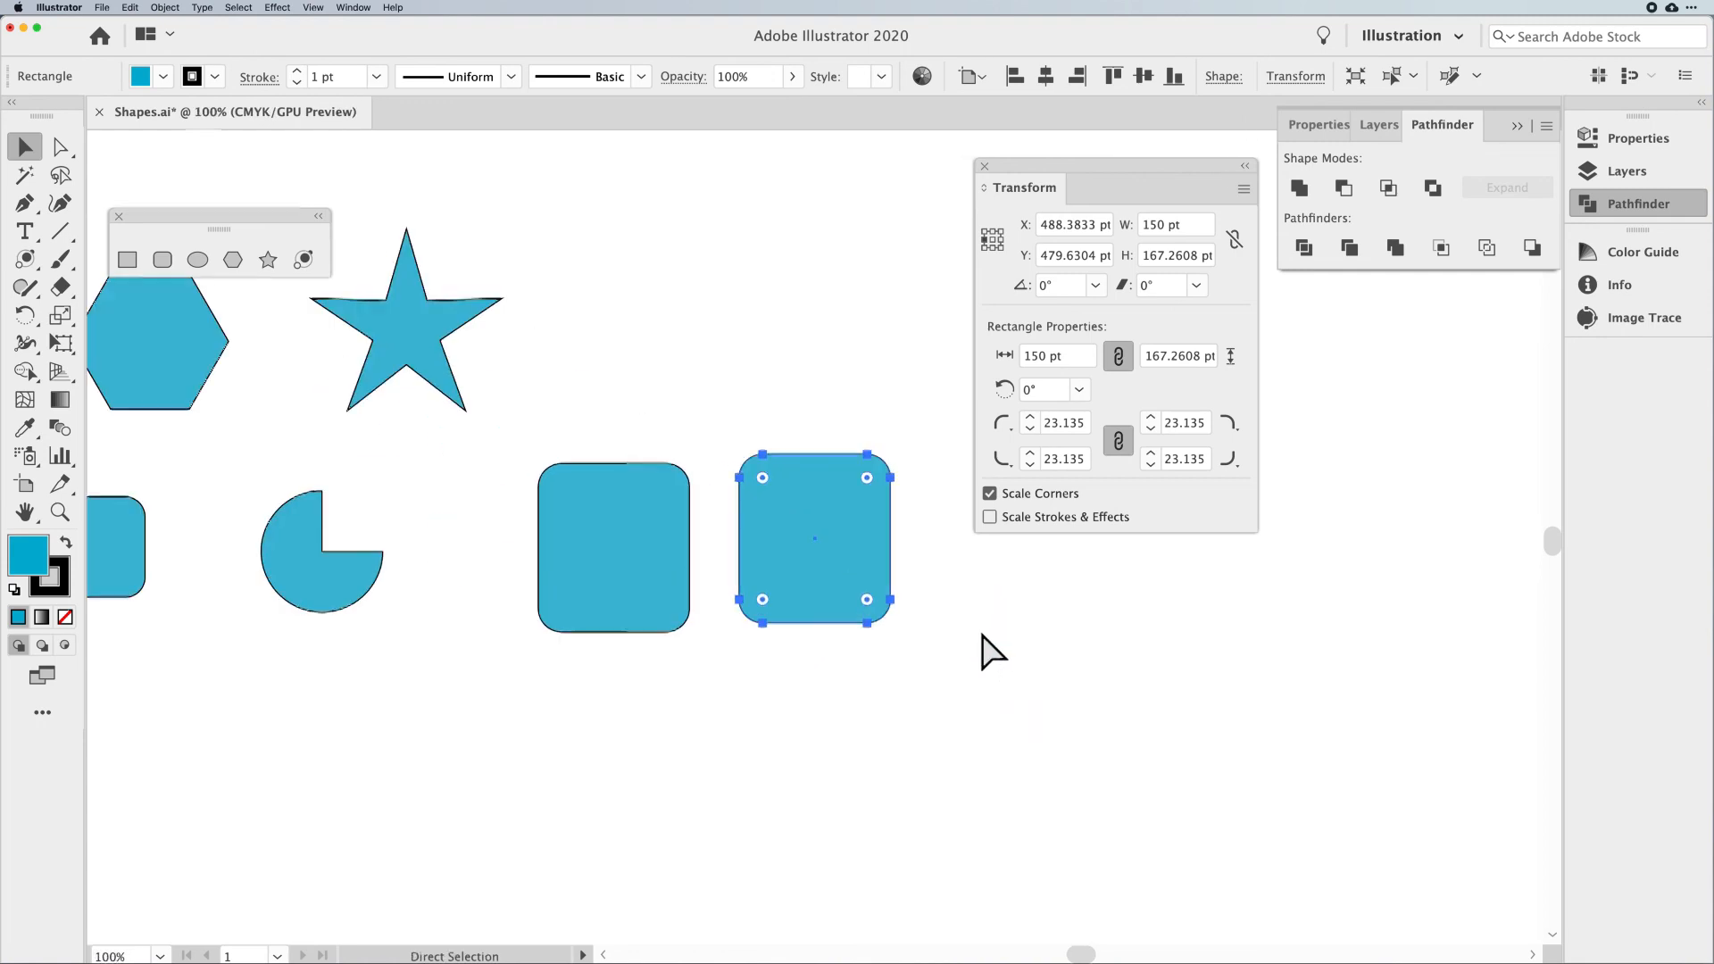
left_click_drag(997, 634, 1048, 662)
key("Delete")
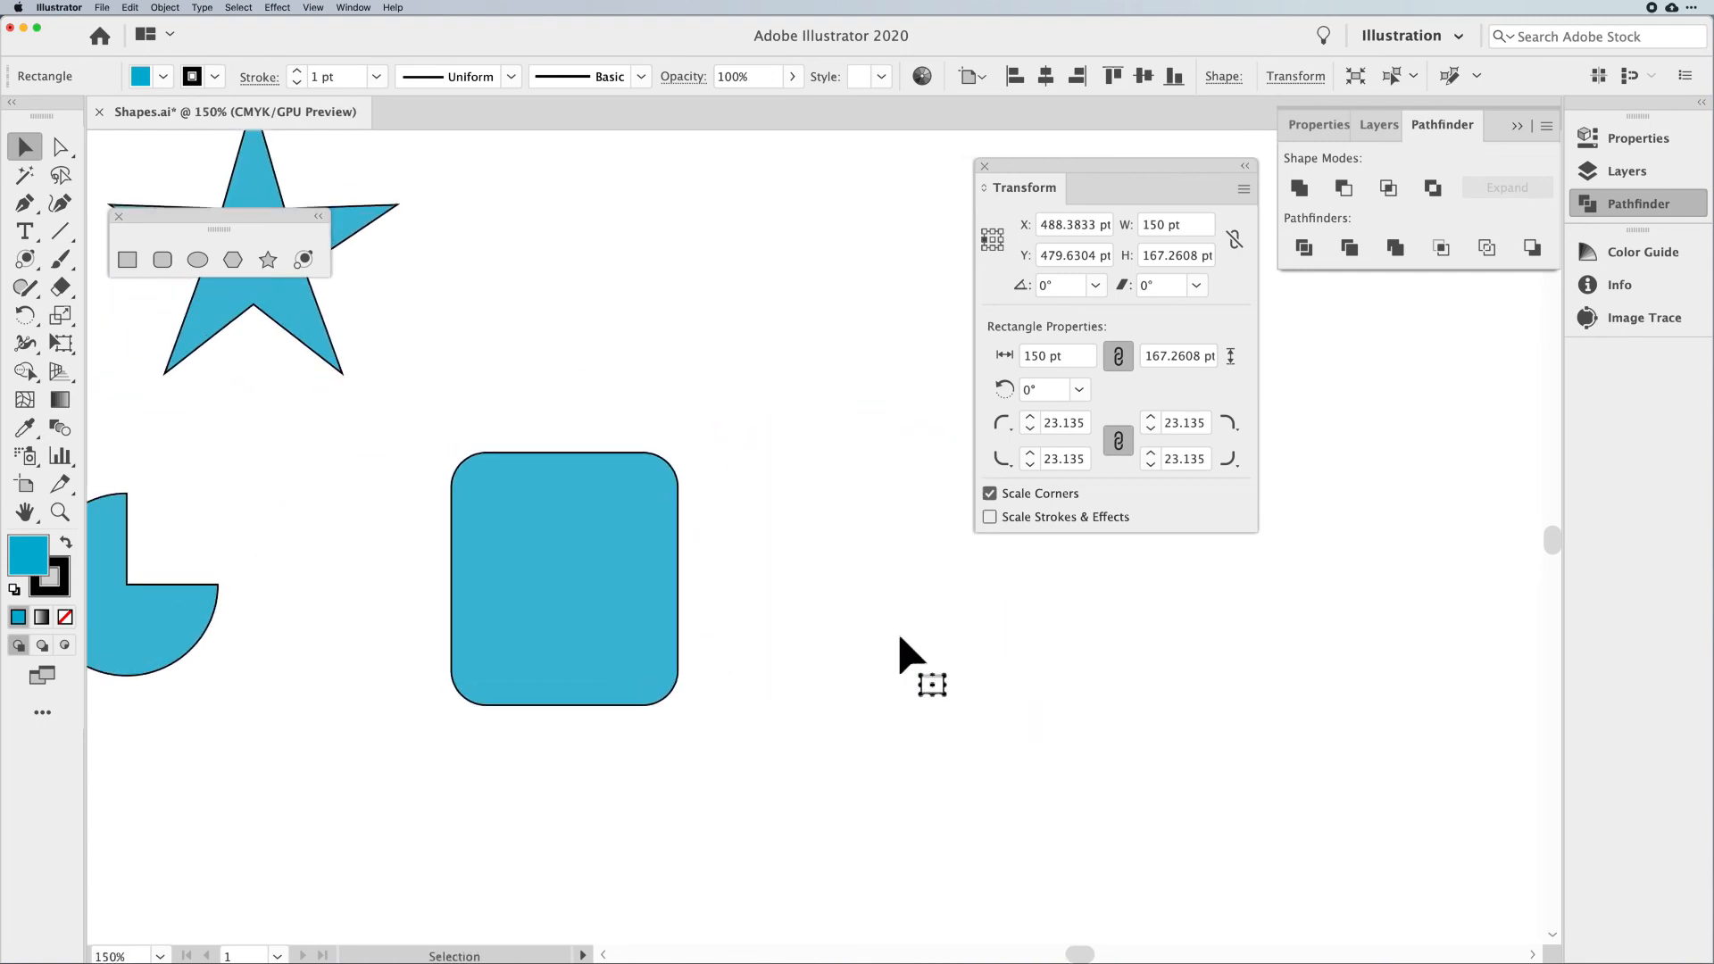
Duplicate the larger rounded rectangle straight to its right, level with the original, at about X 491 pt
left_click(555, 639)
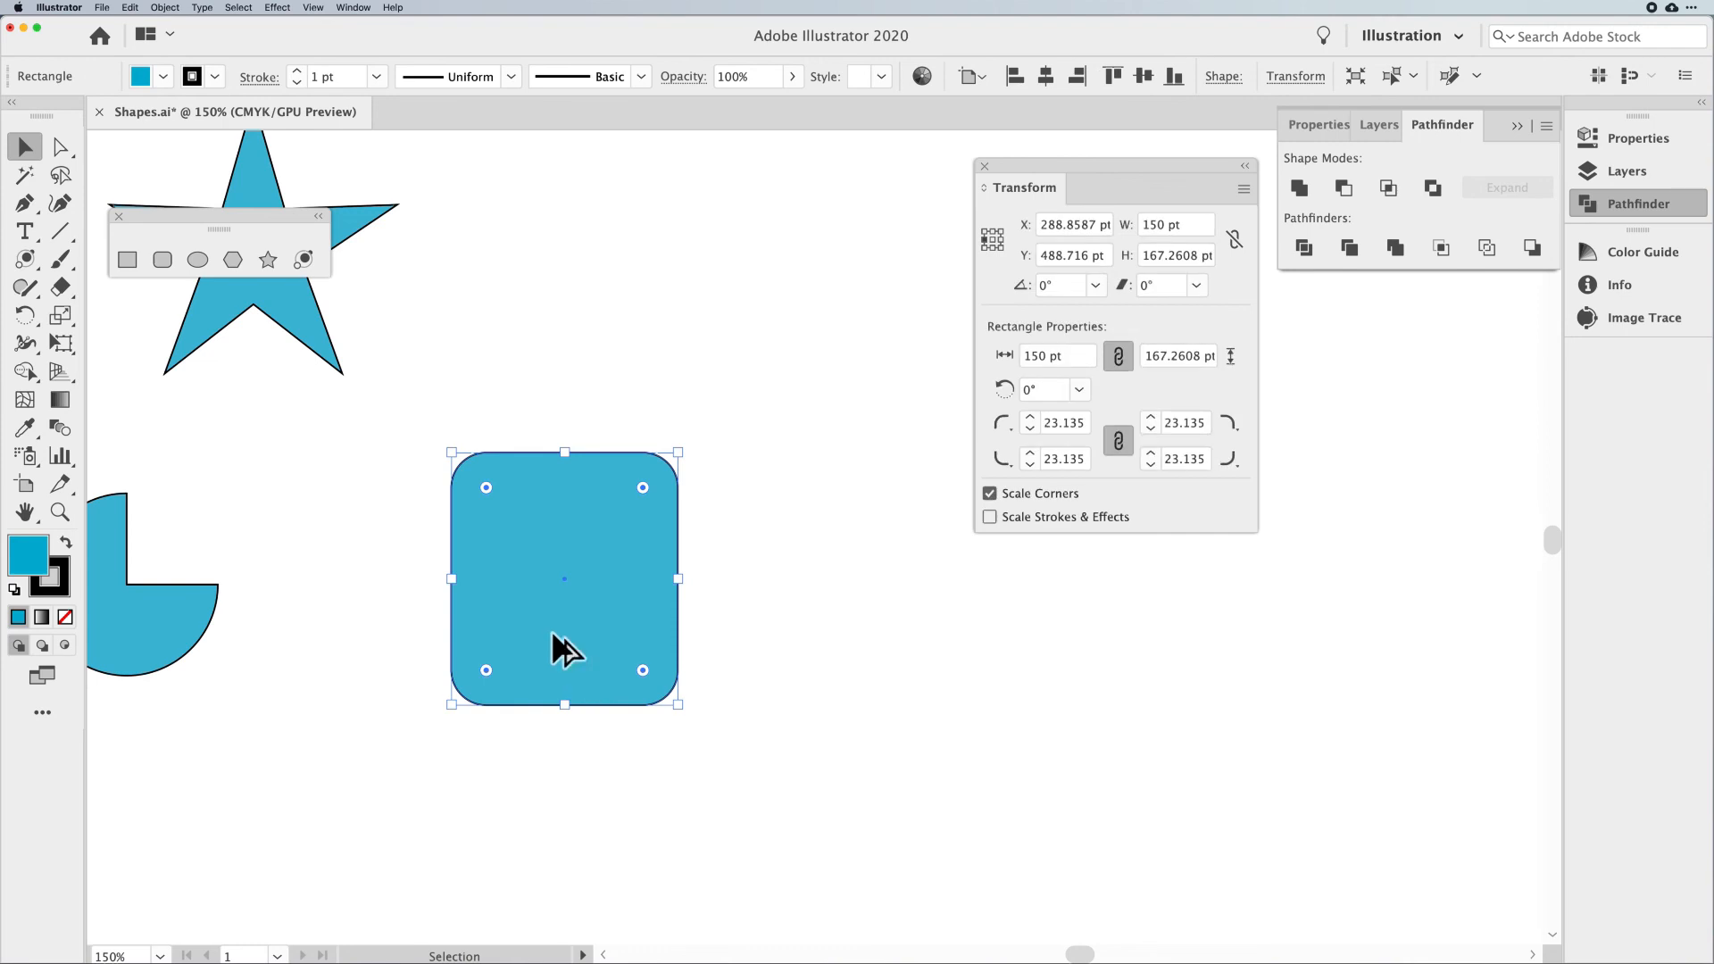
left_click_drag(552, 633, 857, 623)
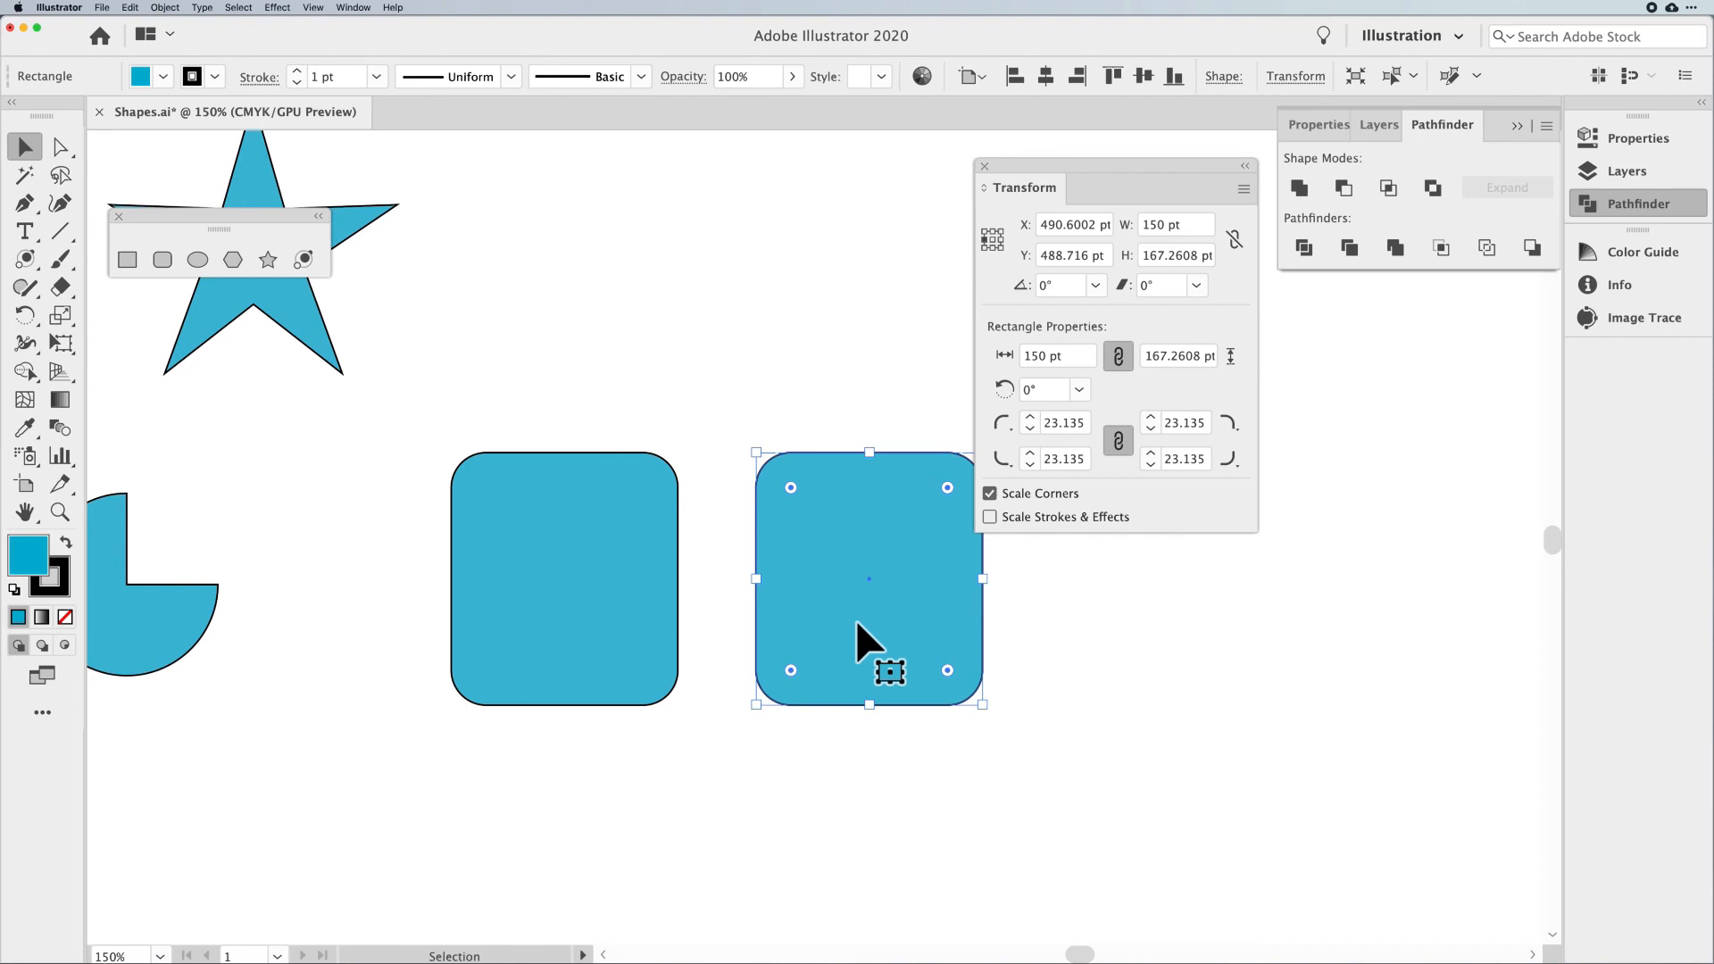
key("super+minus")
Practise selecting both larger rounded rectangles with a marquee and deselecting them, ending by adding the copy to the selected original
left_click_drag(907, 685, 601, 604)
left_click(933, 684)
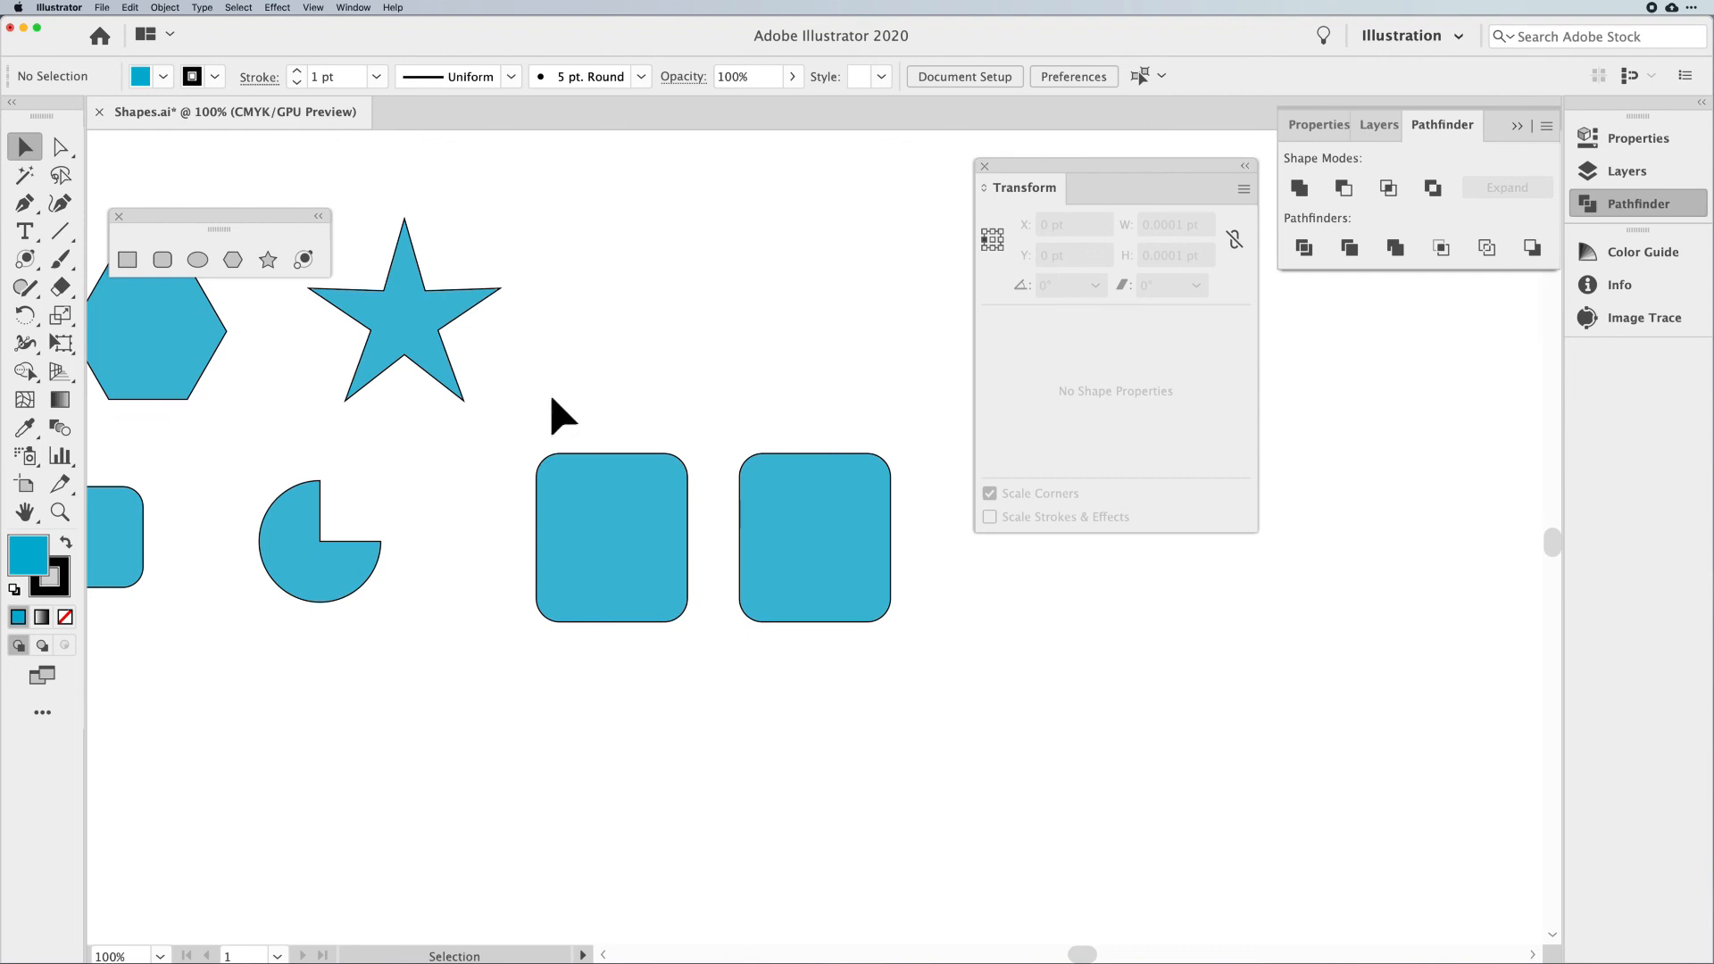
left_click_drag(581, 383, 968, 536)
left_click(918, 497)
left_click(630, 514)
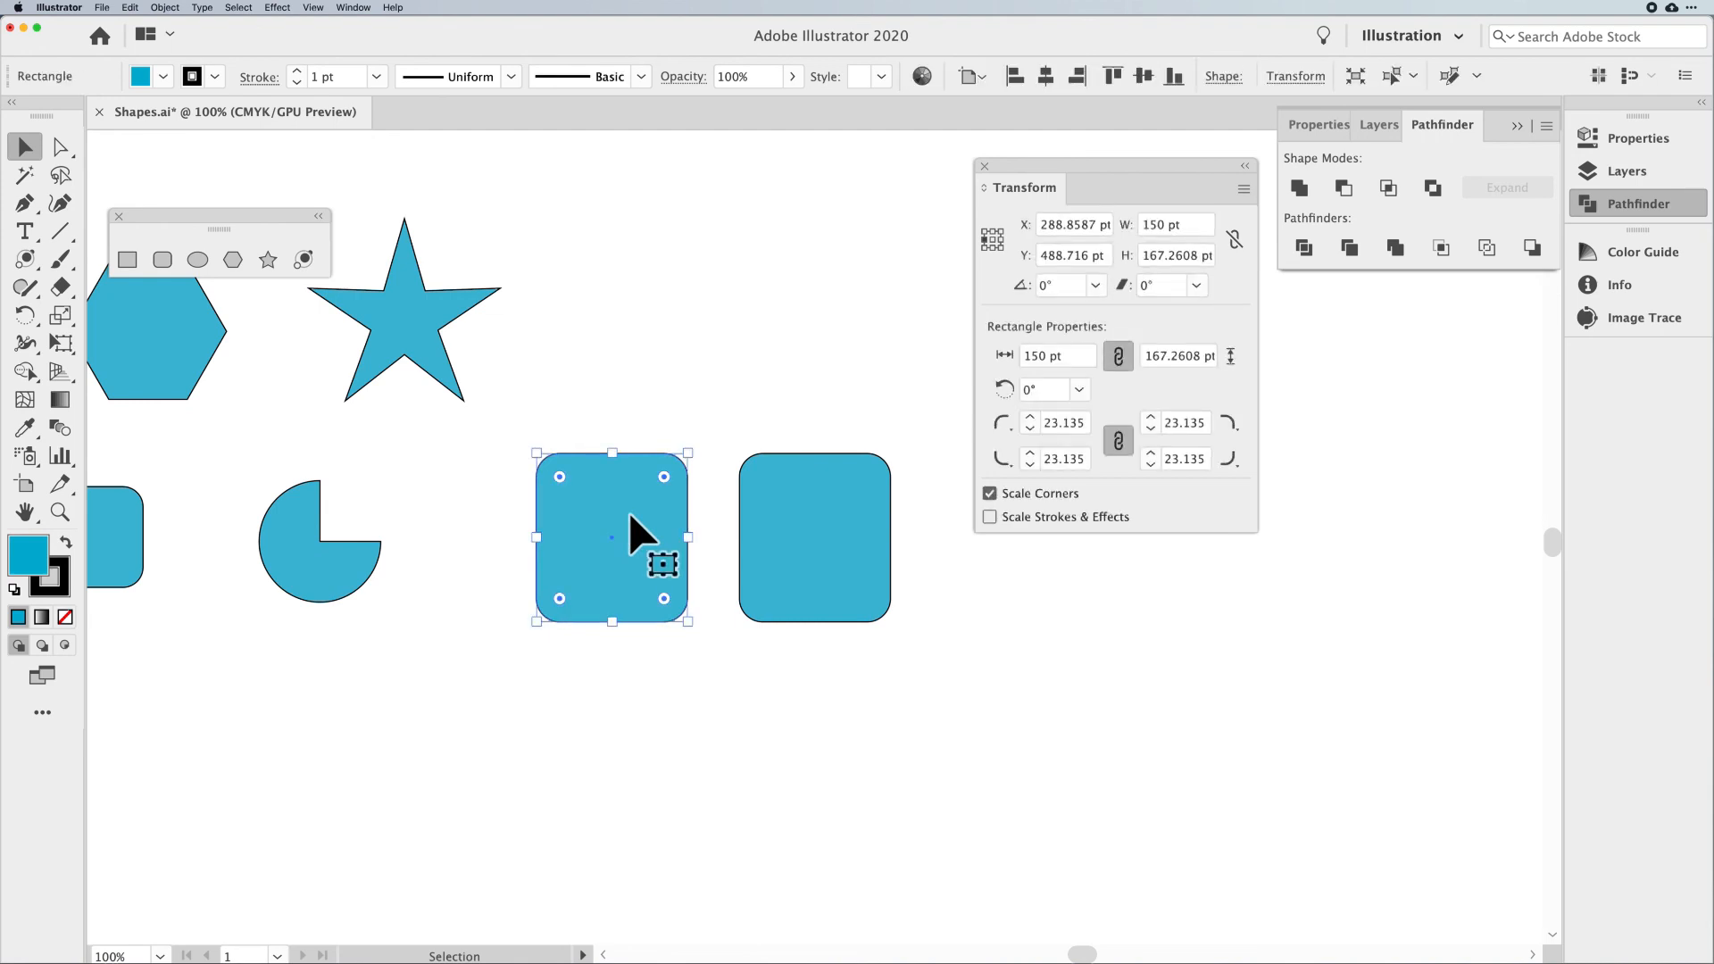
left_click(883, 522, "shift")
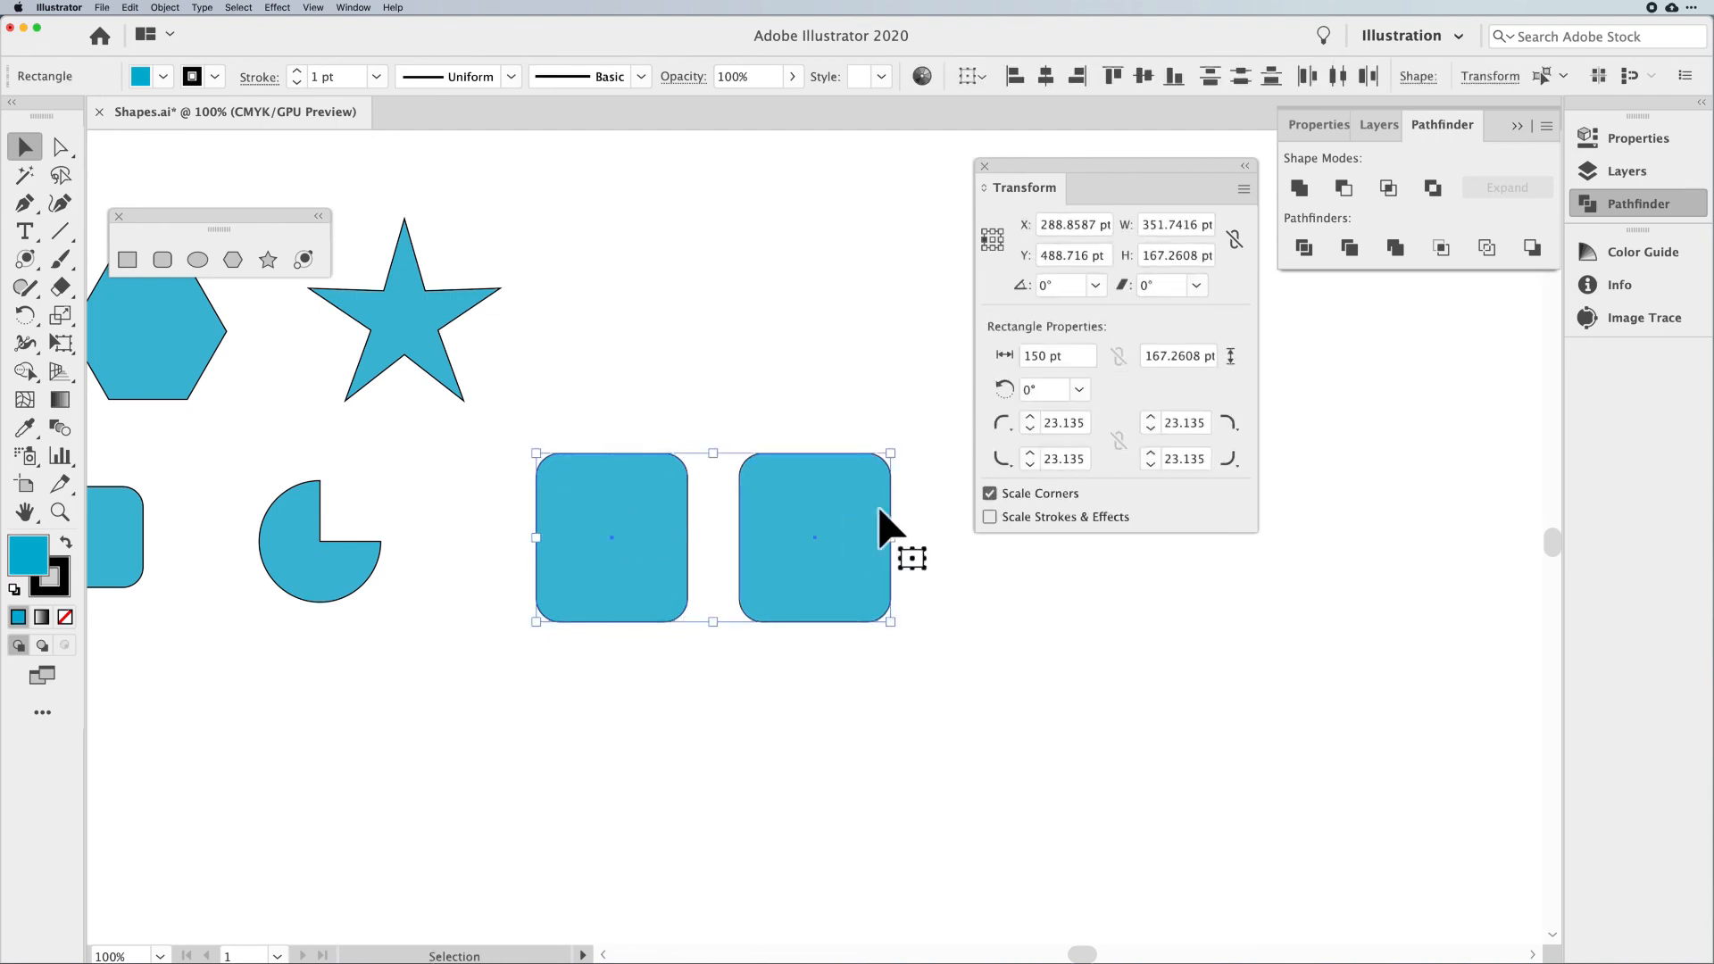
Duplicate the pair of larger rounded rectangles straight down to about Y 690 pt and deselect the copies
left_click_drag(861, 507, 846, 707)
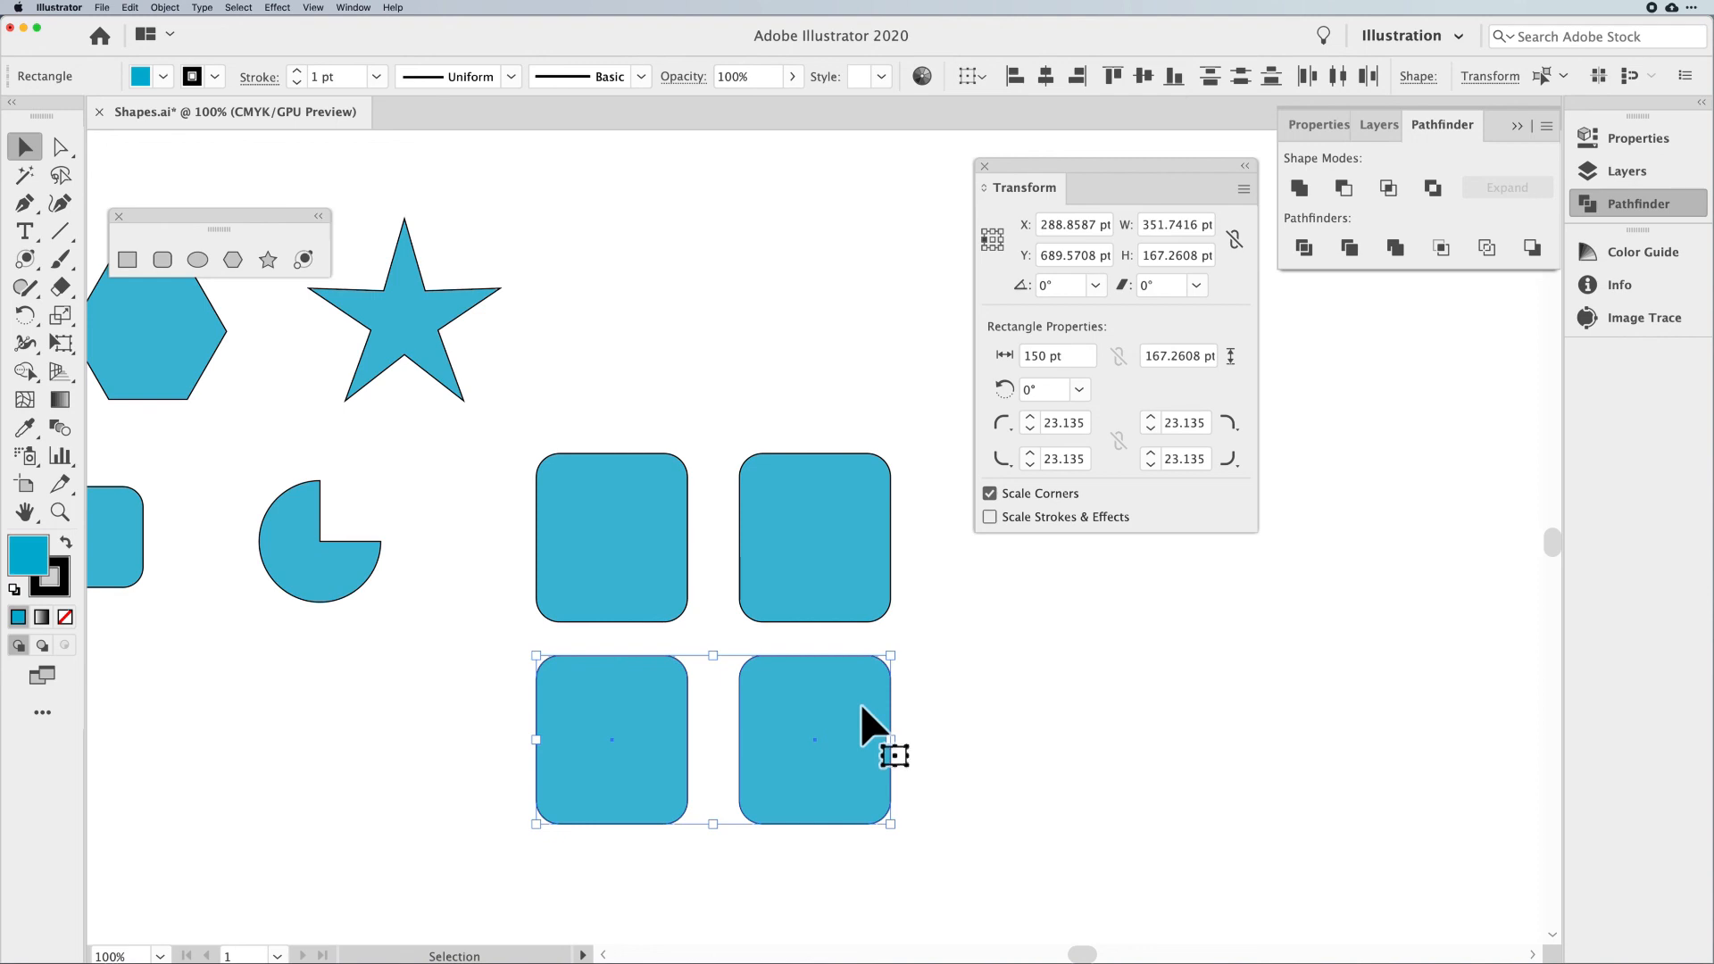
left_click(459, 720)
Toggle the three-quarter pie's inversion back and forth, then add an inverted copy that fills its missing quarter
left_click(321, 567)
left_click_drag(364, 639, 596, 679)
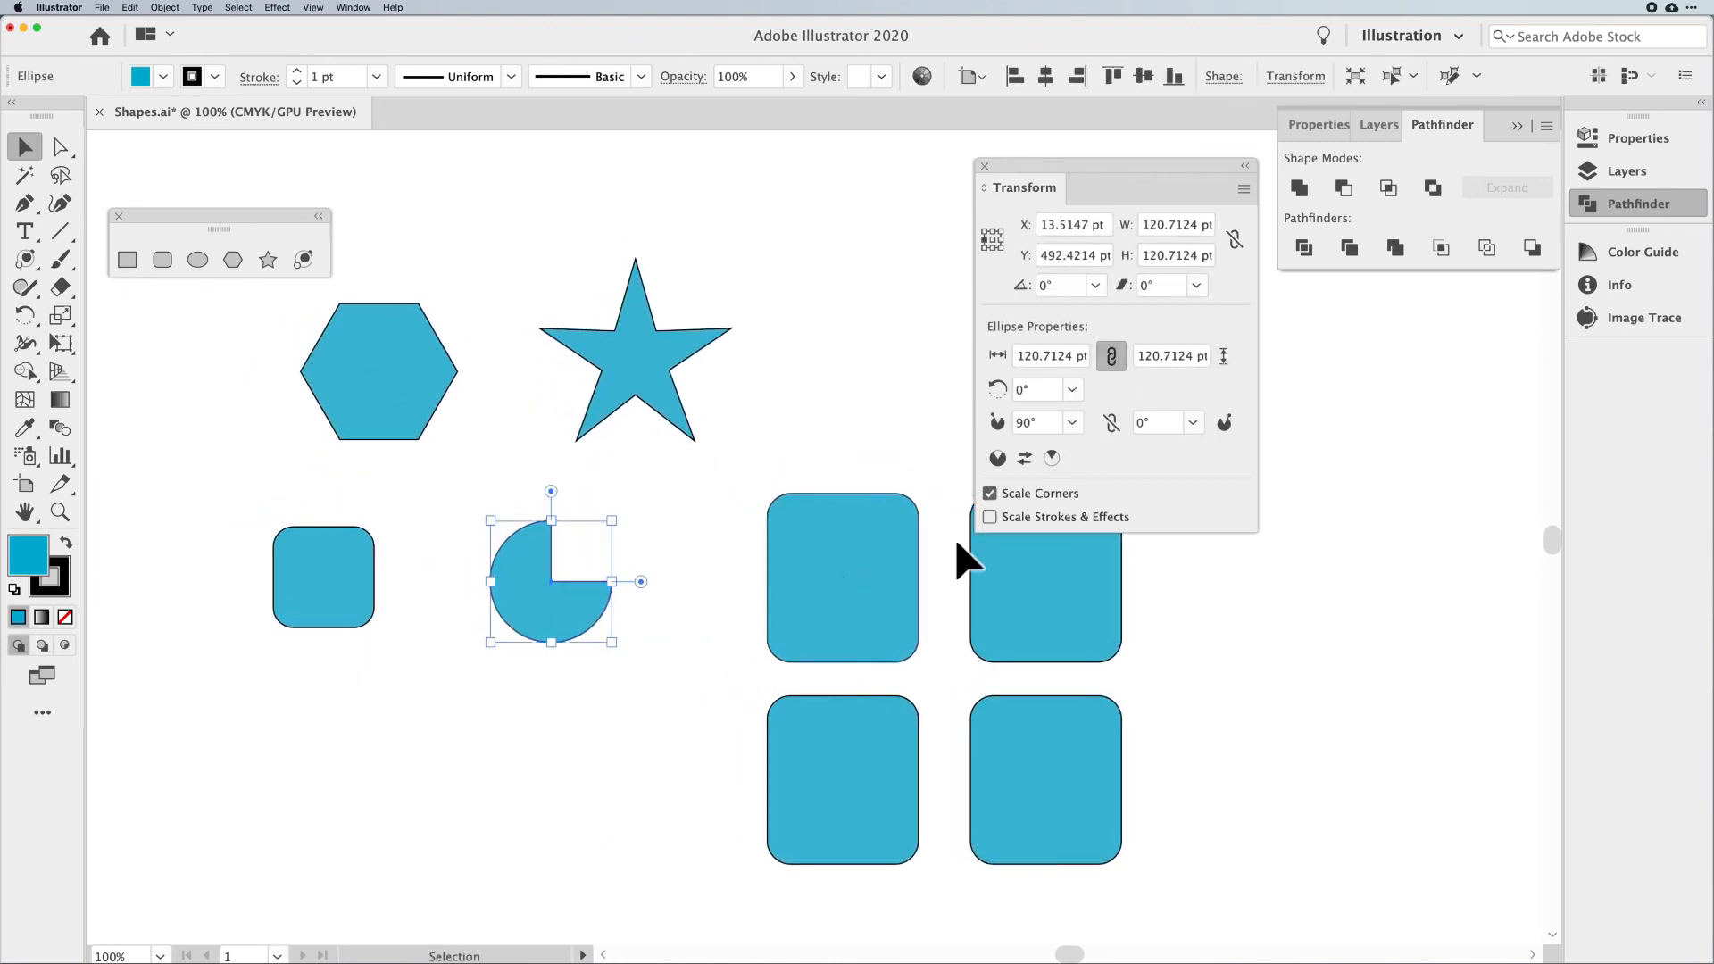
left_click(1025, 458)
left_click(1026, 459)
left_click(1026, 459)
left_click(1026, 459)
left_click(1025, 459)
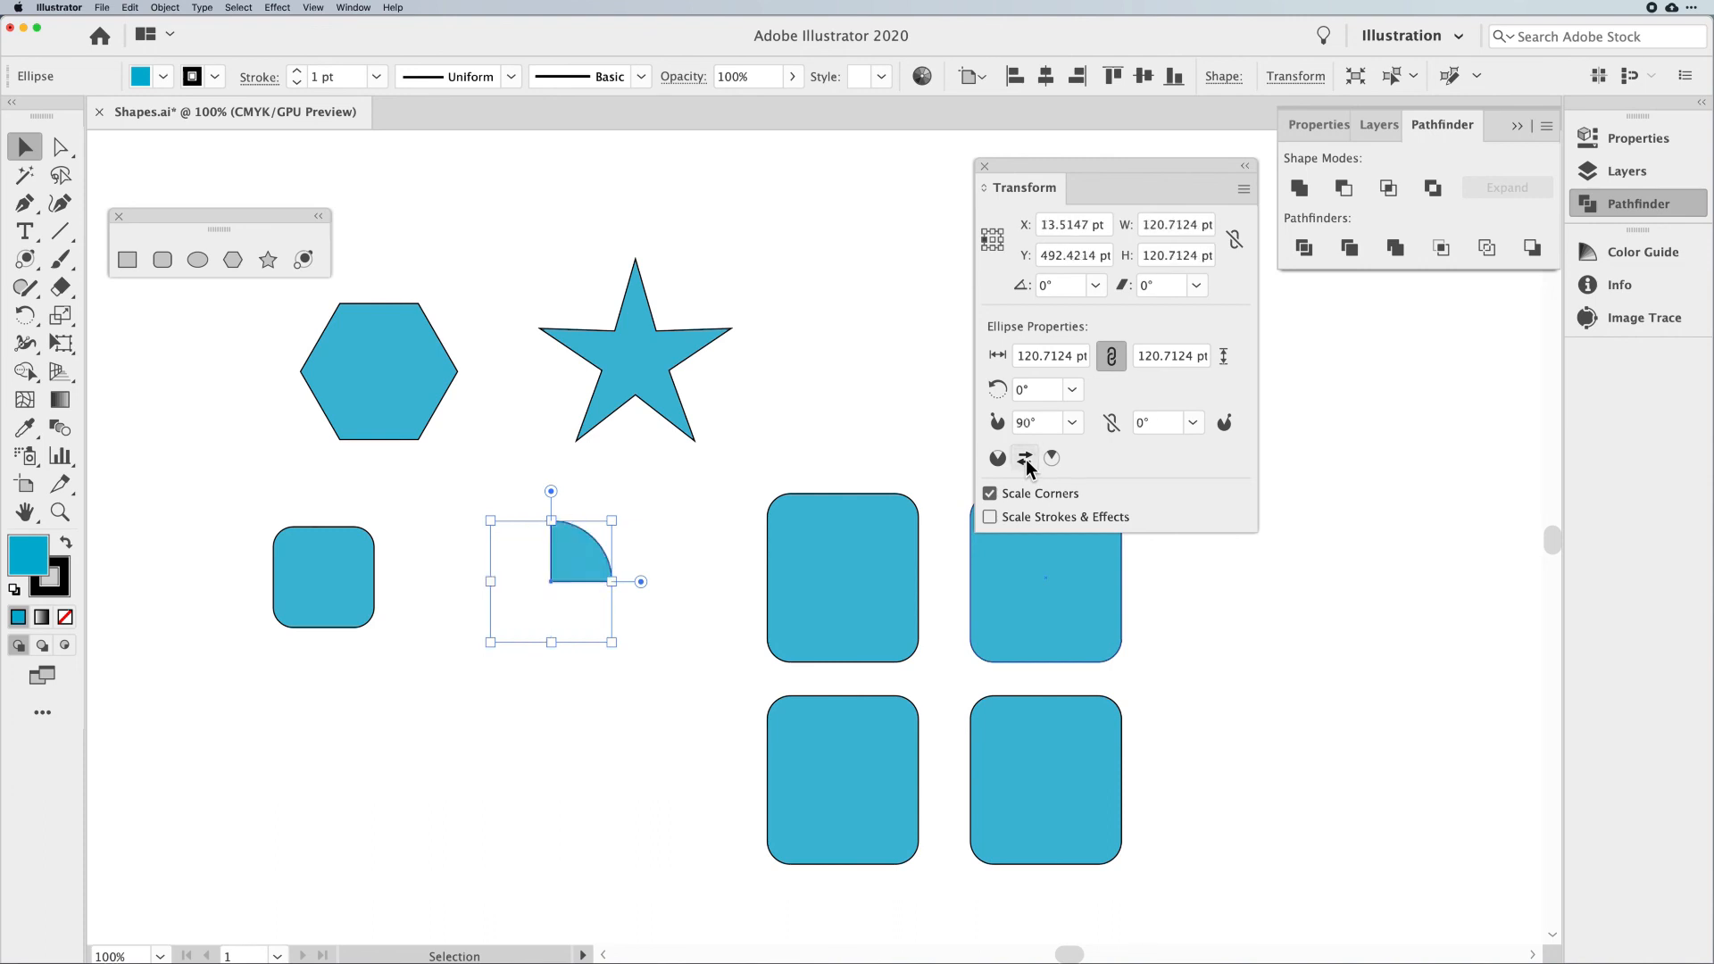
left_click(1026, 458)
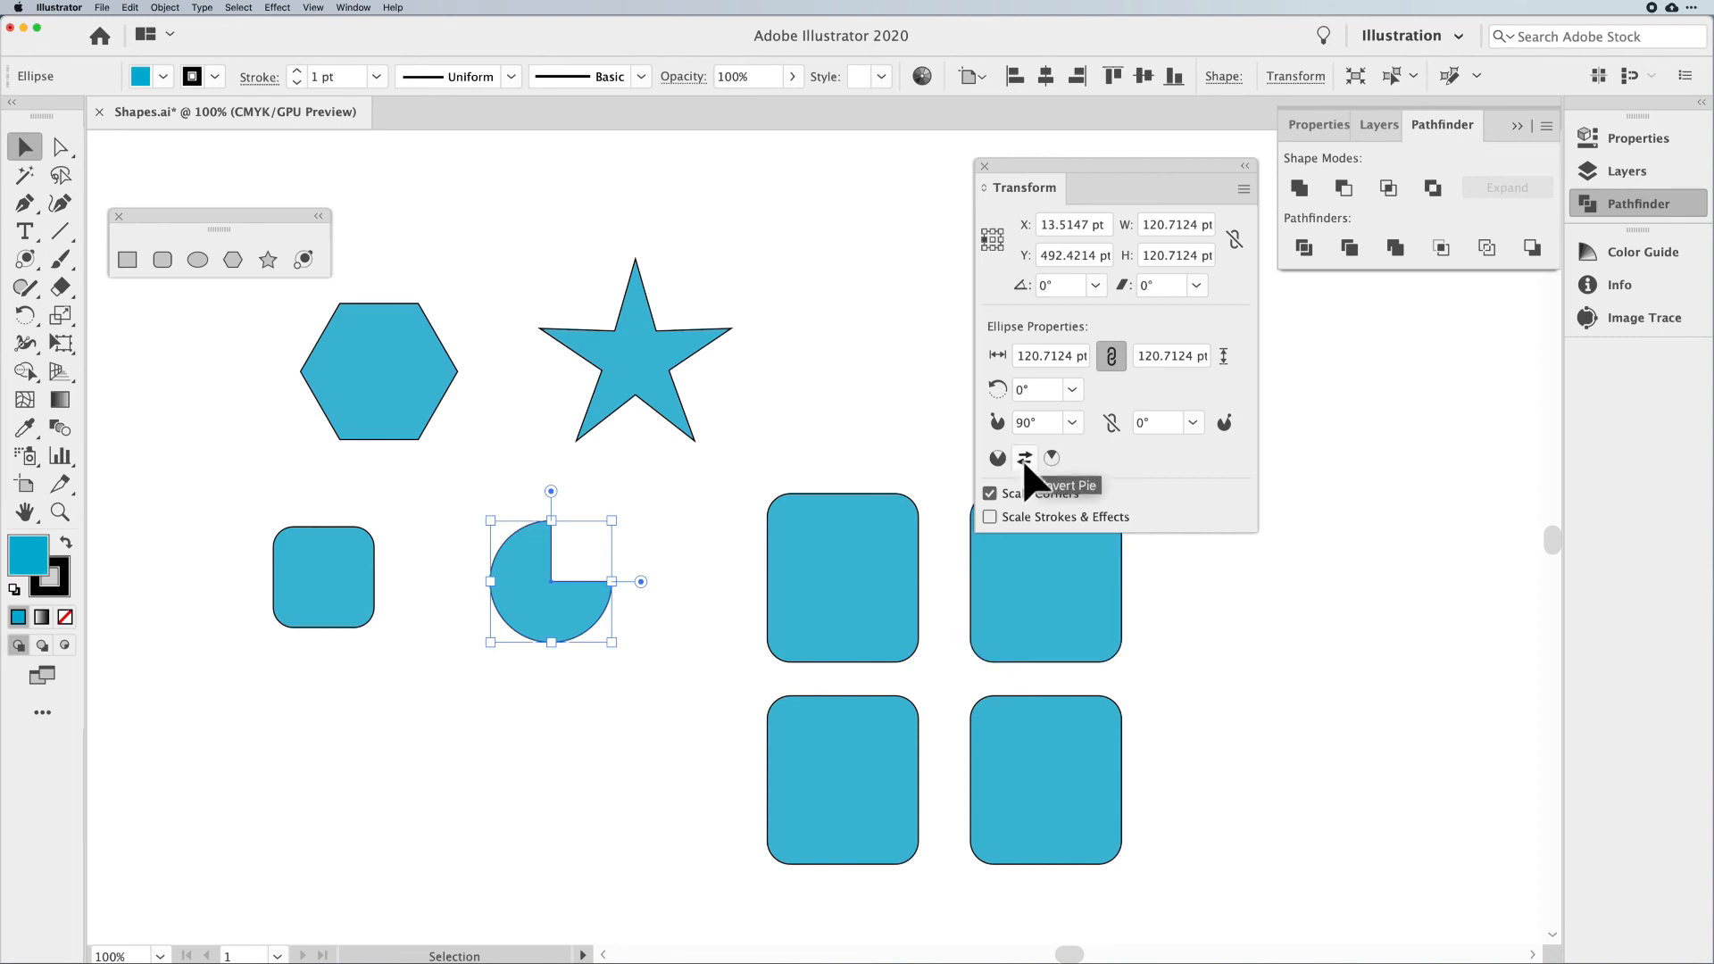
left_click(1025, 458)
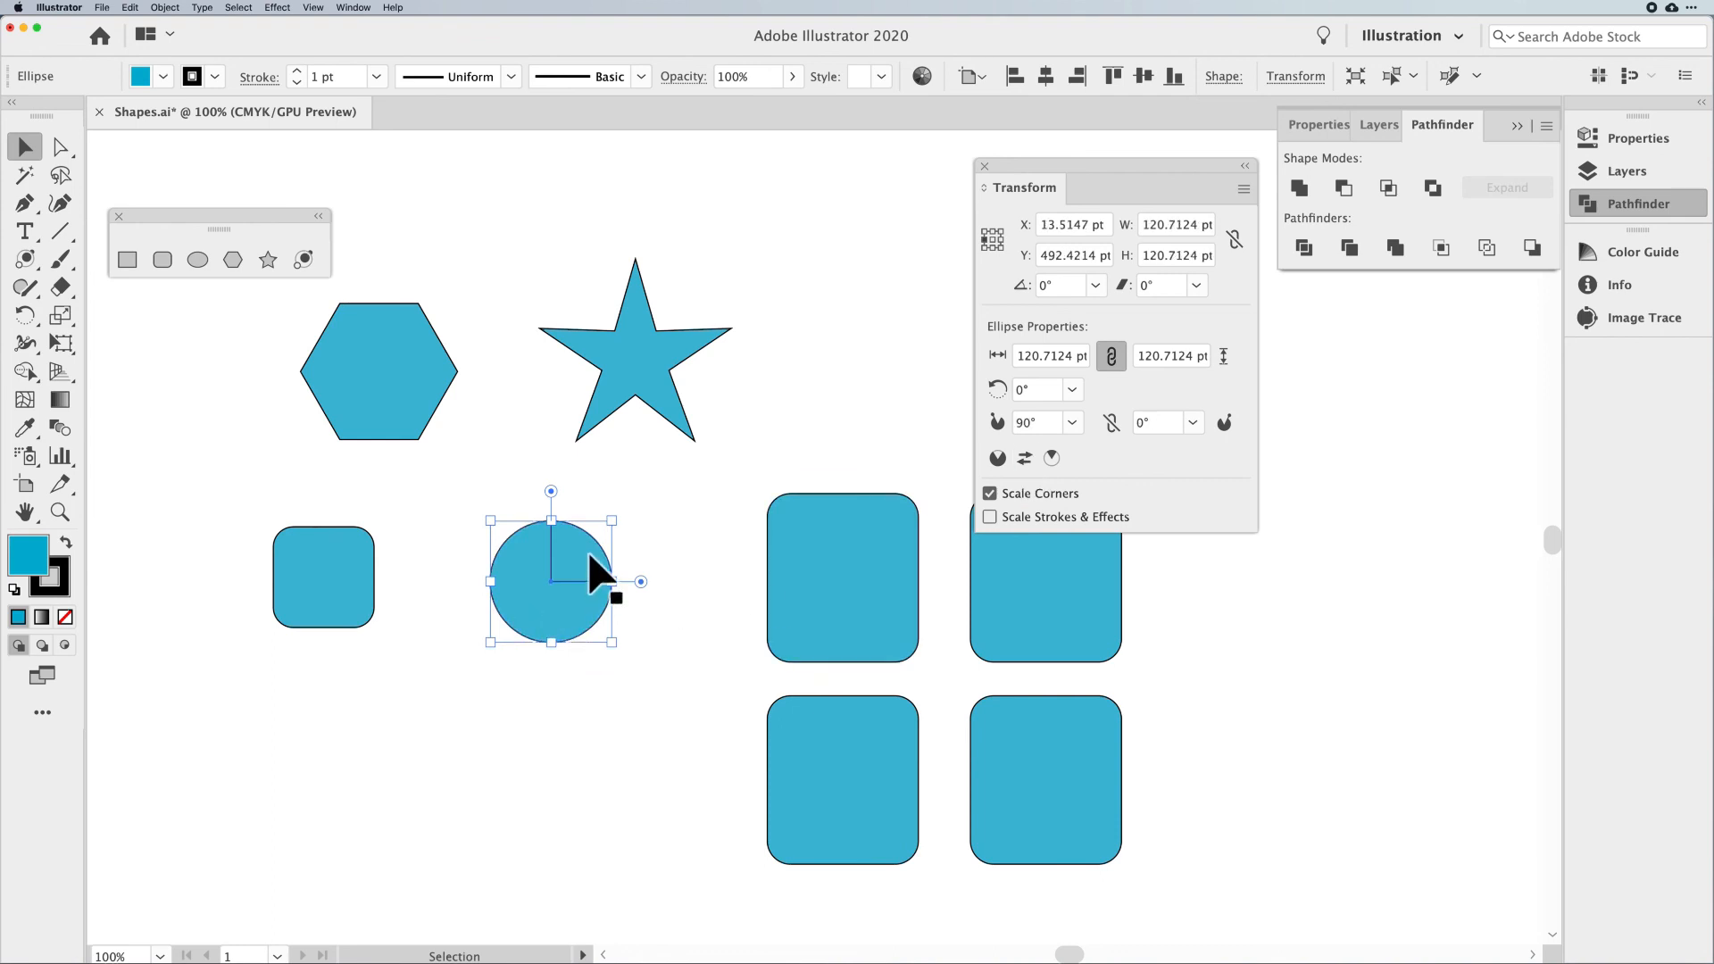
Try moving the quarter slice and the three-quarter pie apart, undo both moves, and deselect
left_click(720, 521)
left_click_drag(559, 566, 593, 546)
left_click_drag(532, 600, 526, 614)
key("ctrl+z")
key("ctrl+z")
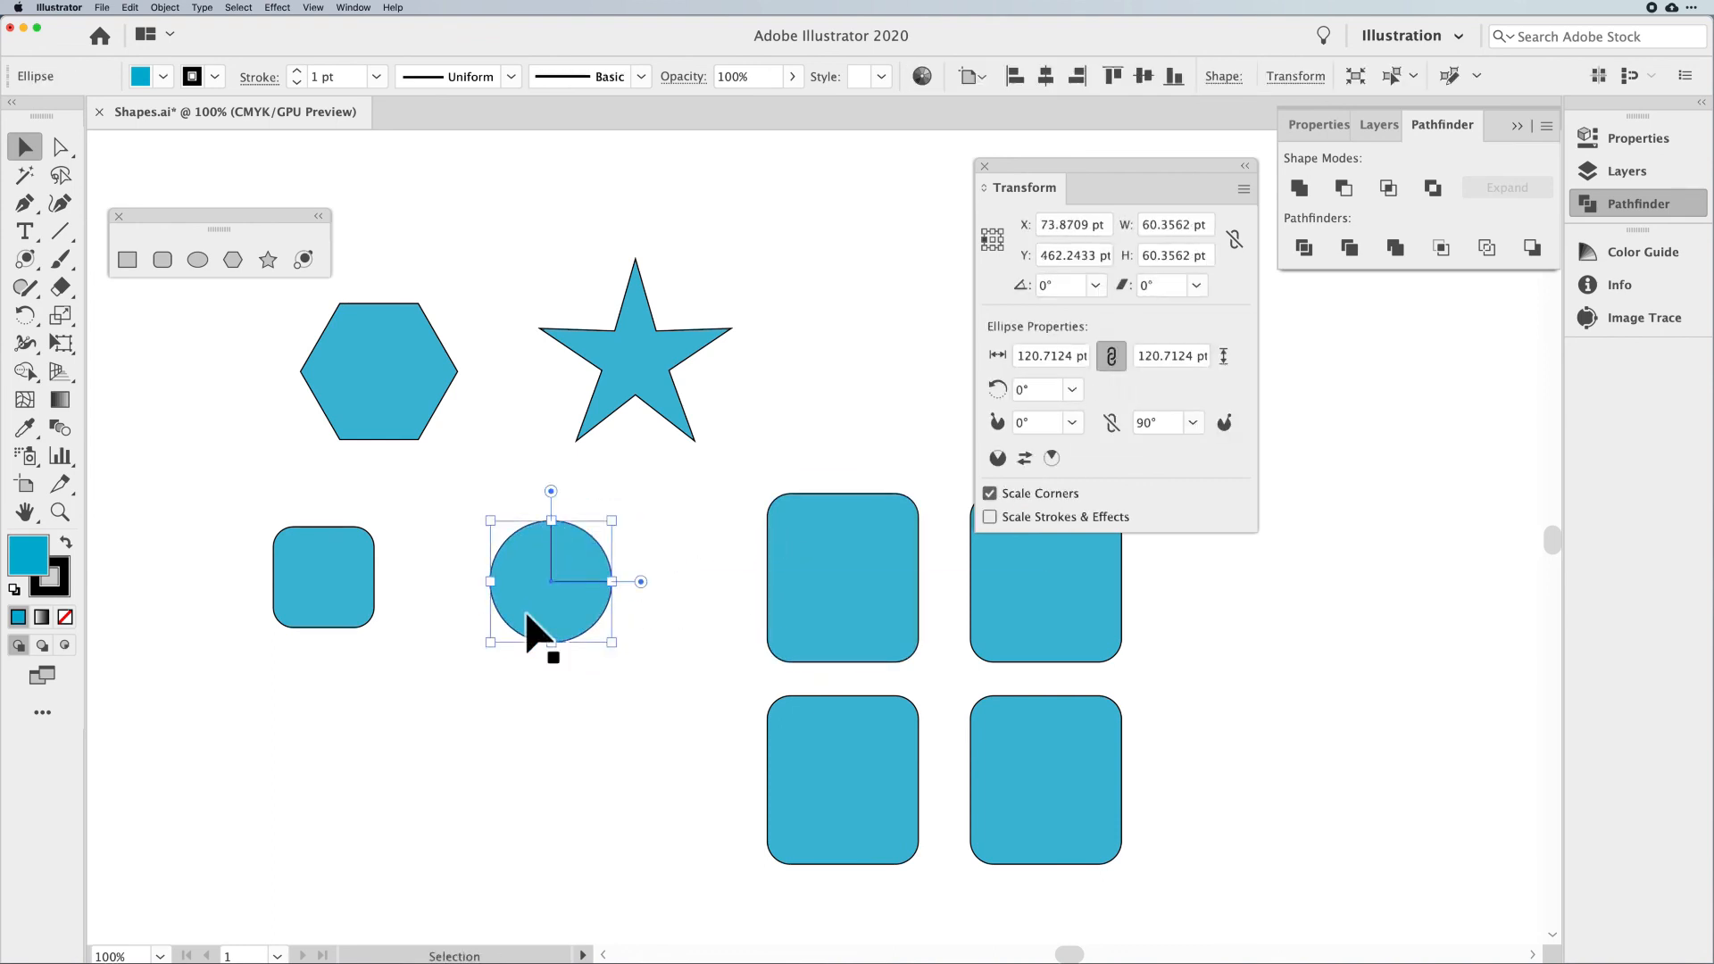
left_click(565, 706)
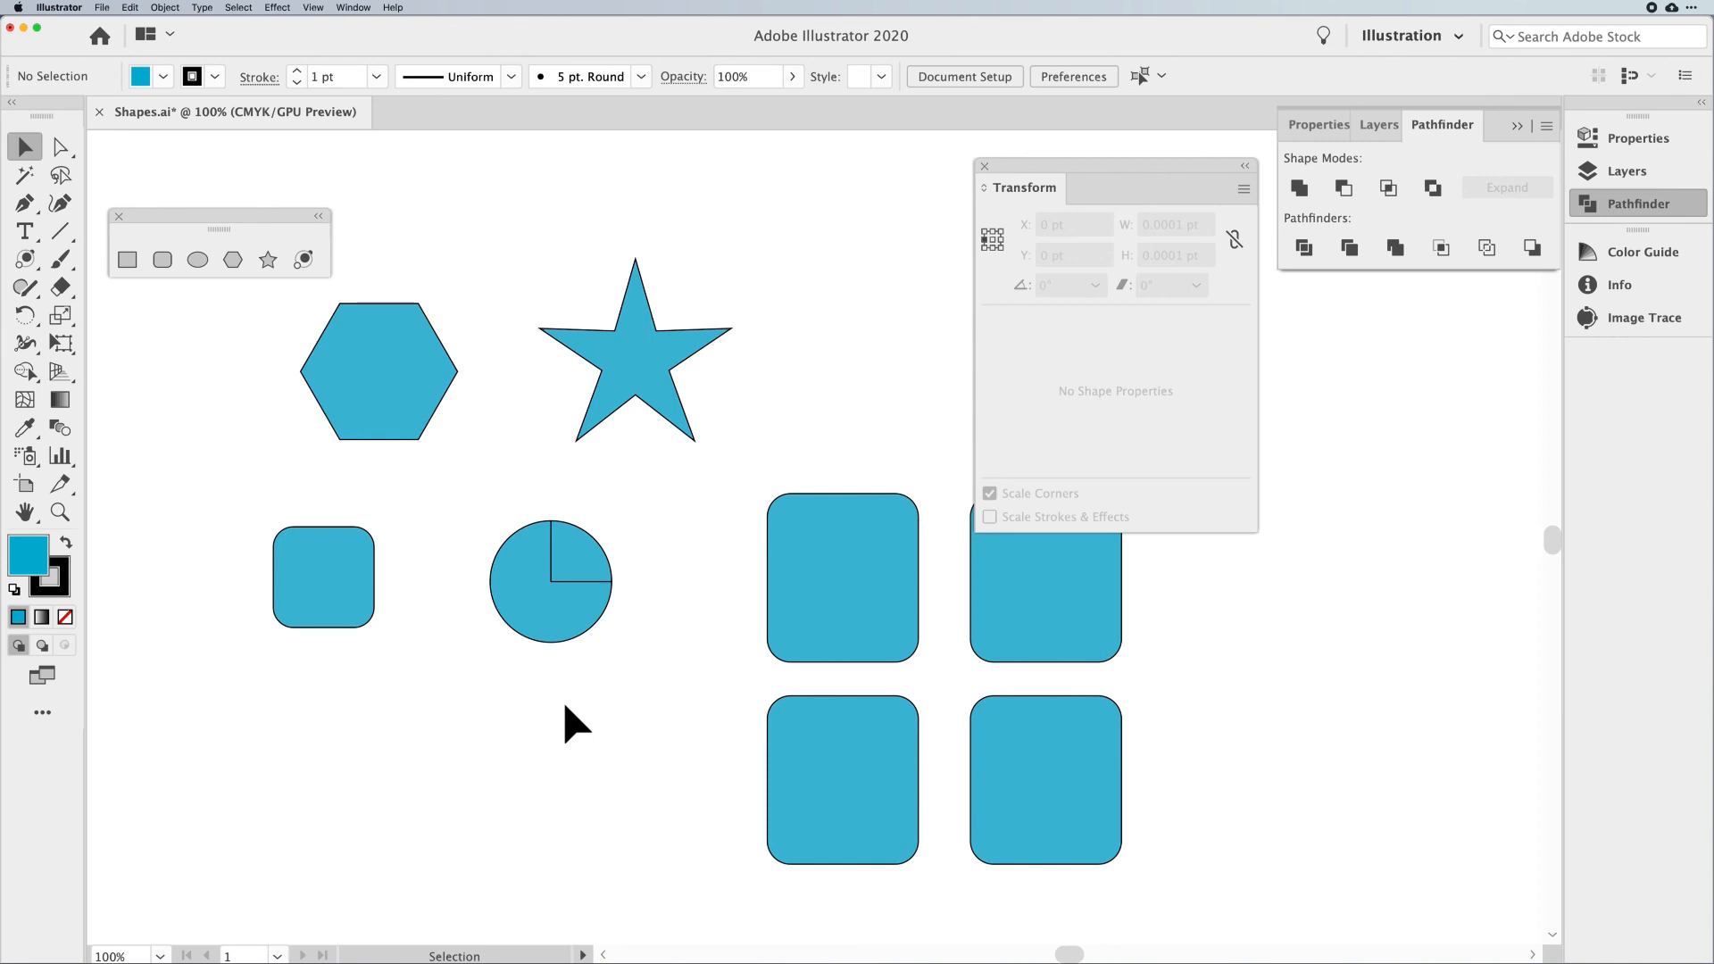
Select the small 100 pt rounded rectangle beside the pie circle
left_click(347, 595)
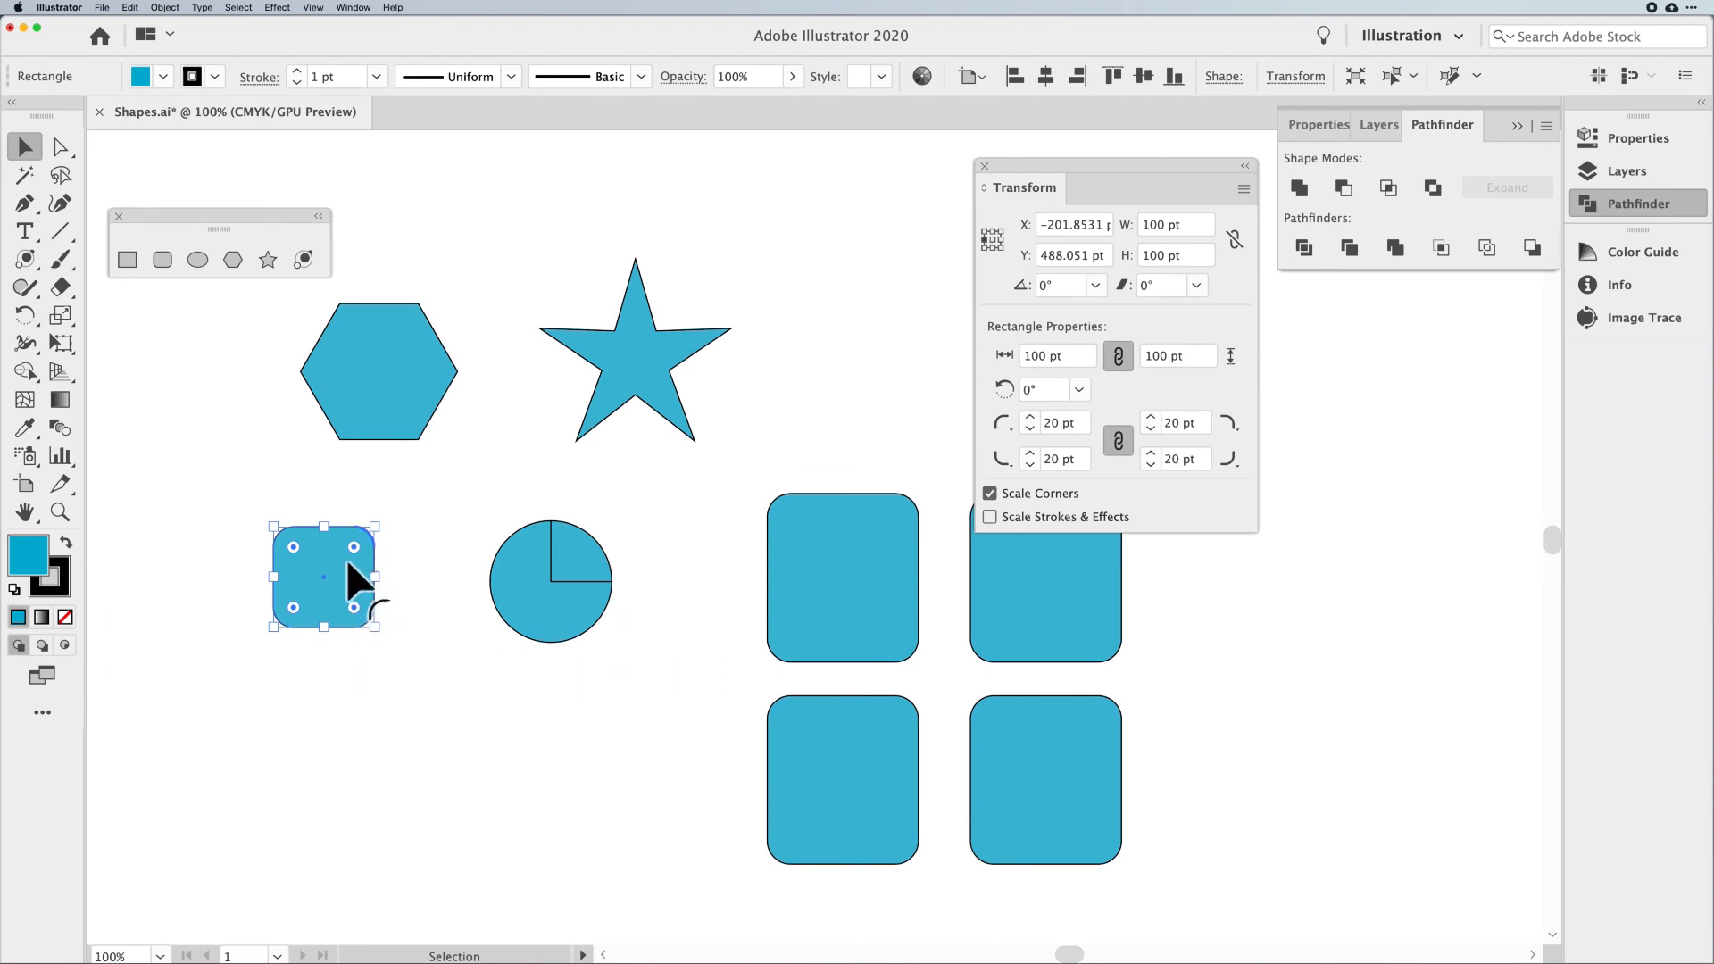
left_click(443, 625)
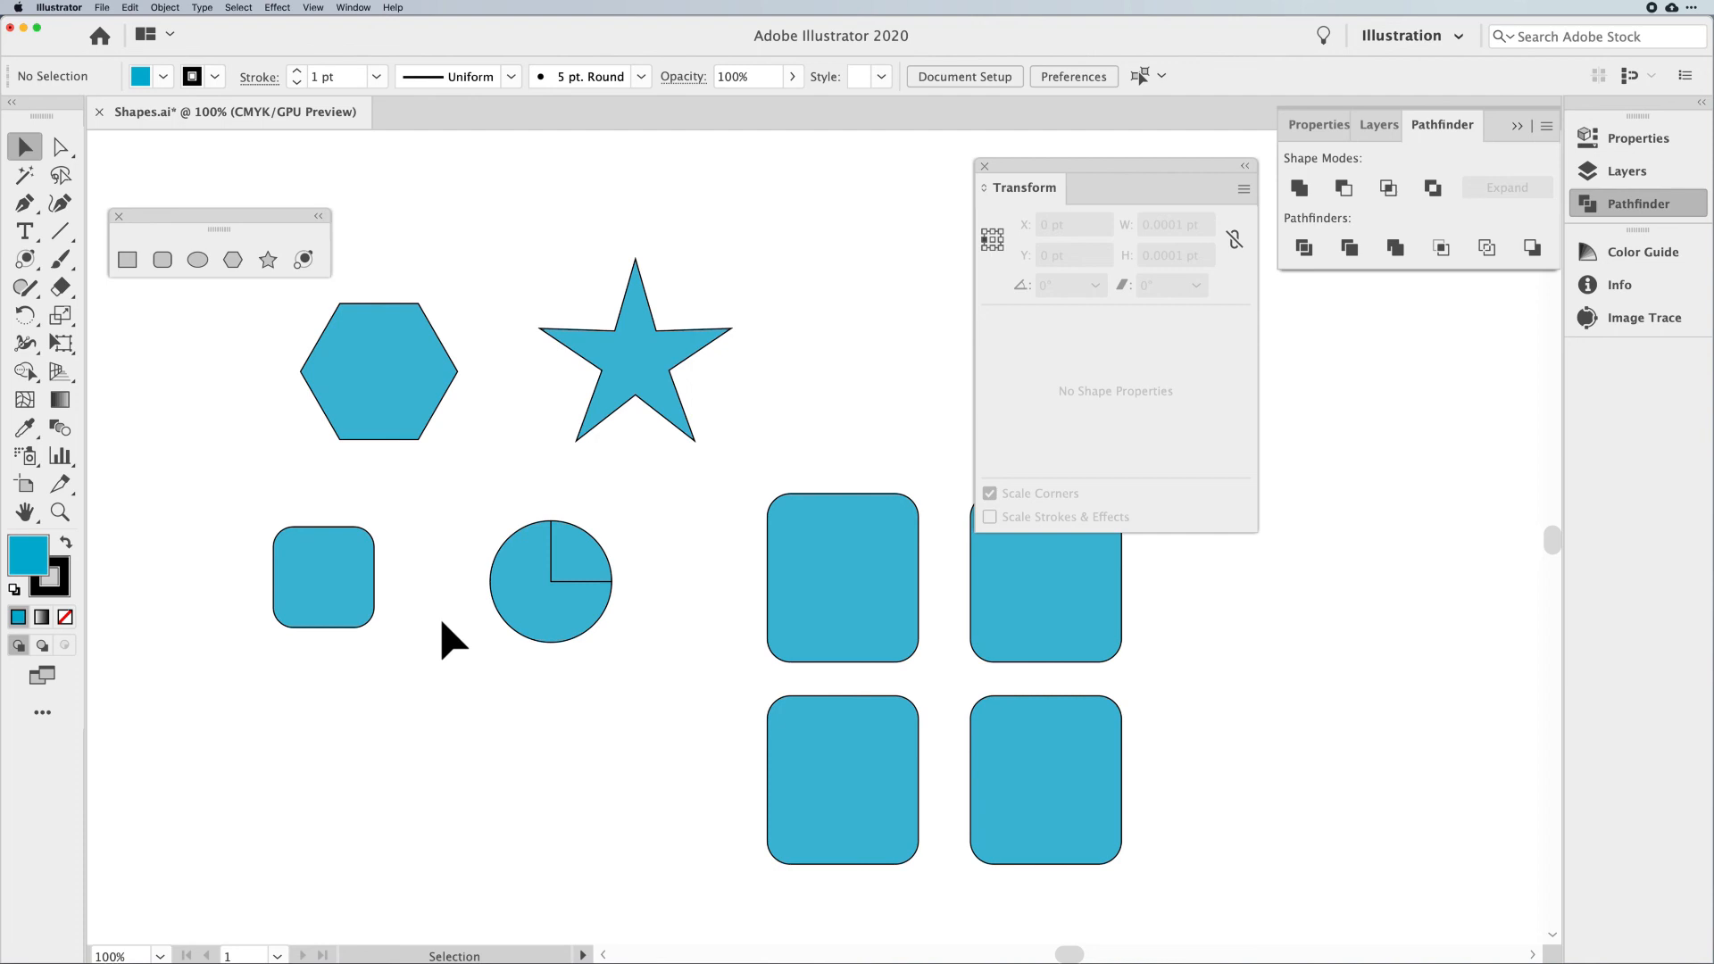
left_click(357, 608)
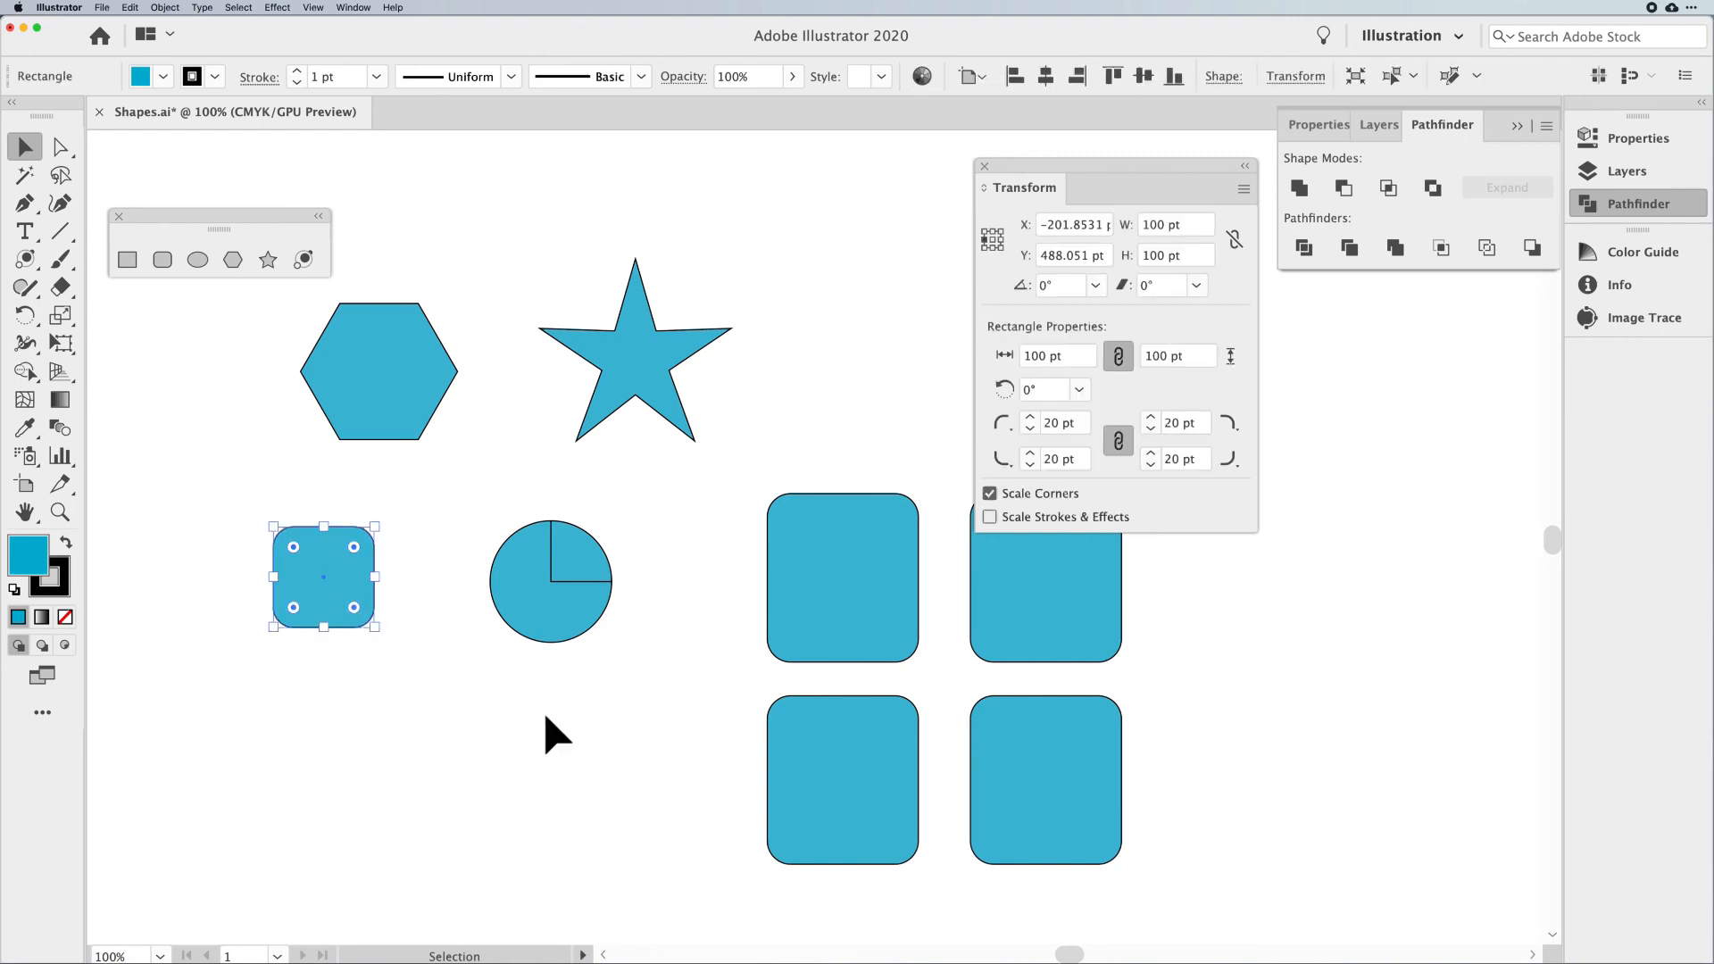